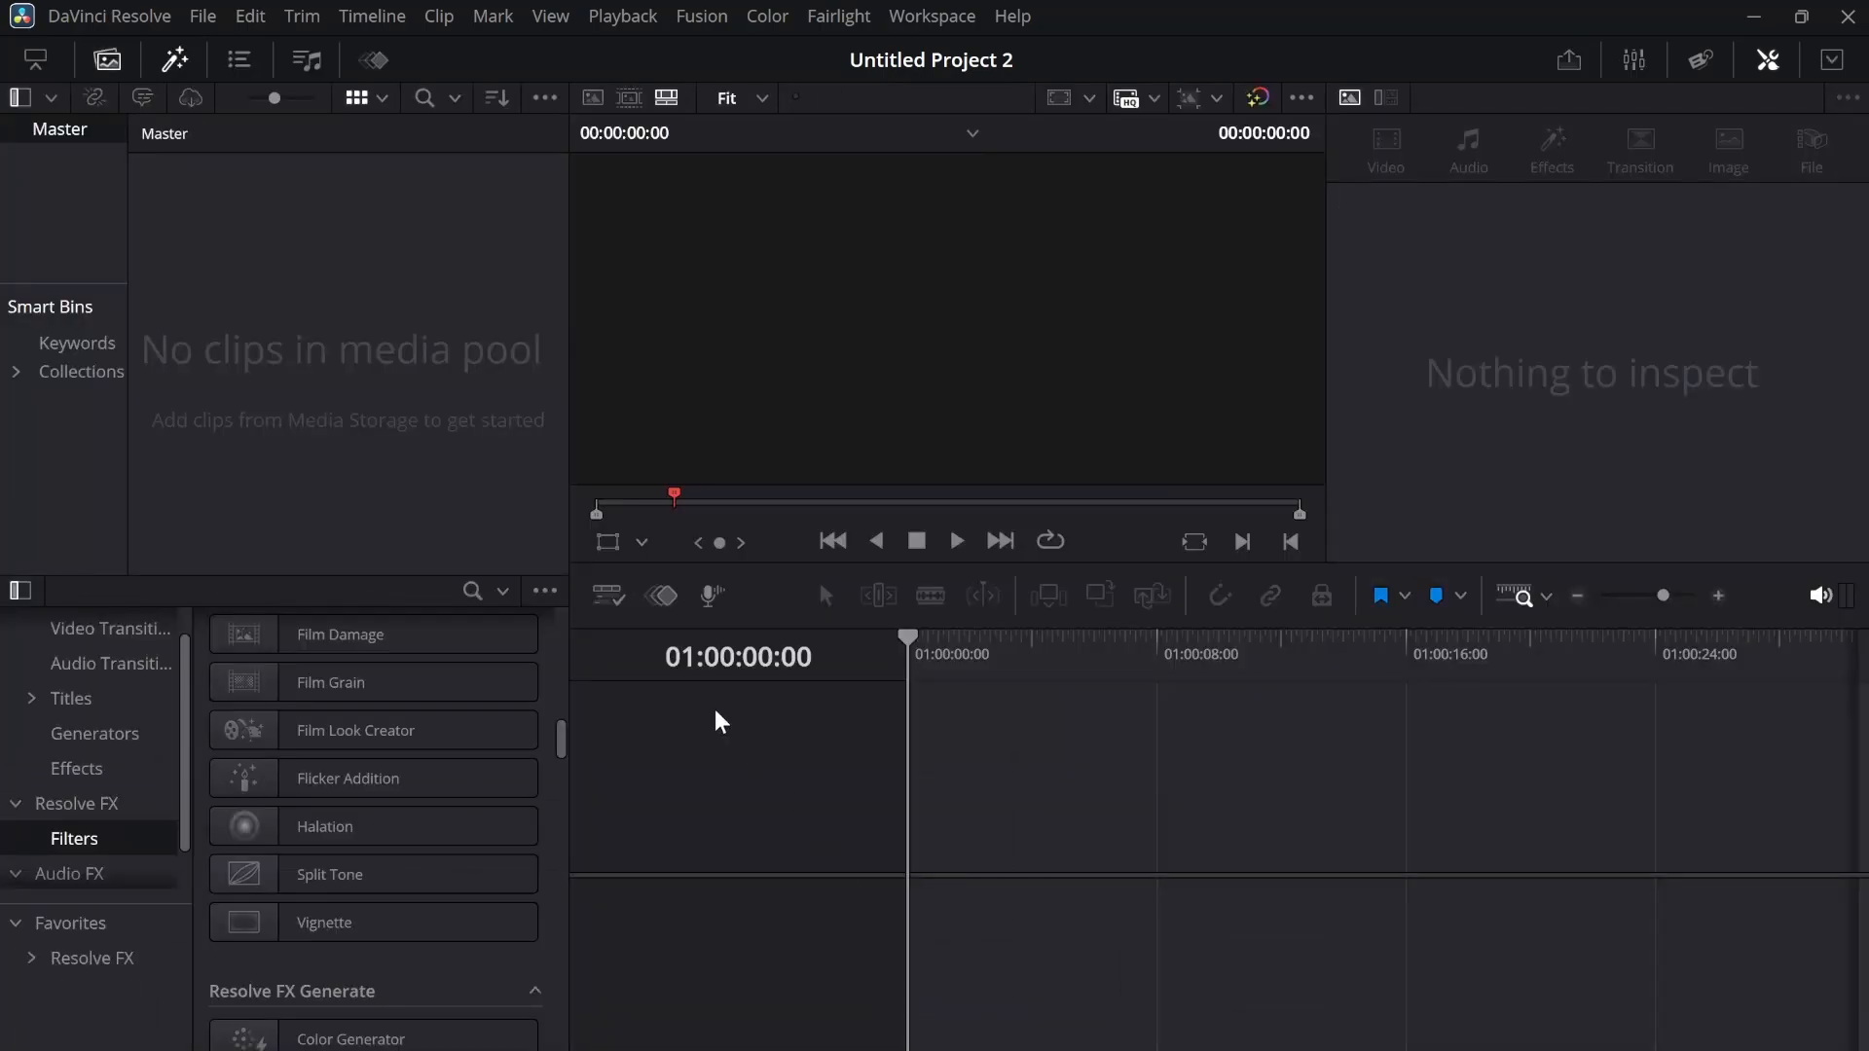
# Hide the media pool and the effects library on the Edit page
pyautogui.click(107, 59)
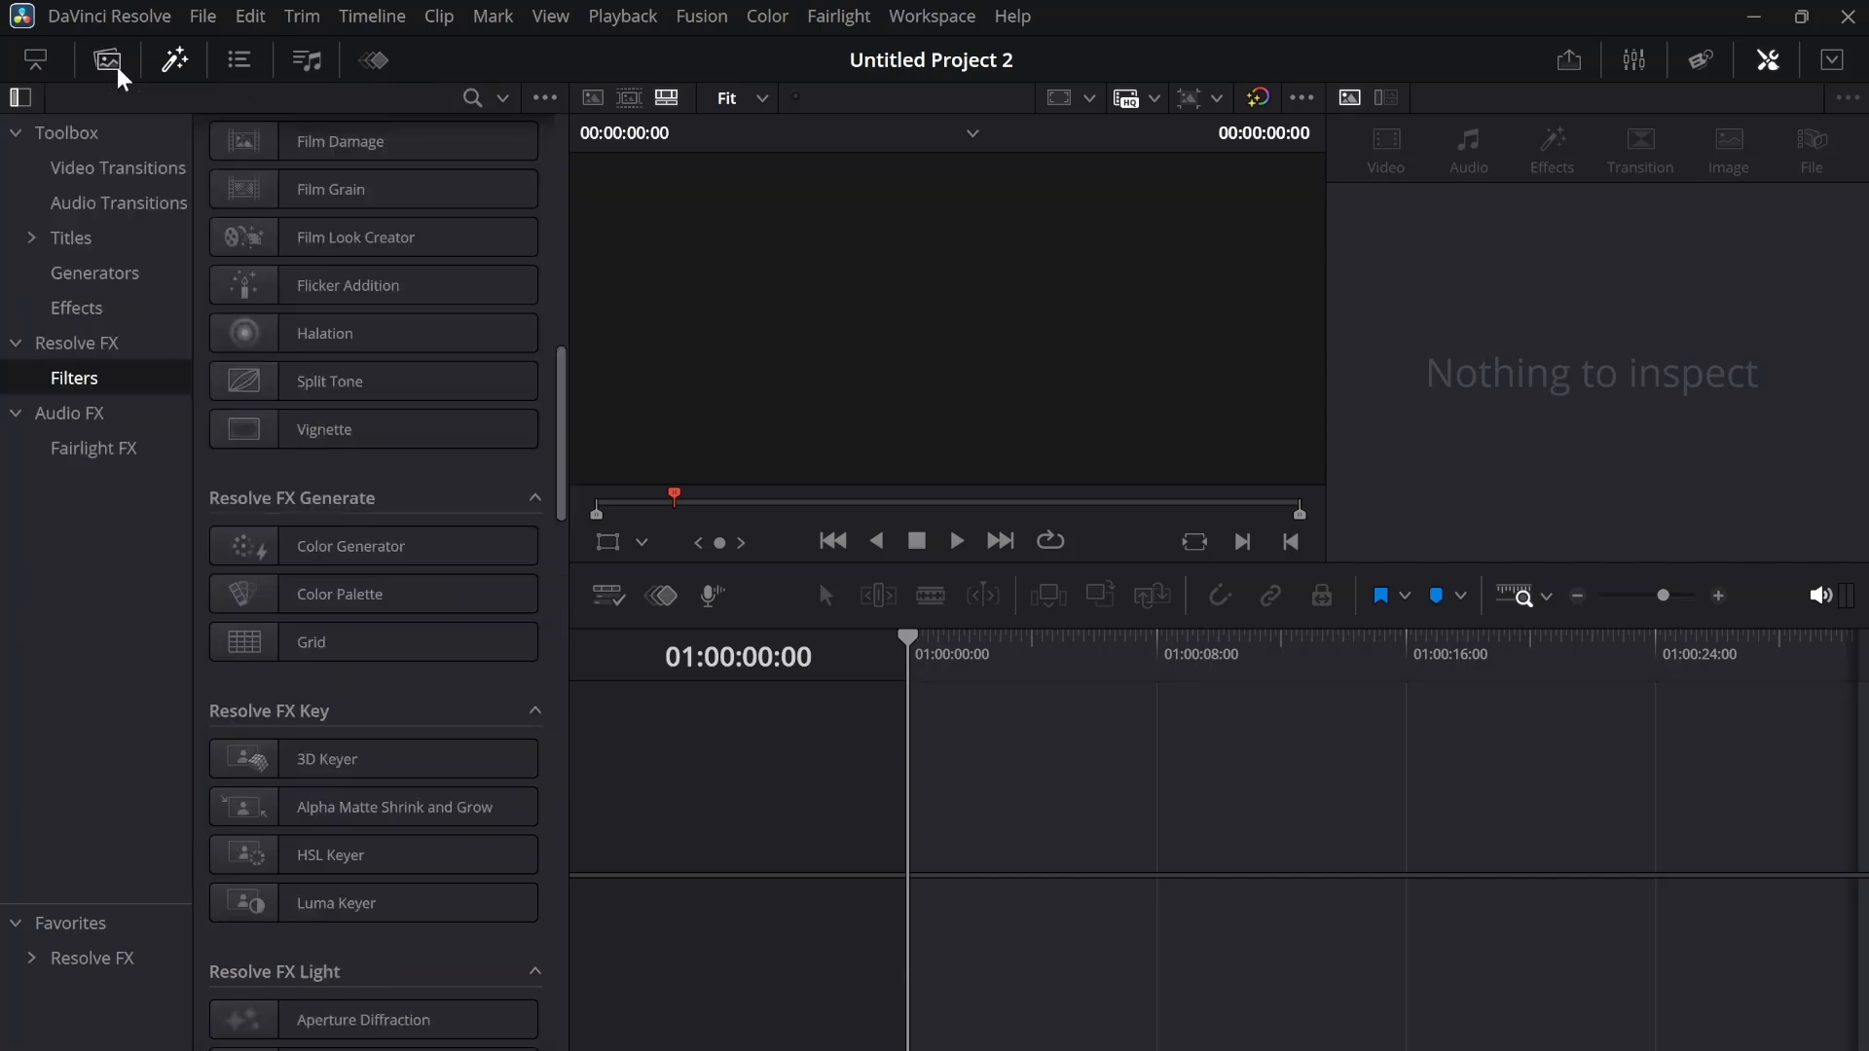
pyautogui.click(175, 61)
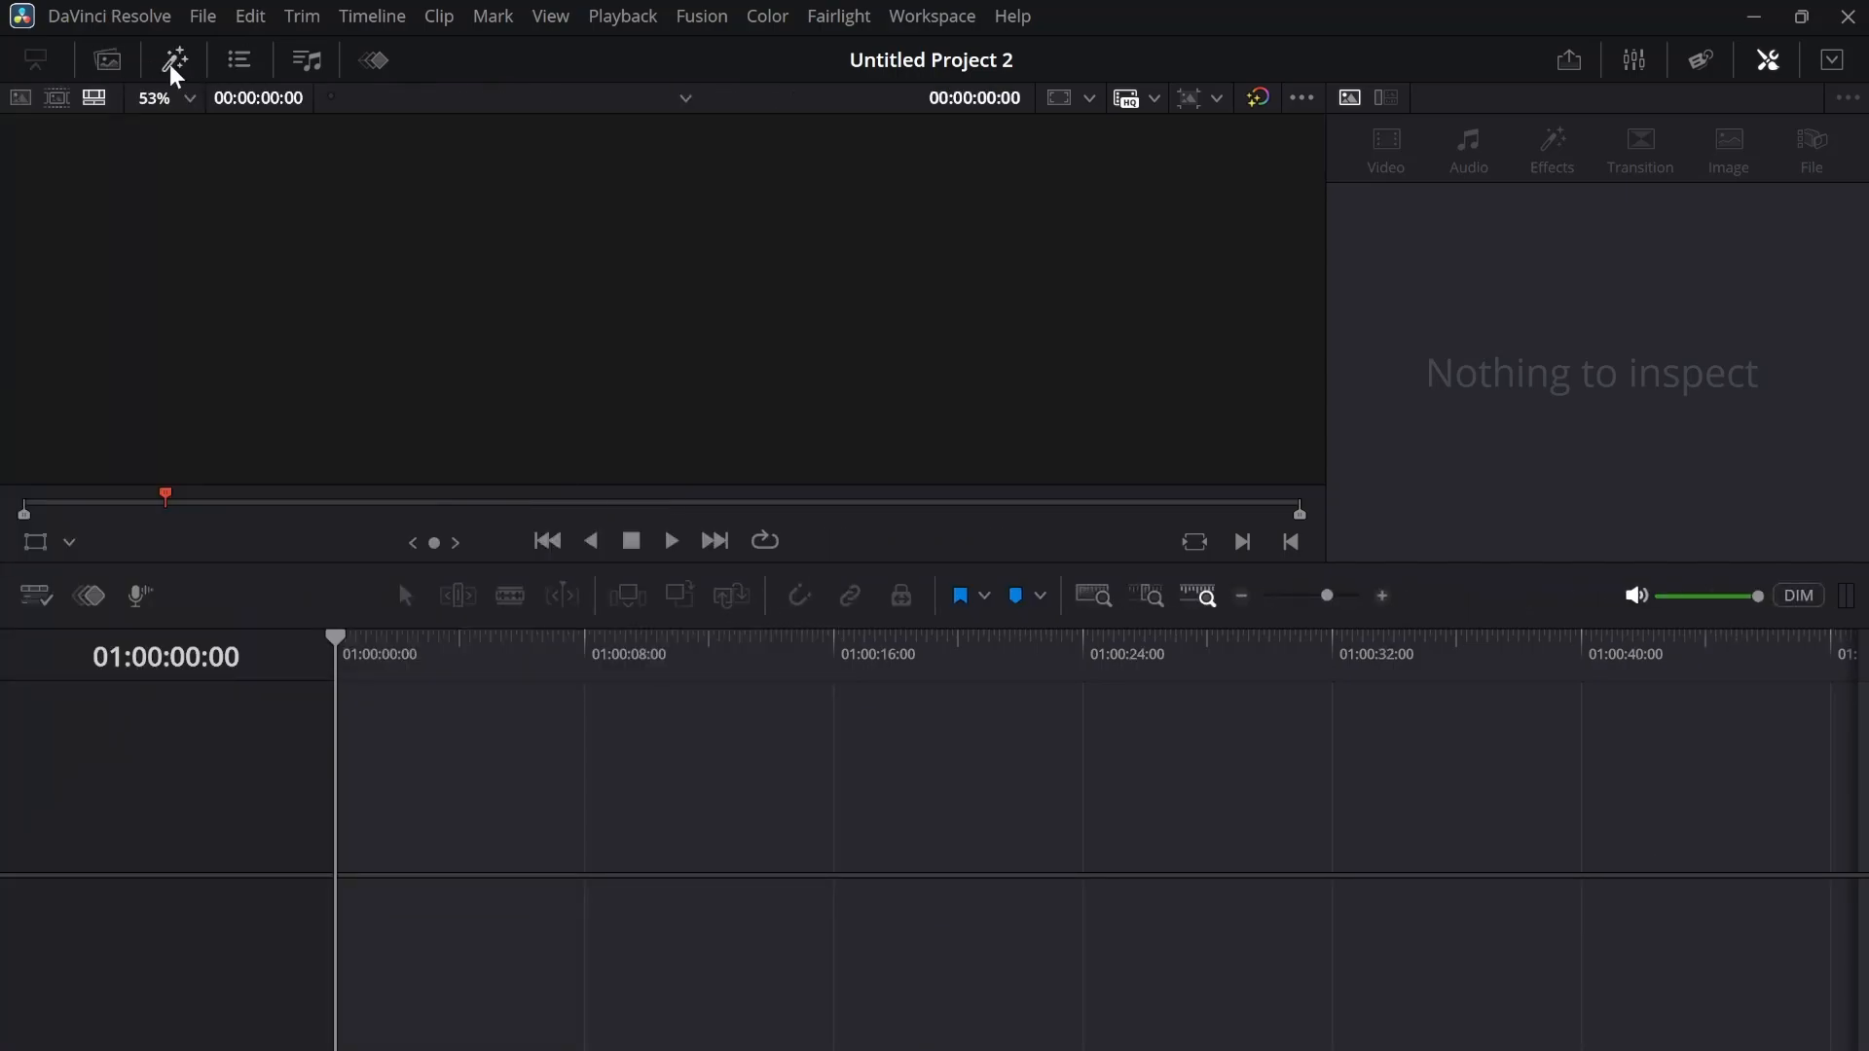
pyautogui.click(176, 65)
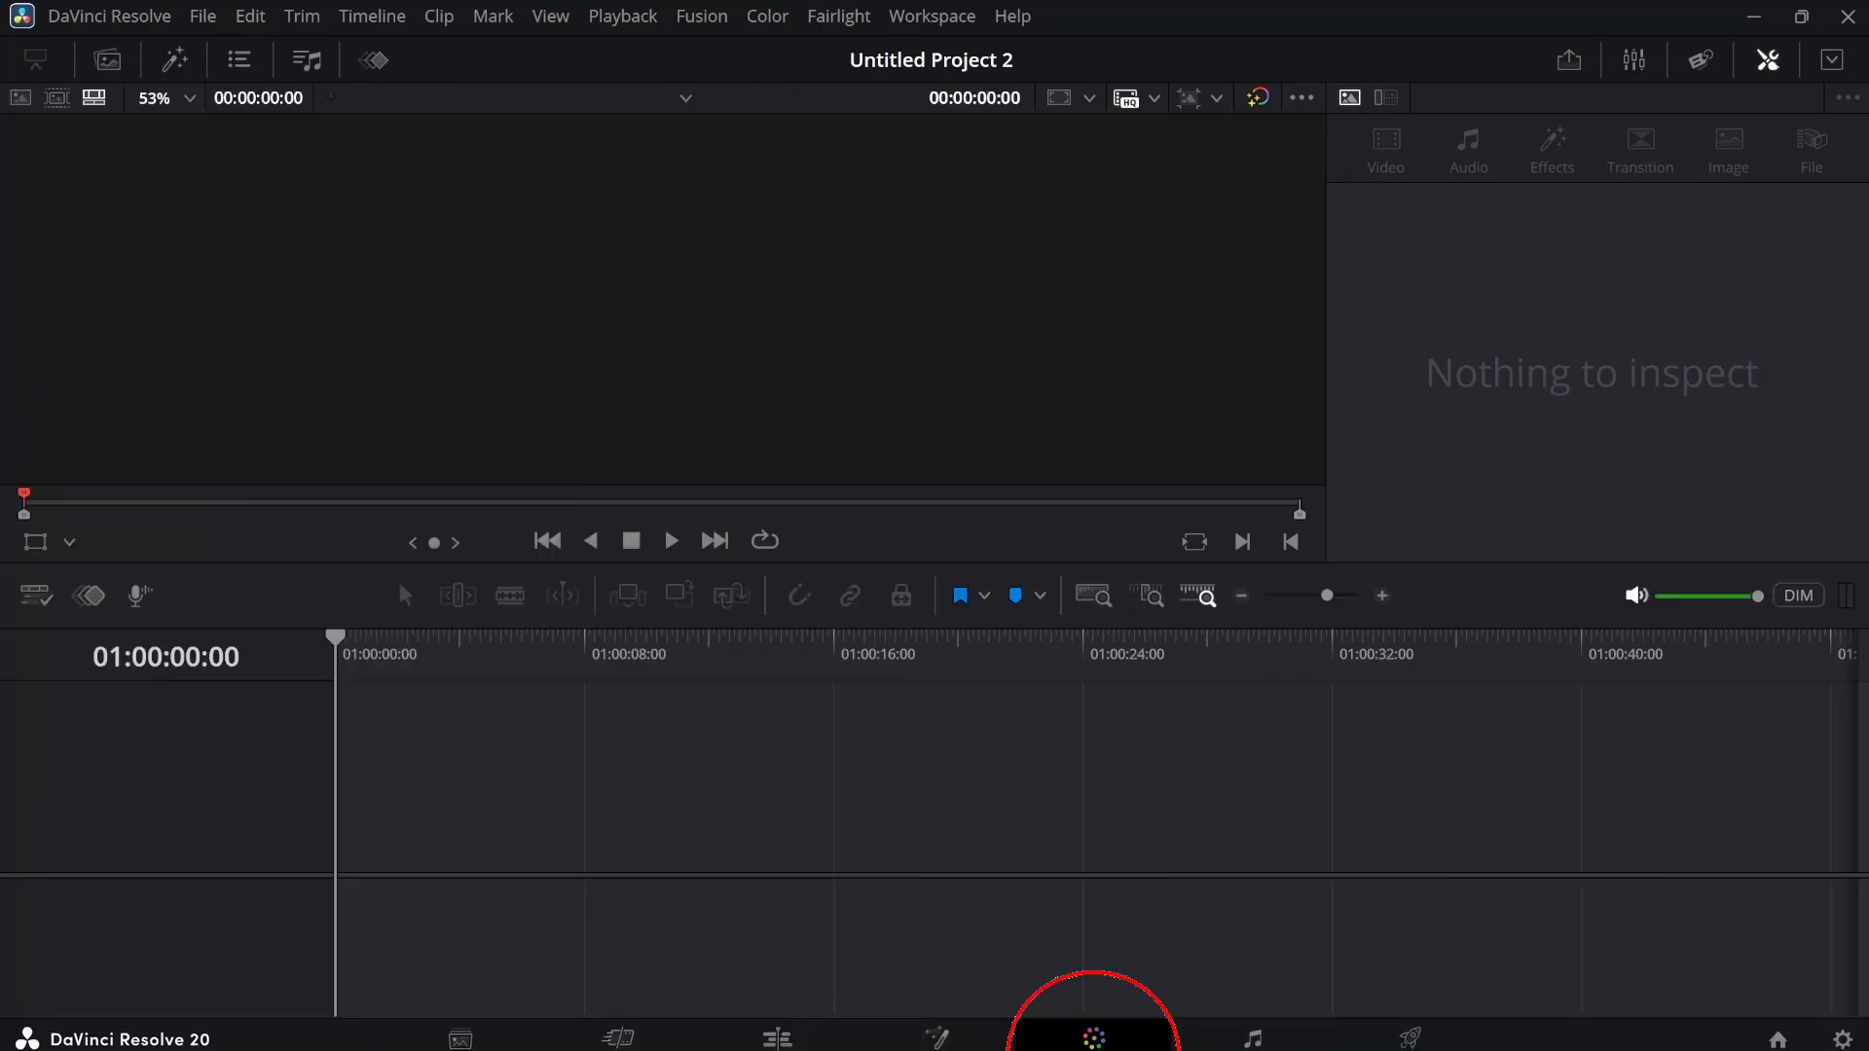
# Look through the Color, Fairlight and Deliver pages of the empty project
pyautogui.click(1094, 1038)
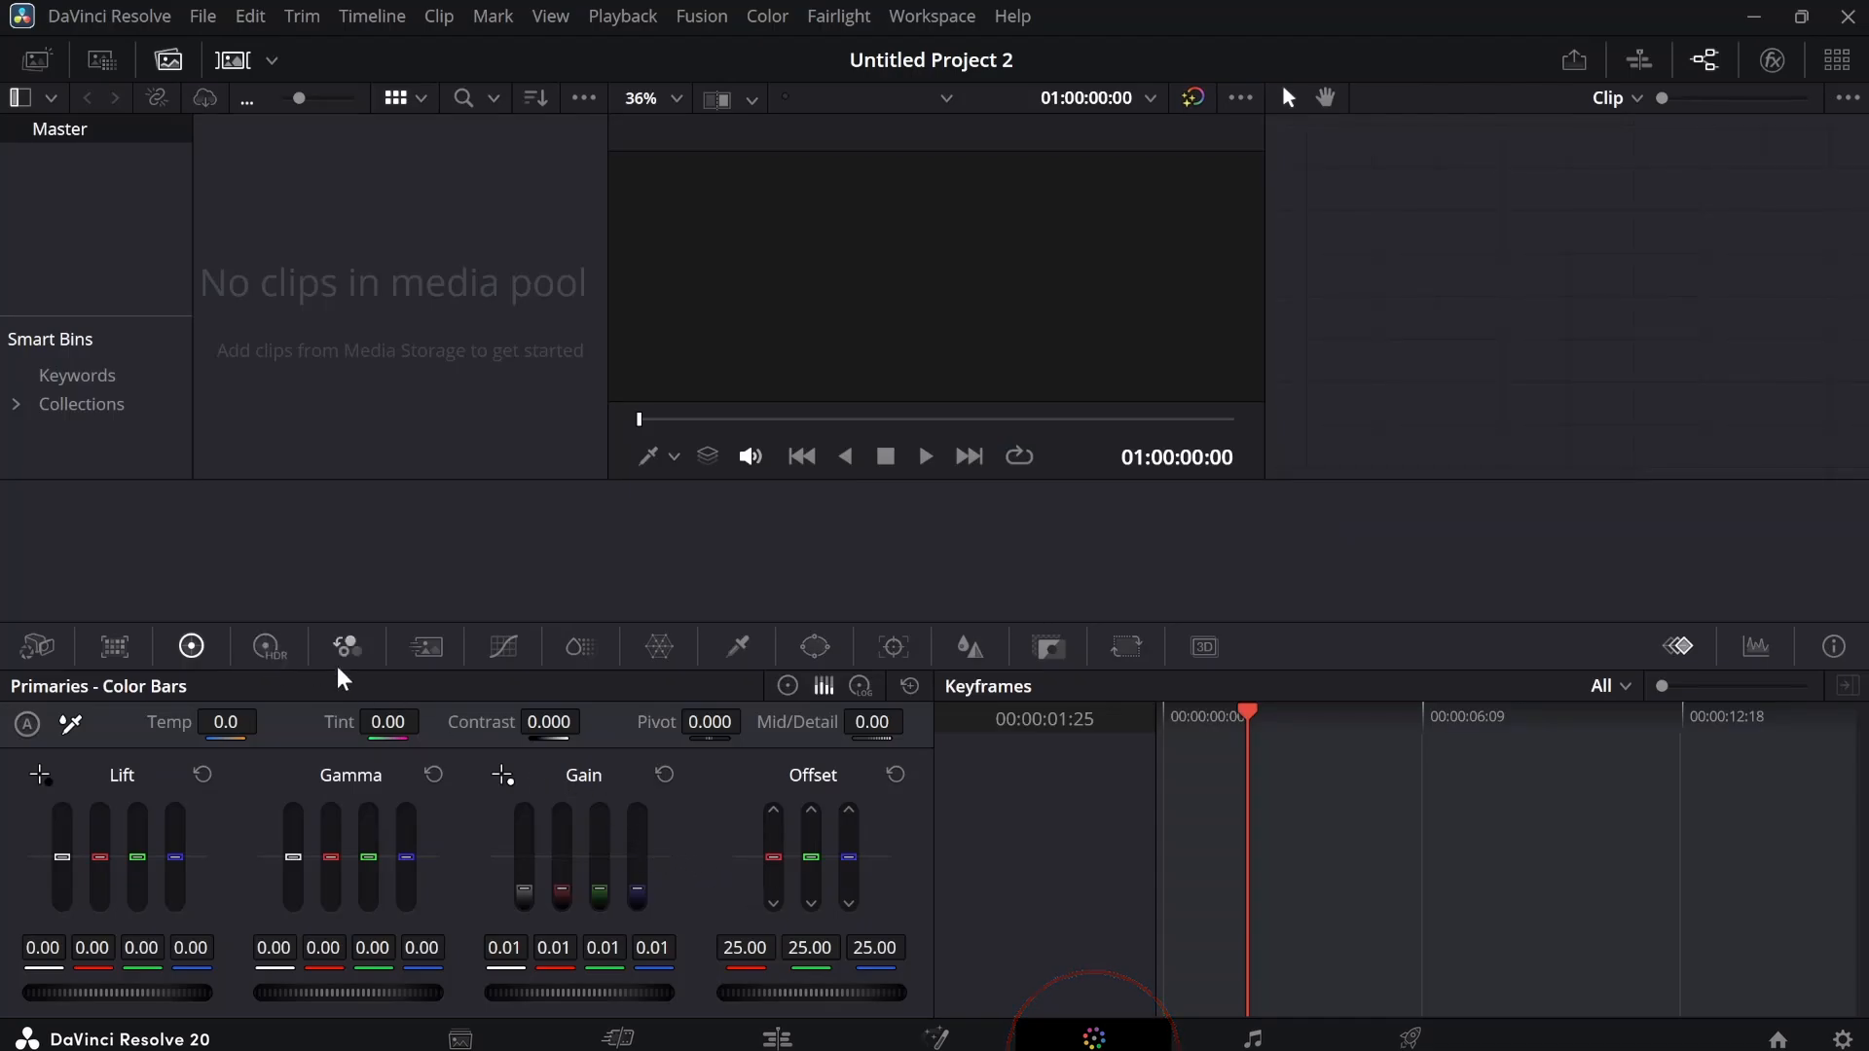
pyautogui.click(1252, 1039)
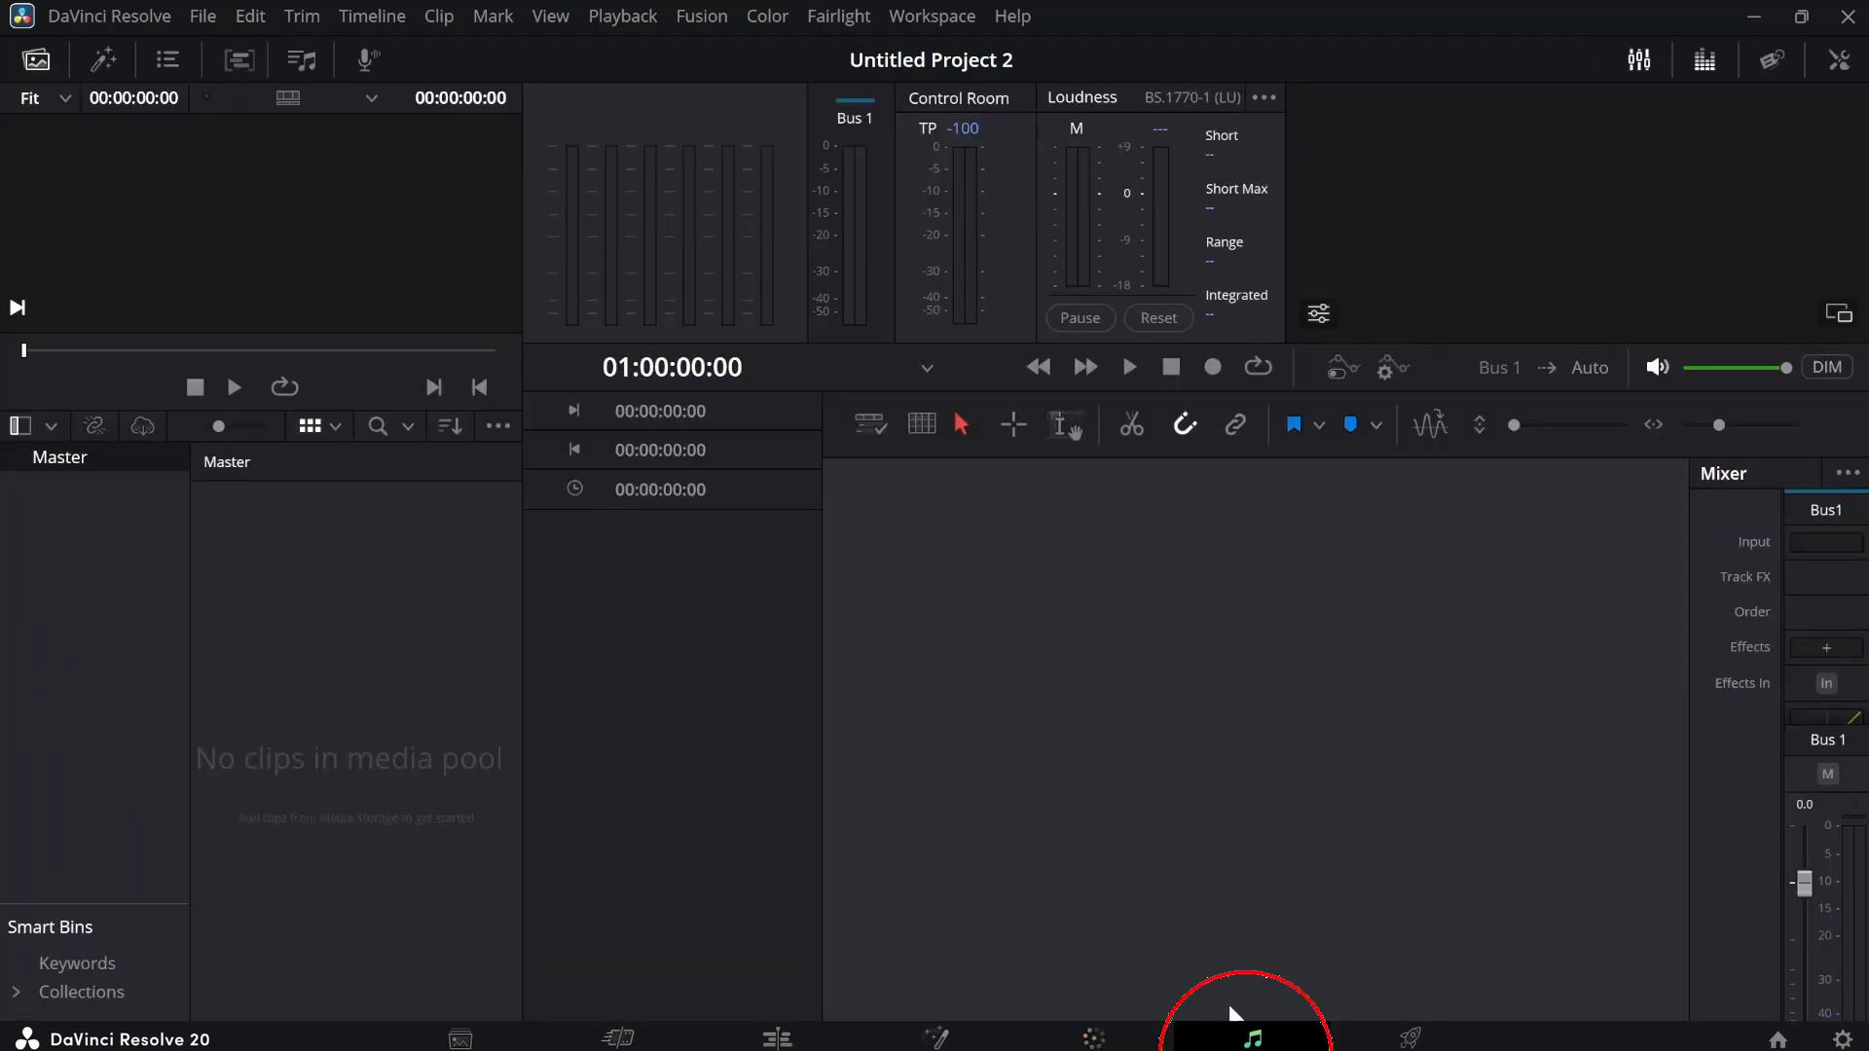
pyautogui.click(1408, 1037)
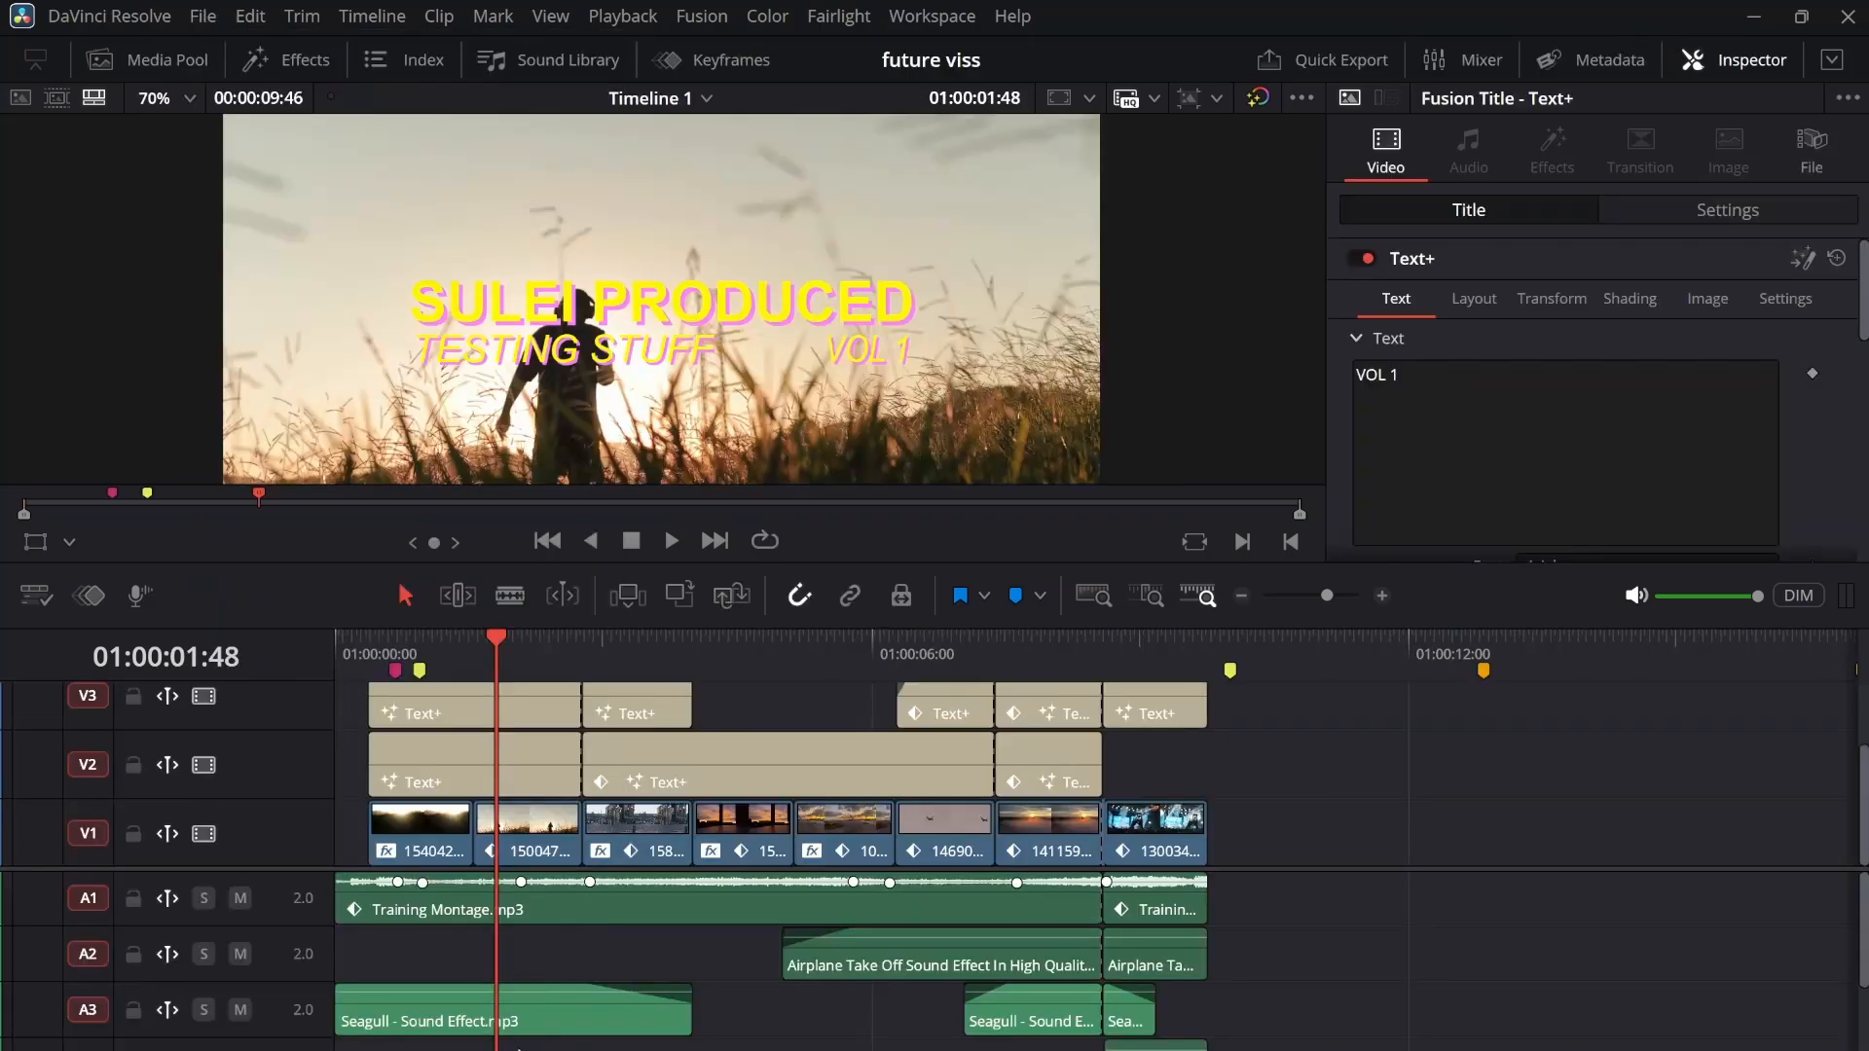
# Scrub through the future viss timeline on the Edit page and view the same timeline on the Cut page
pyautogui.moveTo(778, 1049)
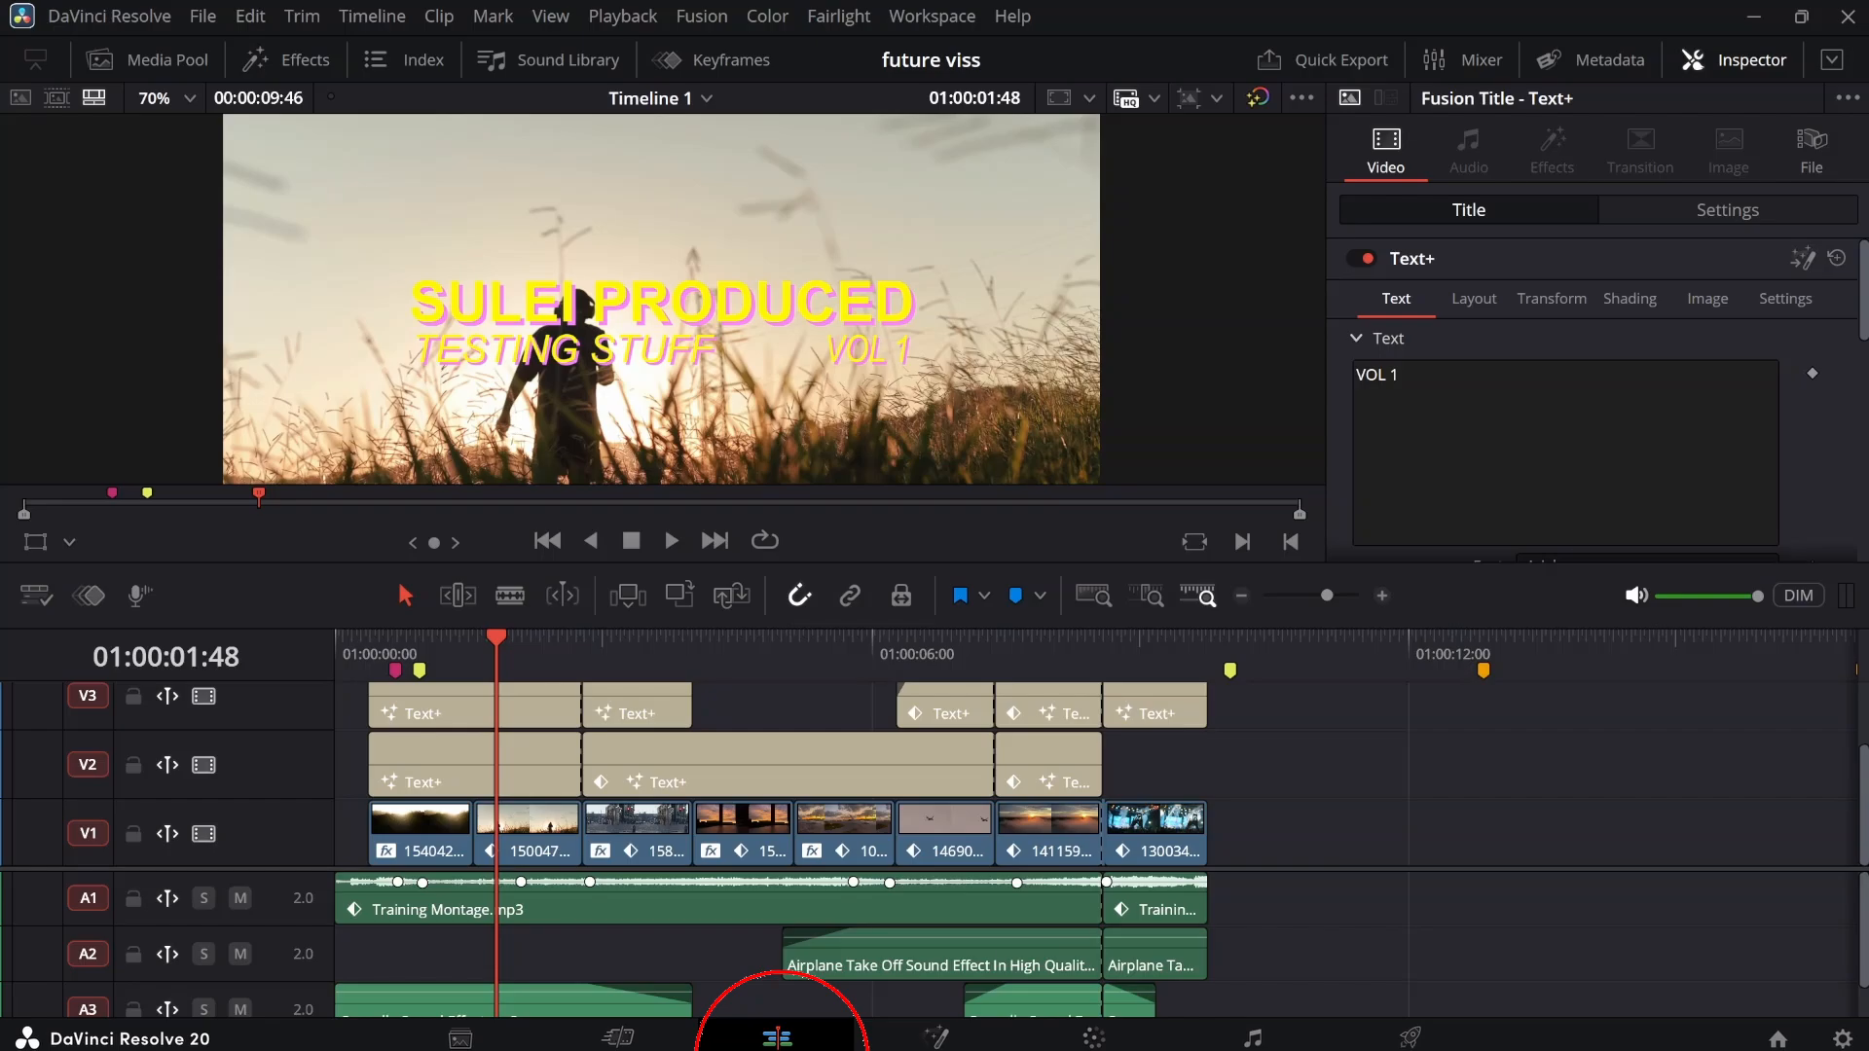
pyautogui.click(777, 1041)
pyautogui.moveTo(504, 643); pyautogui.dragTo(728, 689)
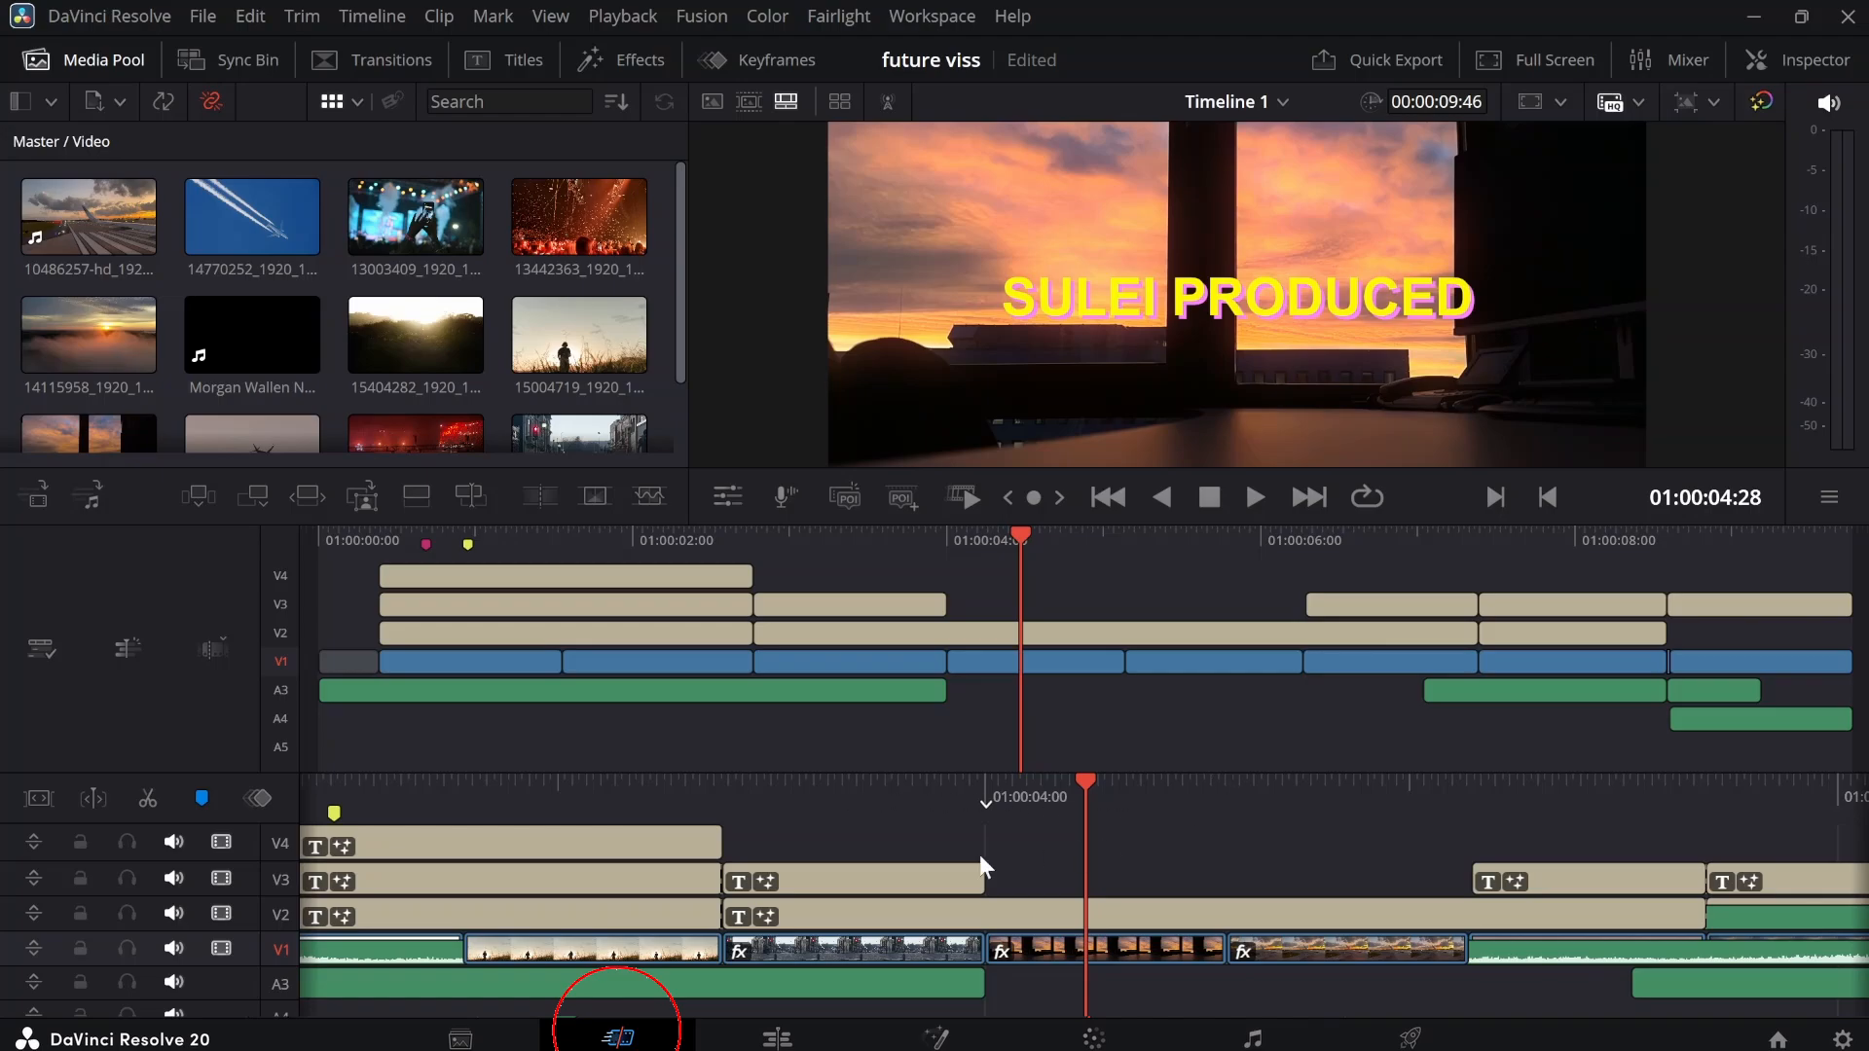
pyautogui.scroll(3, 979, 855)
pyautogui.scroll(-5, 979, 854)
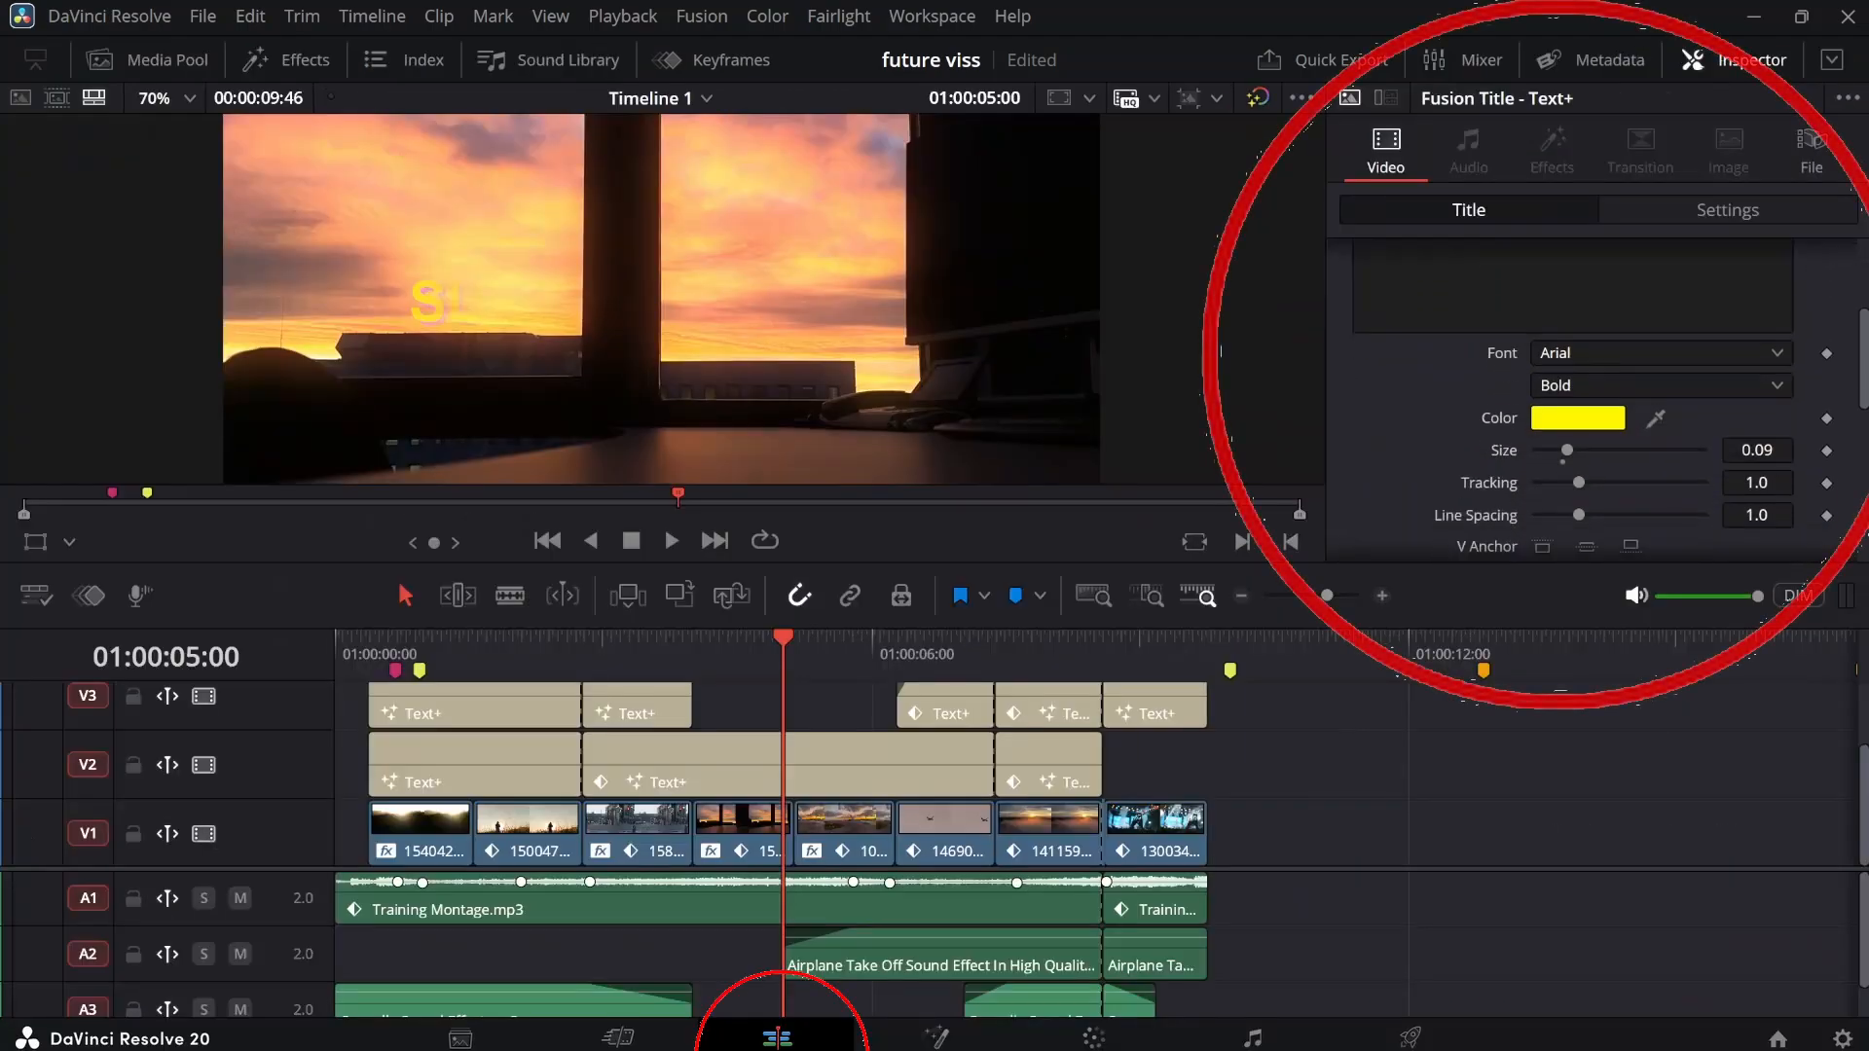
# Select the long Text+ clip on V2 and review its Title properties and Settings in the Inspector
pyautogui.scroll(-5, 1543, 446)
pyautogui.click(849, 761)
pyautogui.scroll(5, 1423, 498)
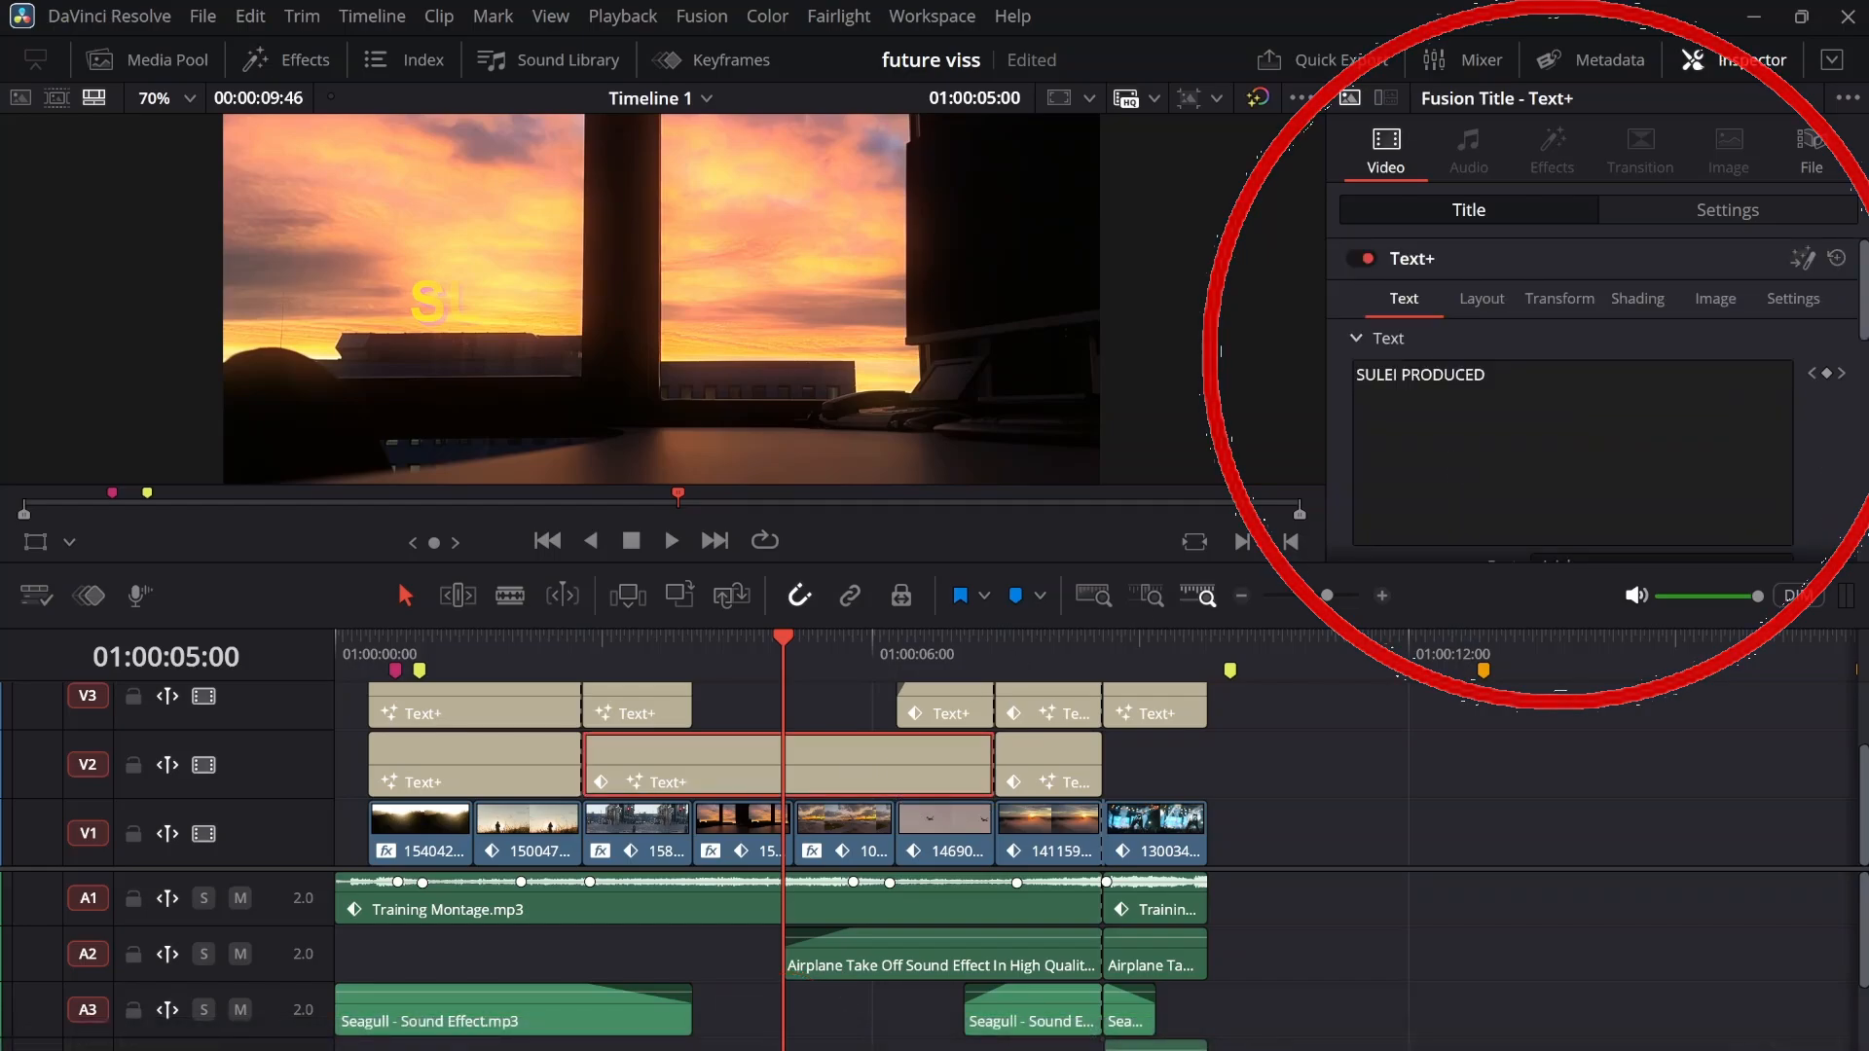
pyautogui.click(1650, 211)
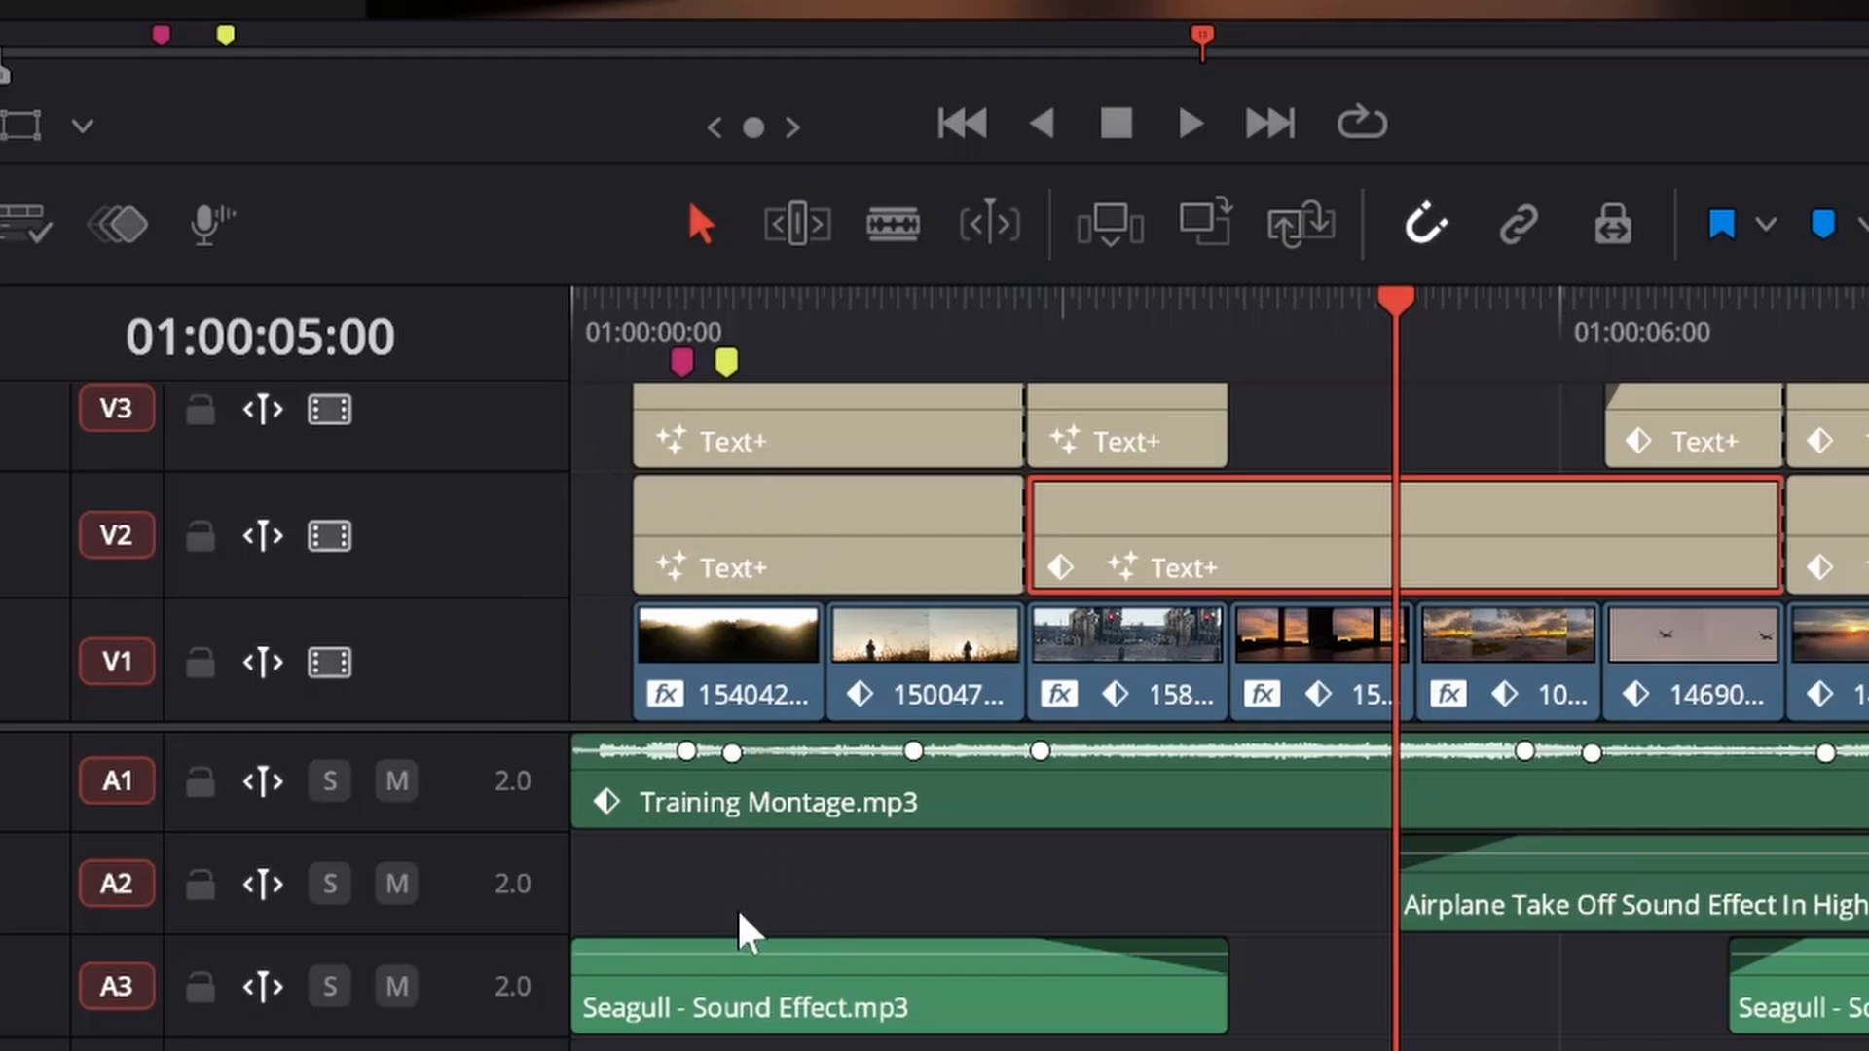
# Look through the stacked video and audio tracks of the Edit page timeline
pyautogui.scroll(-1, 739, 913)
pyautogui.scroll(-3, 686, 837)
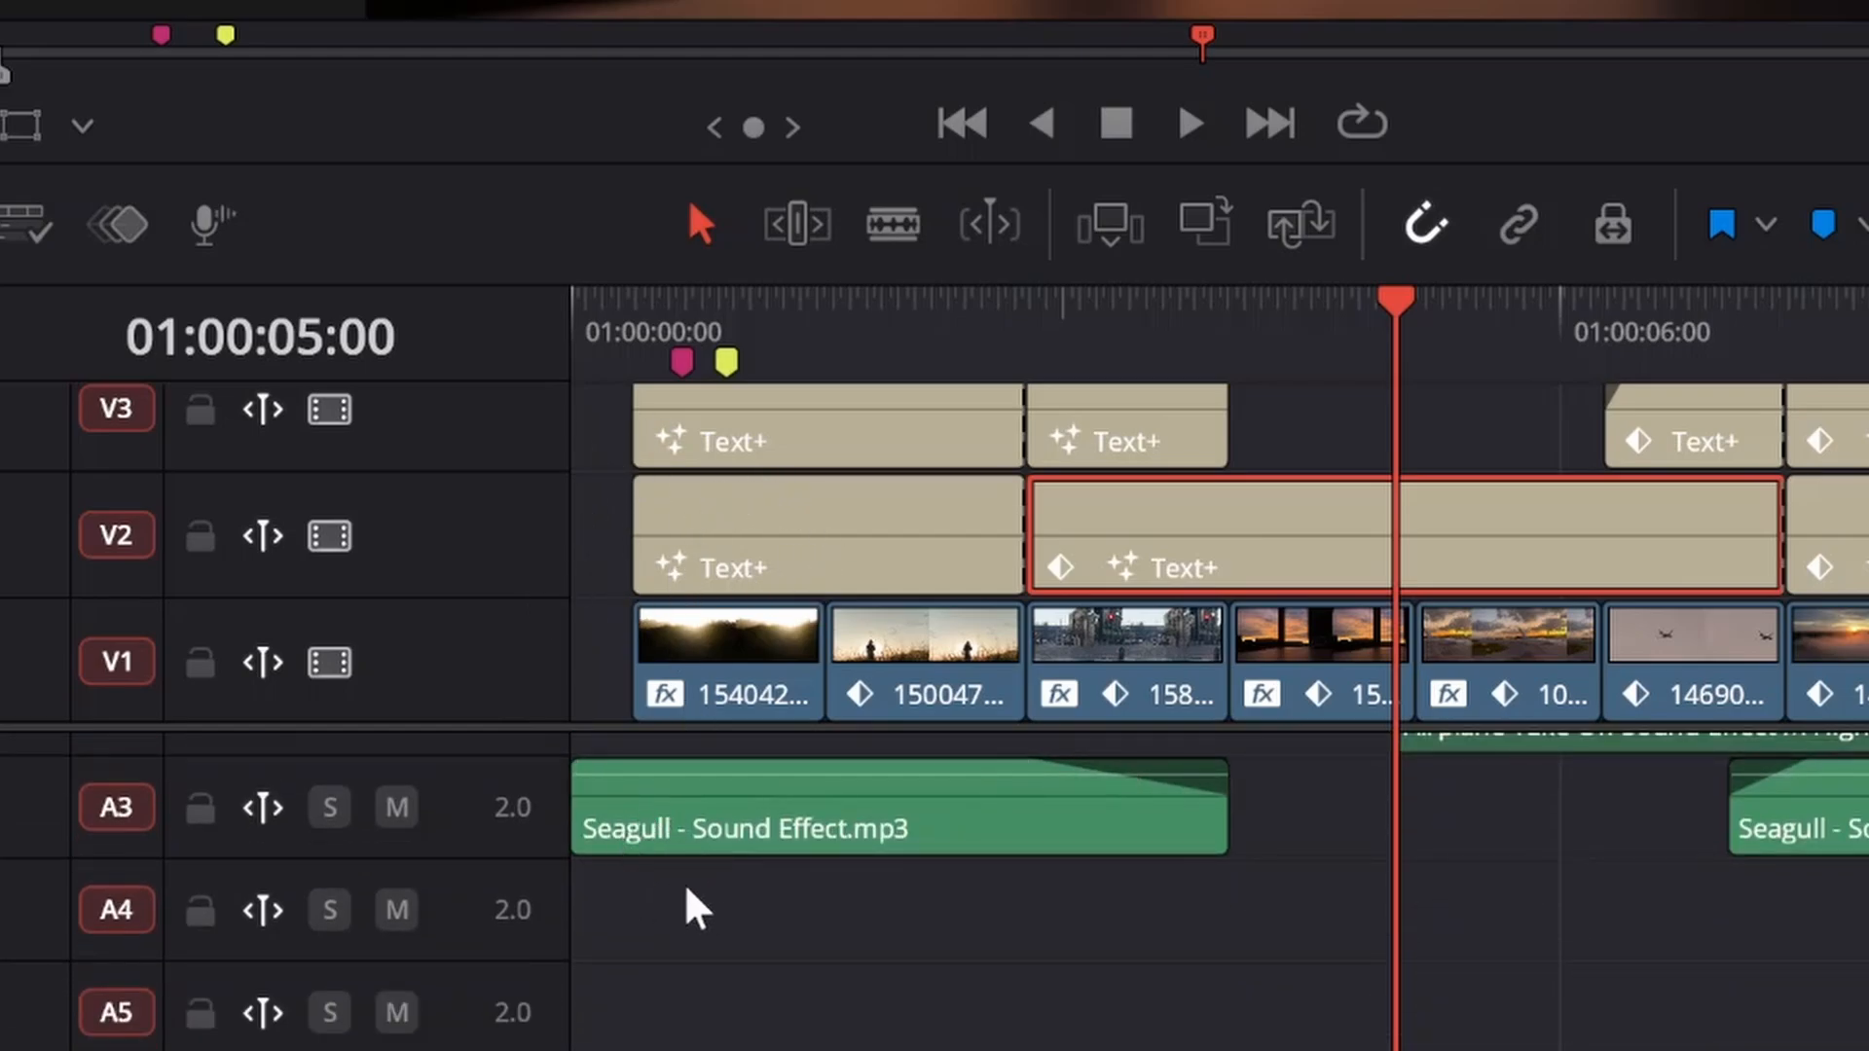
pyautogui.scroll(1, 709, 905)
pyautogui.scroll(2, 668, 867)
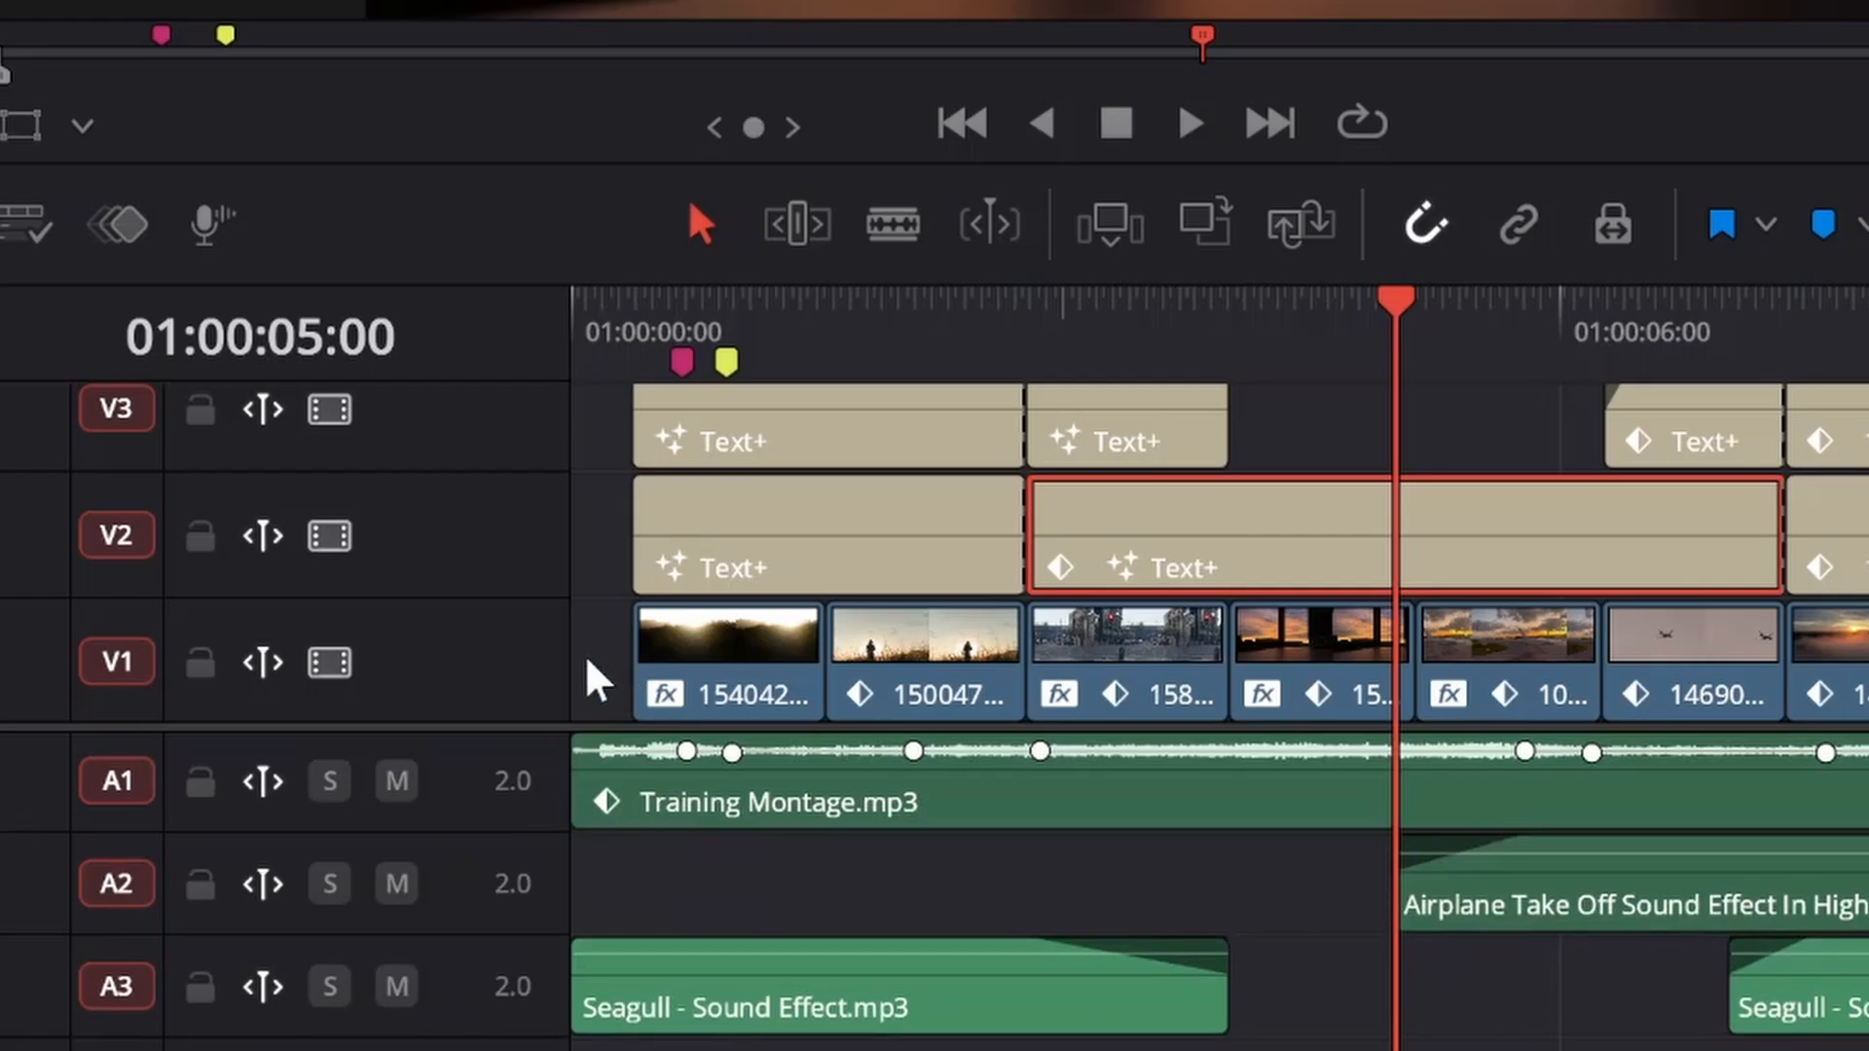
pyautogui.scroll(1, 590, 676)
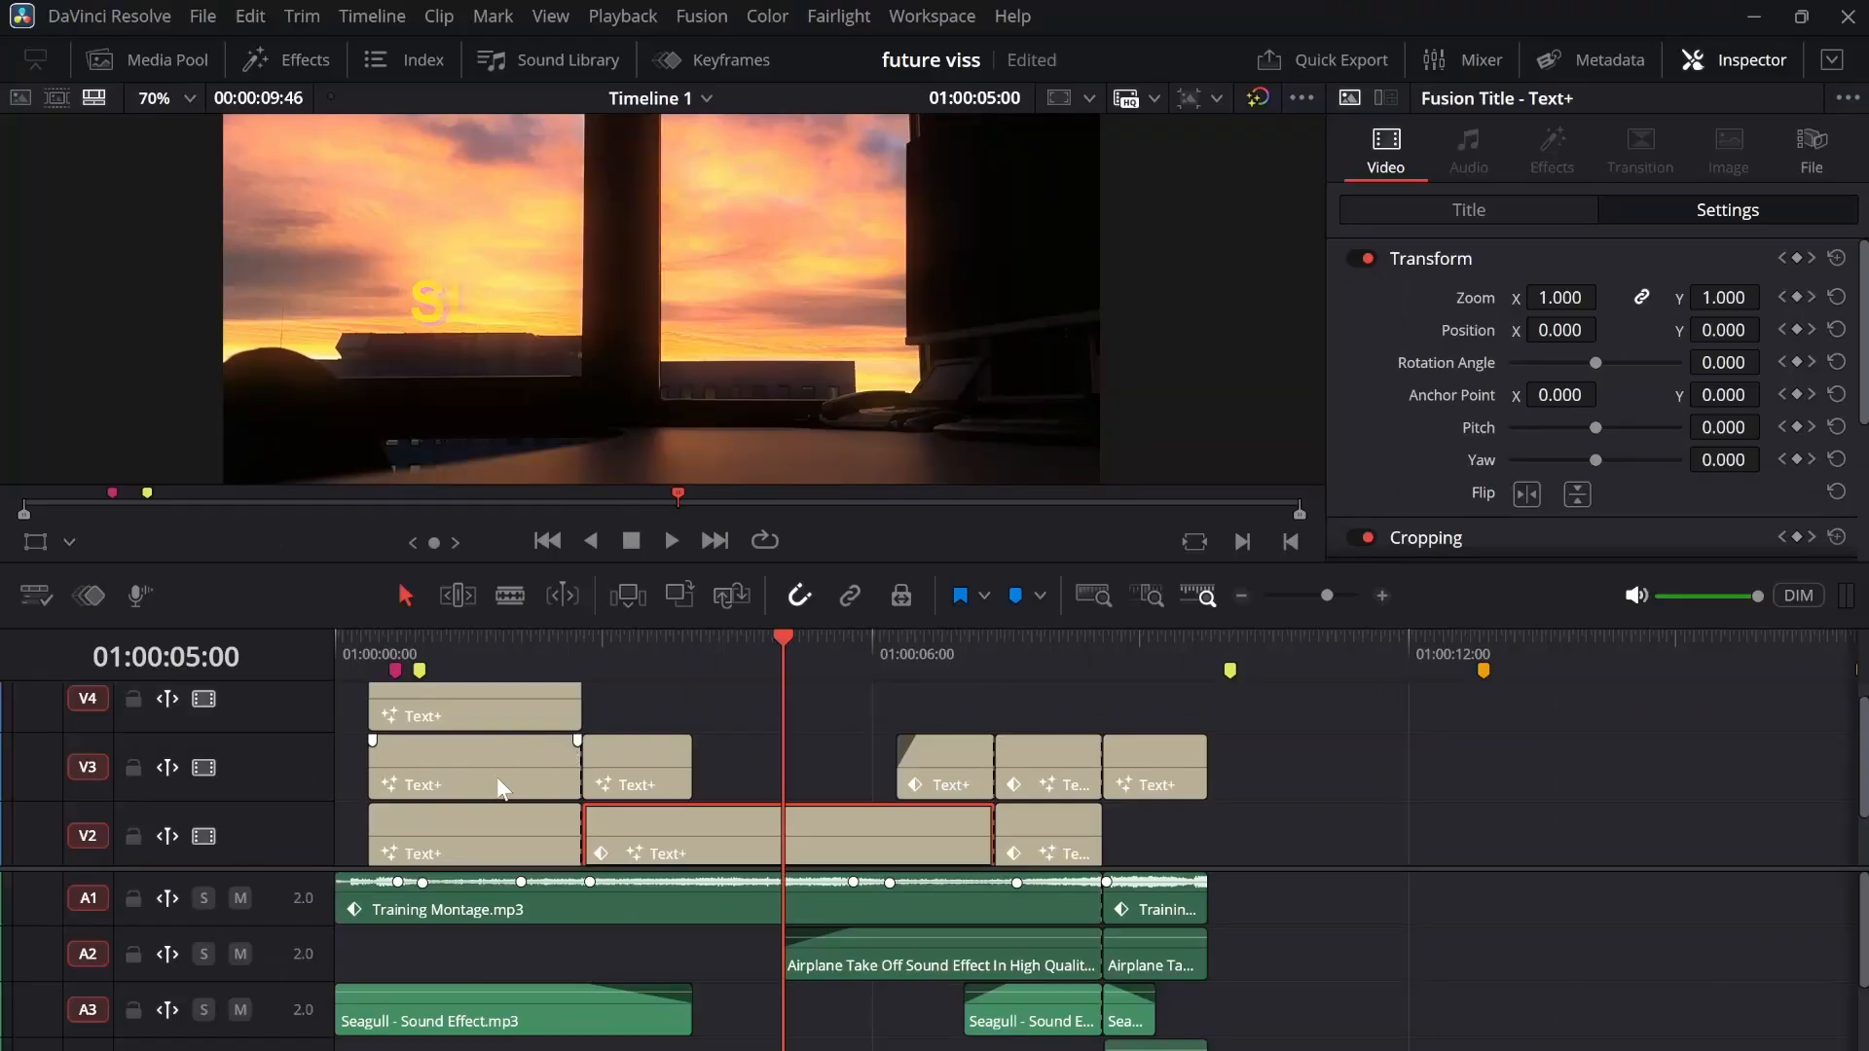
pyautogui.scroll(-2, 871, 558)
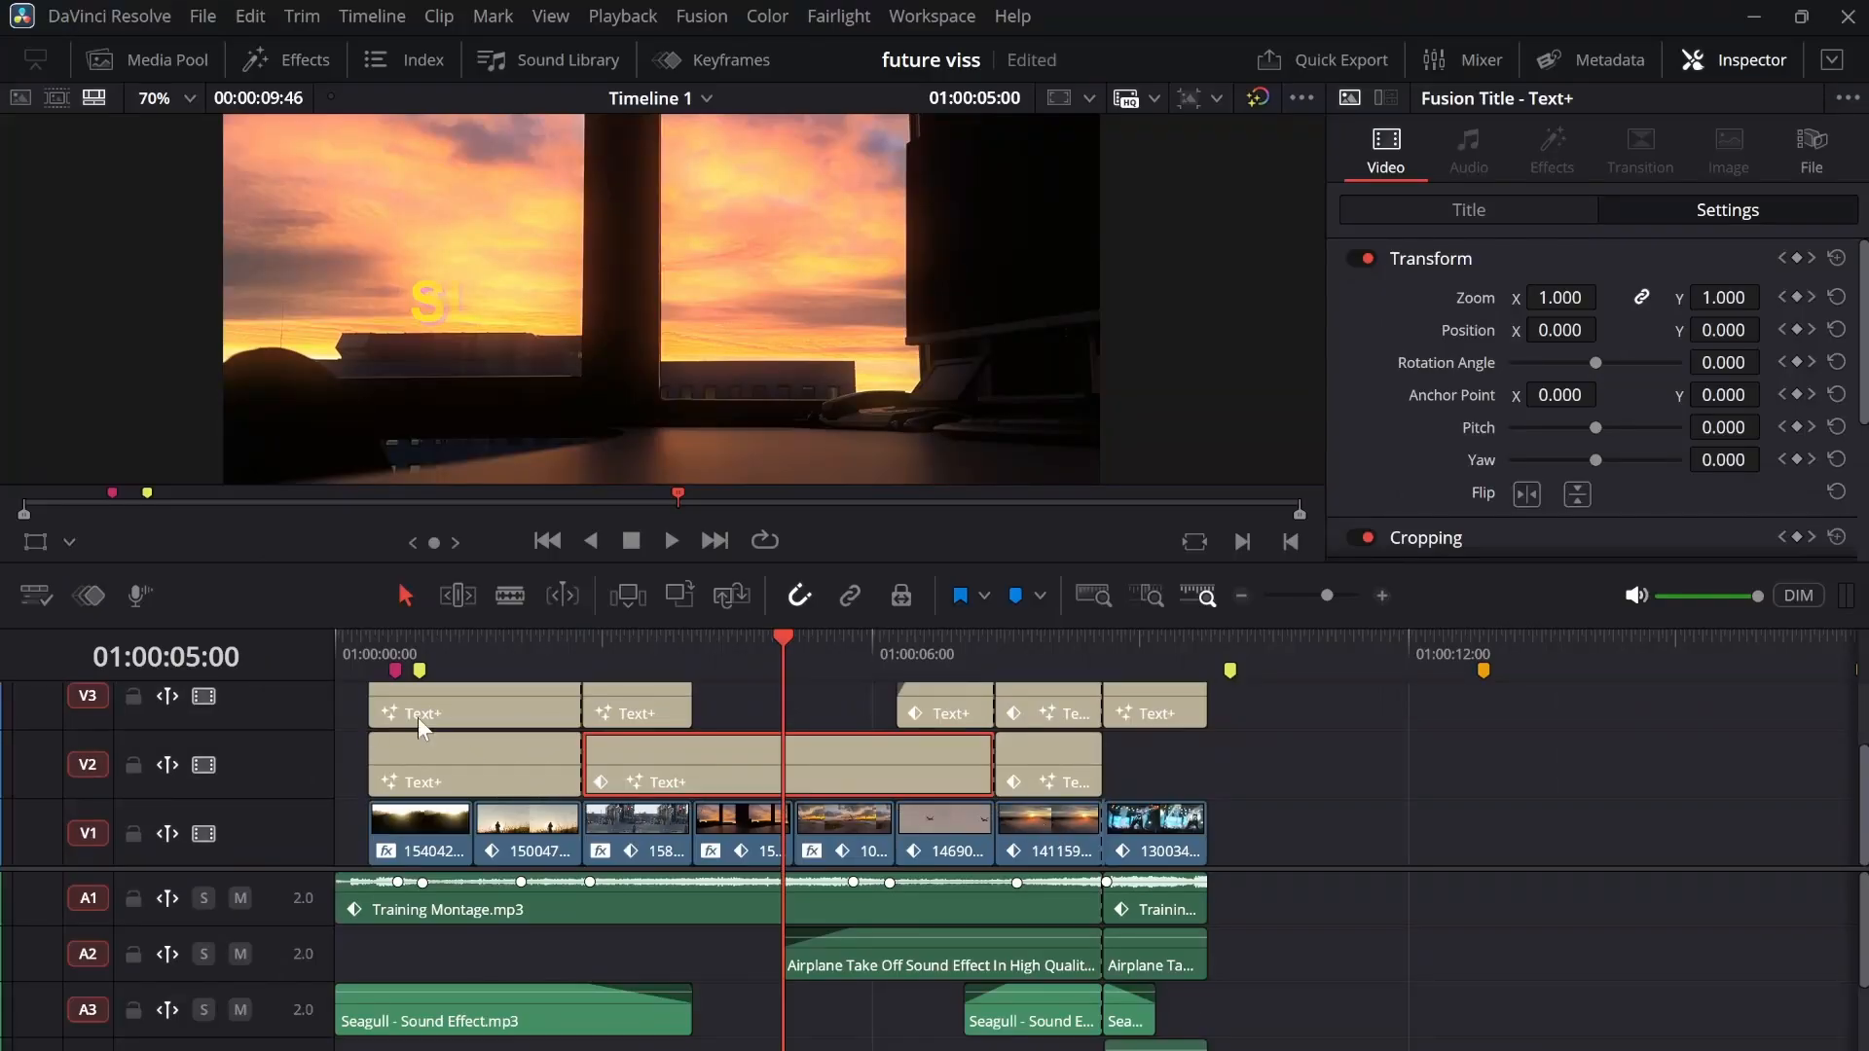
# Scrub the playhead from the timeline start to 01:00:02:02 and look over the audio tracks below
pyautogui.click(356, 653)
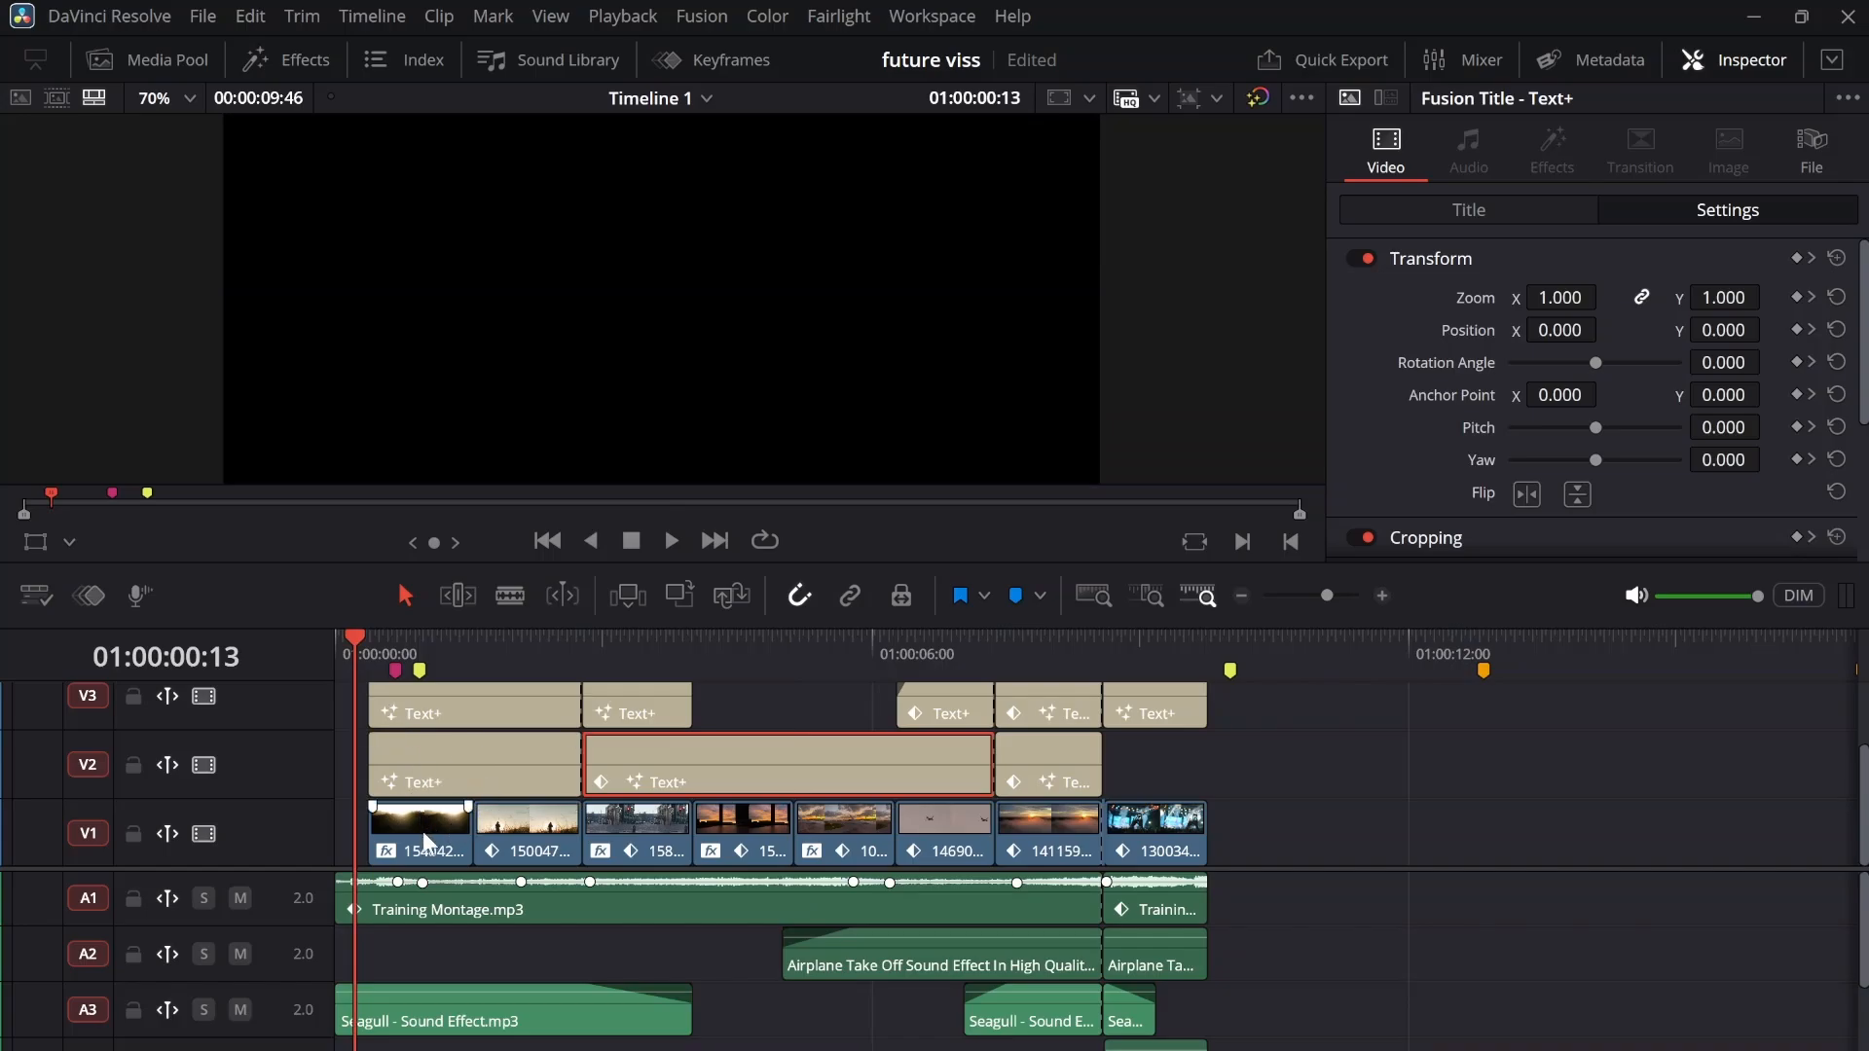
pyautogui.moveTo(453, 651); pyautogui.dragTo(517, 648)
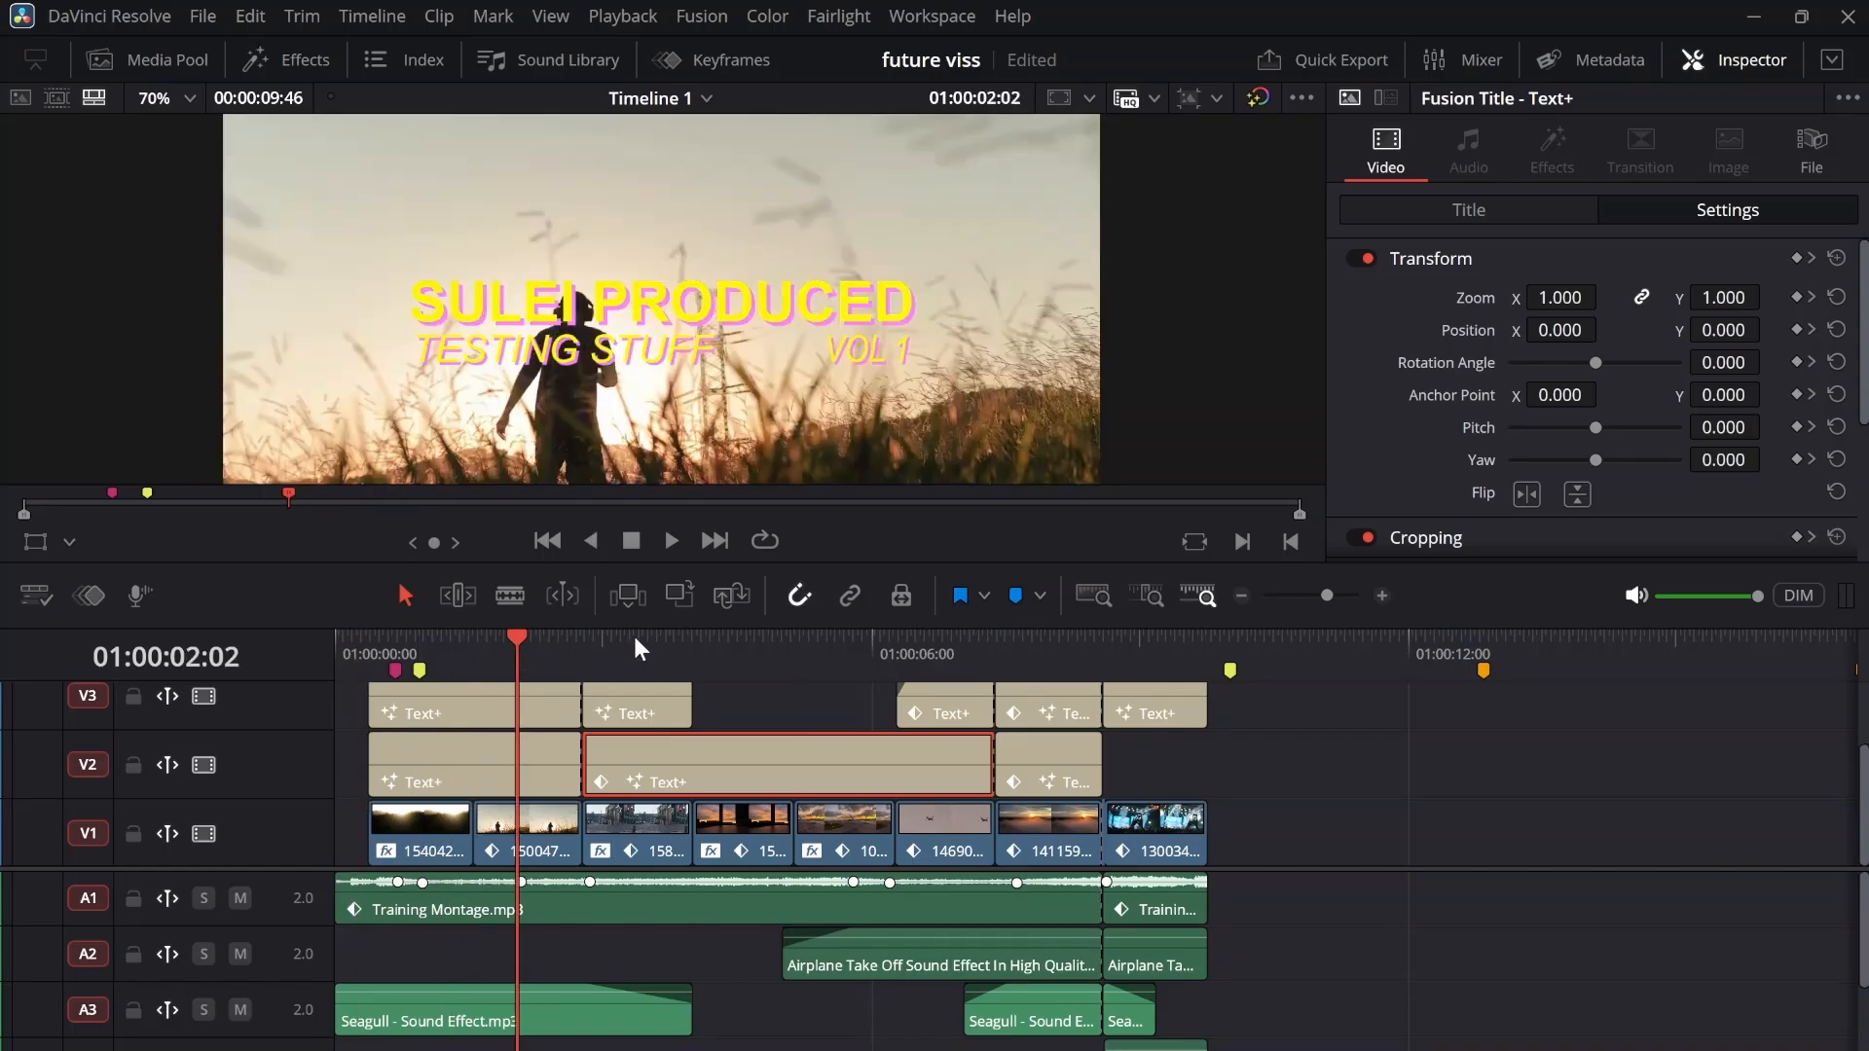
pyautogui.scroll(-1, 528, 913)
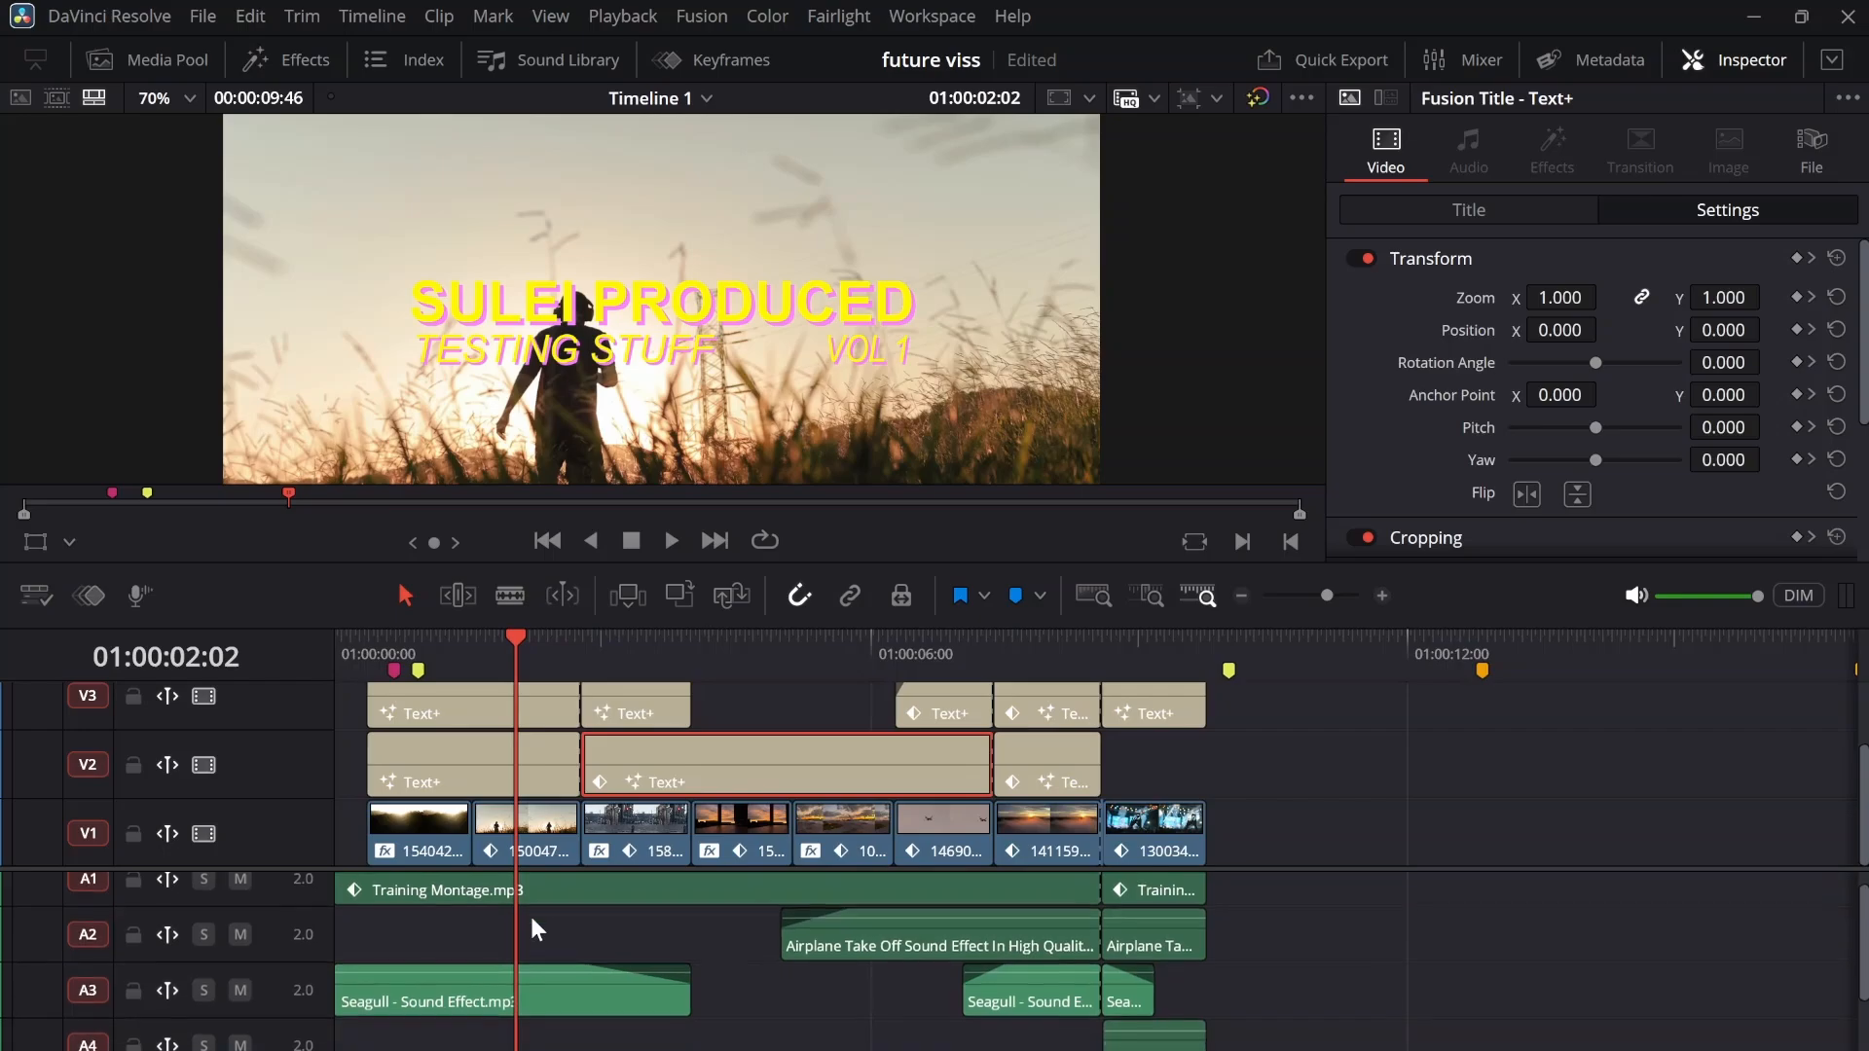
pyautogui.scroll(-1, 500, 949)
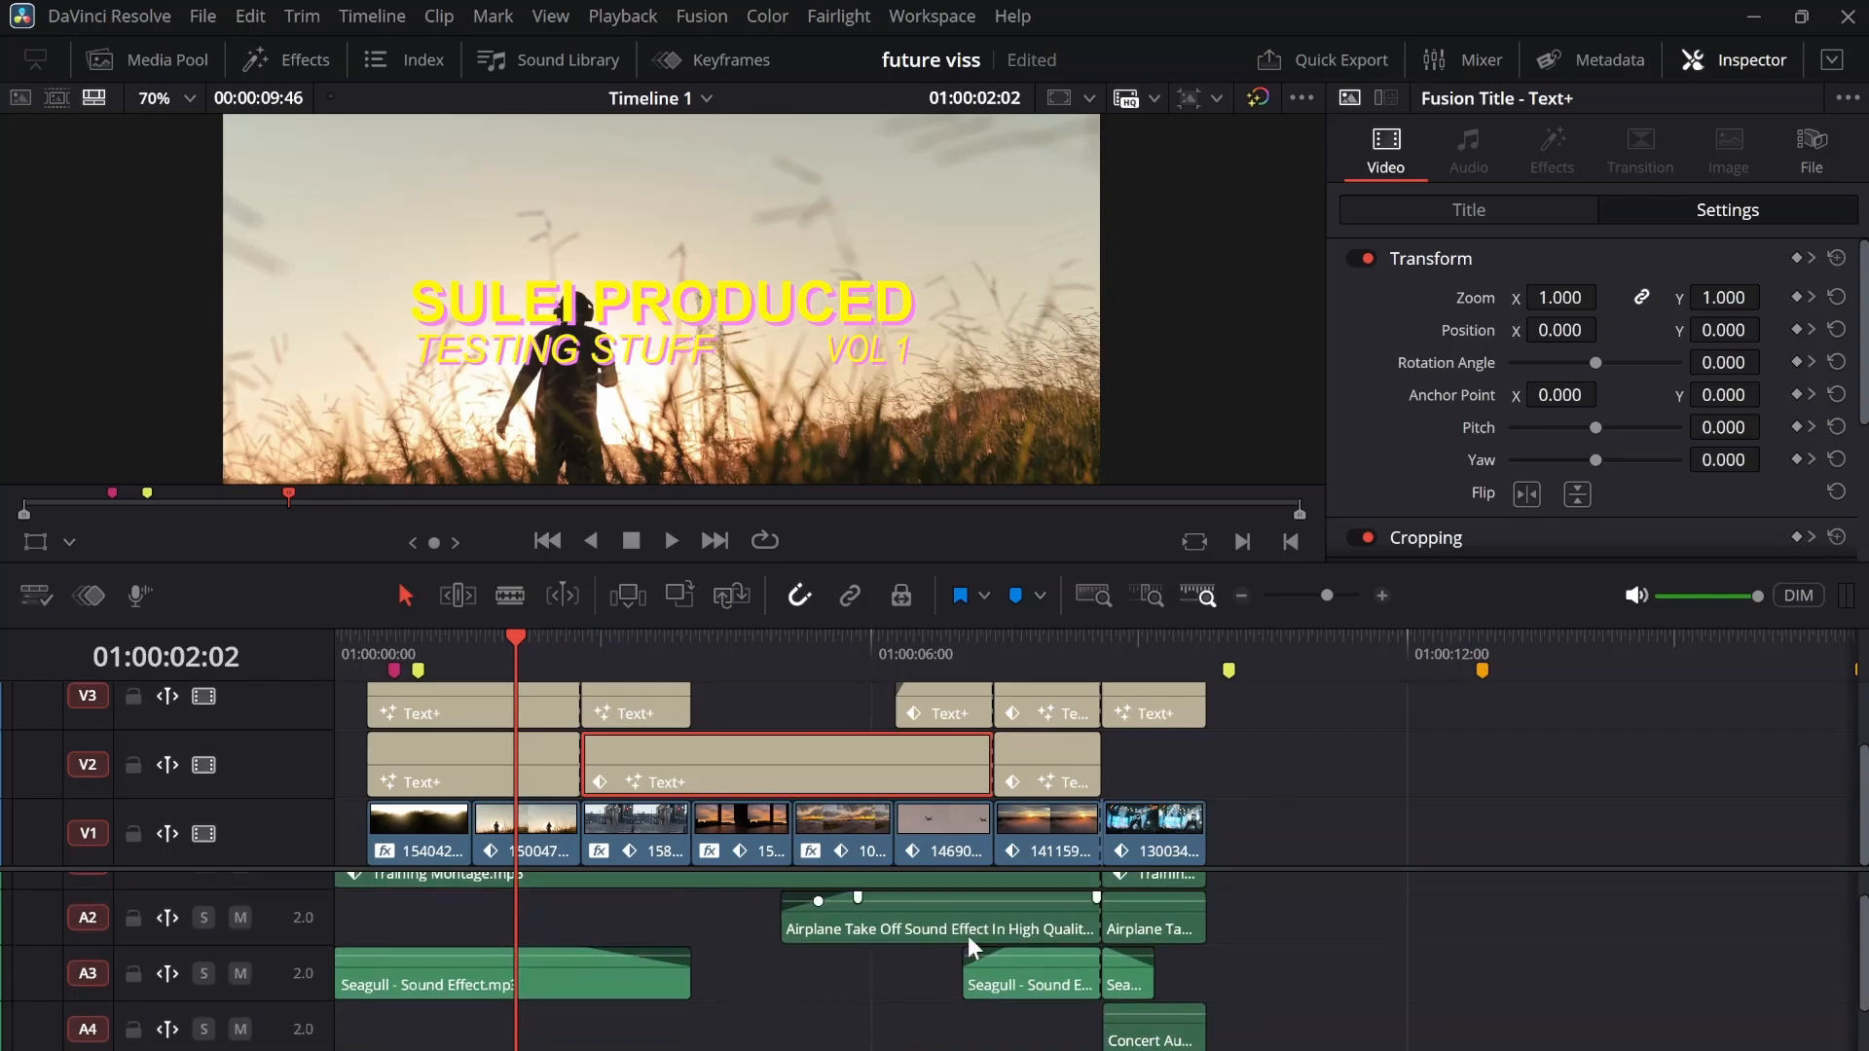
pyautogui.scroll(2, 1085, 959)
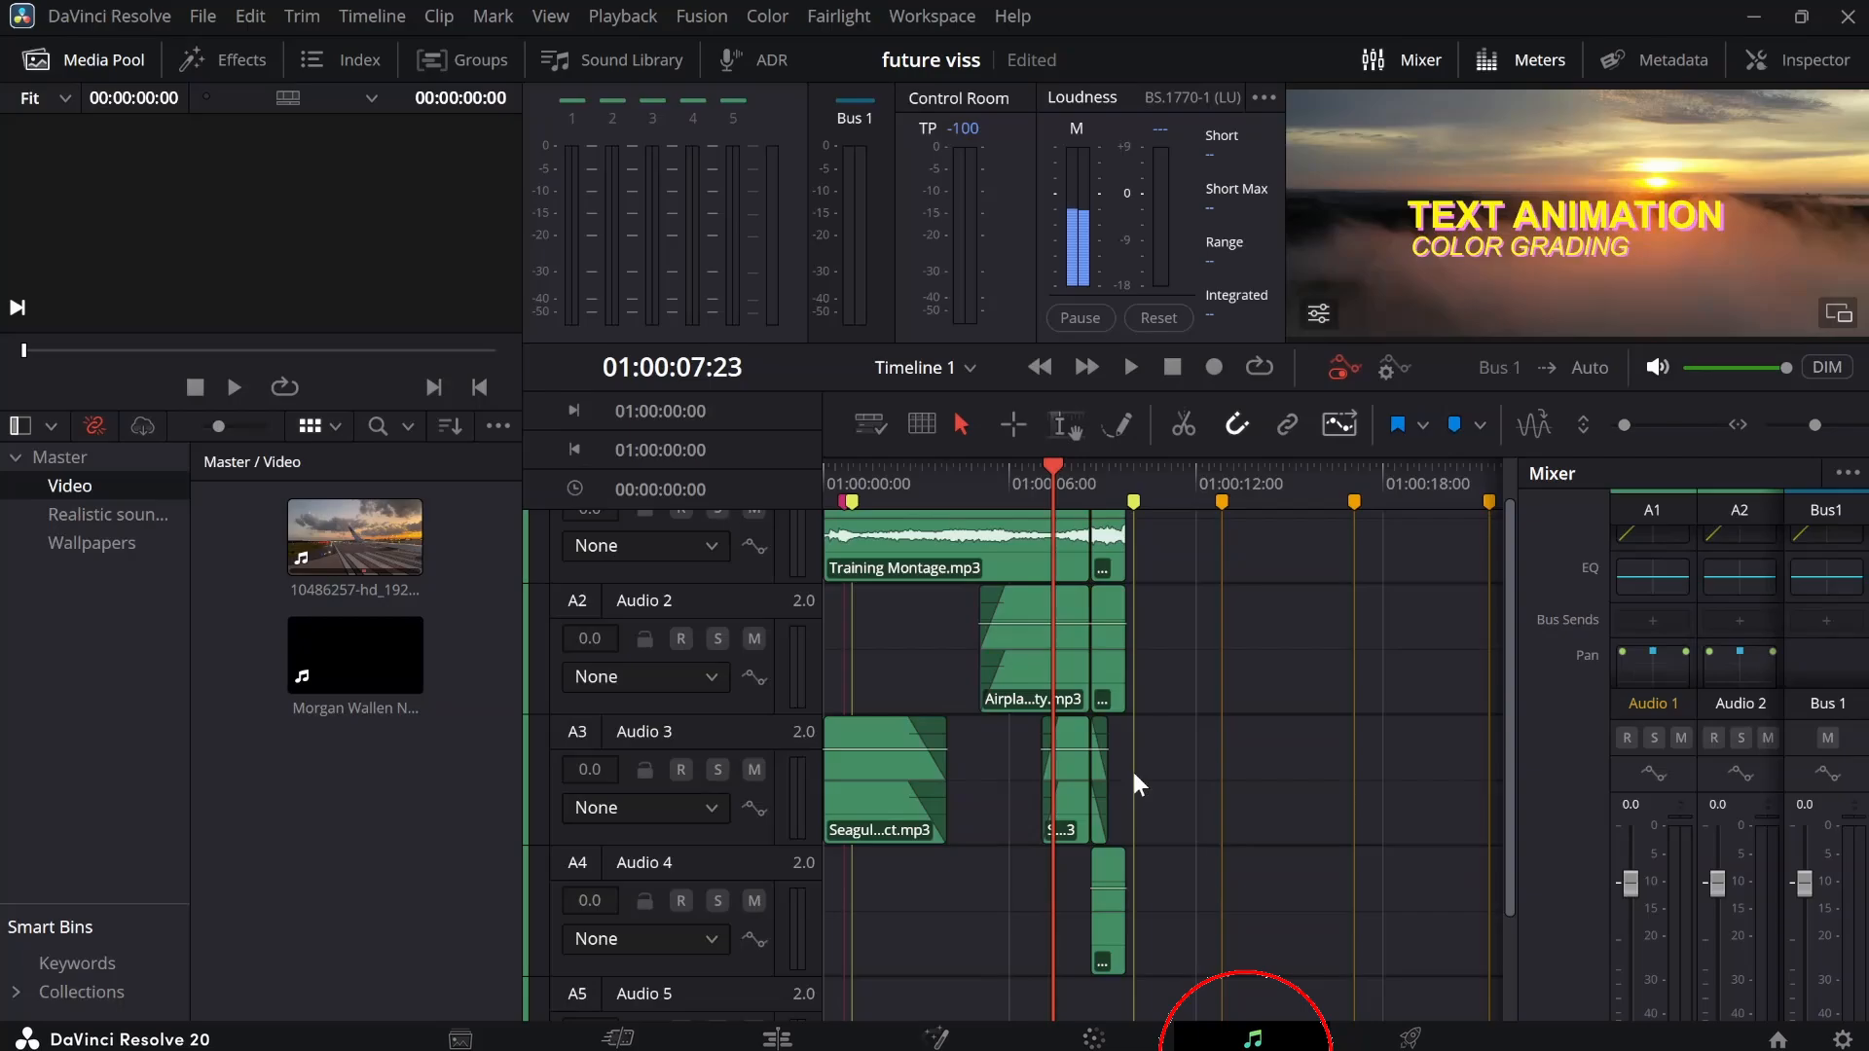
# Review the audio tracks on the Fairlight page, select the long Training Montage.mp3 clip on A1, and return to the Edit page
pyautogui.scroll(1, 1116, 642)
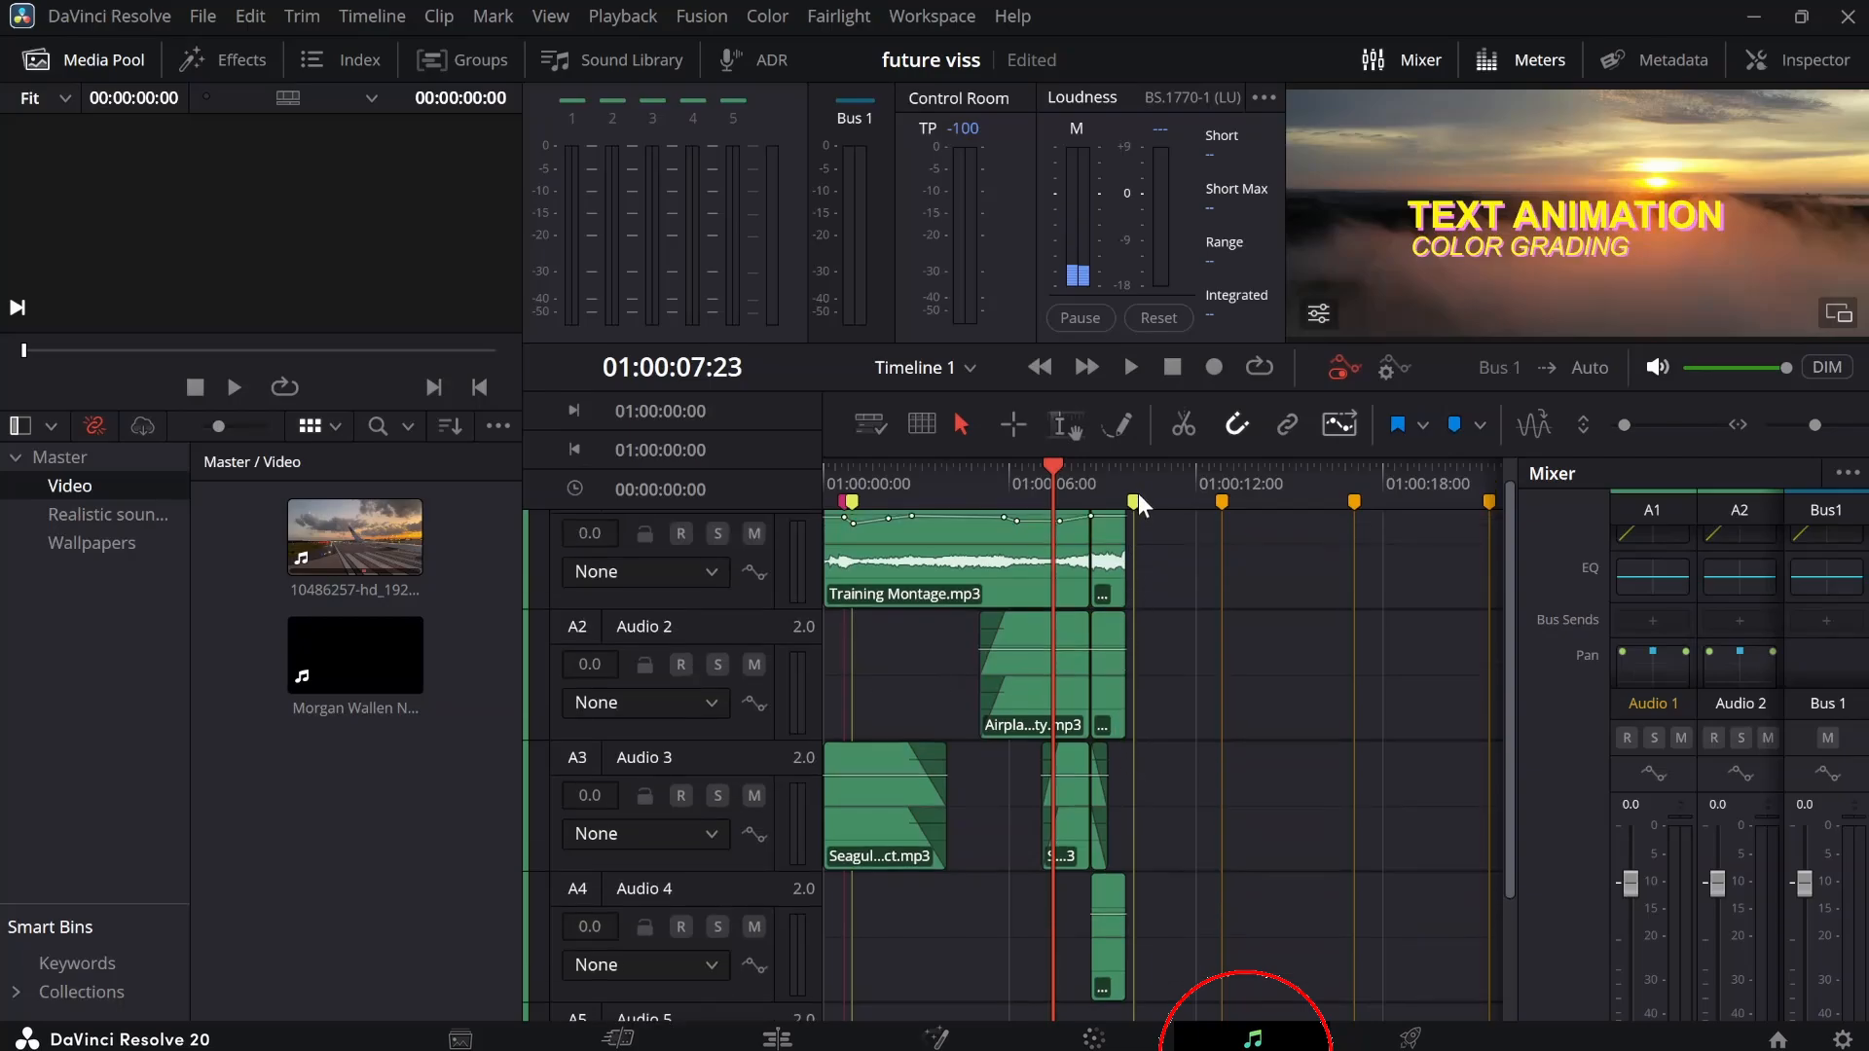
pyautogui.scroll(1, 1070, 584)
pyautogui.click(1042, 589)
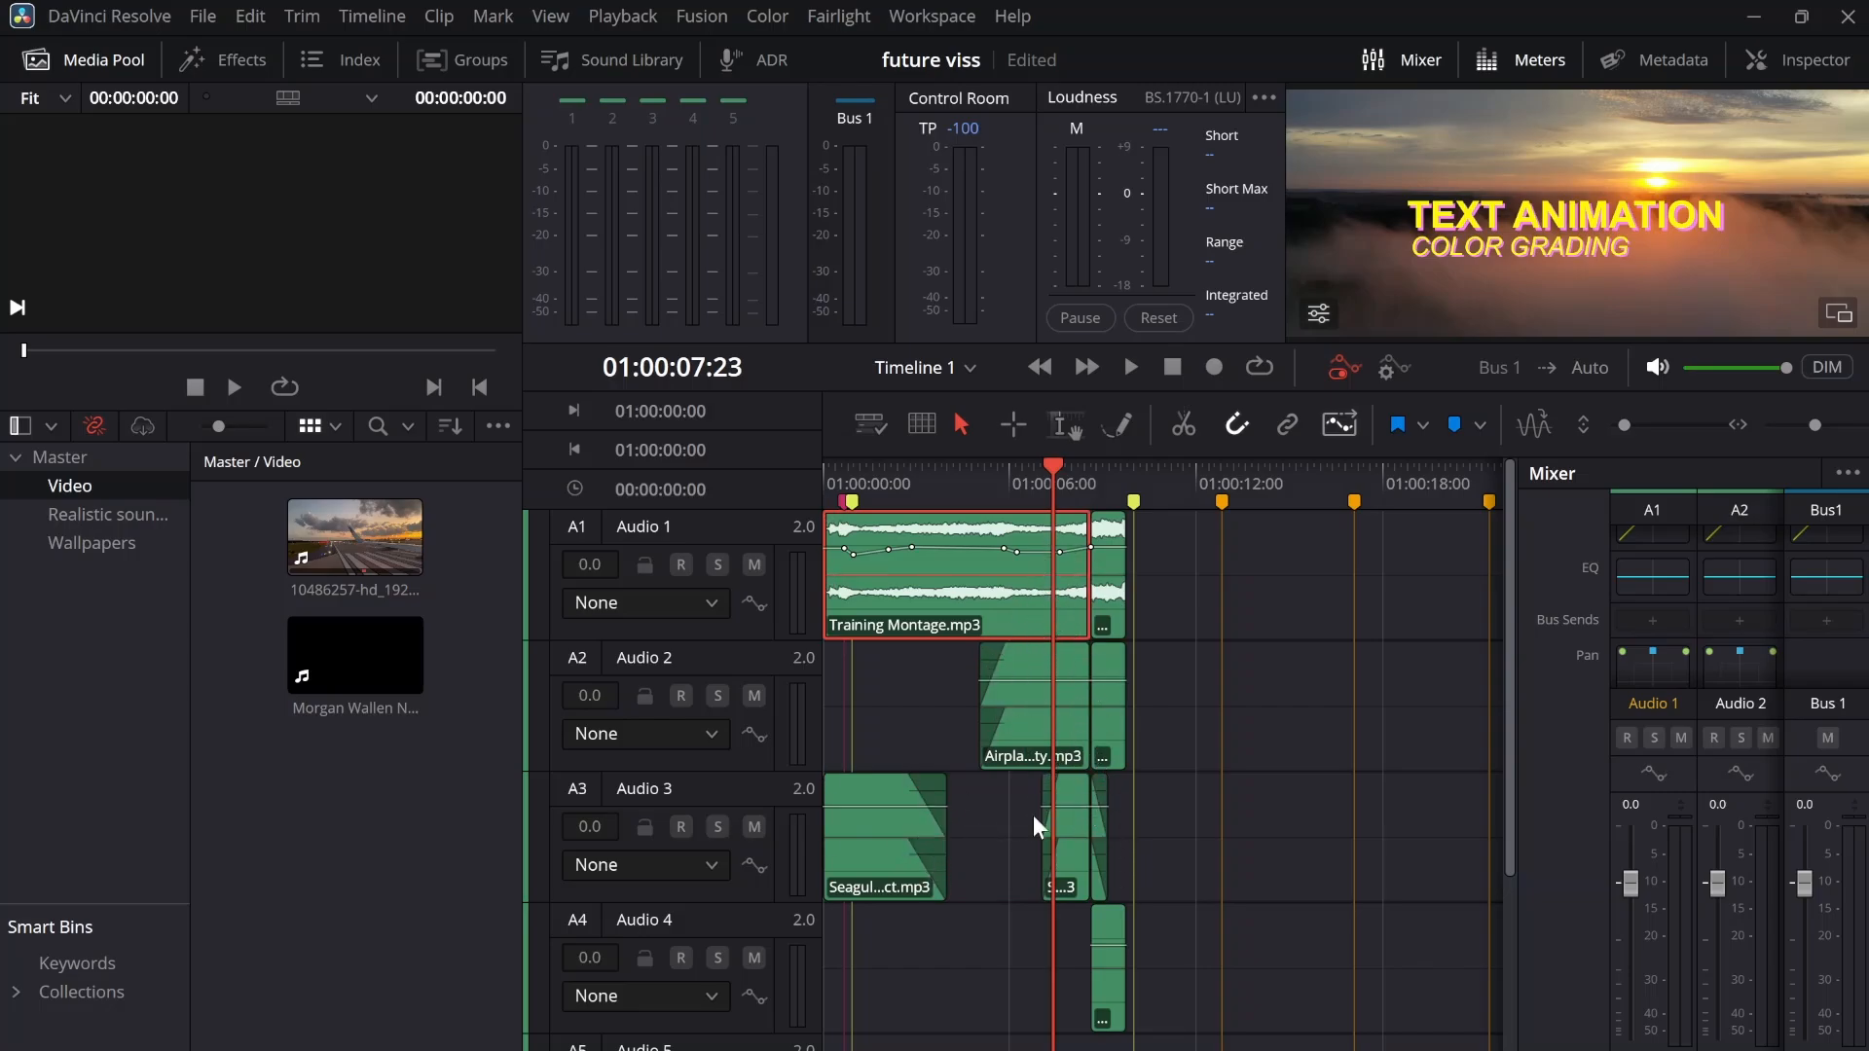
pyautogui.hotkey('shift', '4')
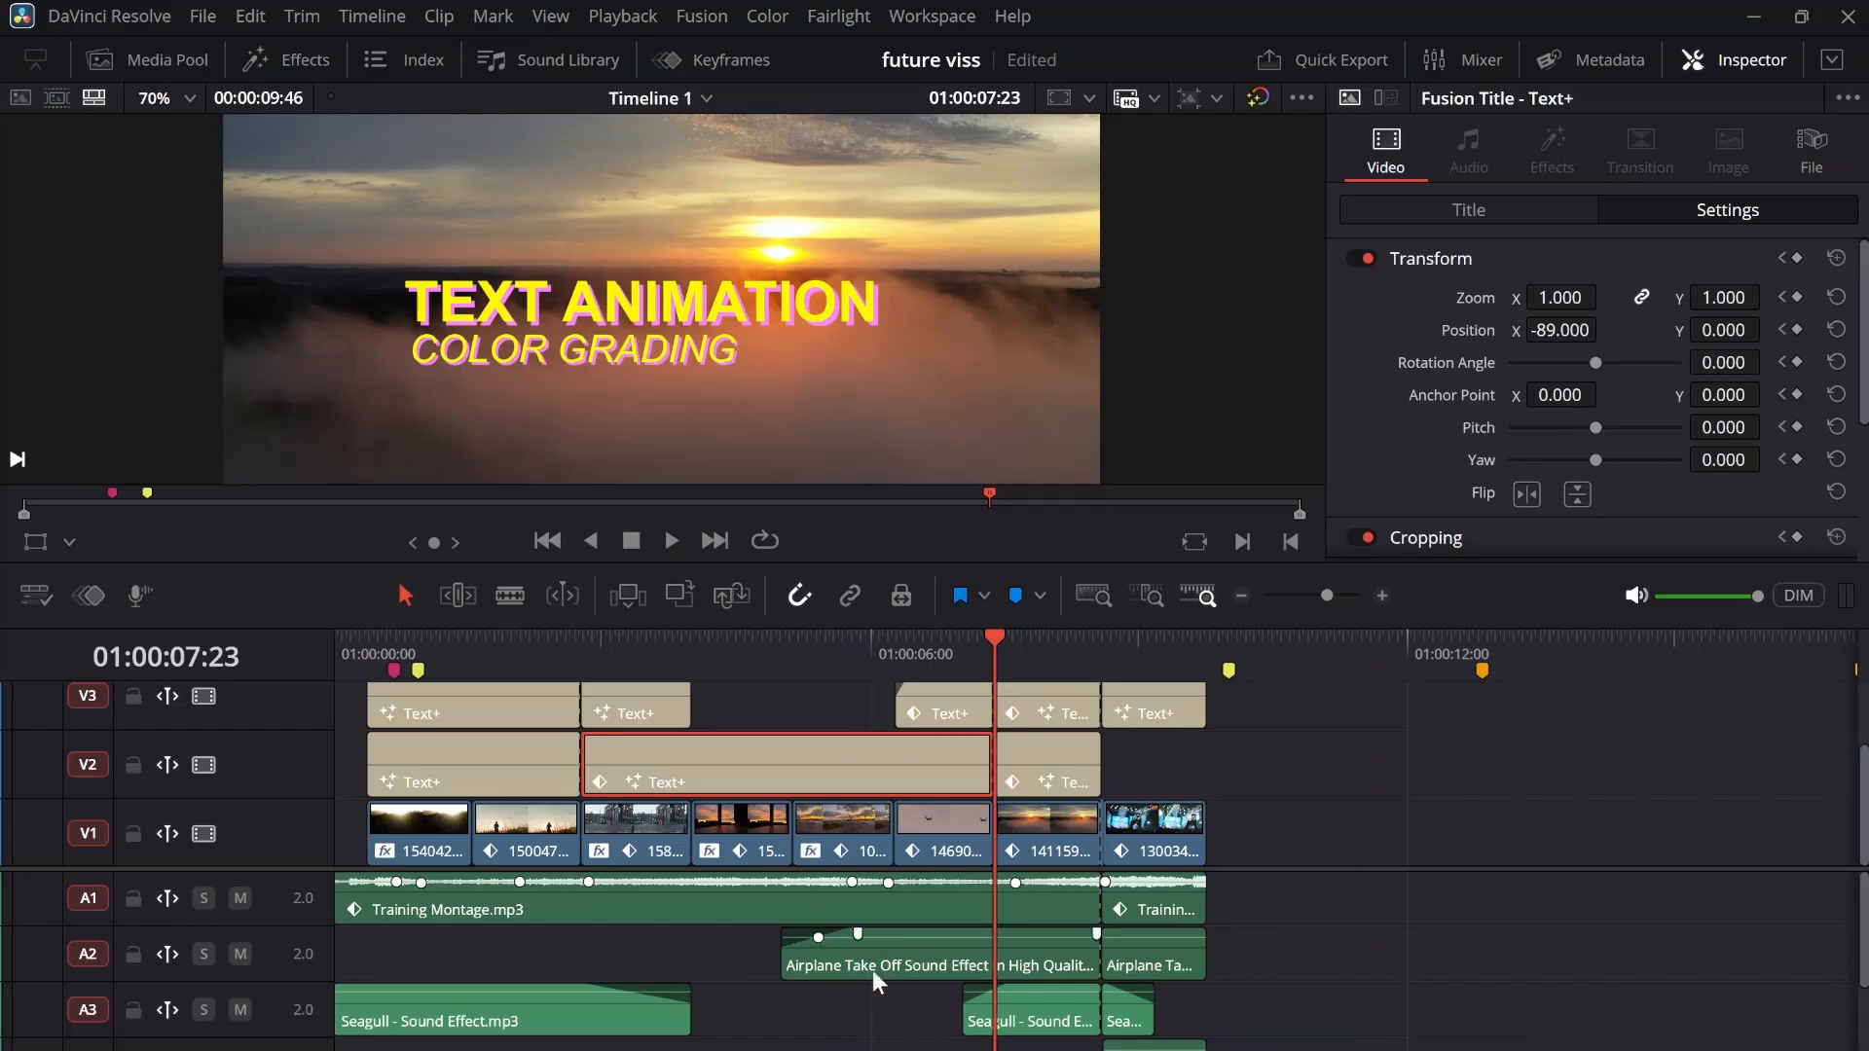
# Open an empty untitled project in place of future viss and switch to the Media page
pyautogui.click(203, 16)
pyautogui.moveTo(266, 74)
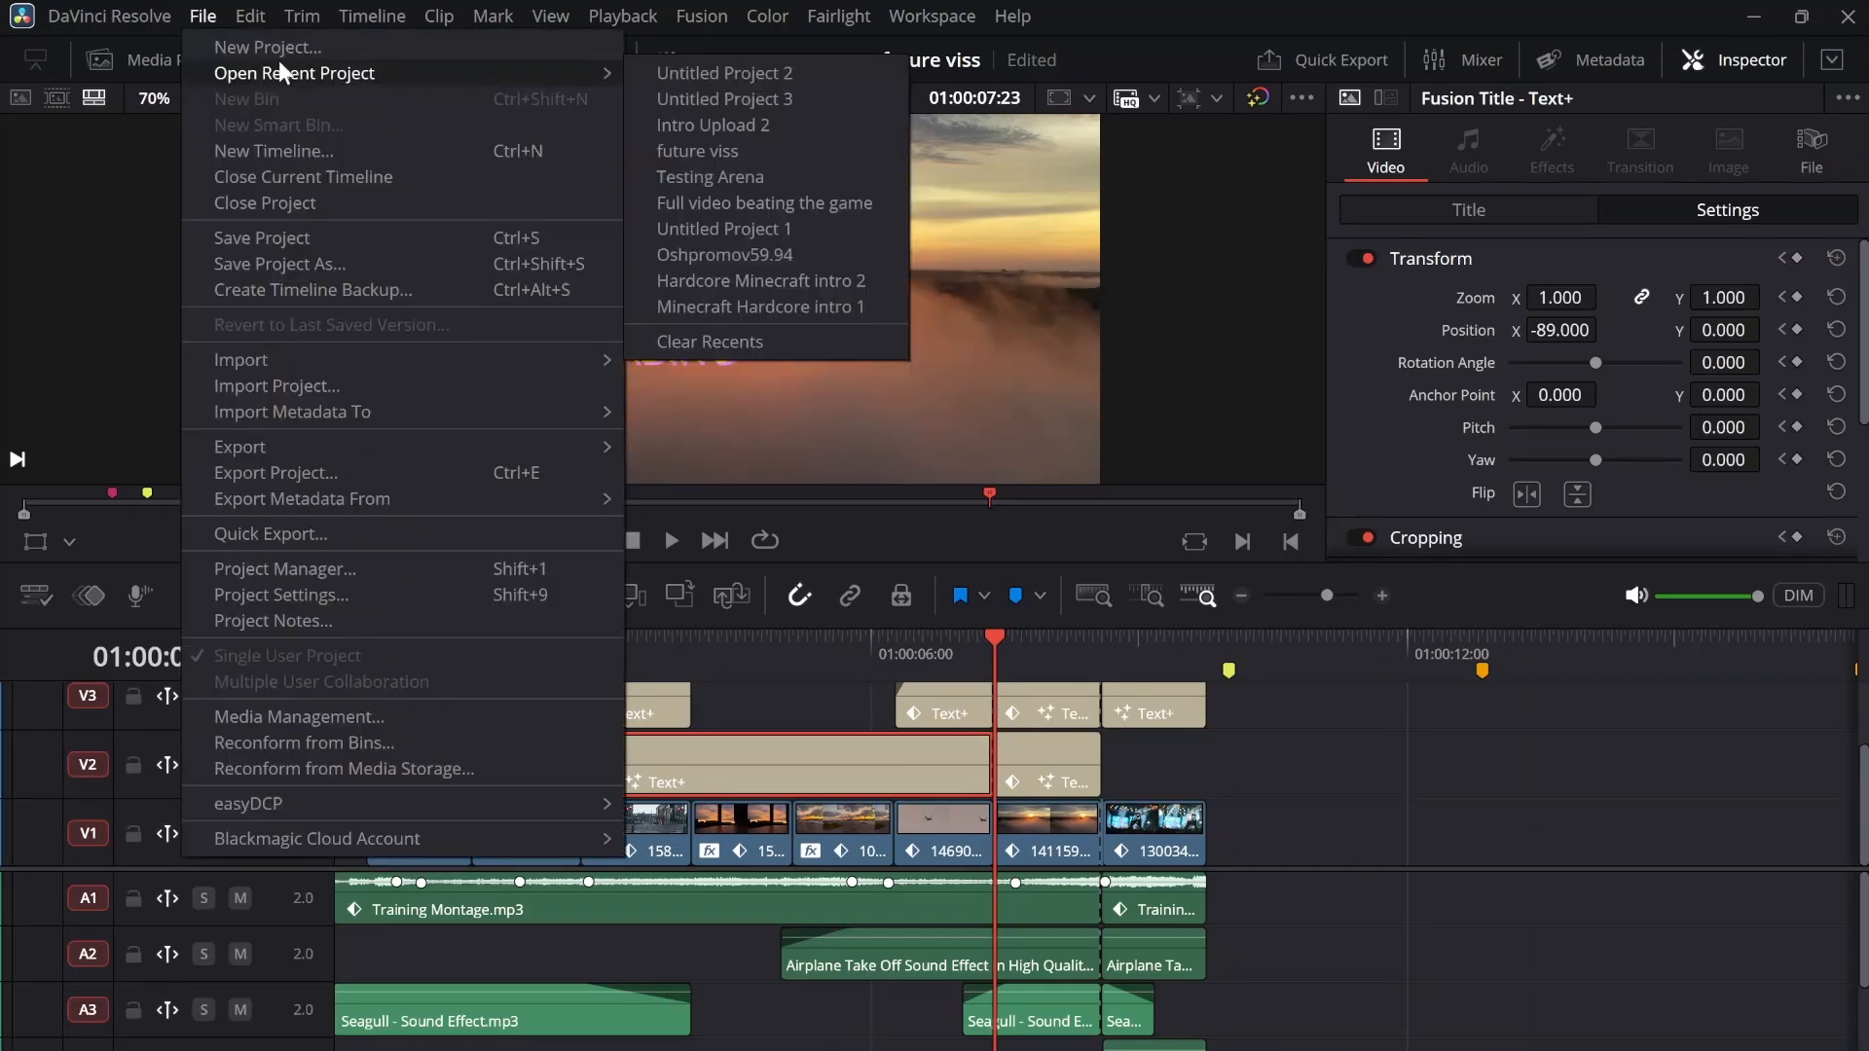
pyautogui.click(695, 99)
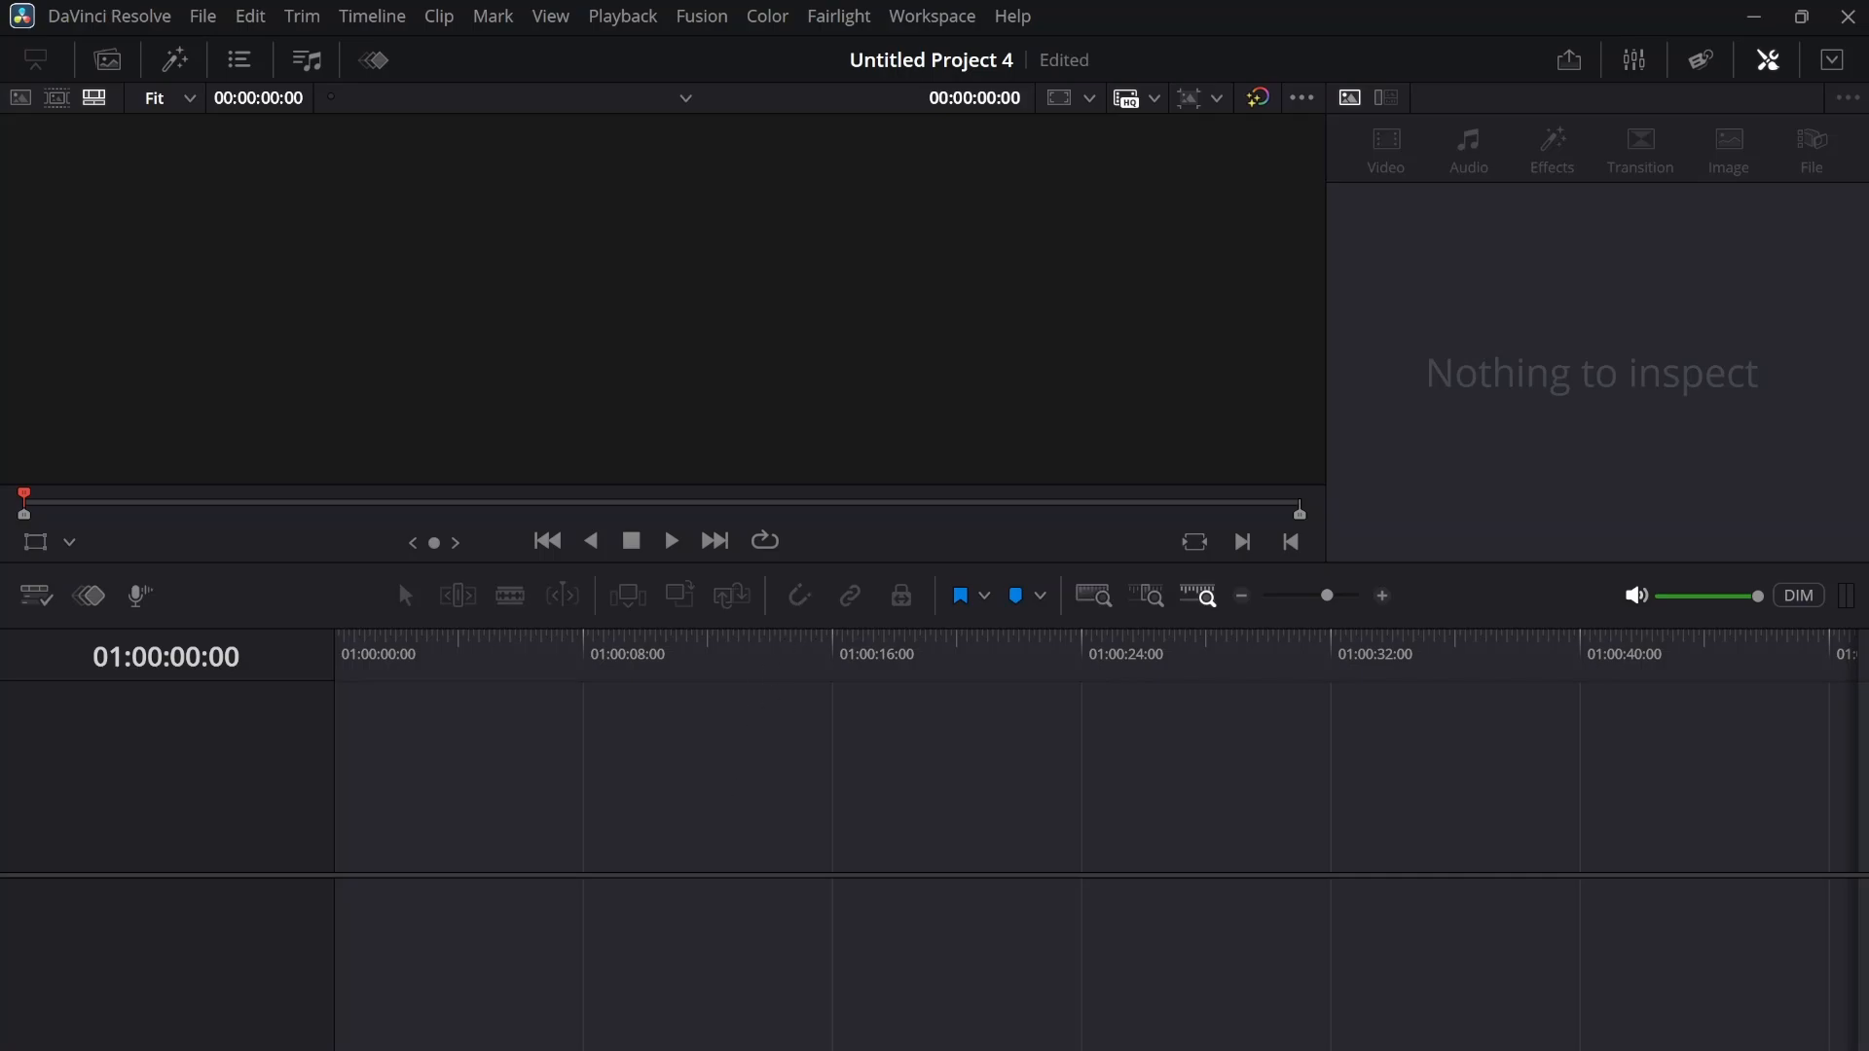
pyautogui.click(530, 1049)
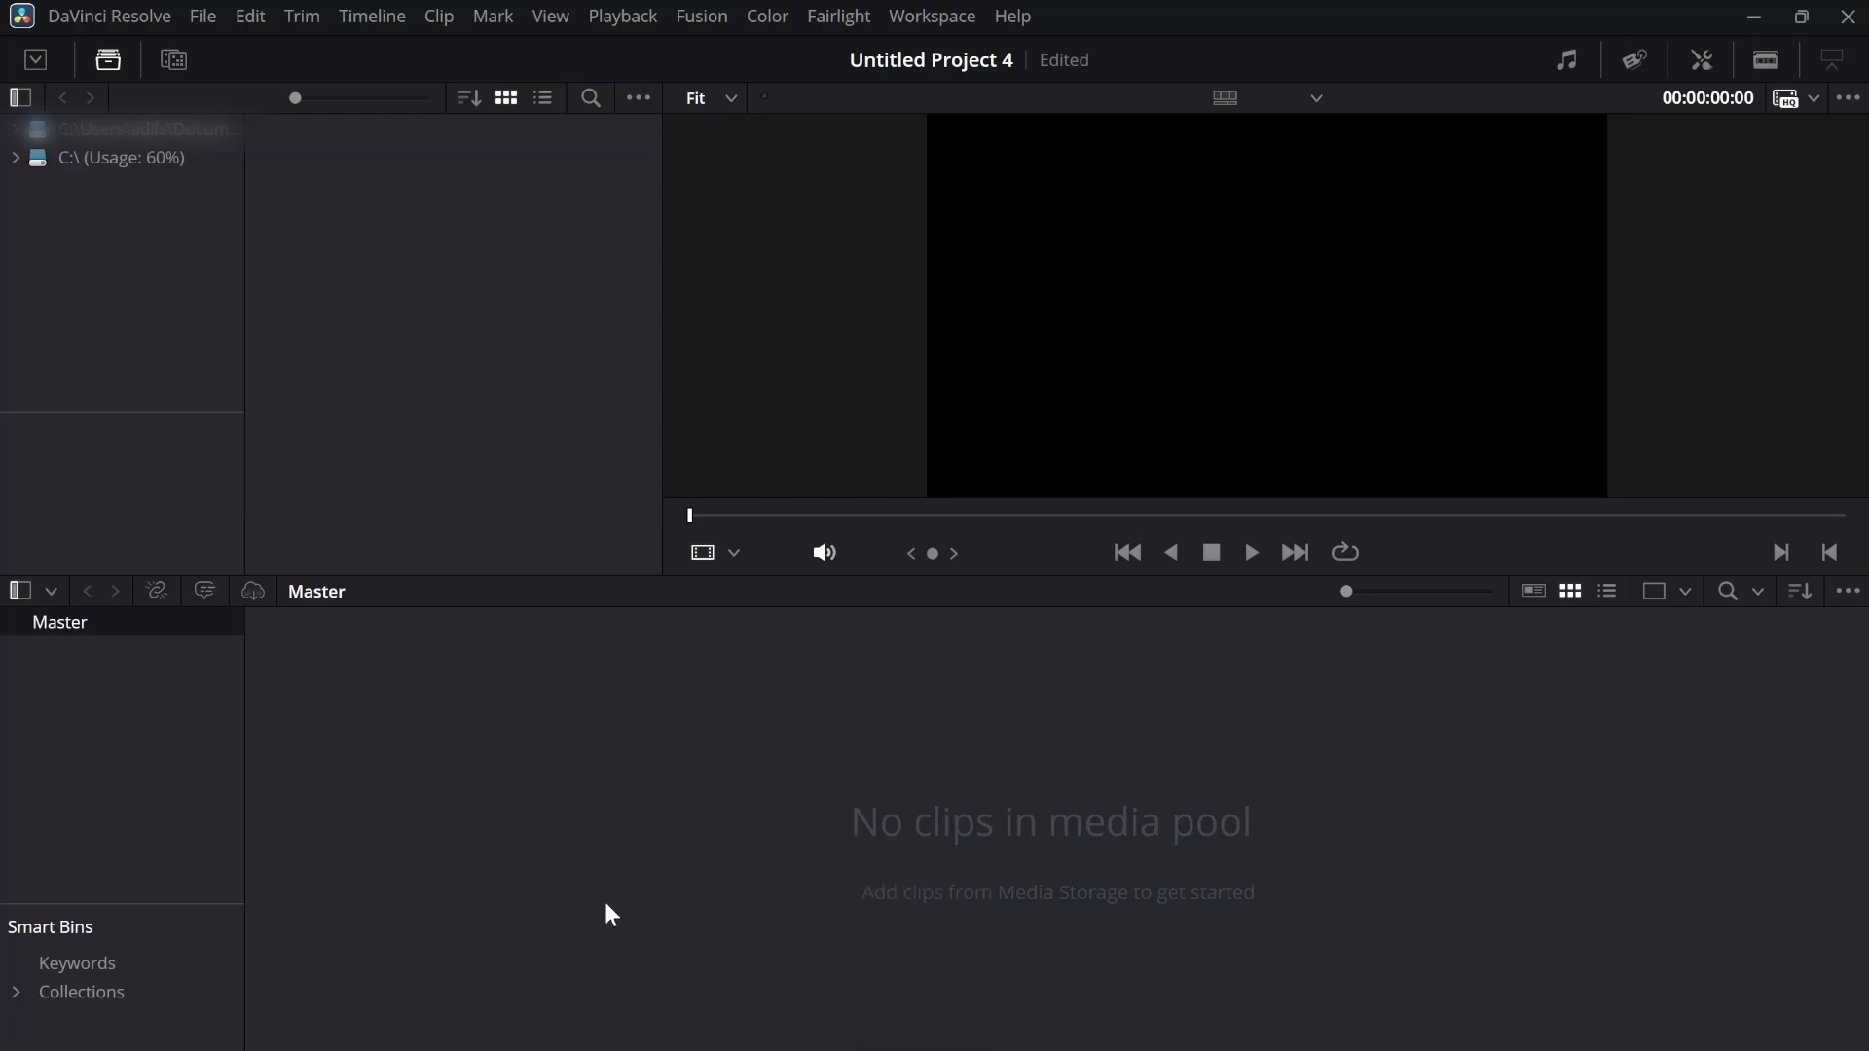
# Import the BackGround Music folder from Content Creation into the media pool as a bin, and undo the import
pyautogui.hotkey('alt', 'Tab')
pyautogui.doubleClick(887, 400)
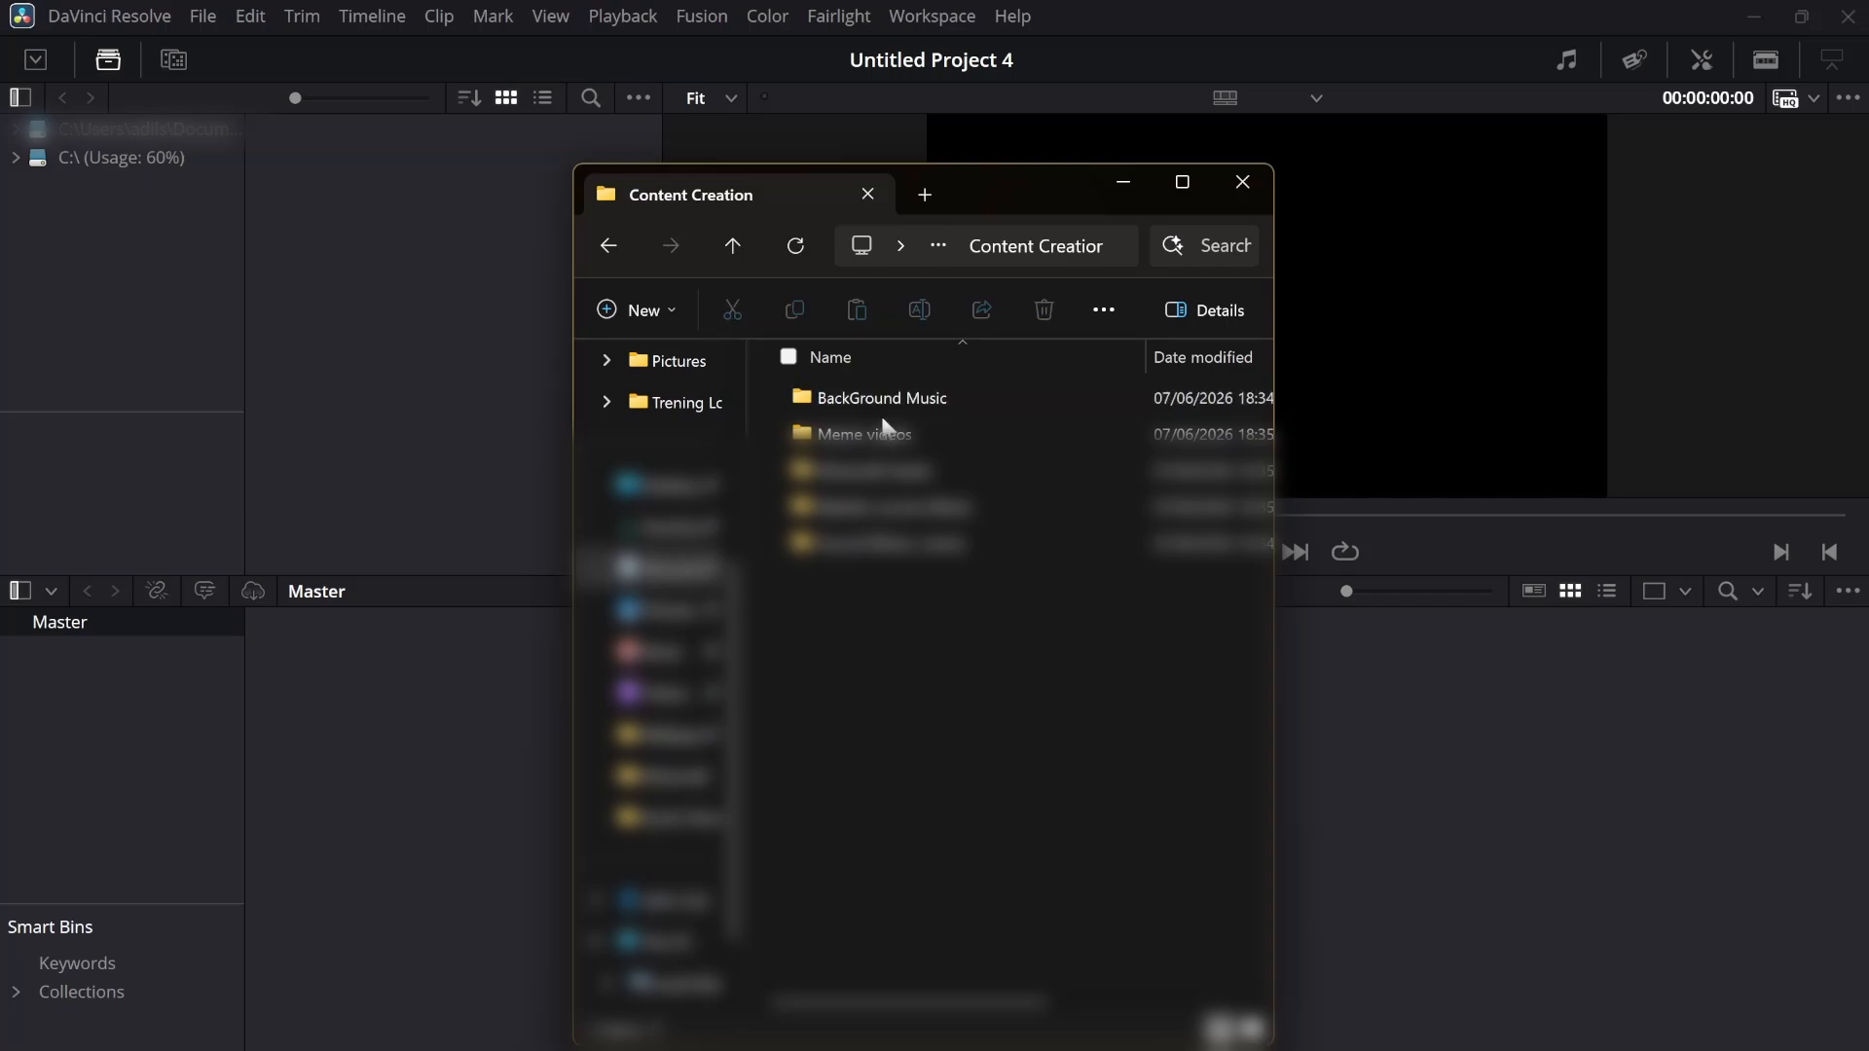
pyautogui.moveTo(857, 395); pyautogui.dragTo(156, 634)
pyautogui.click(1123, 184)
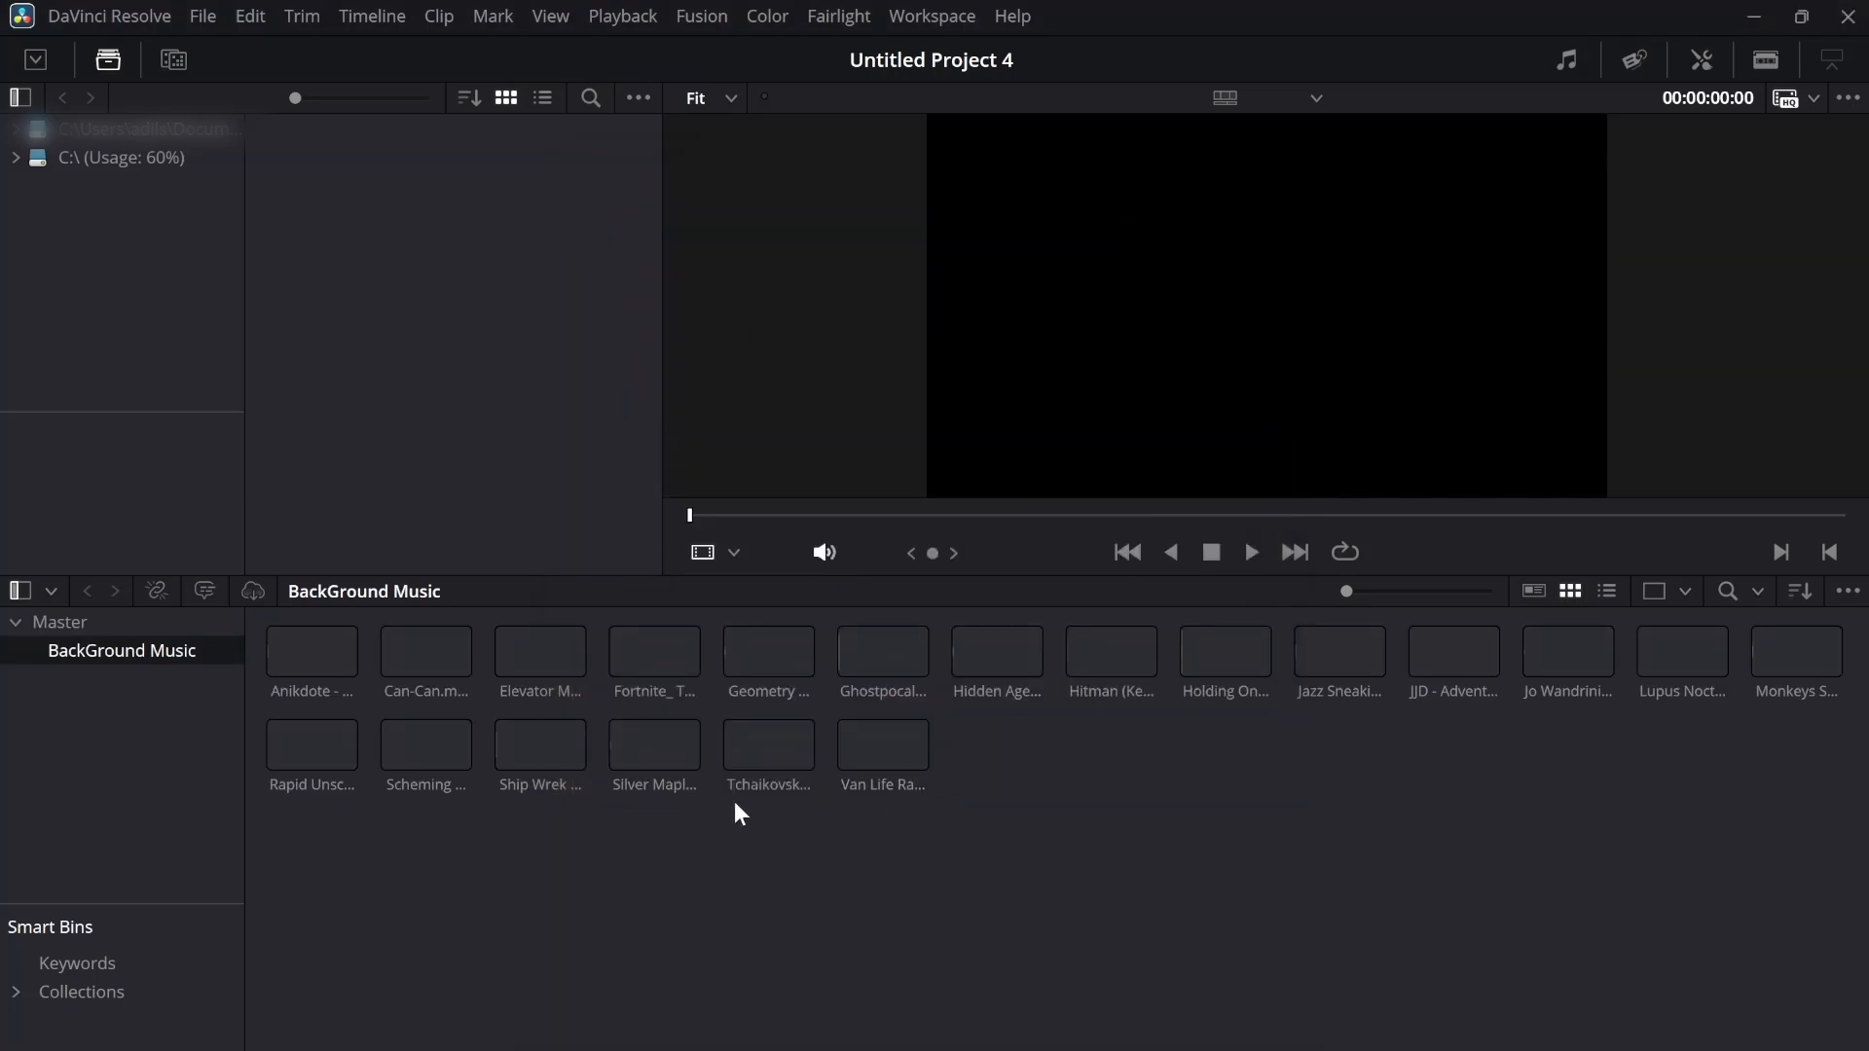
pyautogui.hotkey('ctrl', 'z')
# Create a bin named BRBRA under Master and import the seven selected video clips from the Downloads folder into it
pyautogui.rightClick(138, 623)
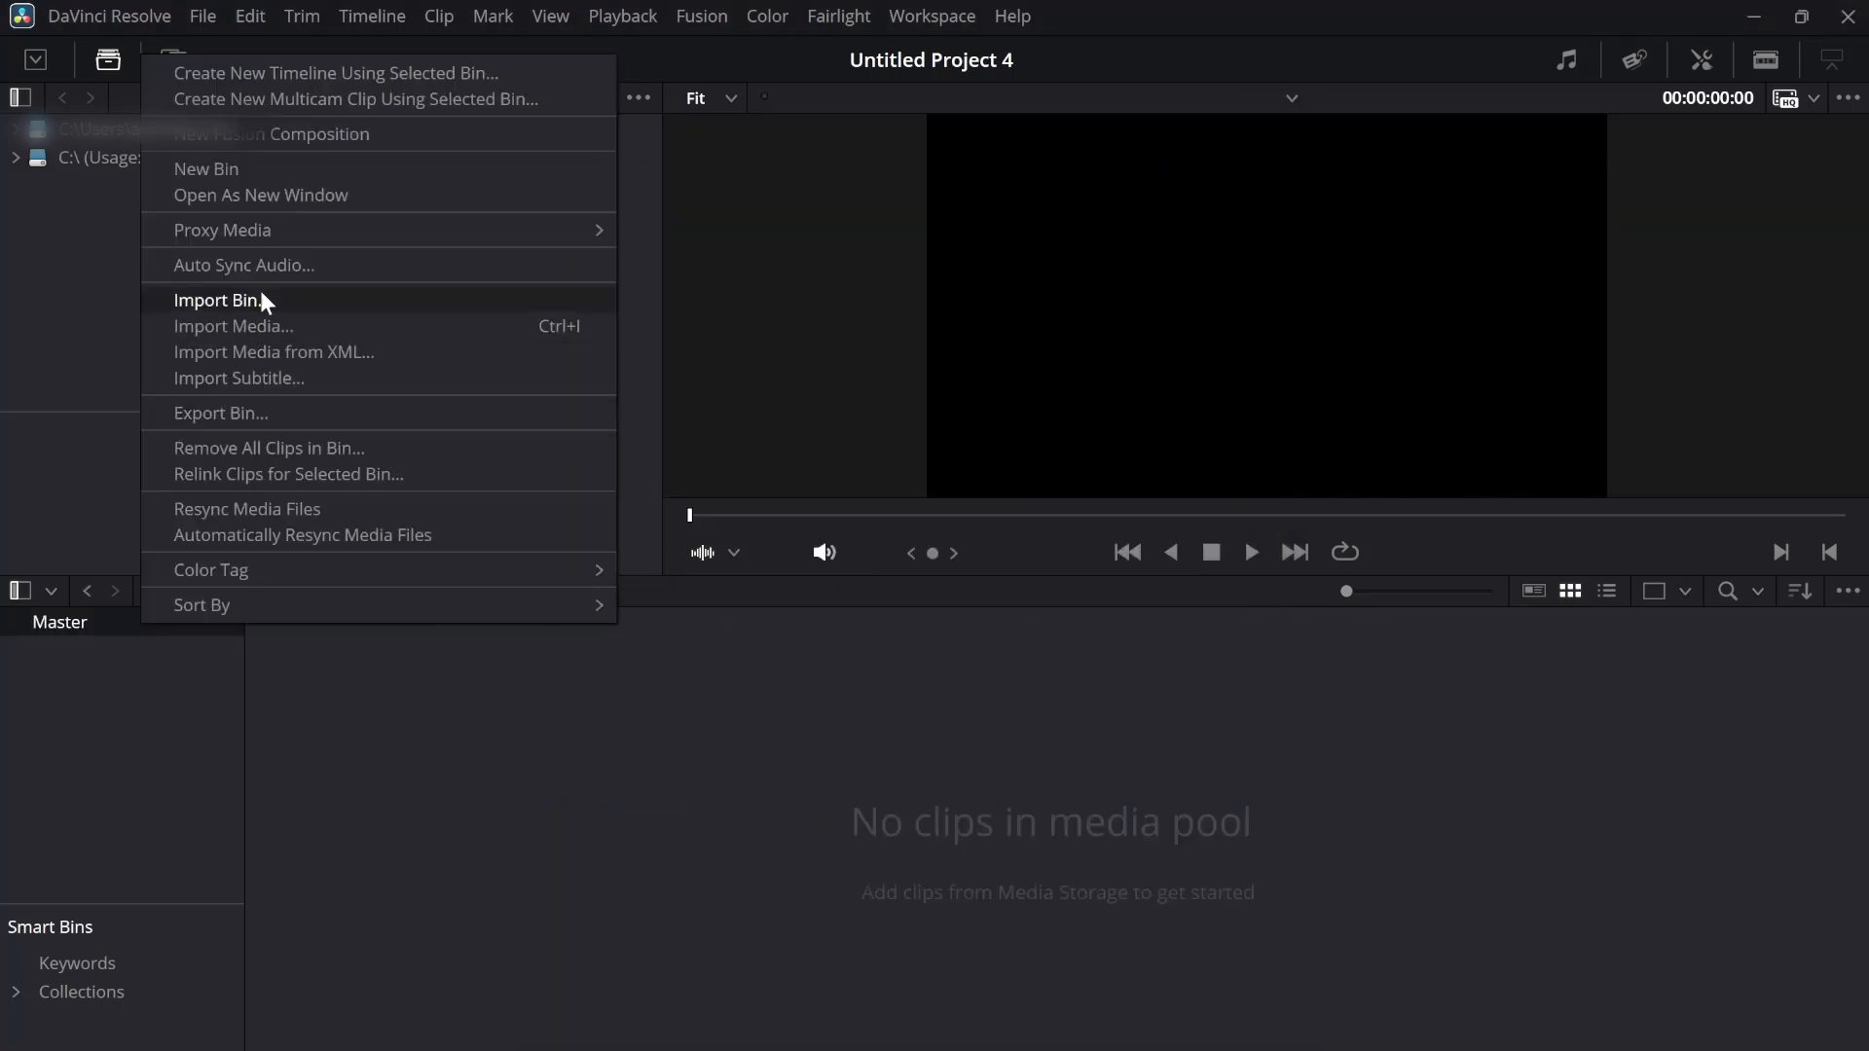
pyautogui.click(259, 165)
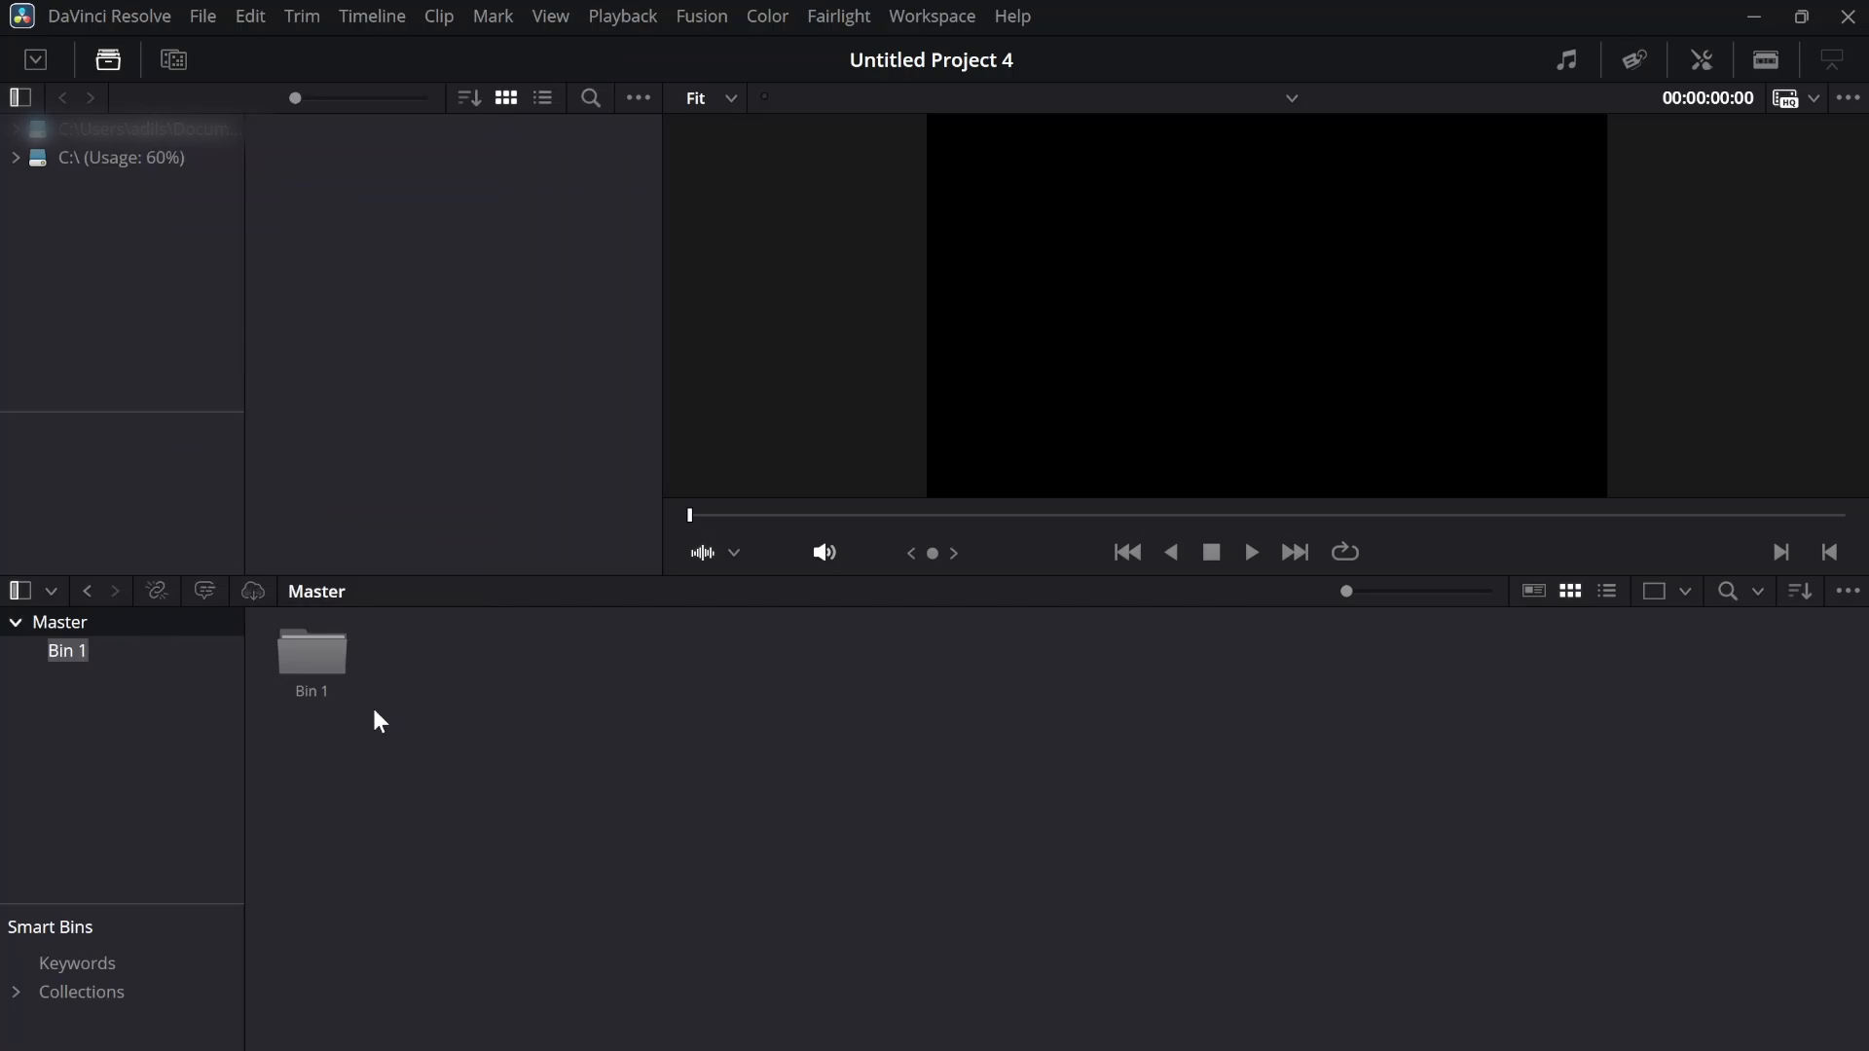
pyautogui.write('BRBRA')
pyautogui.press('Return')
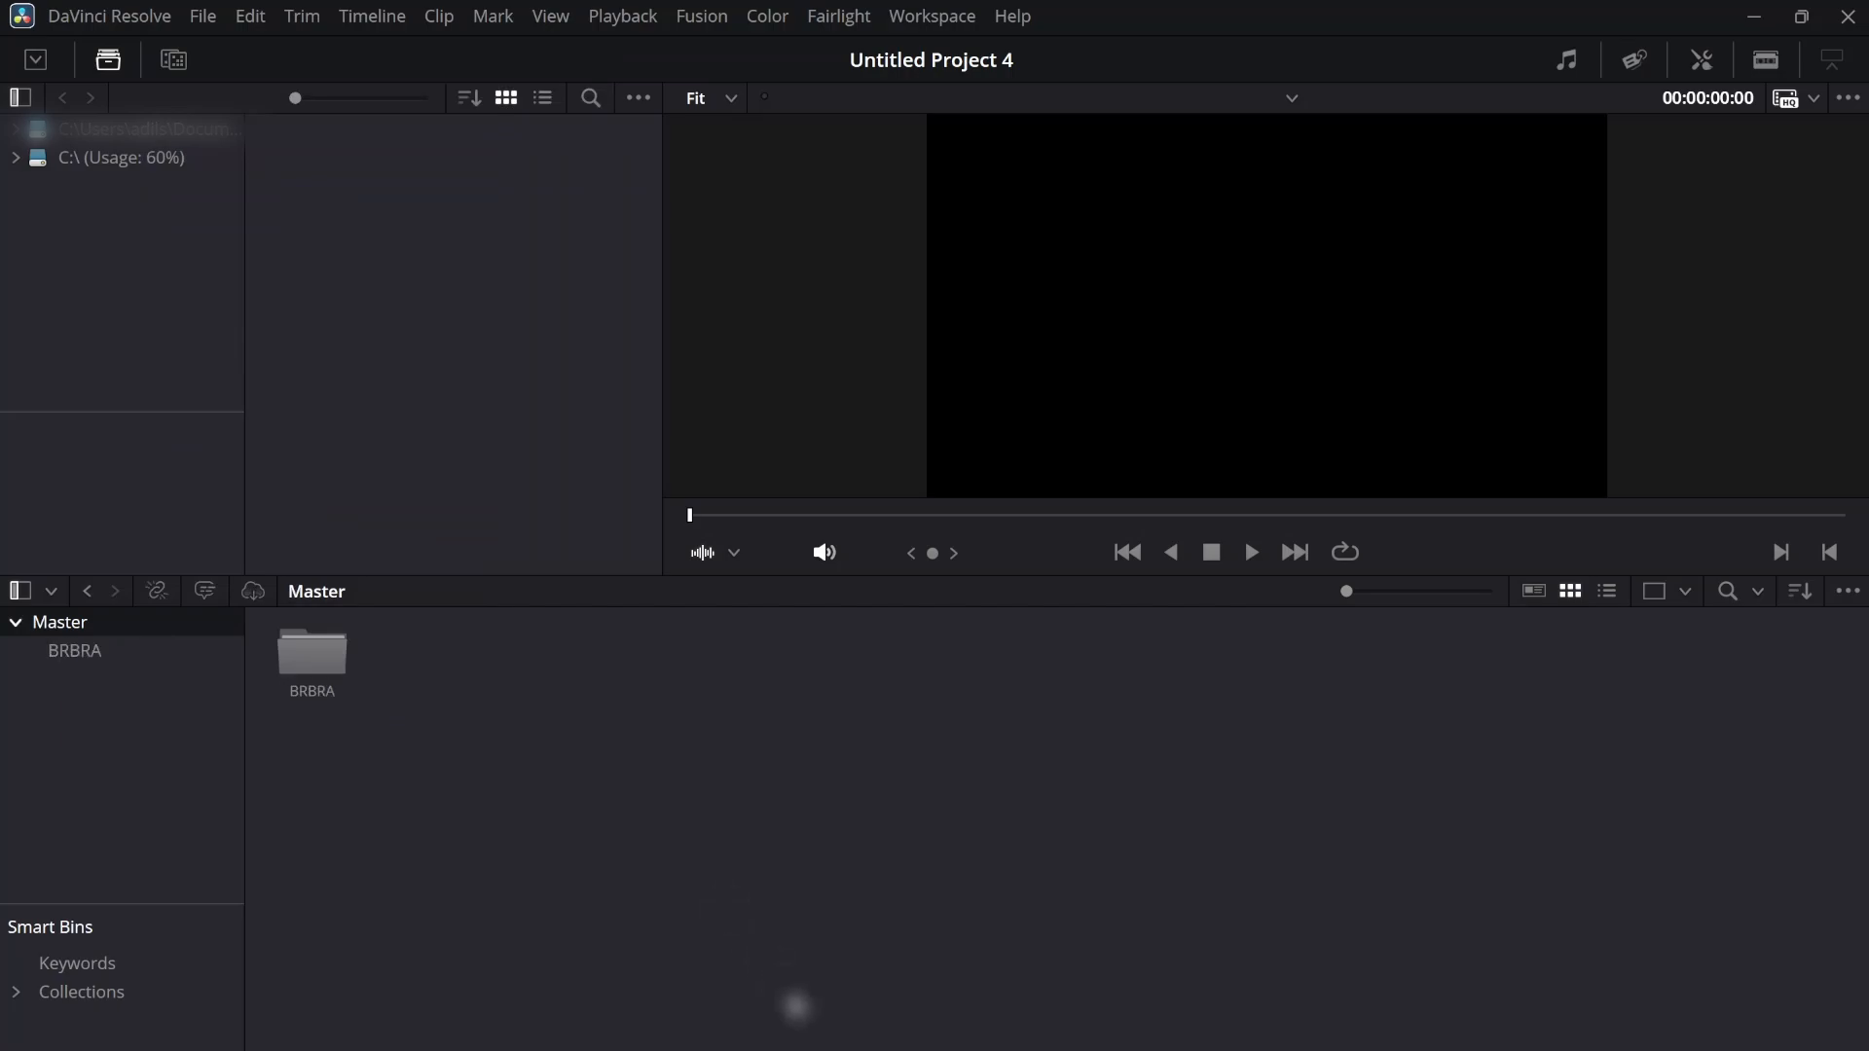
pyautogui.click(800, 1049)
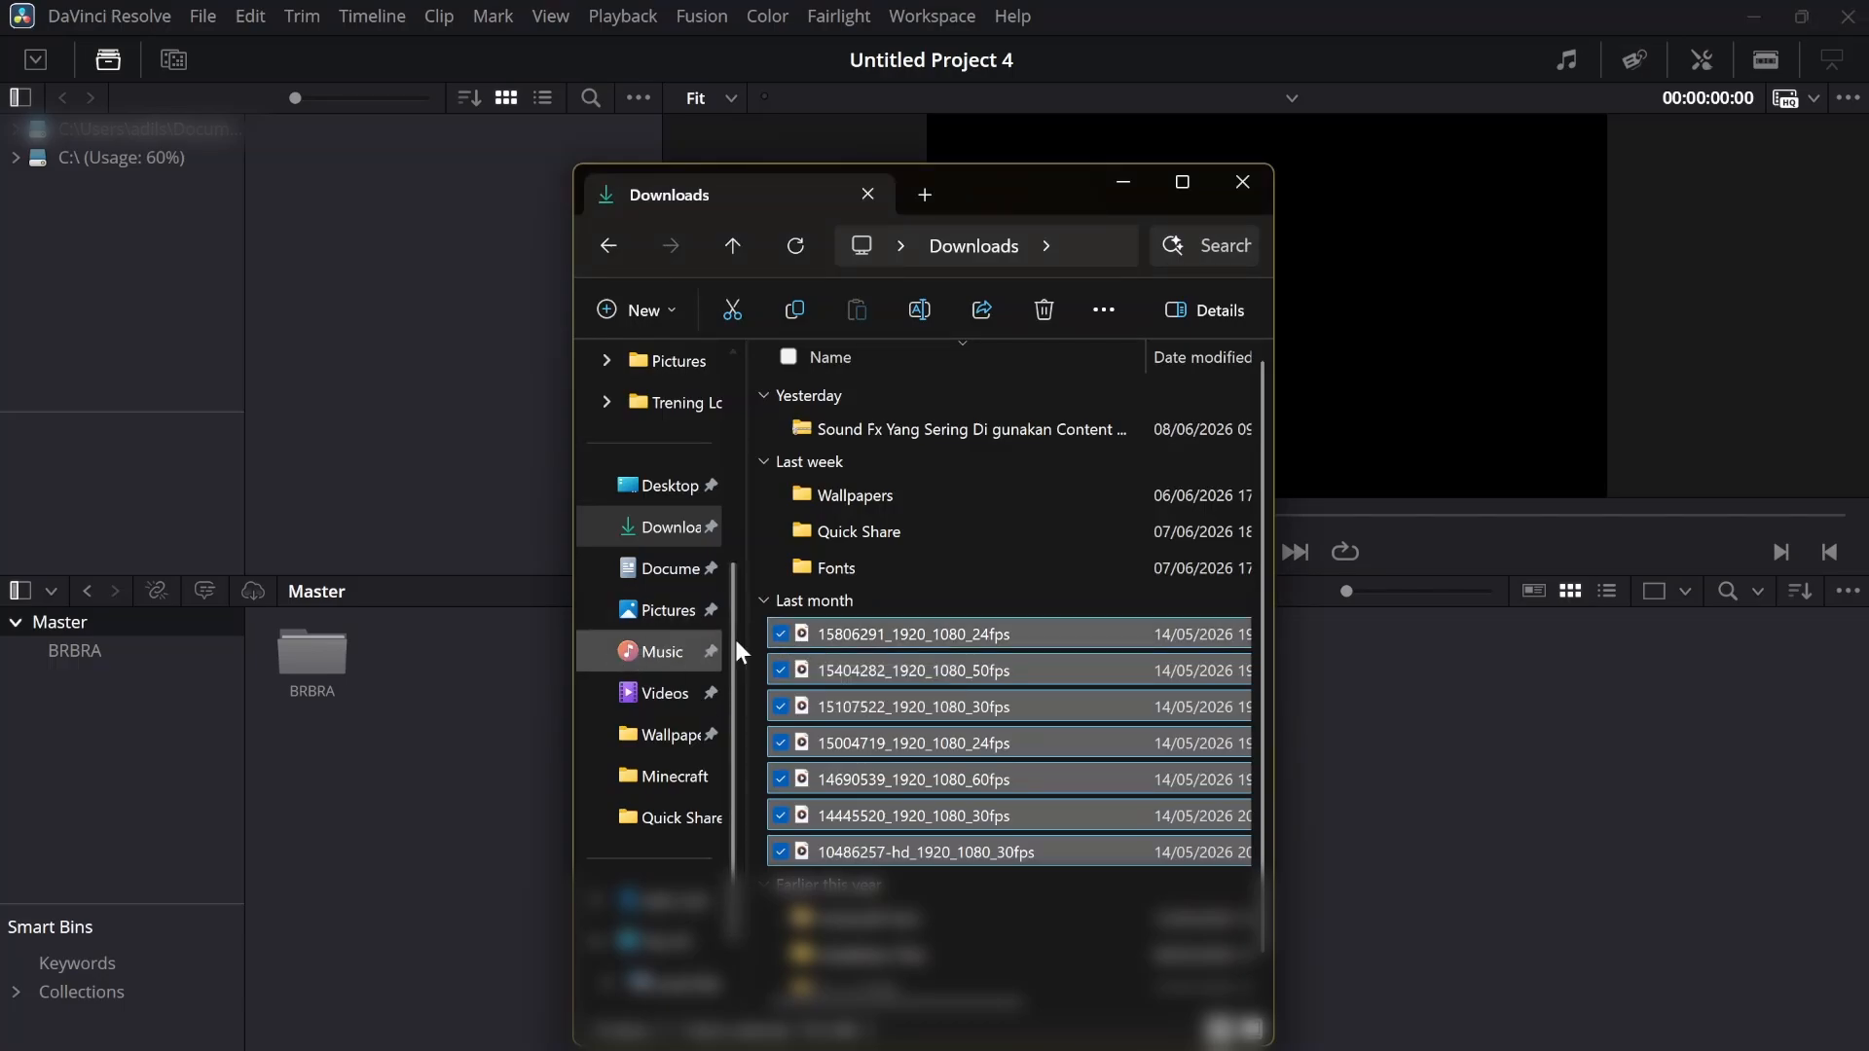
pyautogui.moveTo(833, 640); pyautogui.dragTo(321, 668)
# Switch to the Edit page and show both the media pool and the effects library
pyautogui.click(777, 1038)
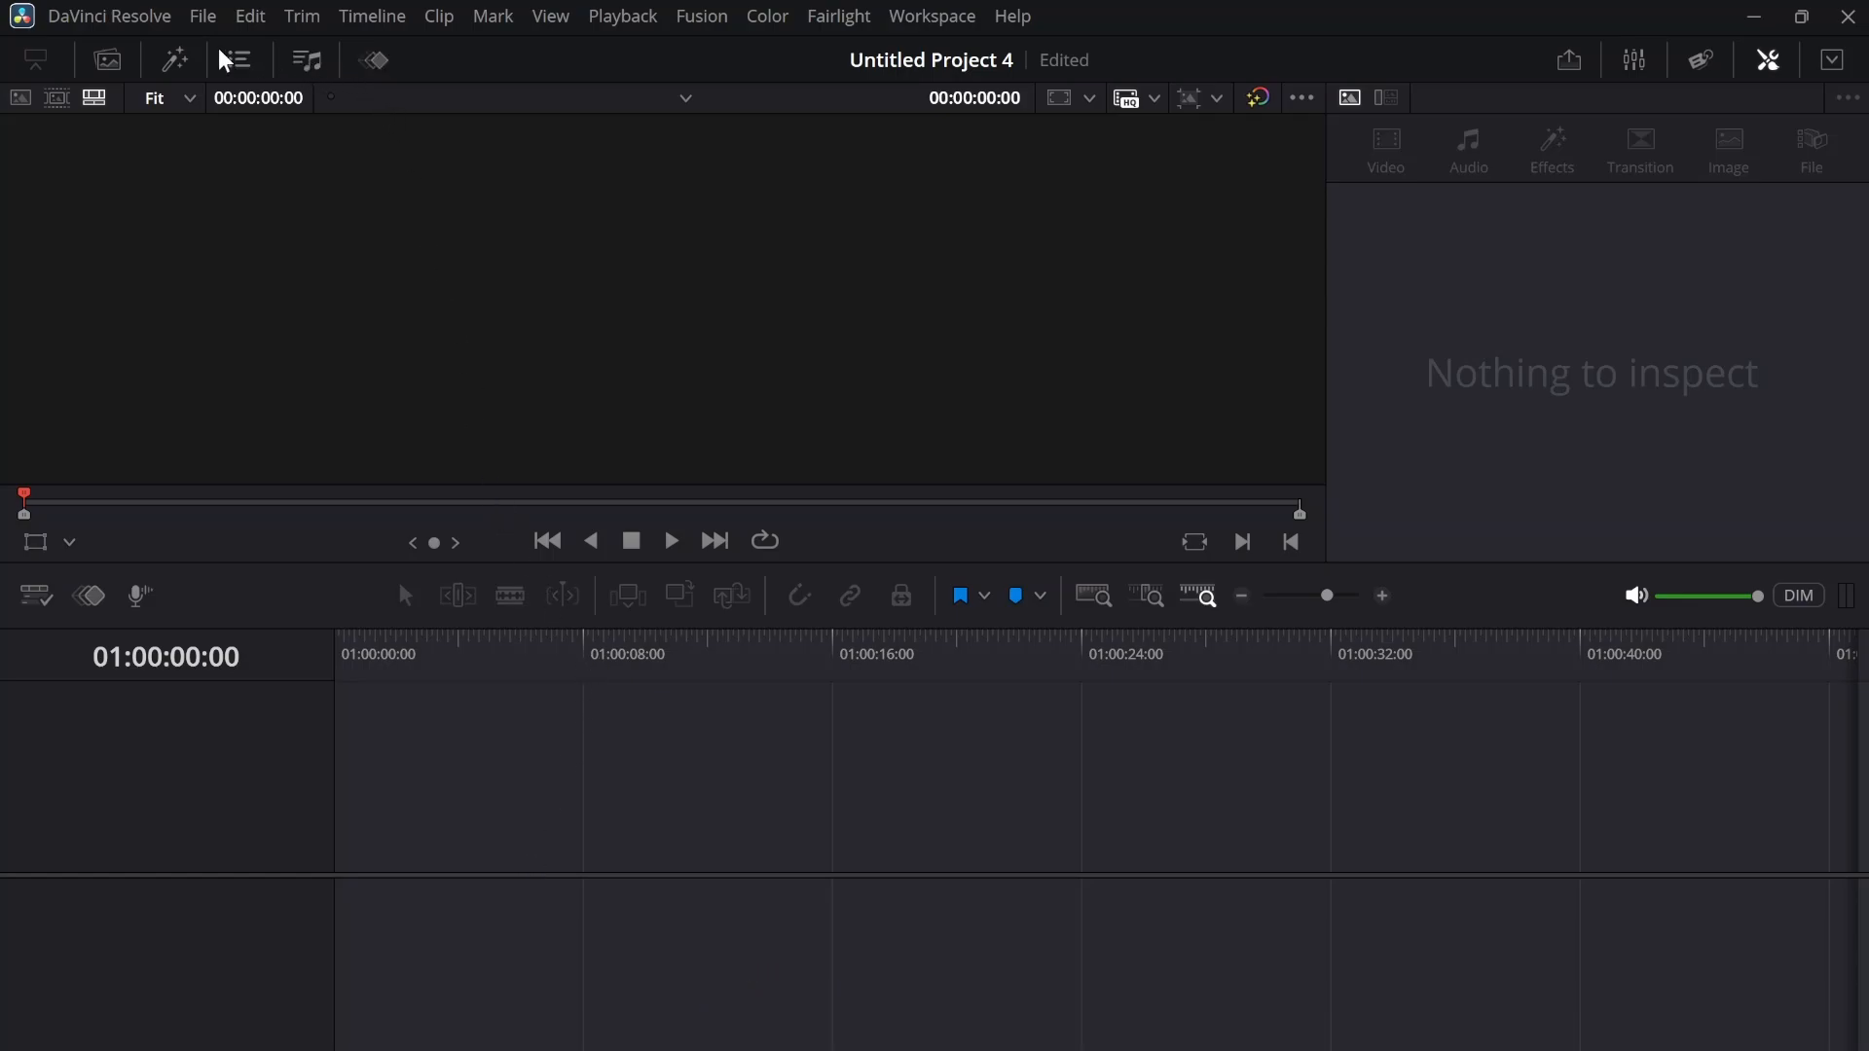
pyautogui.click(109, 60)
pyautogui.click(175, 65)
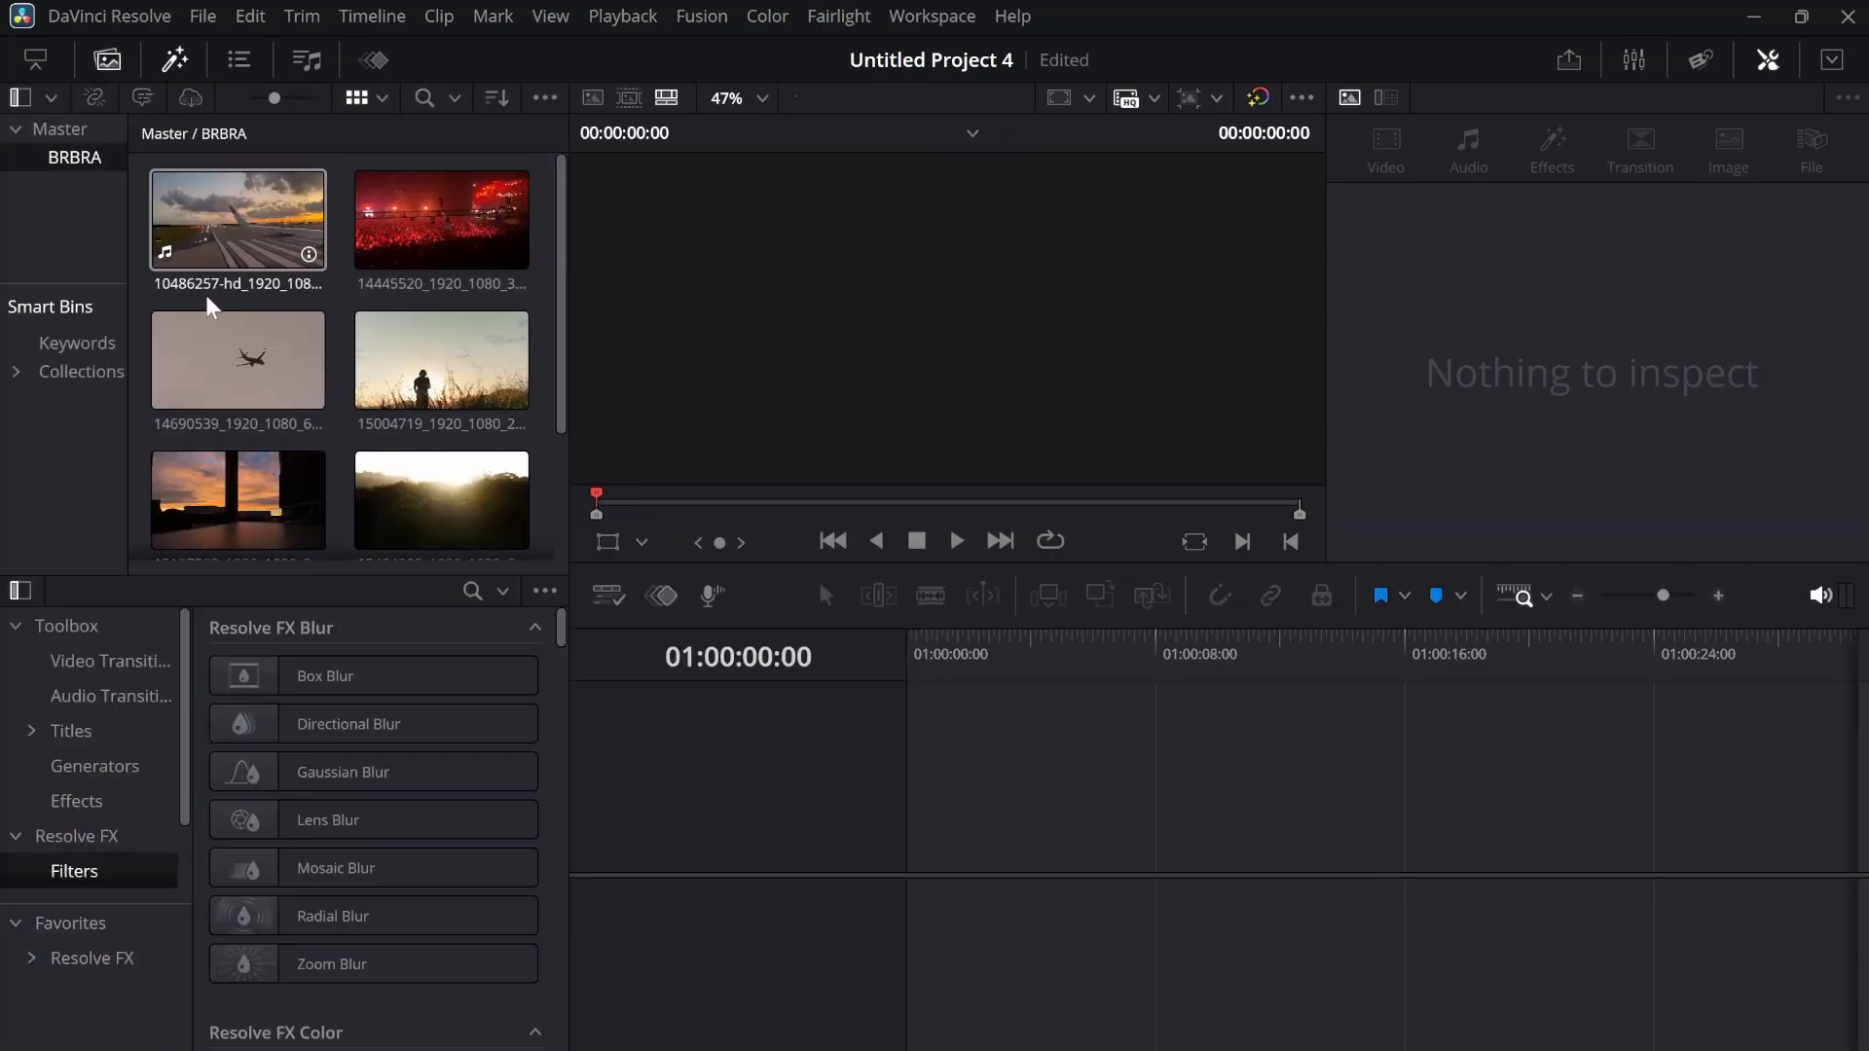
# Browse the imported clips in the BRBRA bin and display the Audio Transitions category of the effects library
pyautogui.scroll(-3, 208, 419)
pyautogui.scroll(3, 318, 300)
pyautogui.scroll(-5, 334, 457)
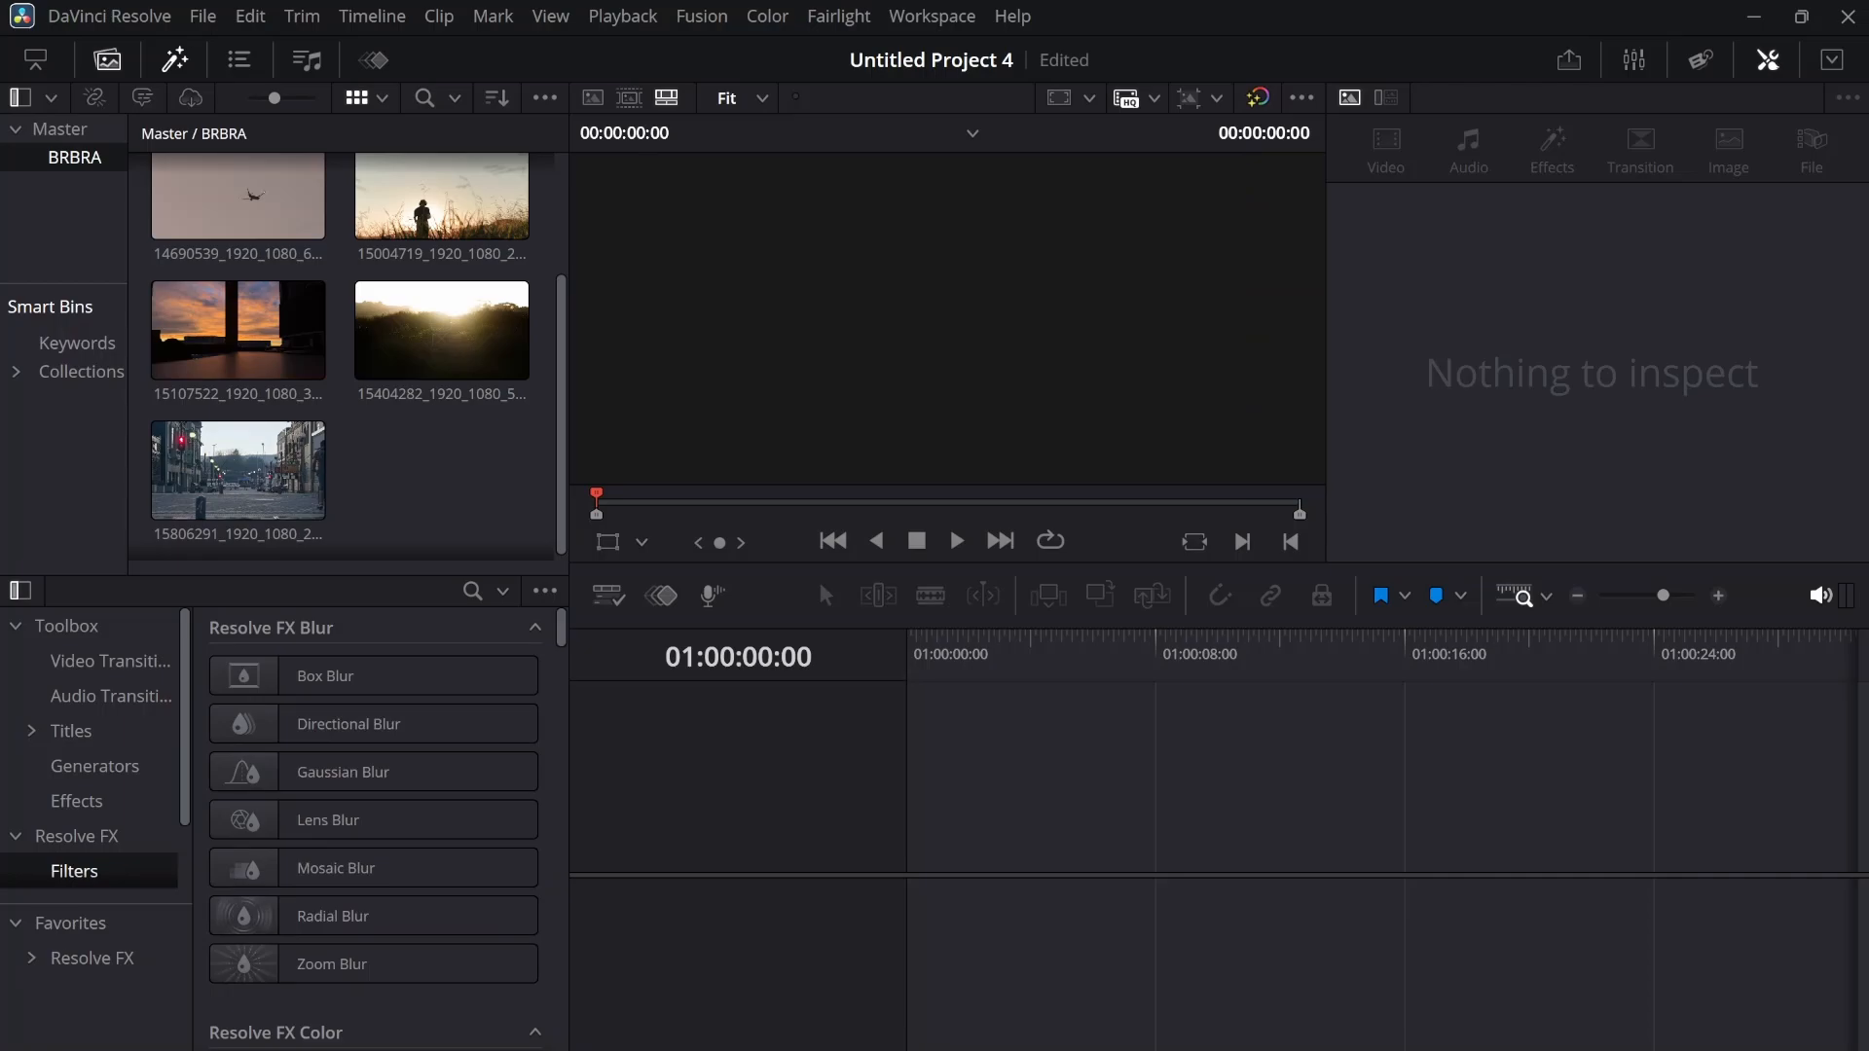
pyautogui.click(111, 696)
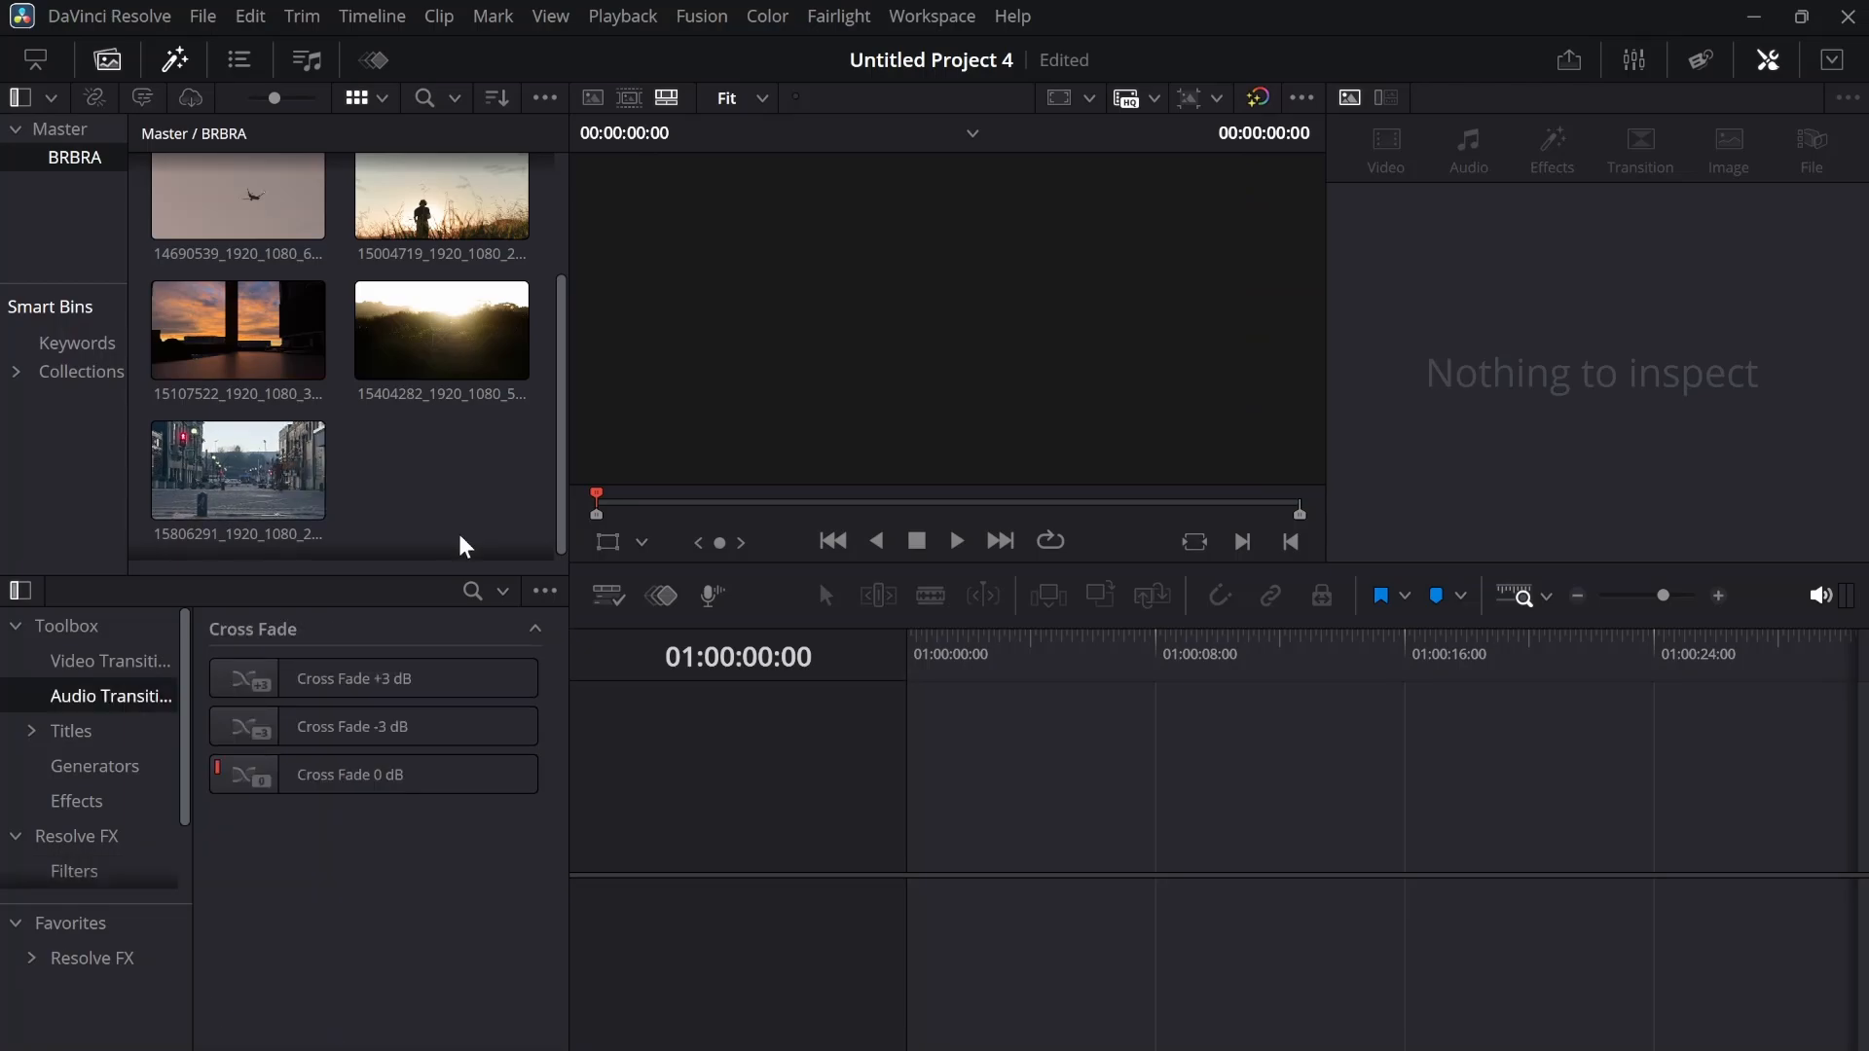
# Place the clip 10486257-hd_1920_1080_30fps.mp4 at the start of a new timeline and select it there
pyautogui.scroll(3, 462, 539)
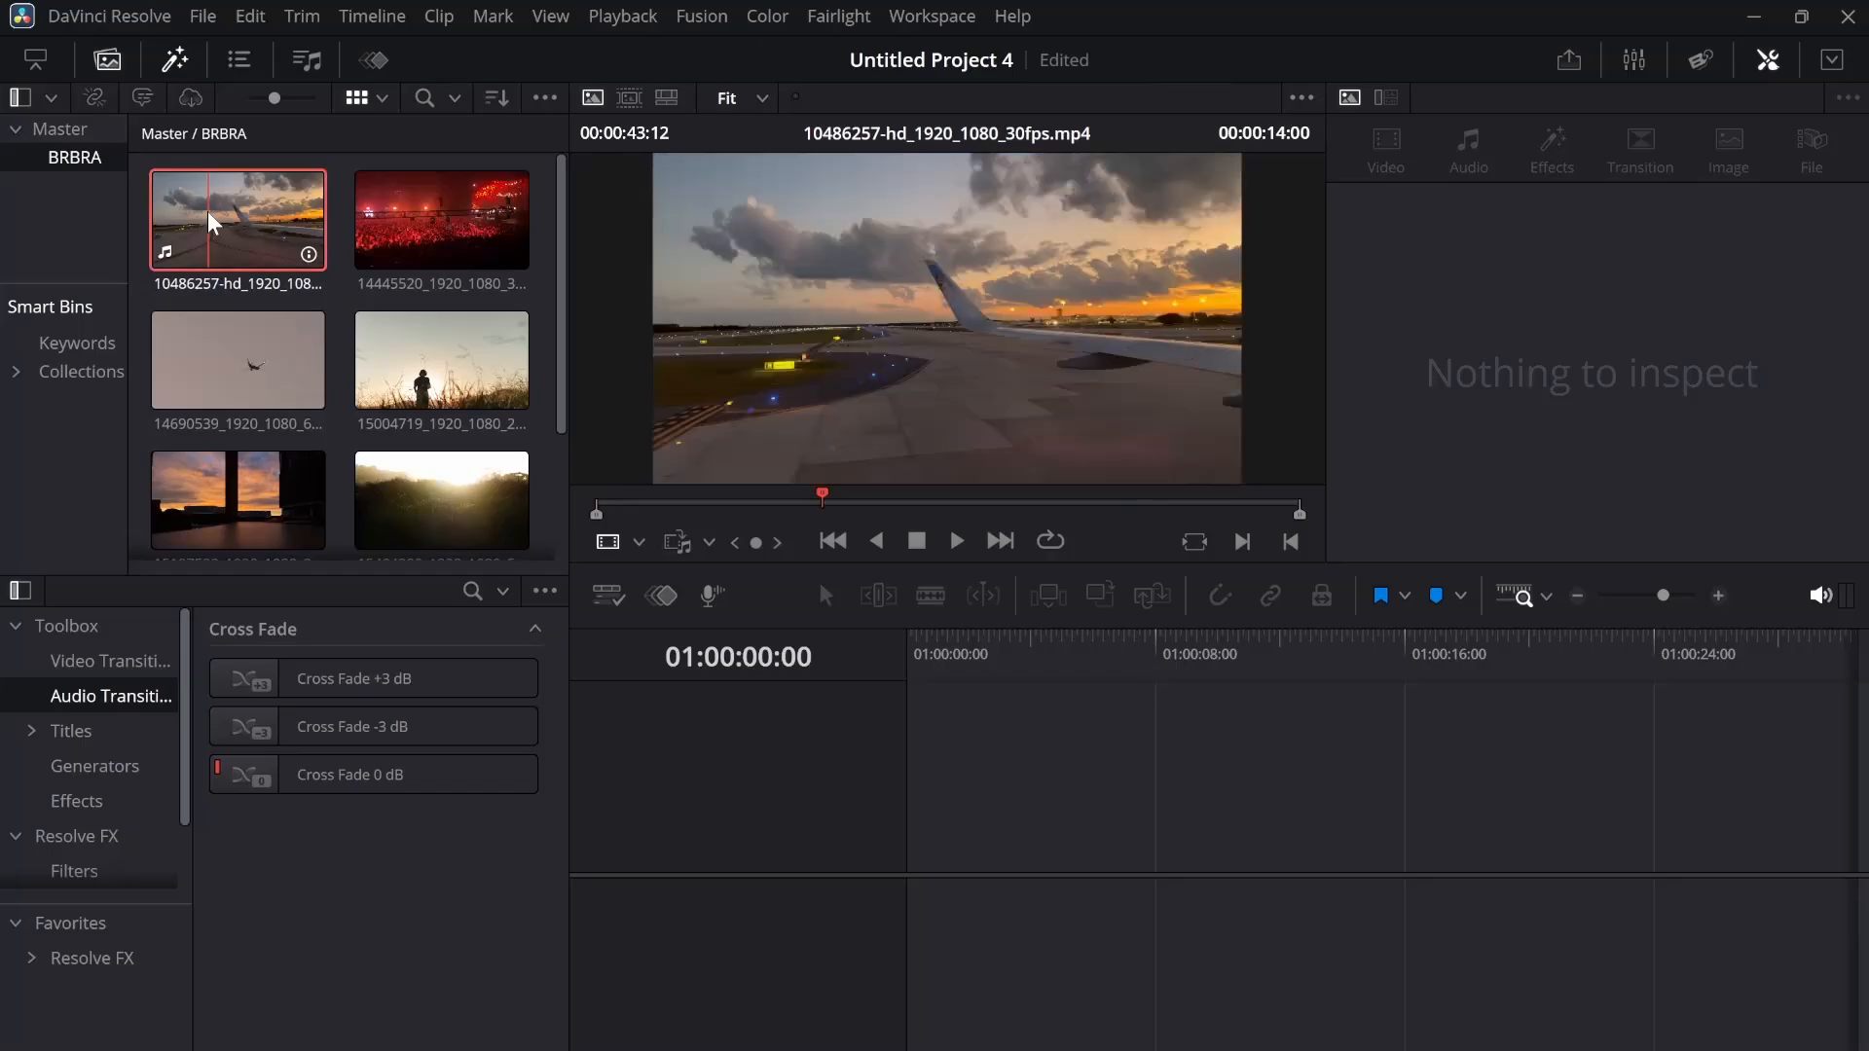
pyautogui.moveTo(238, 228); pyautogui.dragTo(918, 875)
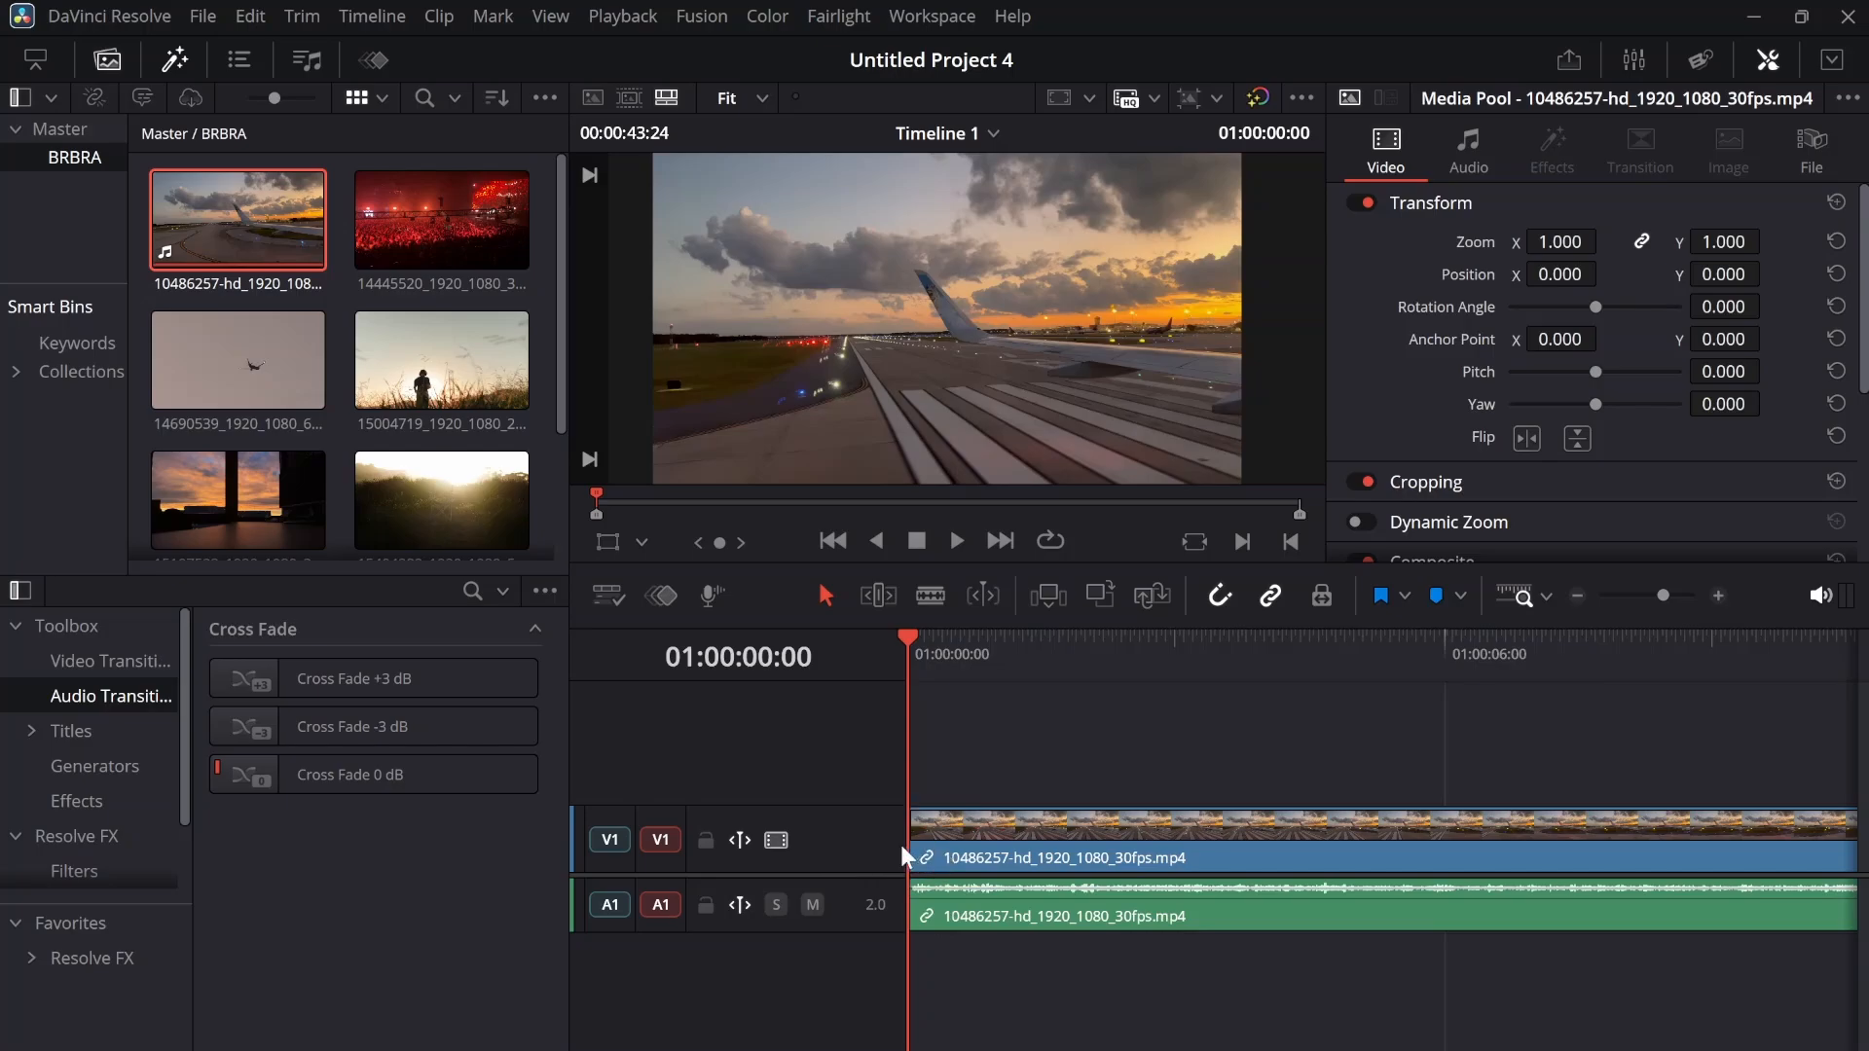
pyautogui.click(933, 851)
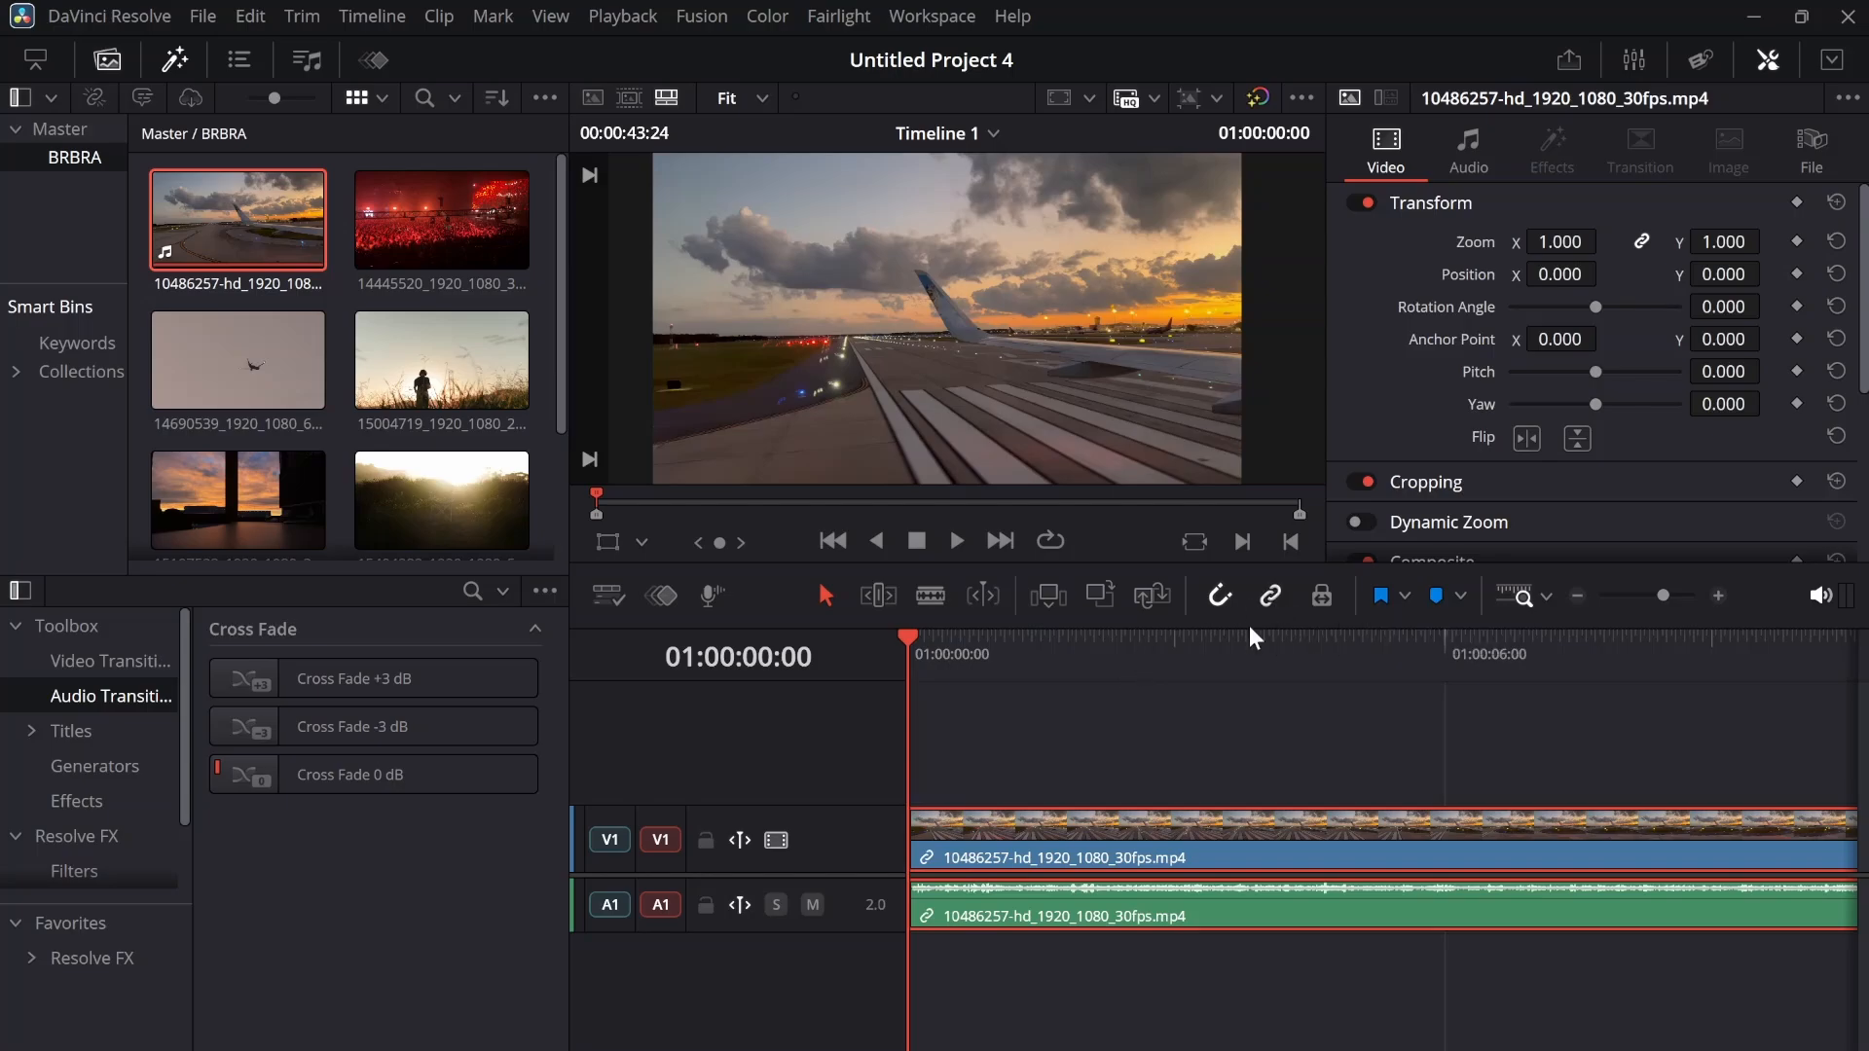
# Trim about 1.4 seconds off the start of the clip's video portion only and give it a short fade-in
pyautogui.click(1117, 758)
pyautogui.click(960, 844)
pyautogui.click(959, 917)
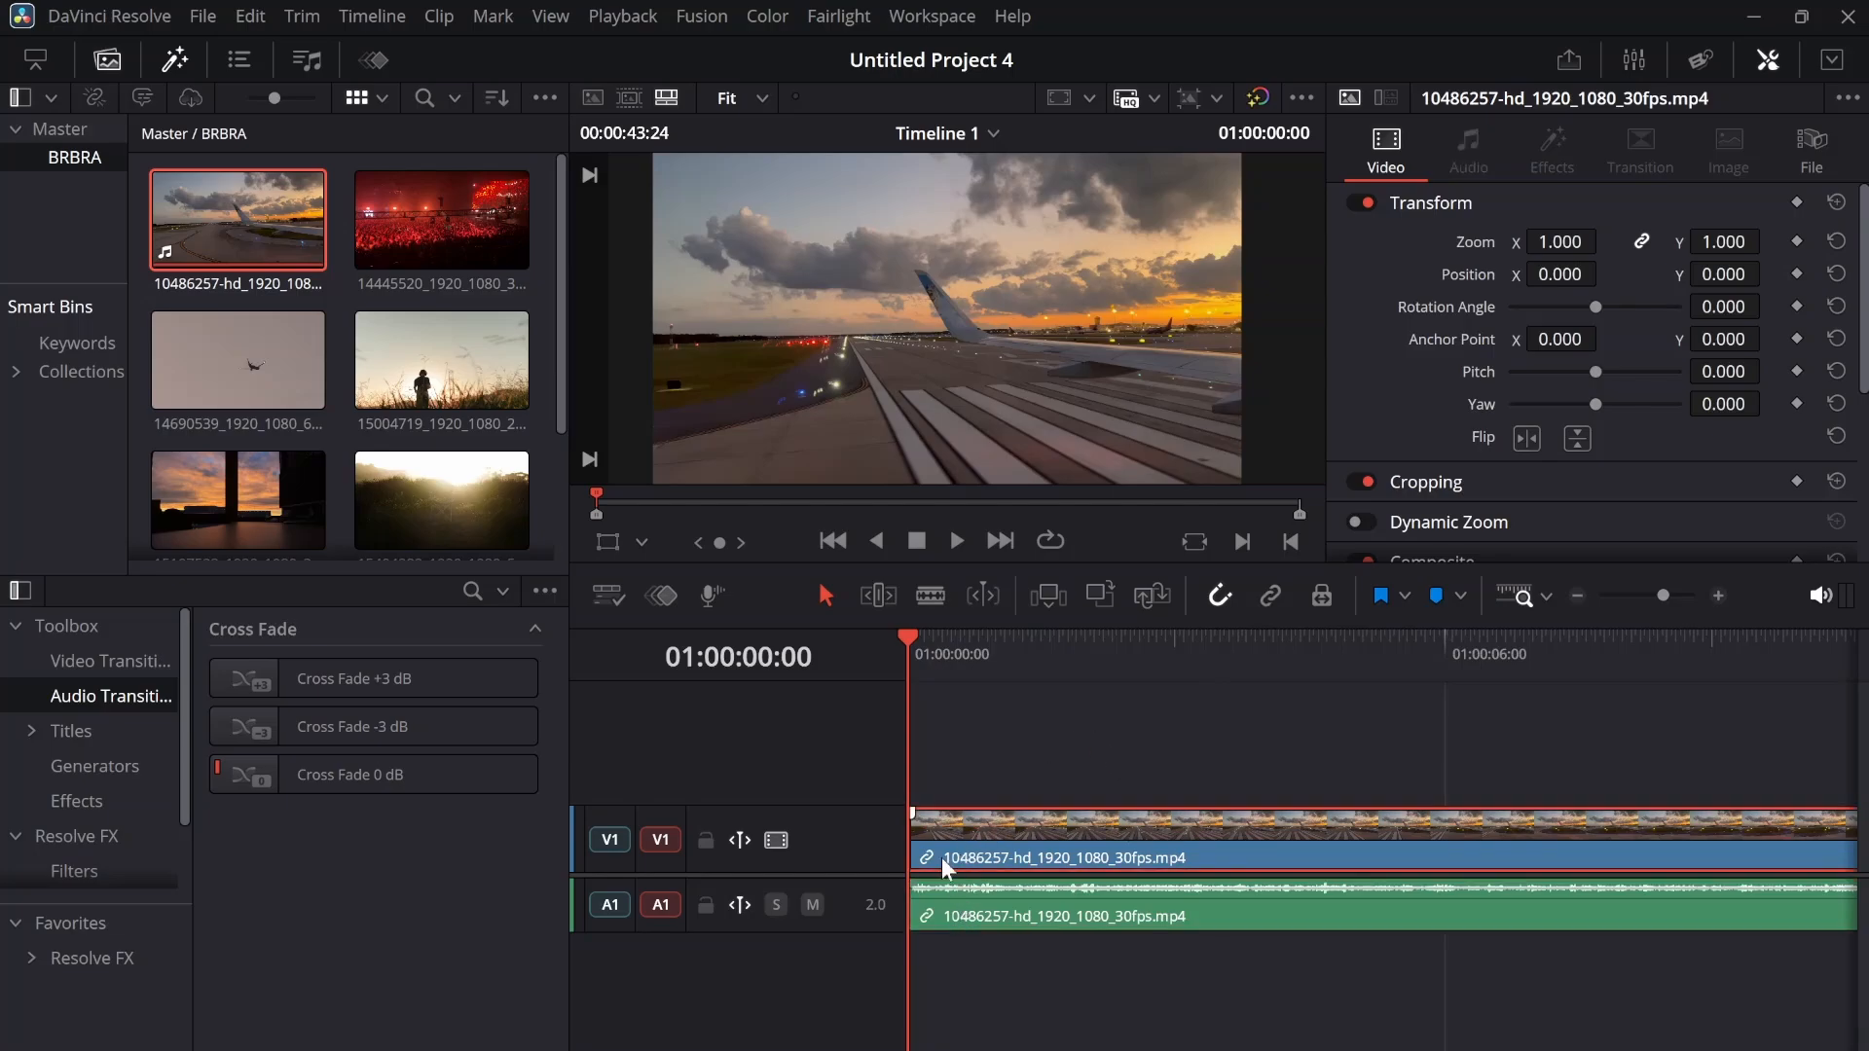
pyautogui.moveTo(903, 849); pyautogui.dragTo(1034, 847)
pyautogui.hotkey('ctrl', 's')
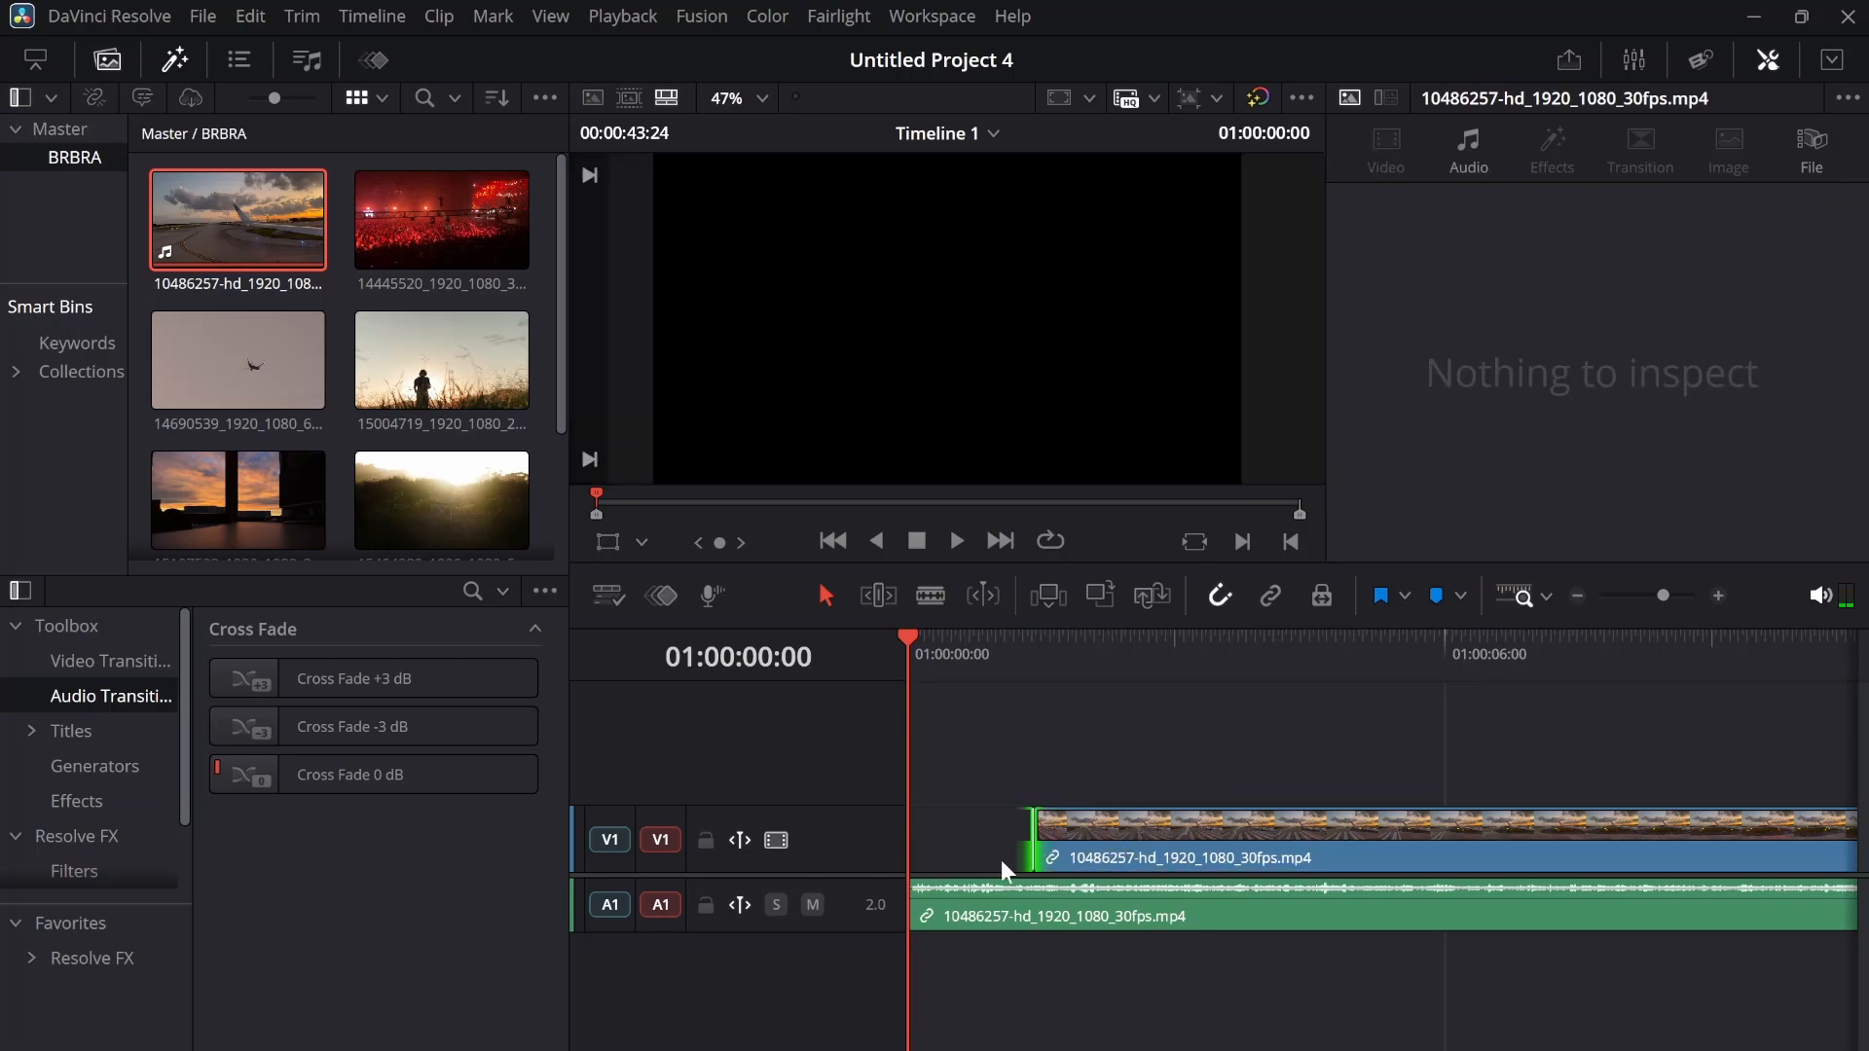
pyautogui.moveTo(1035, 817); pyautogui.dragTo(1081, 812)
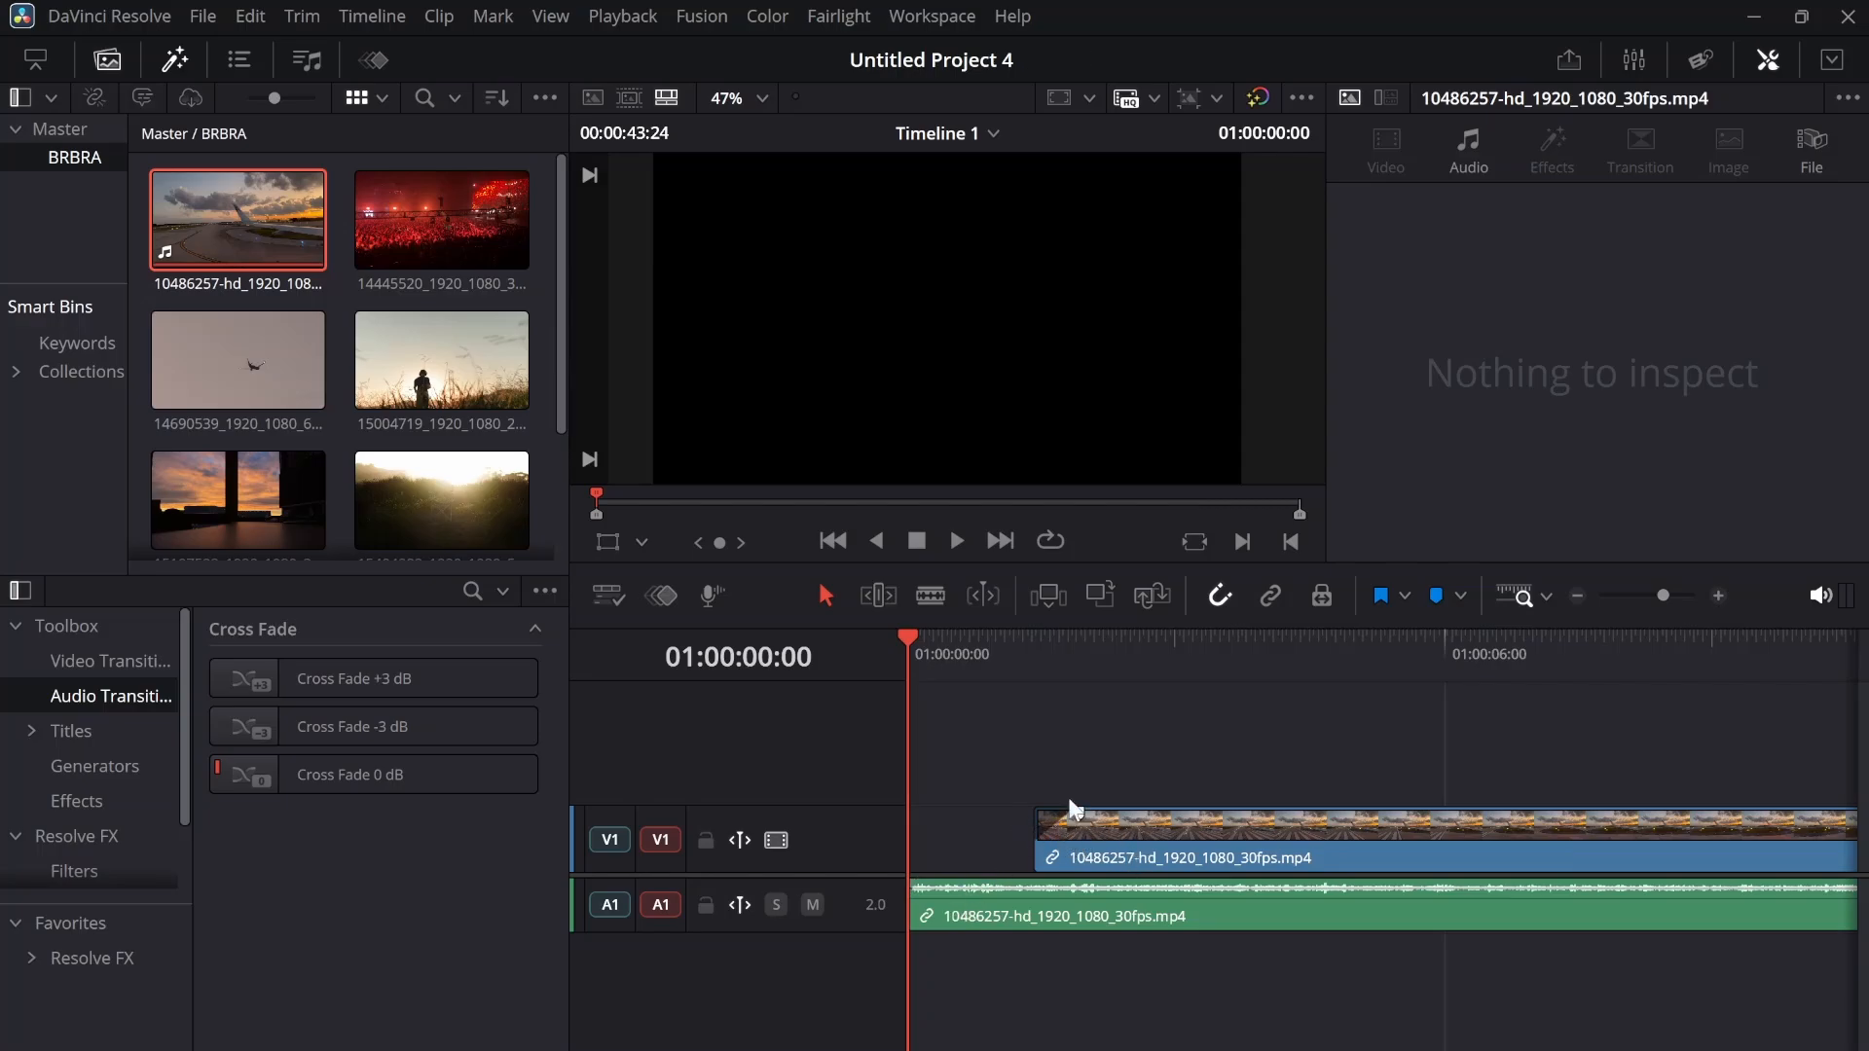
pyautogui.press('space')
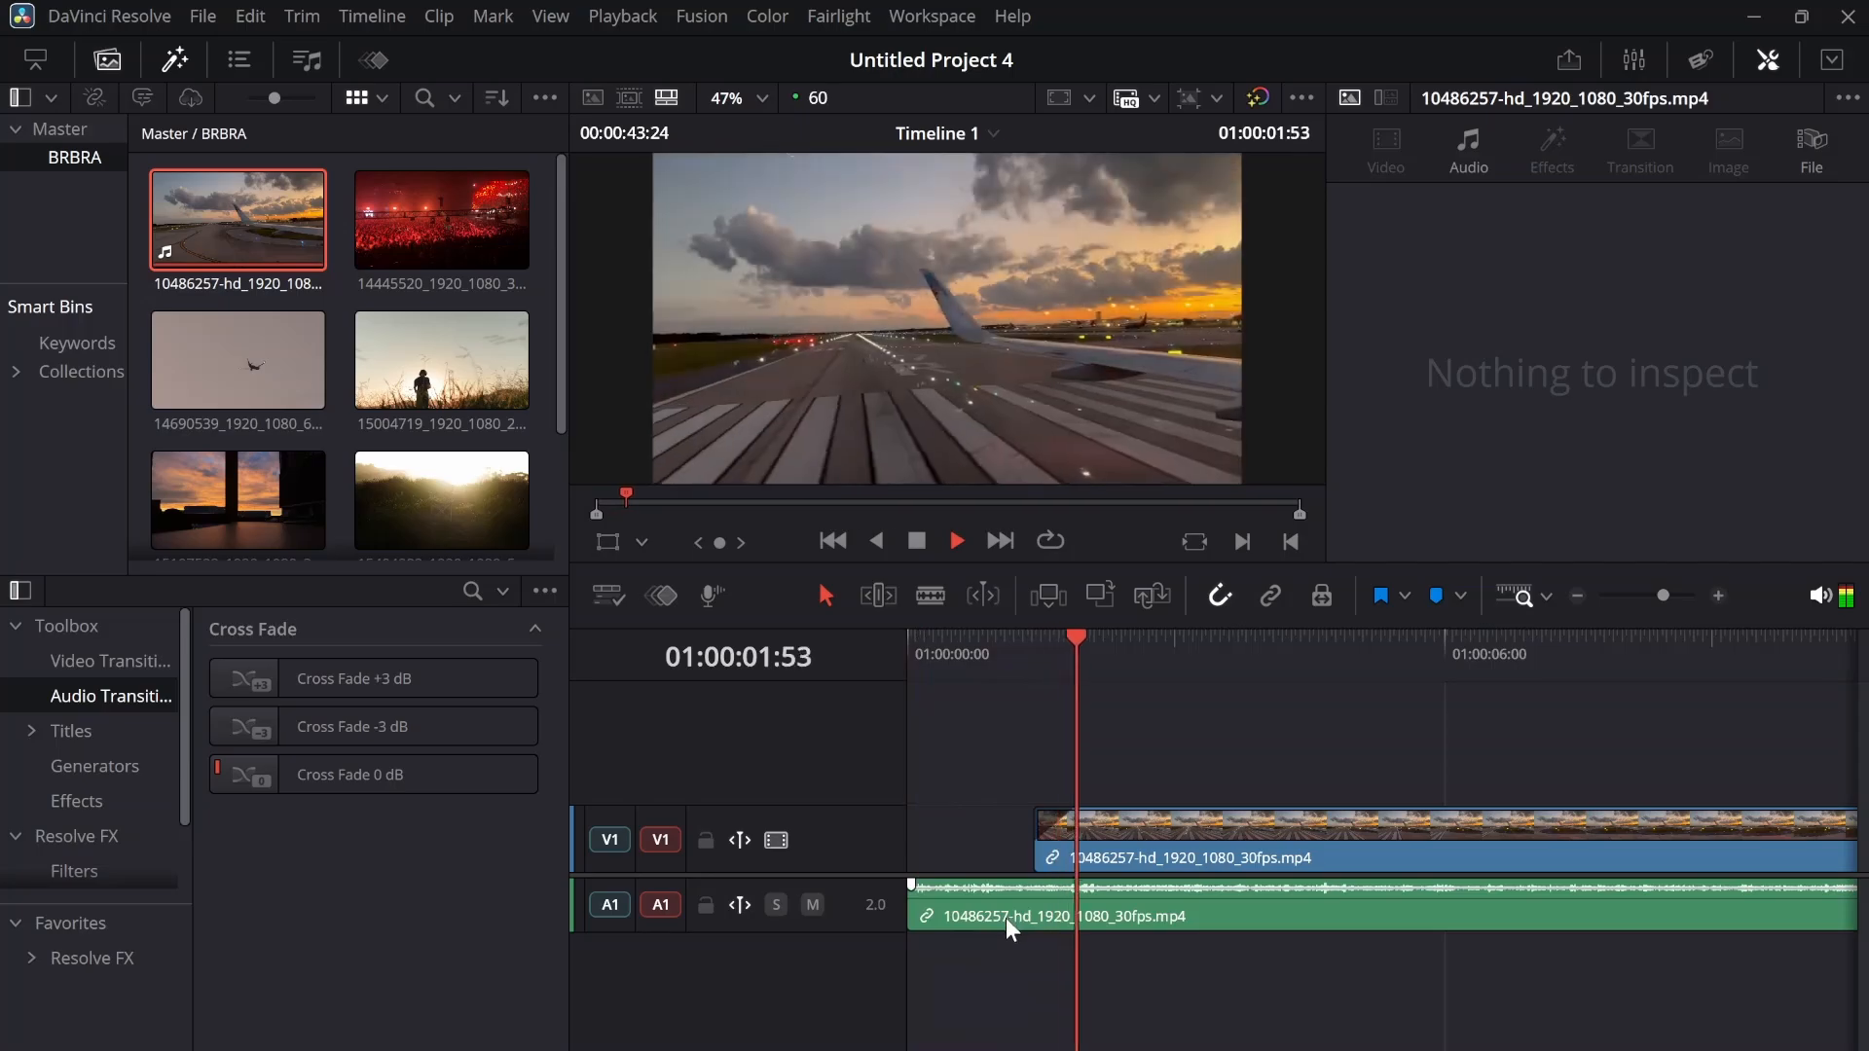
# Extend the video portion back to the start of the timeline and play the timeline from the beginning
pyautogui.click(1032, 839)
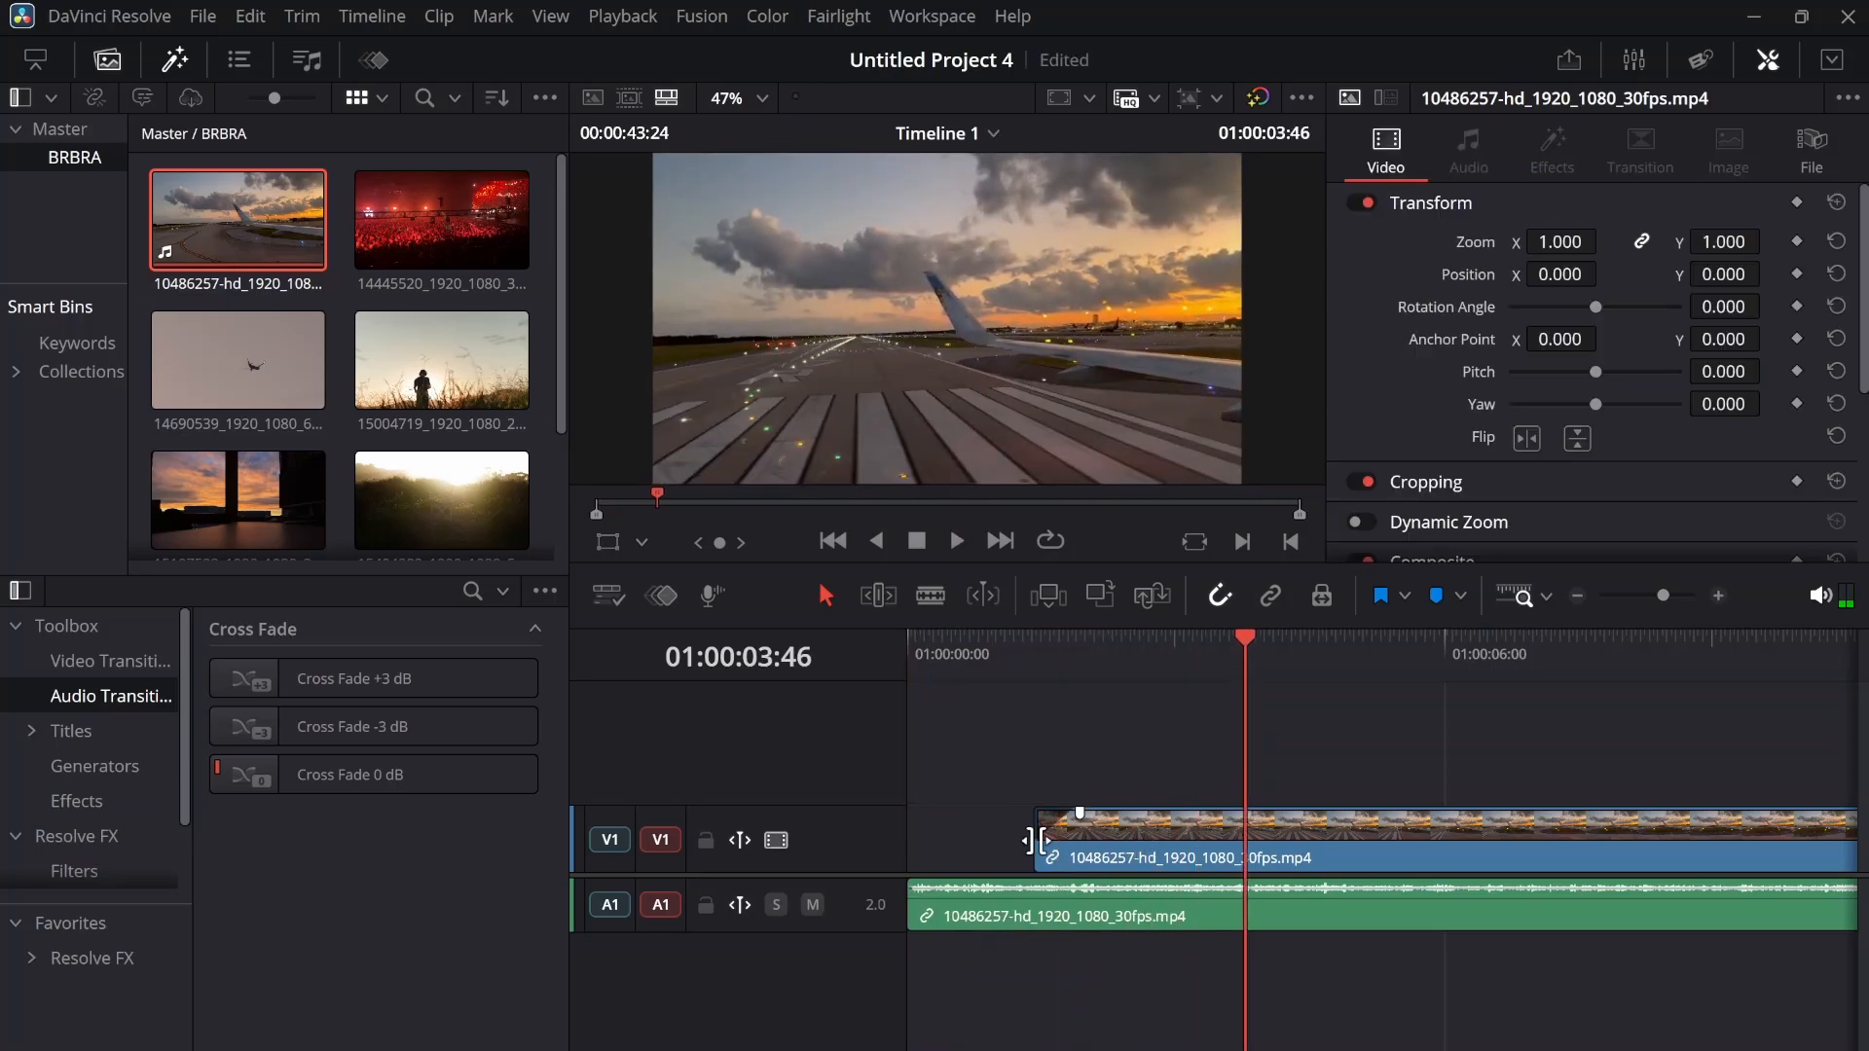
pyautogui.moveTo(1031, 839); pyautogui.dragTo(911, 839)
pyautogui.press('Home')
pyautogui.press('space')
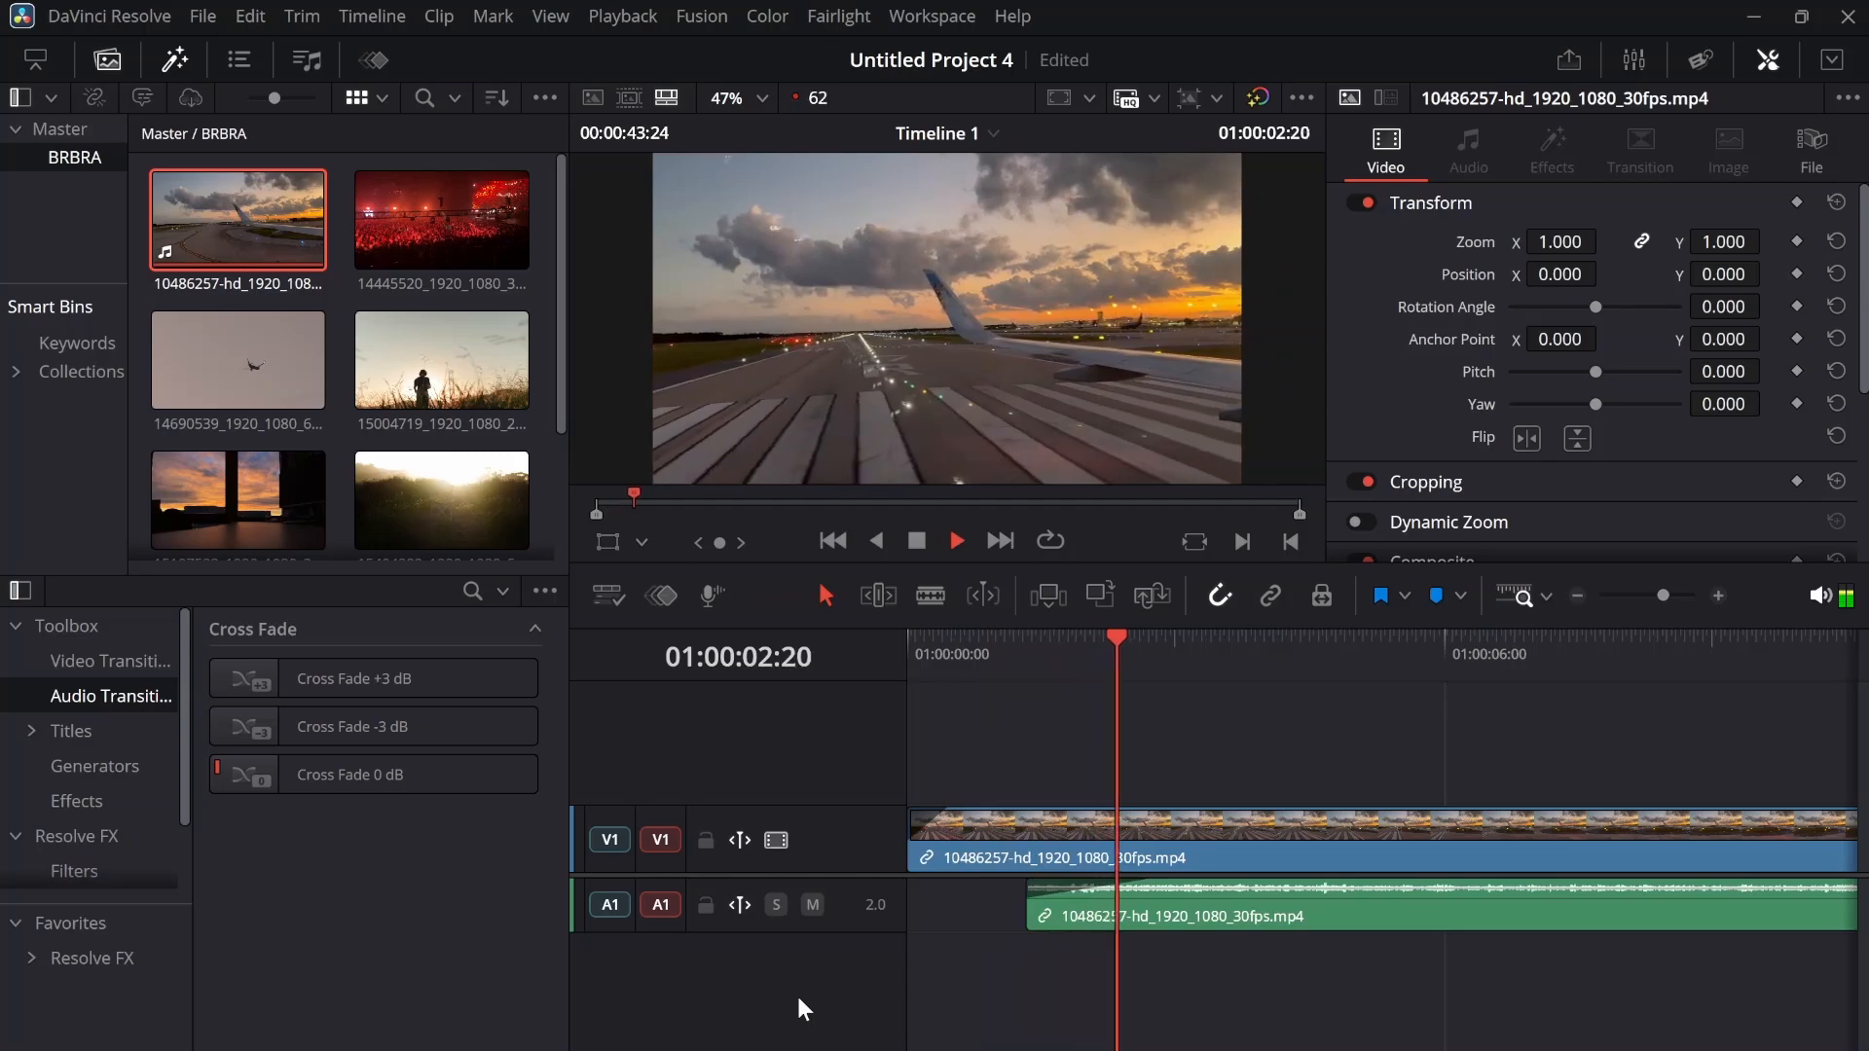
pyautogui.press('space')
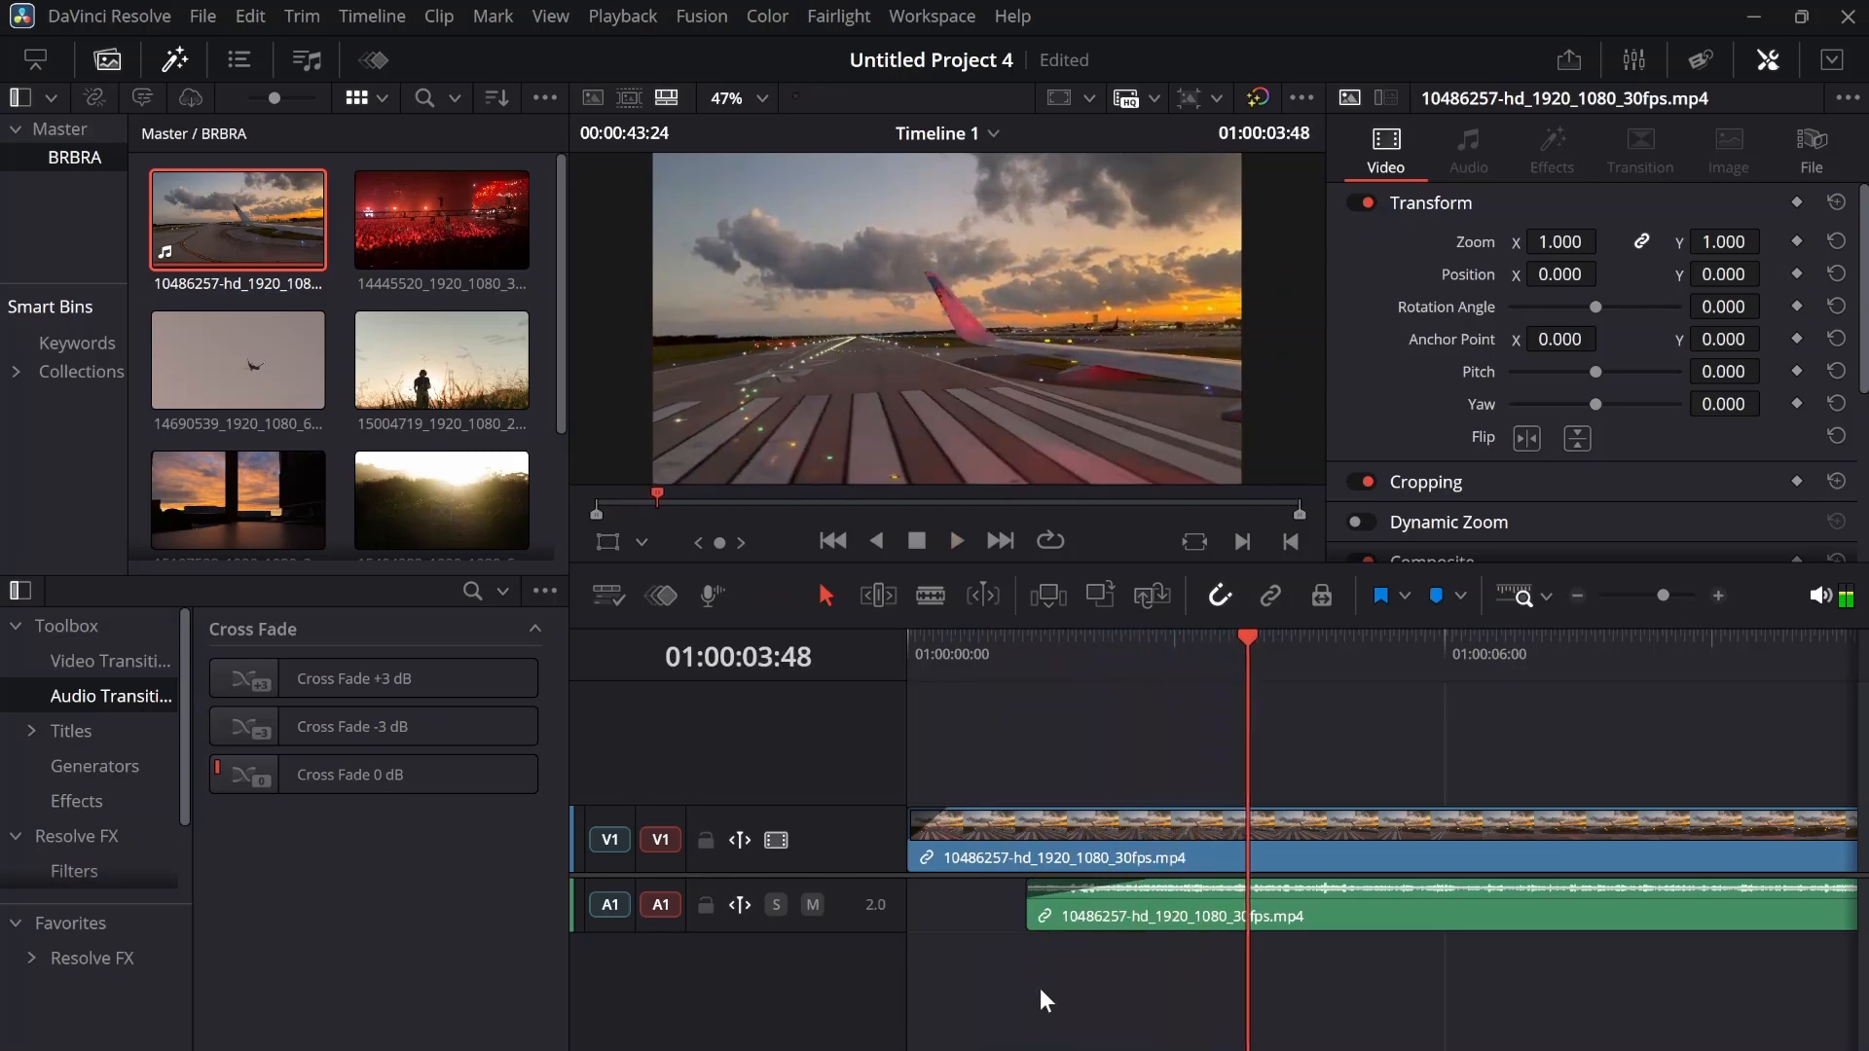
# Extend the audio portion back to the timeline start and remove the fade-ins from both the audio and the video
pyautogui.moveTo(1019, 915); pyautogui.dragTo(906, 915)
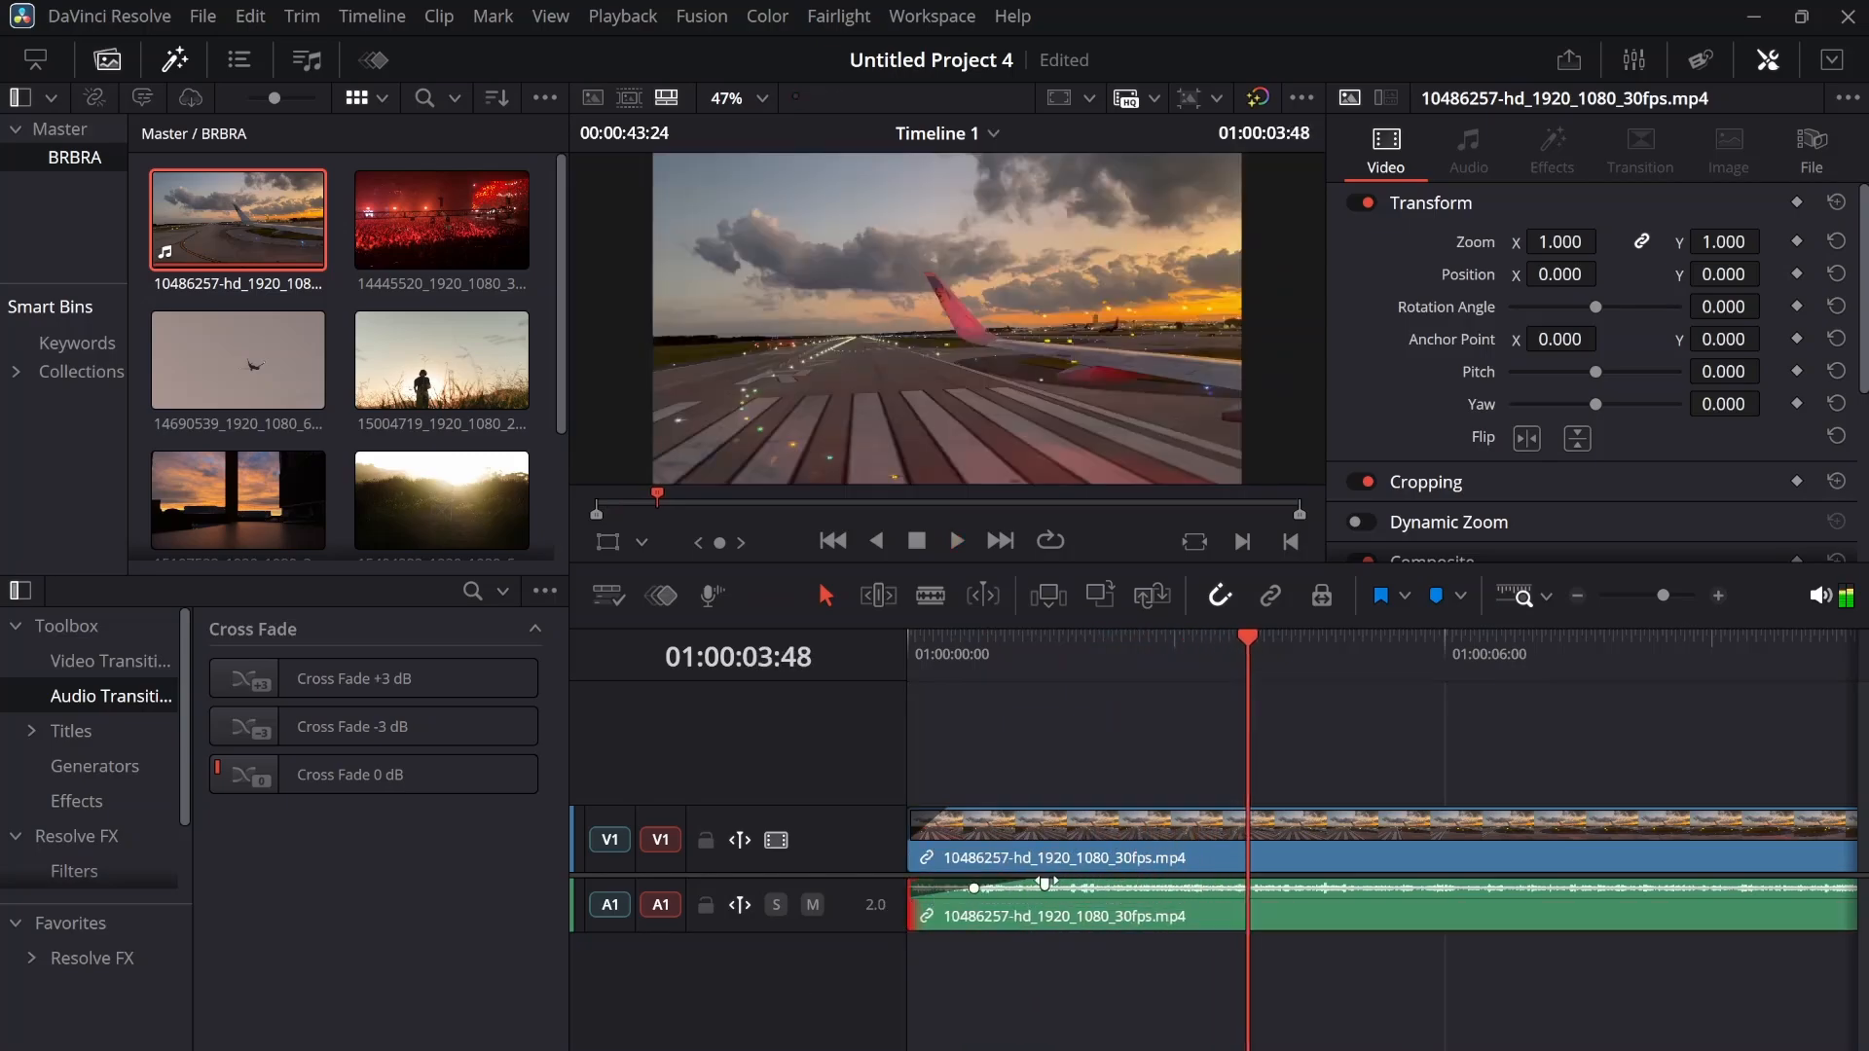
pyautogui.click(1005, 916)
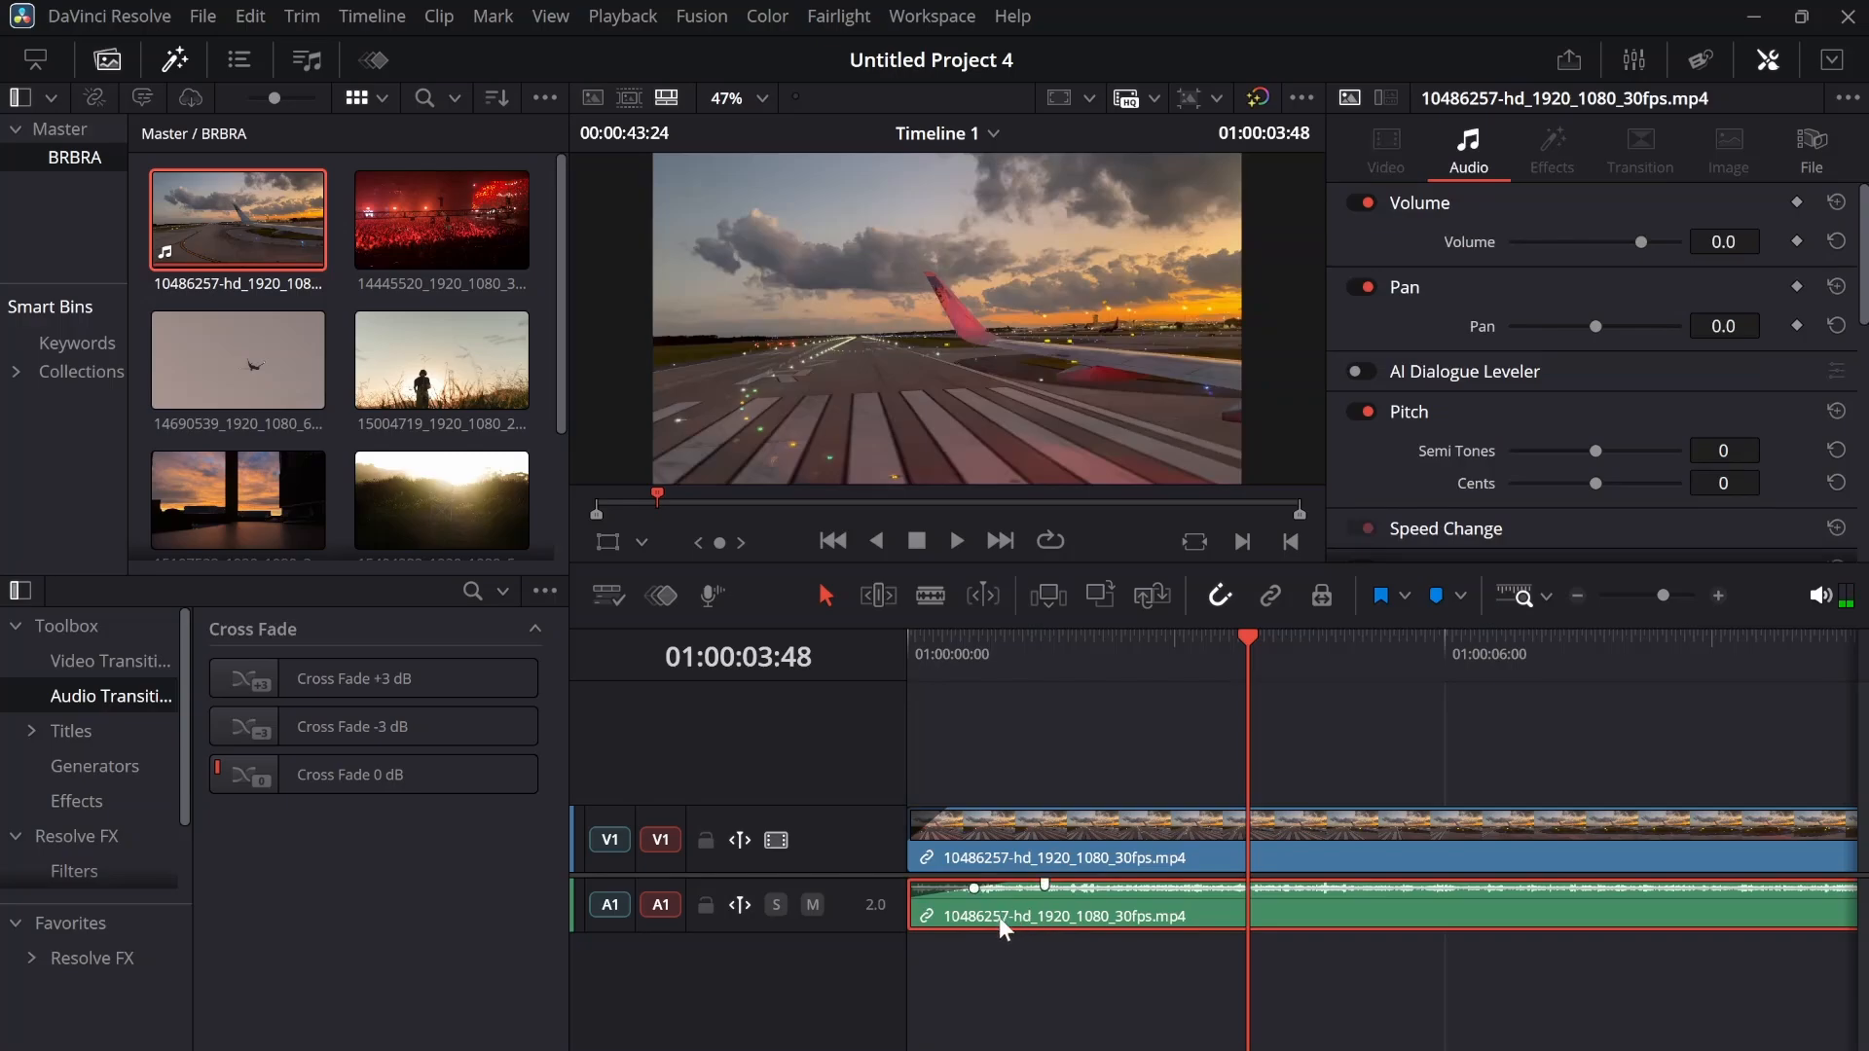
pyautogui.hotkey('ctrl', 'z')
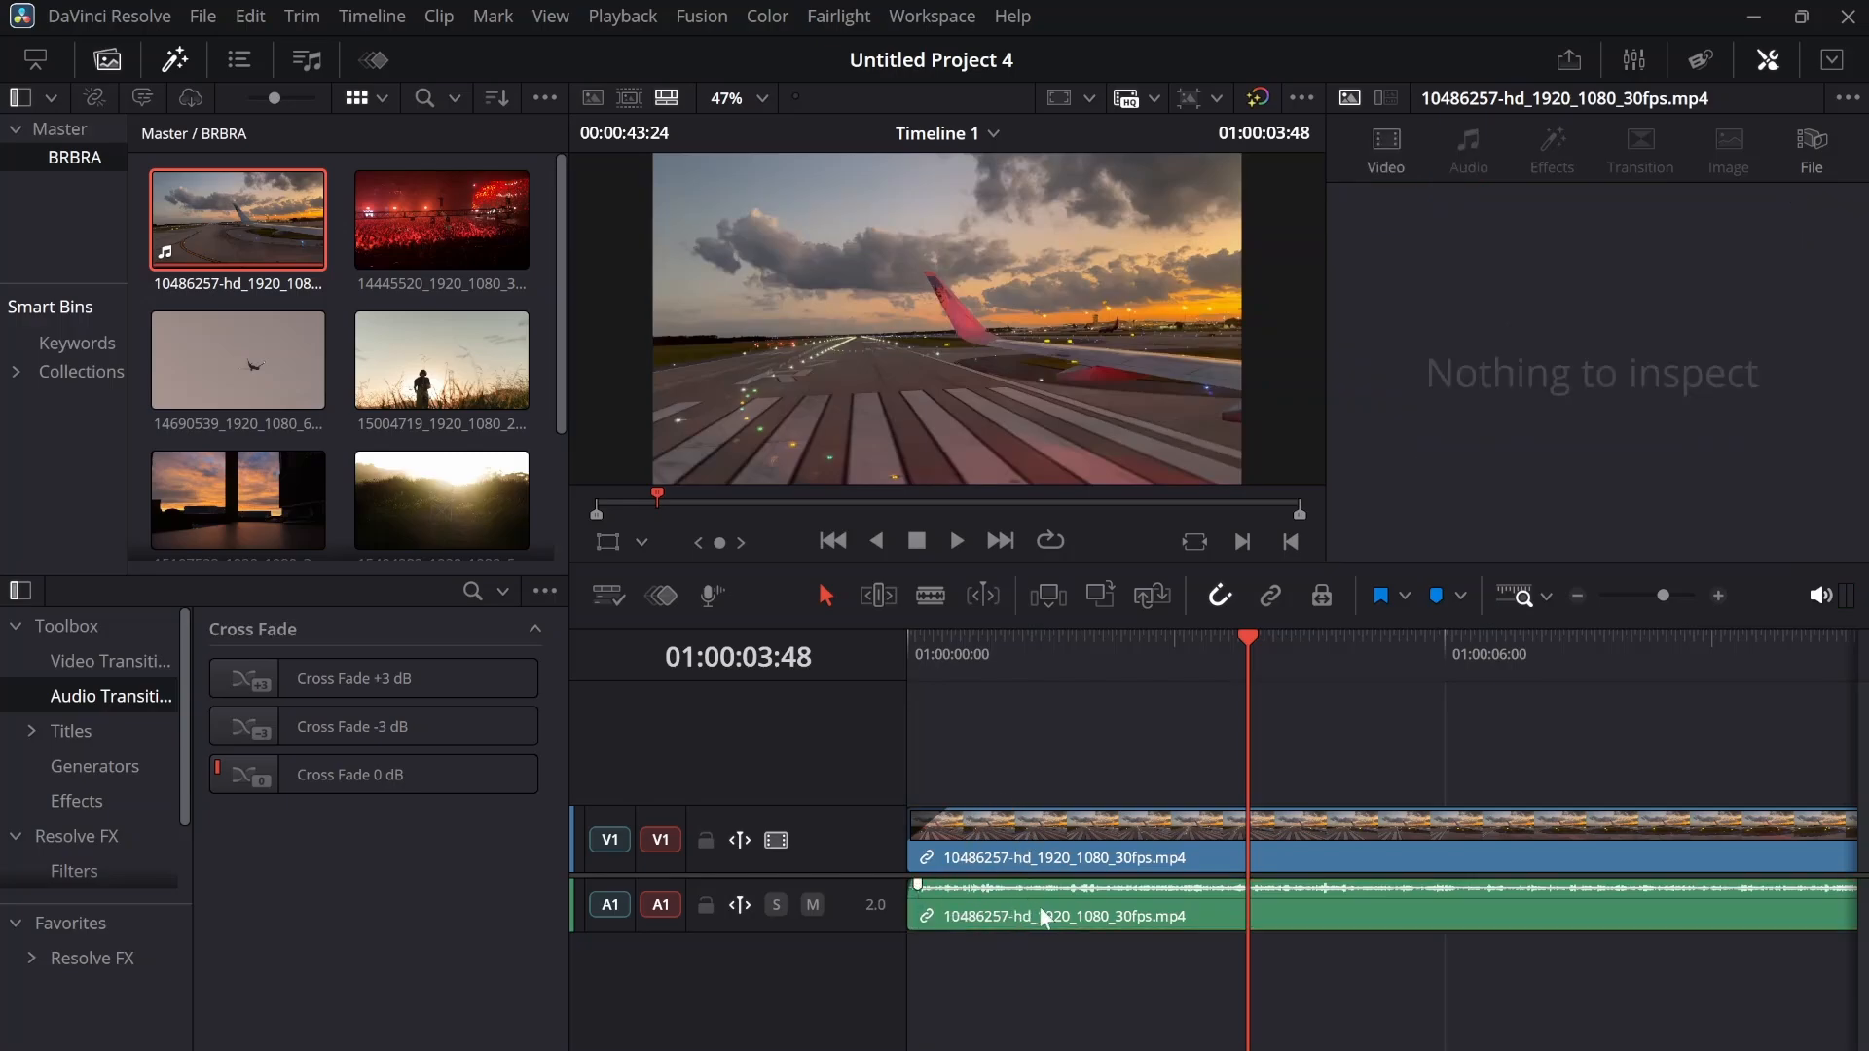
pyautogui.moveTo(952, 814); pyautogui.dragTo(905, 812)
# Set keyframes for all Transform properties of the video portion at 01:00:00:00
pyautogui.click(1105, 837)
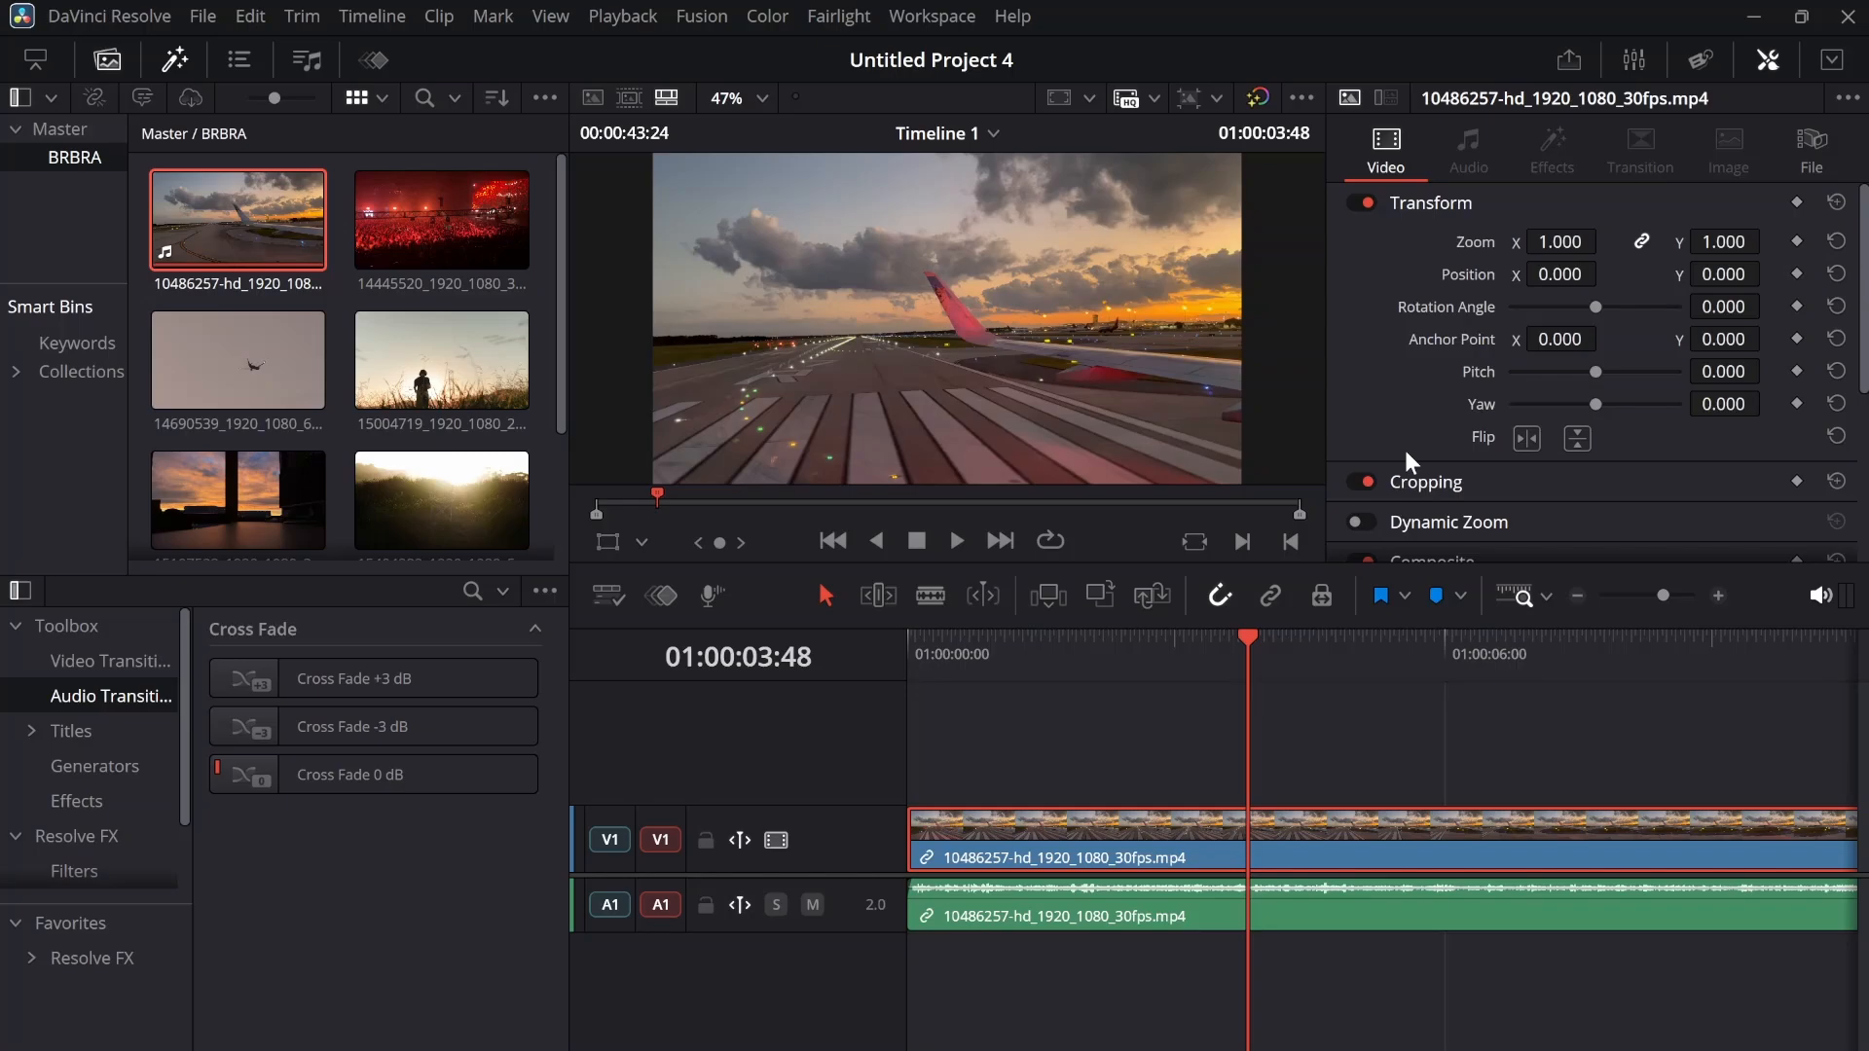
pyautogui.scroll(-3, 1404, 450)
pyautogui.scroll(3, 1404, 450)
pyautogui.press('Home')
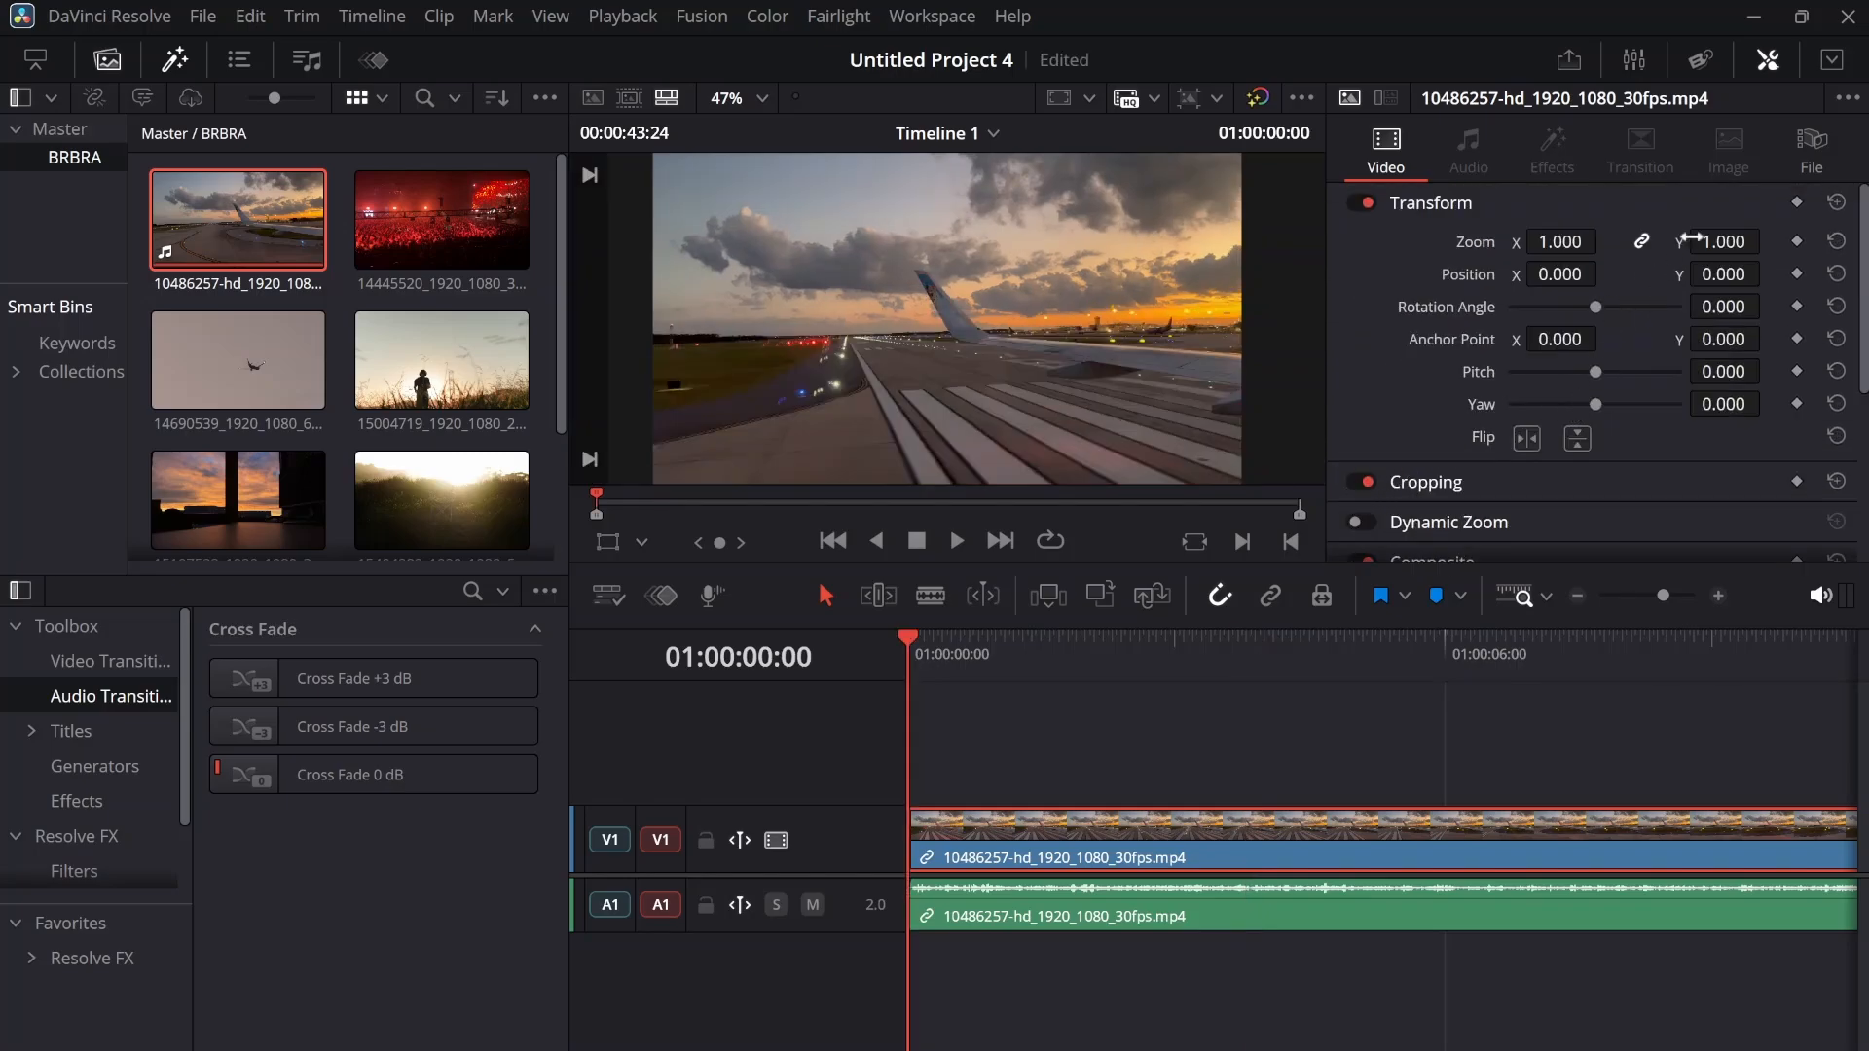
pyautogui.click(1797, 205)
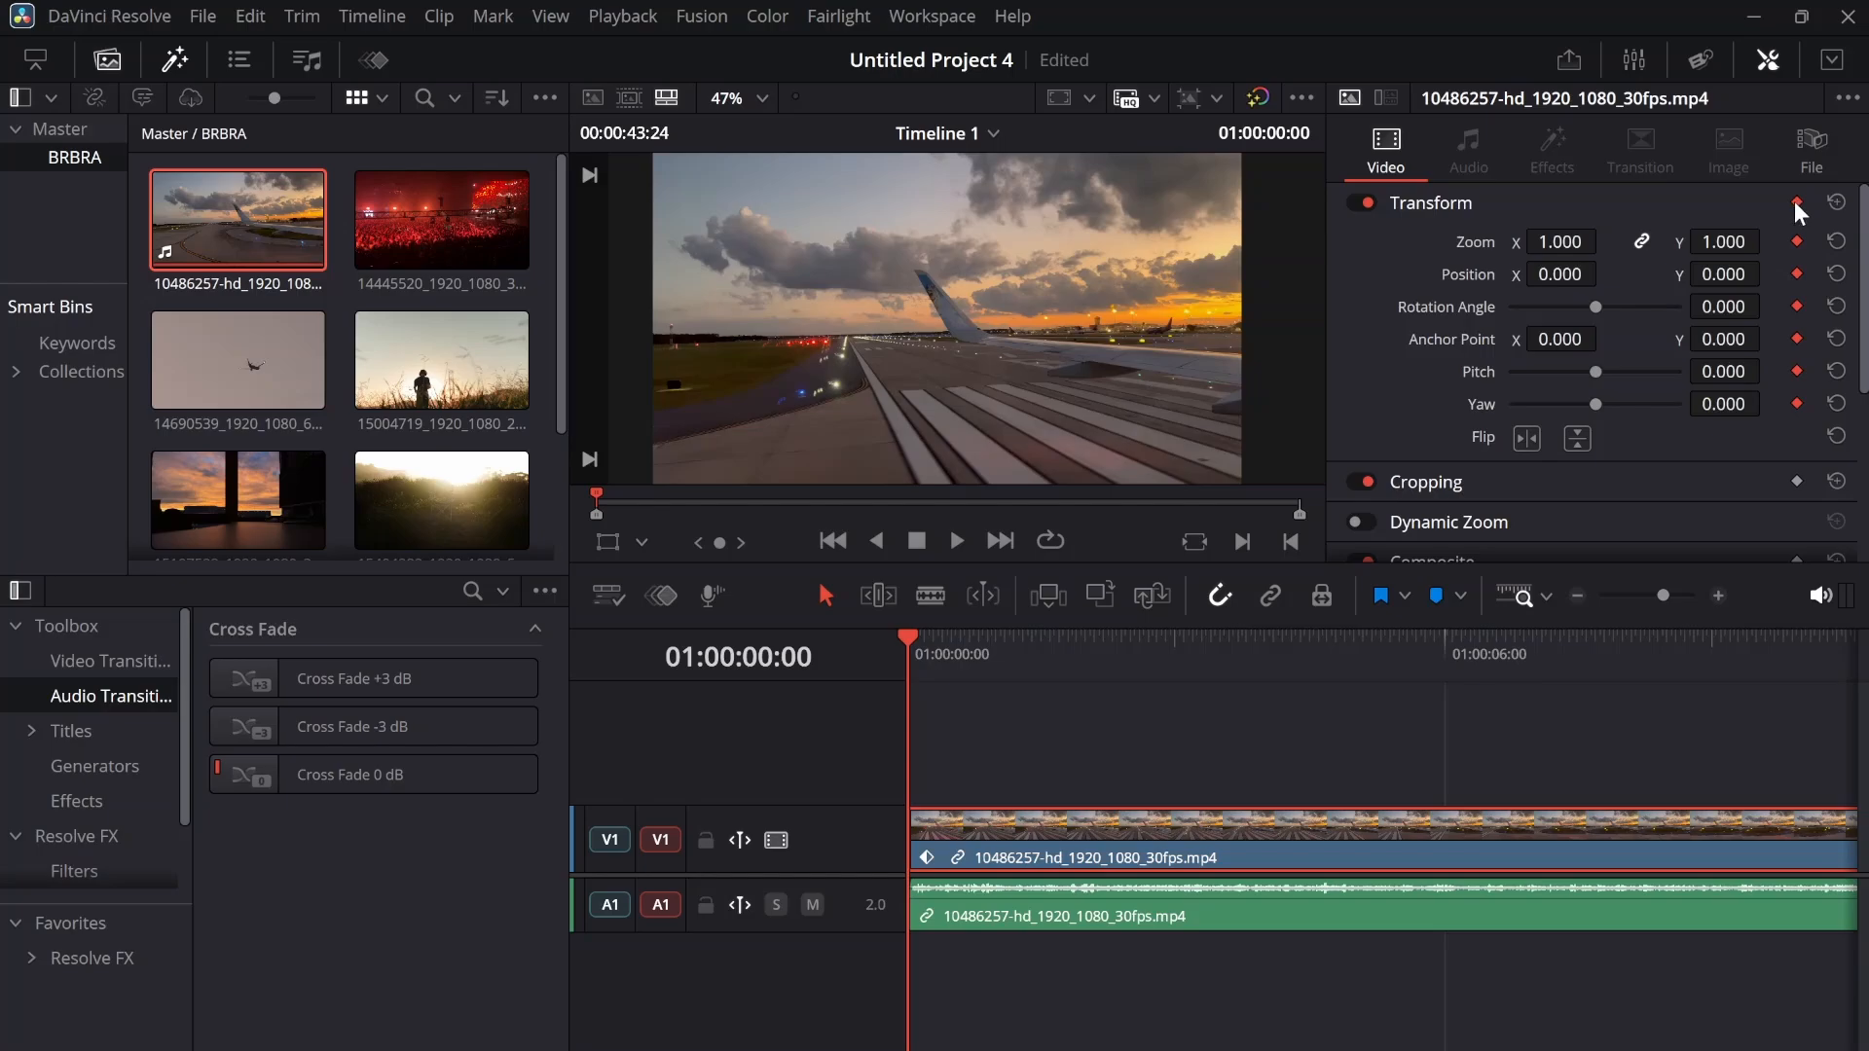
# Add Transform keyframes to the video at 01:00:02:49 and set the zoom there to 1.310
pyautogui.click(1160, 640)
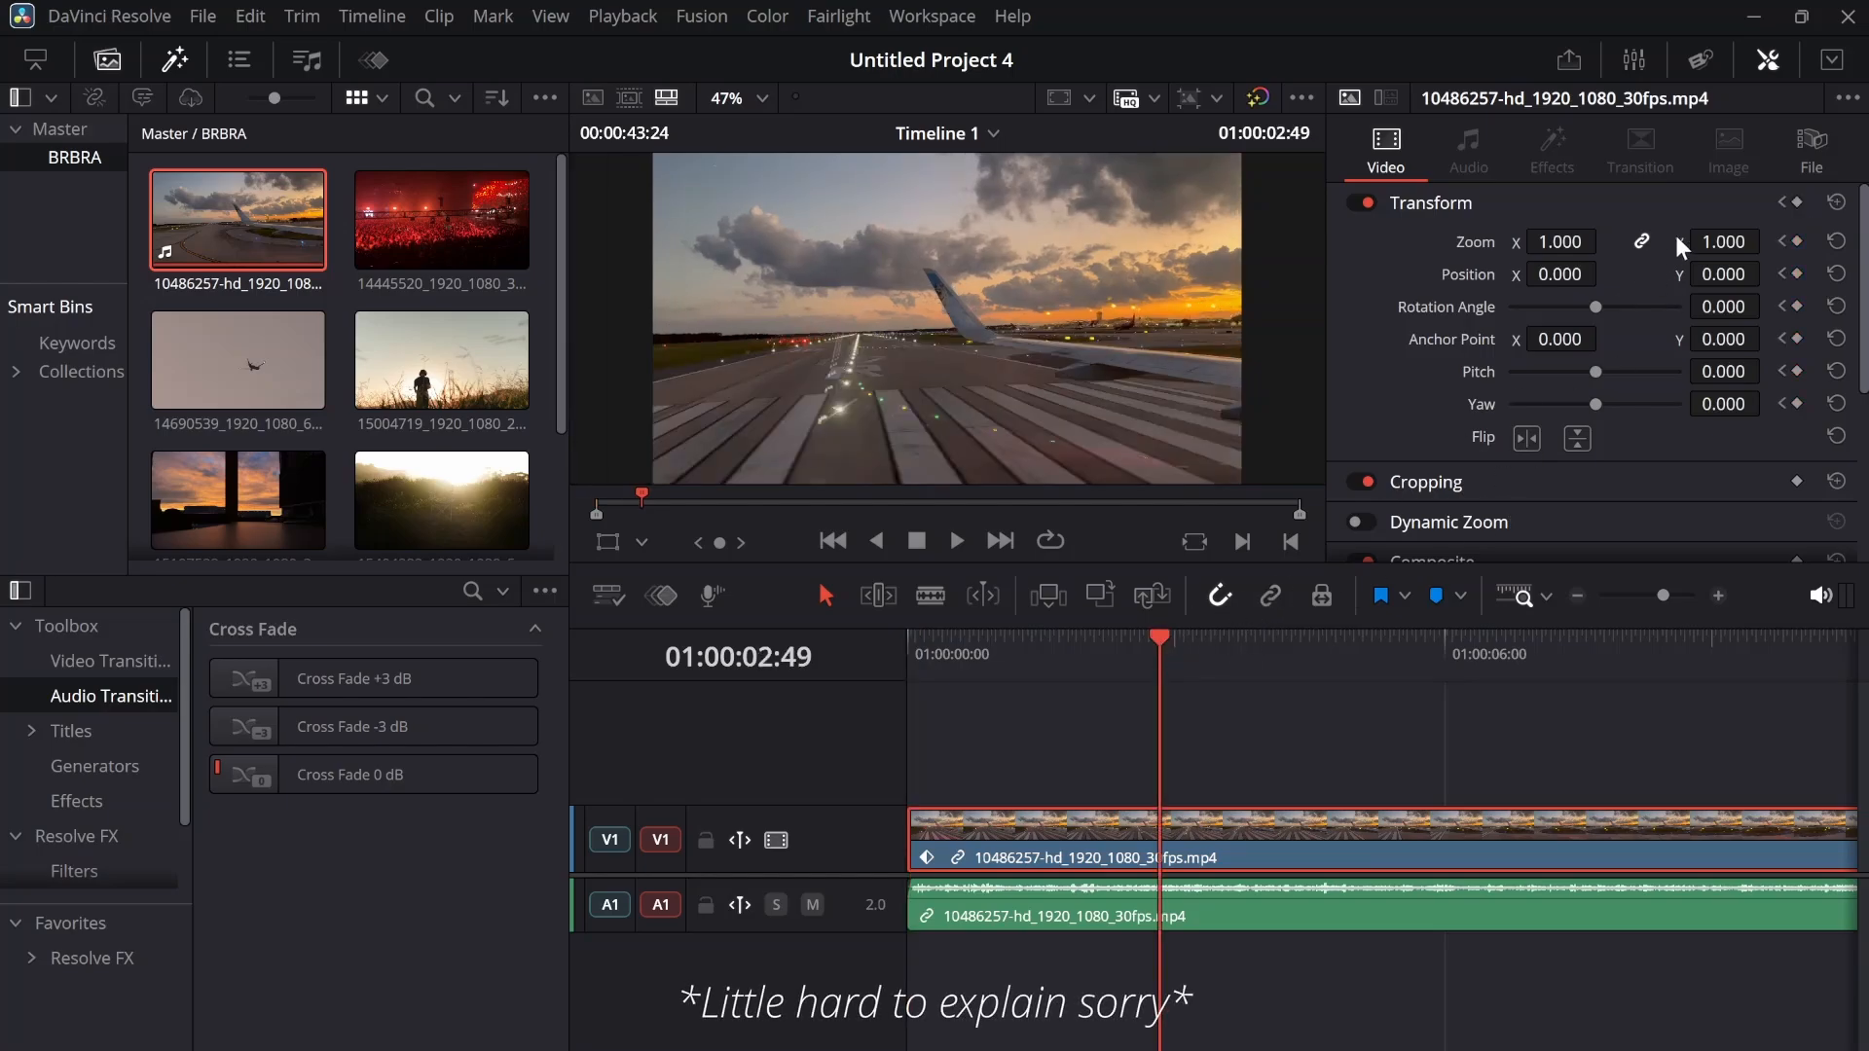
pyautogui.click(1797, 204)
pyautogui.click(1798, 204)
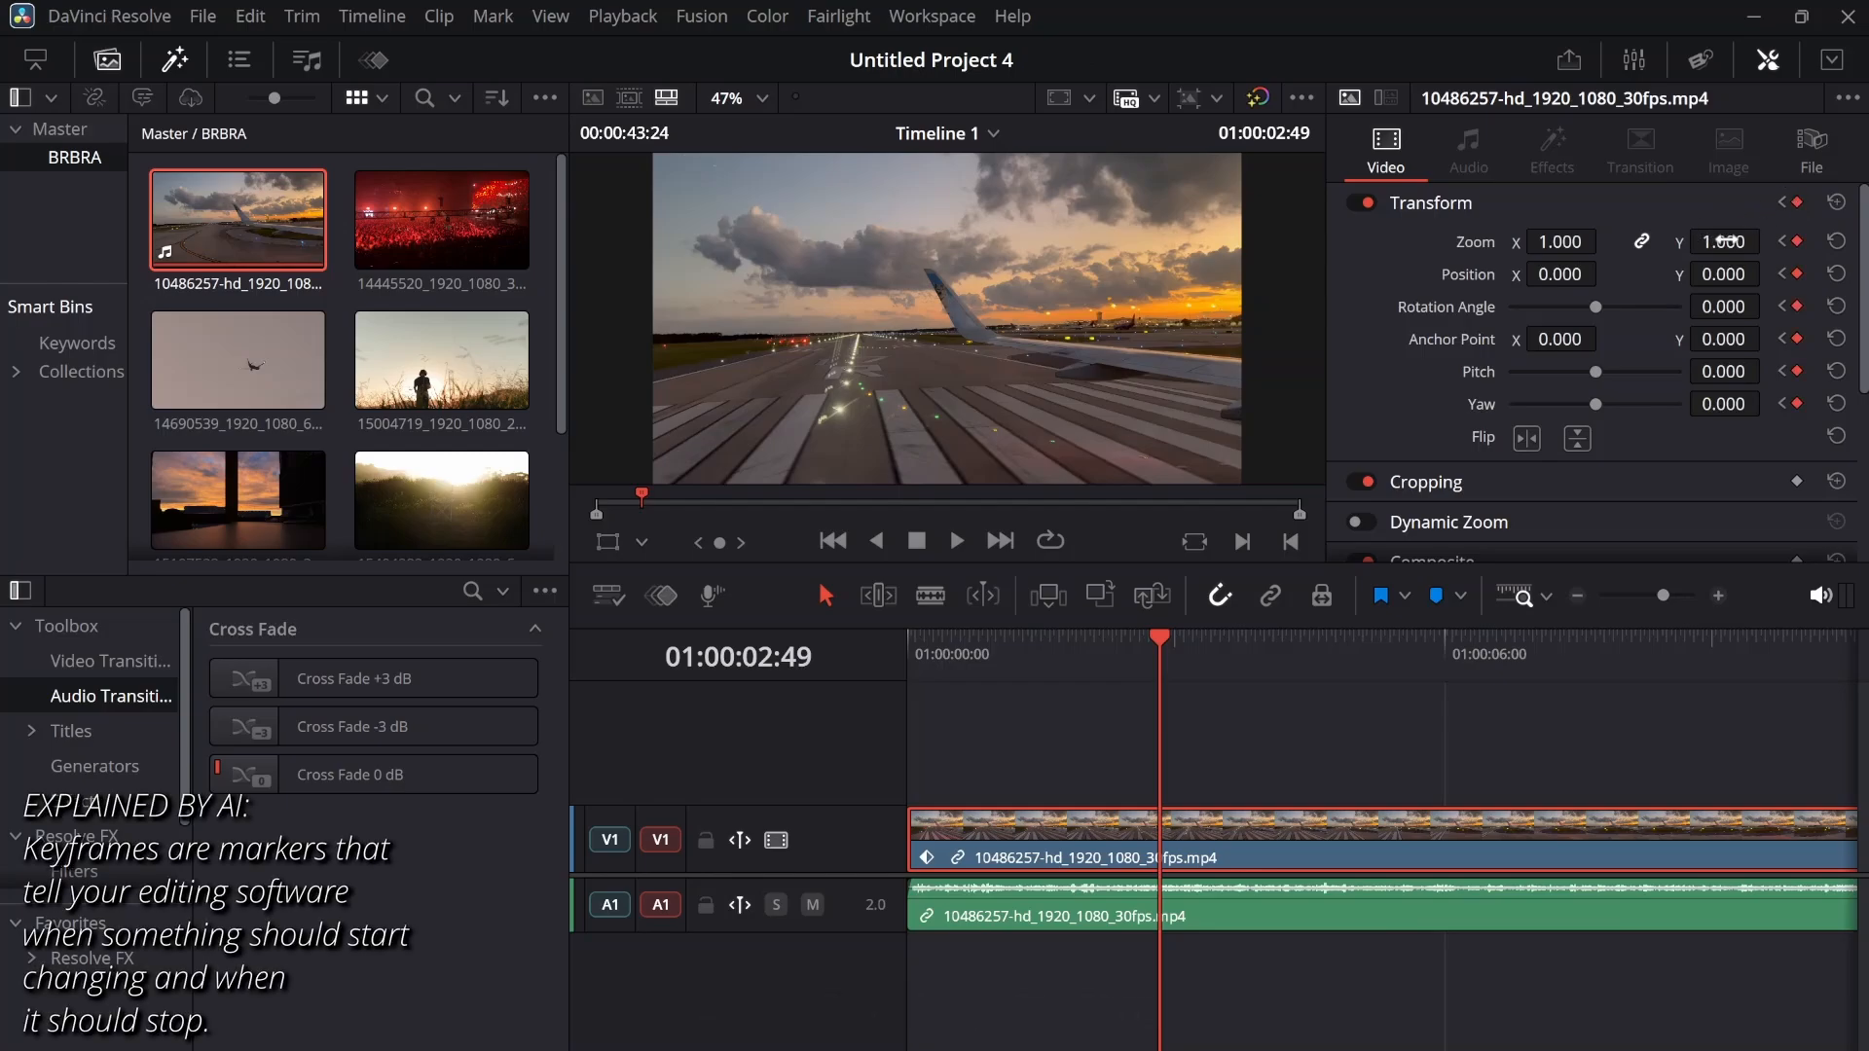
pyautogui.moveTo(1722, 241); pyautogui.dragTo(1767, 241)
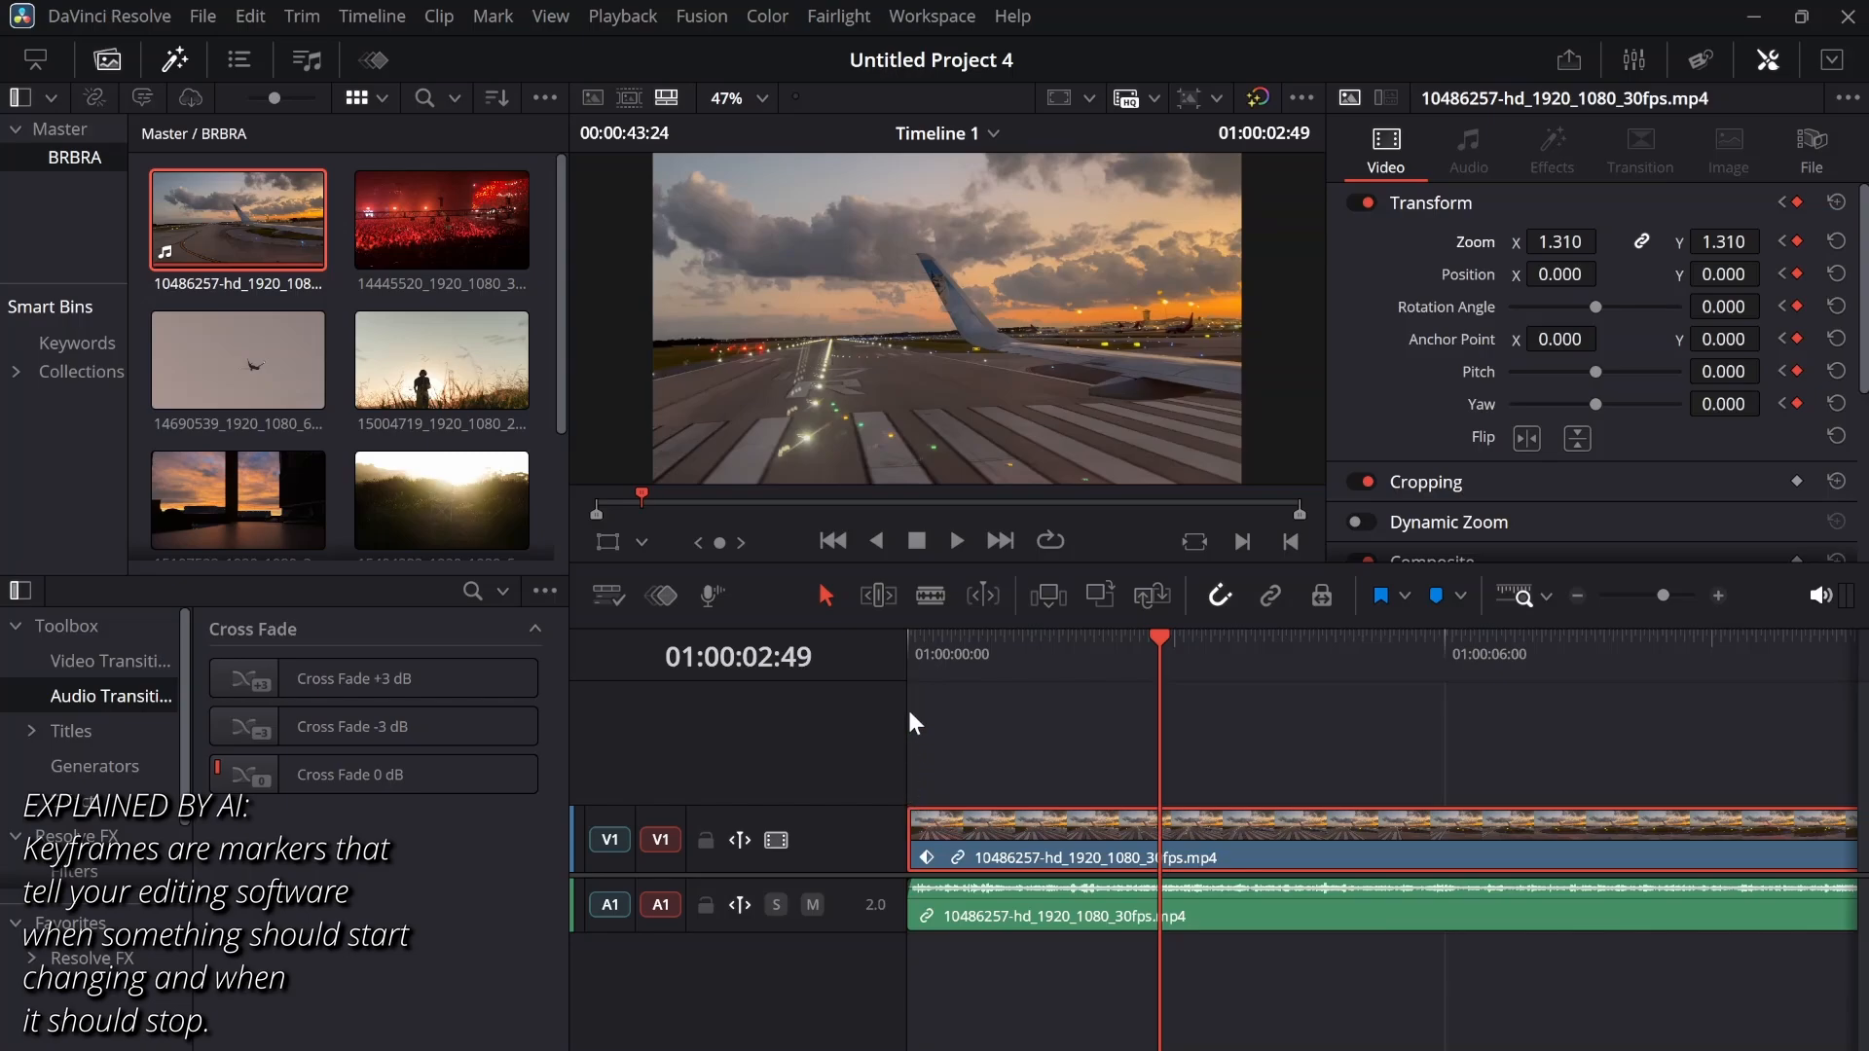
# Review the zoom animation by moving between the two Transform keyframes and playing from the beginning
pyautogui.click(912, 649)
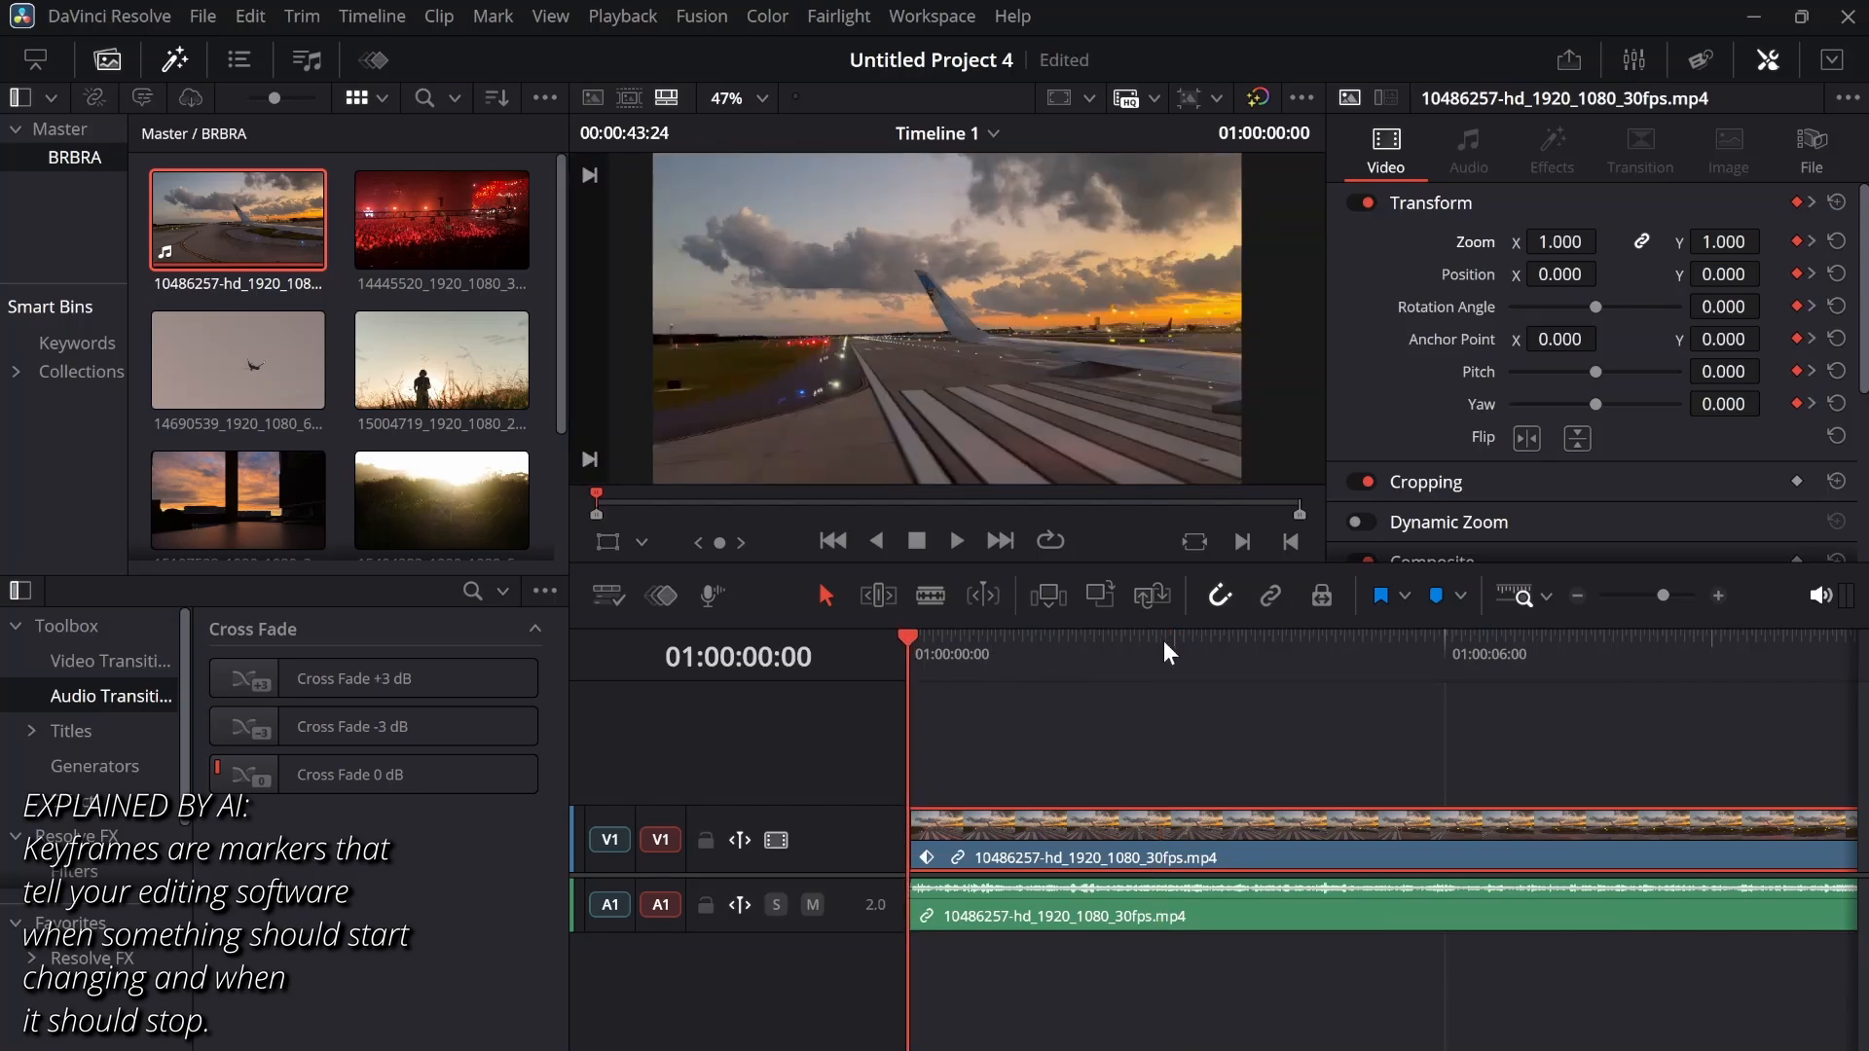
pyautogui.click(1811, 203)
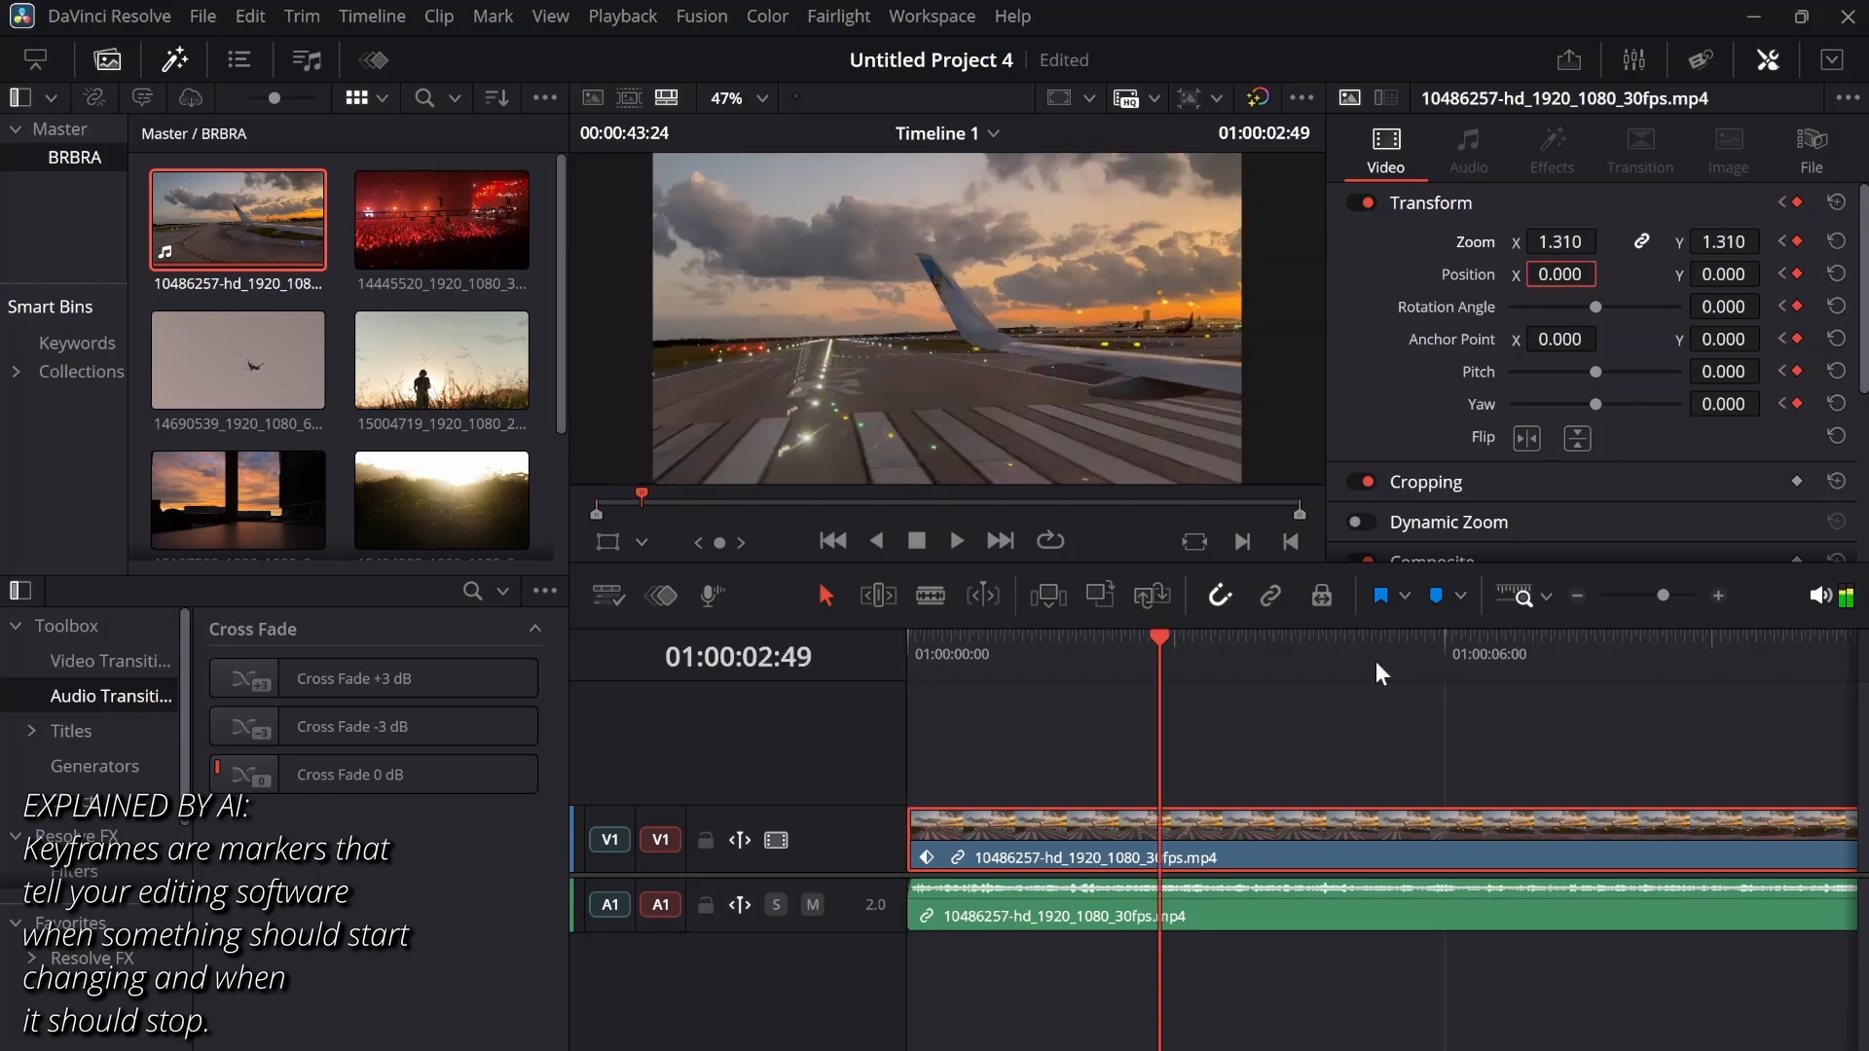
pyautogui.click(911, 652)
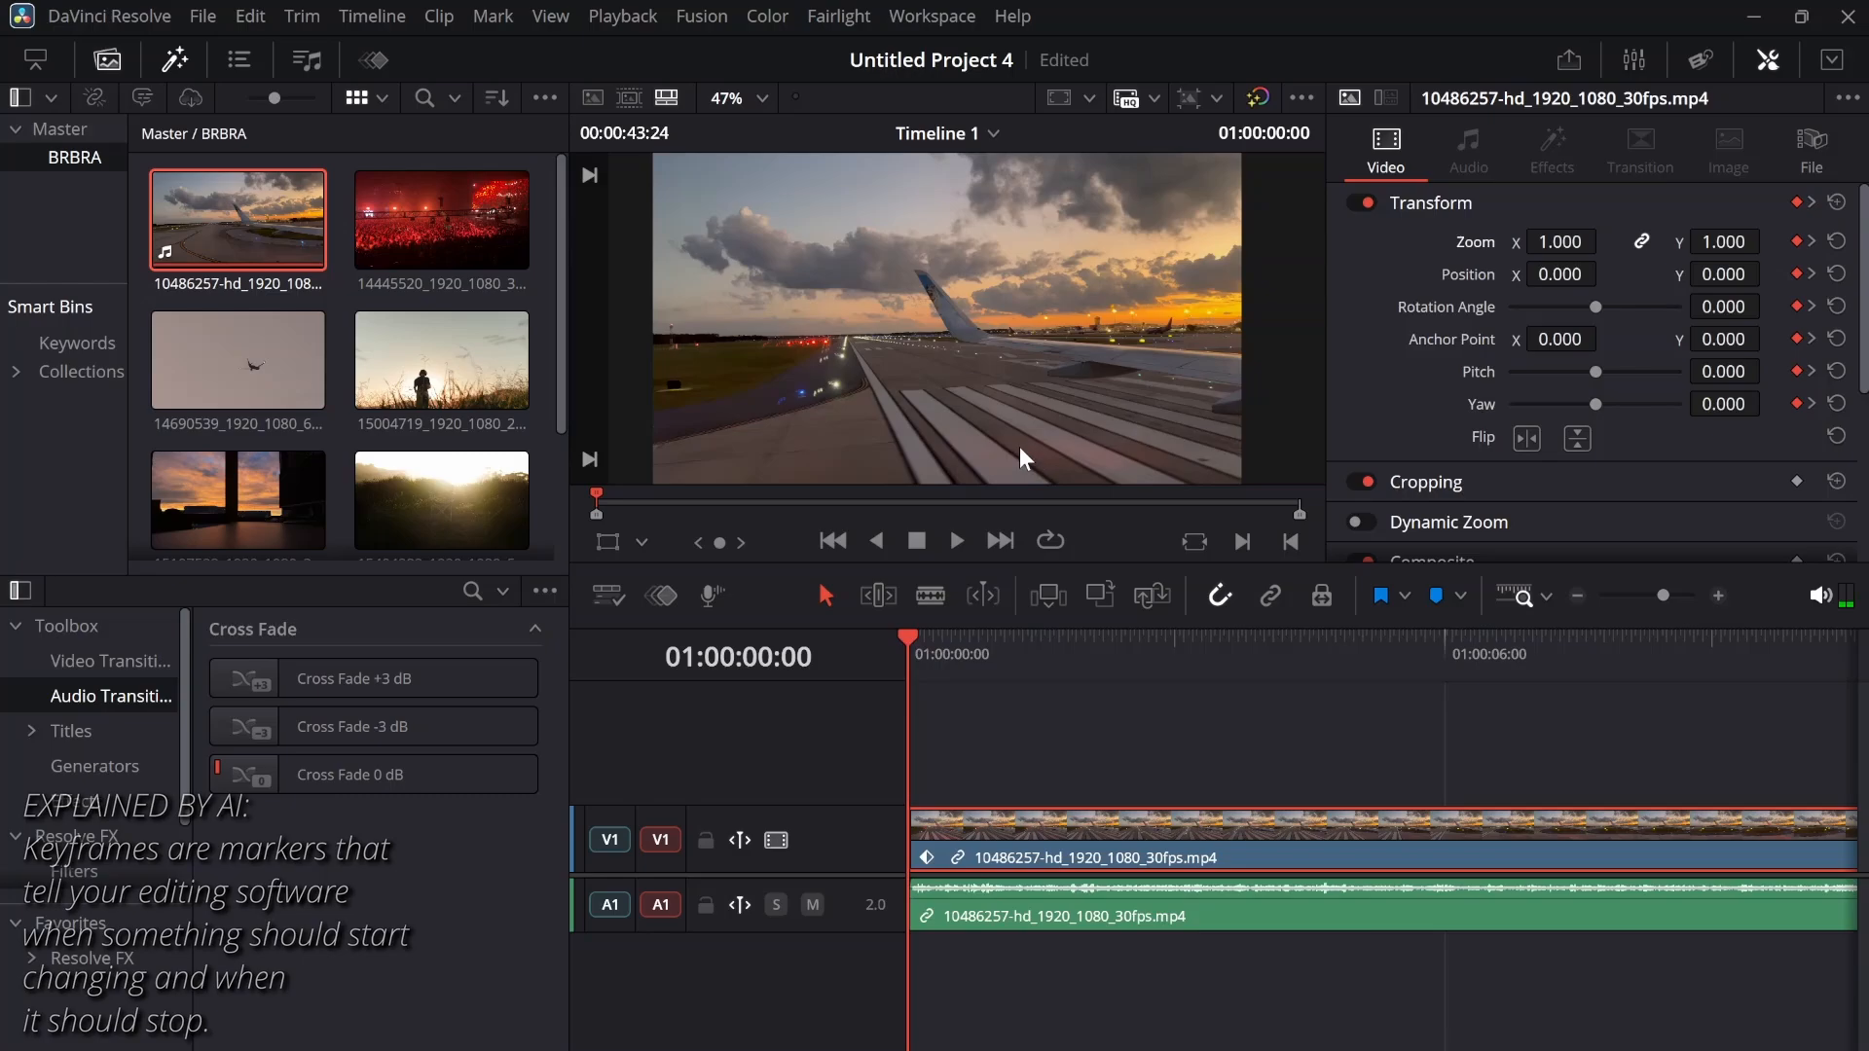
pyautogui.press('space')
pyautogui.press('space')
# Try a clip speed of 212.00 under Speed Change, and reset the speed to its default
pyautogui.scroll(-6, 1363, 428)
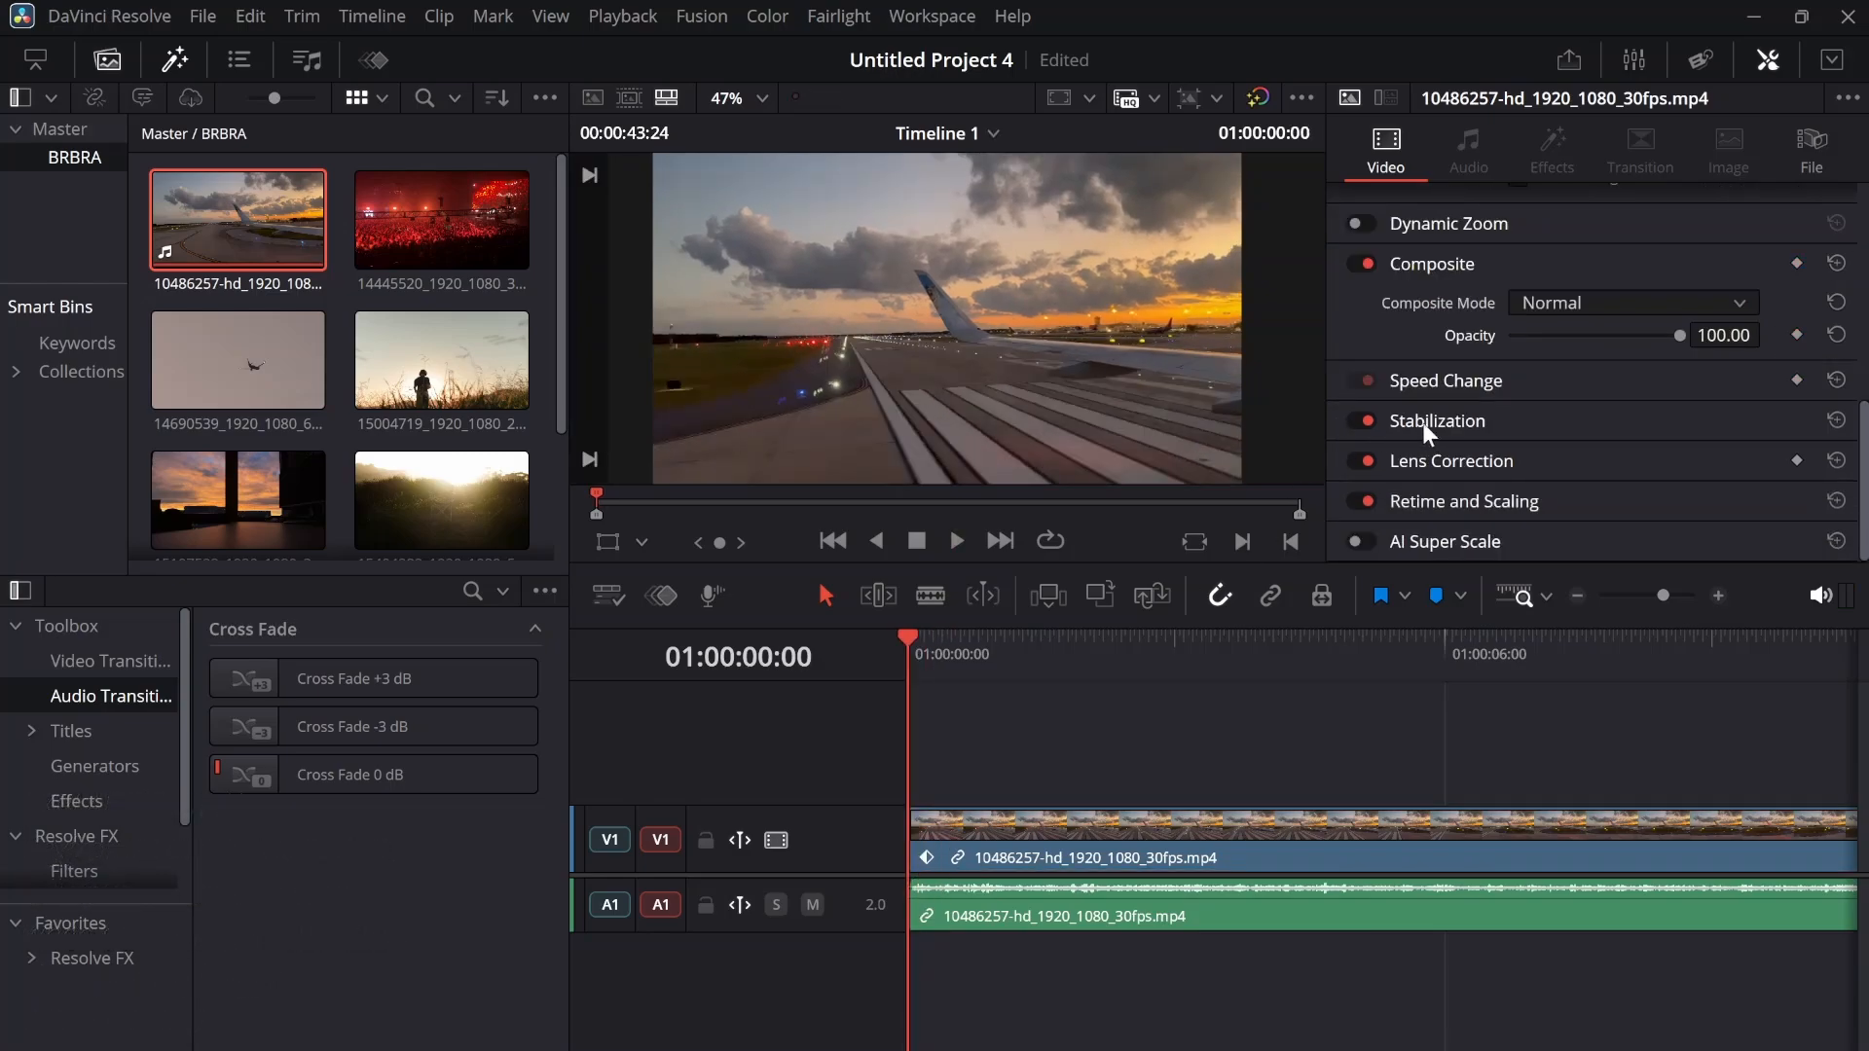
pyautogui.click(1456, 382)
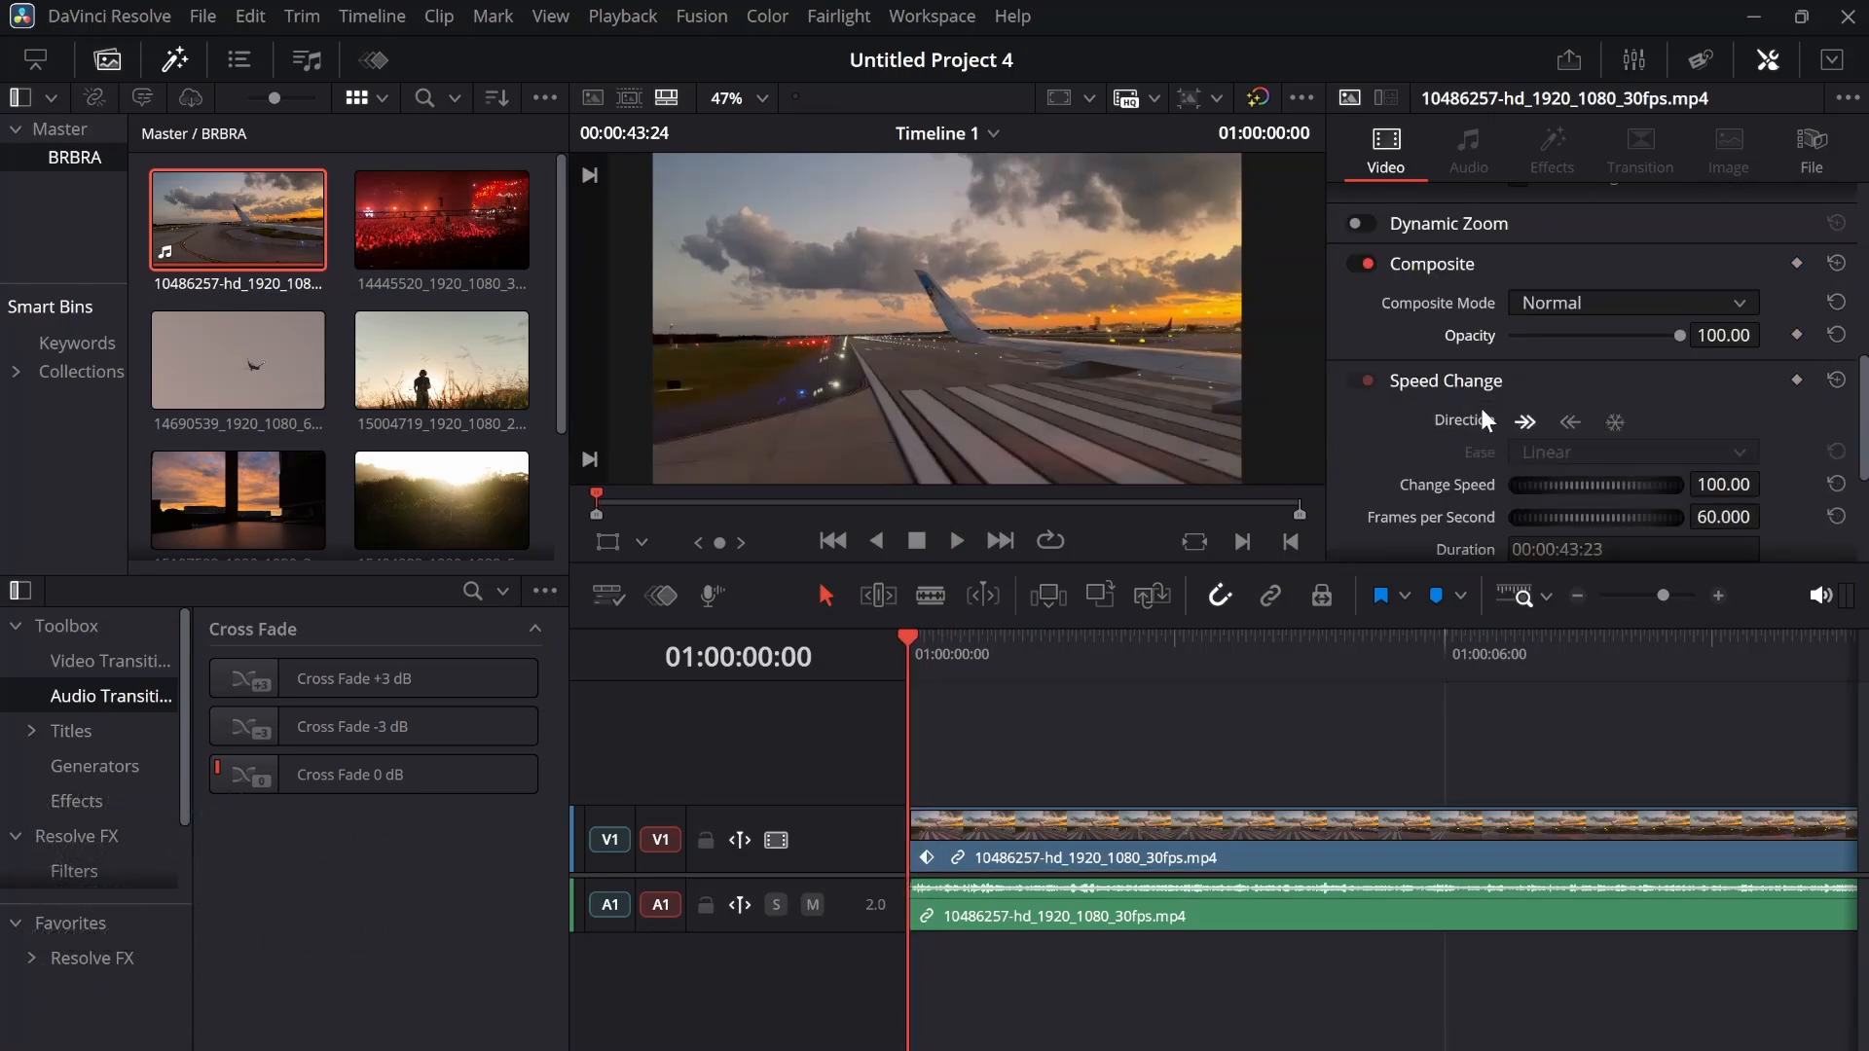
pyautogui.scroll(-1, 1508, 422)
pyautogui.moveTo(1537, 429); pyautogui.dragTo(1797, 420)
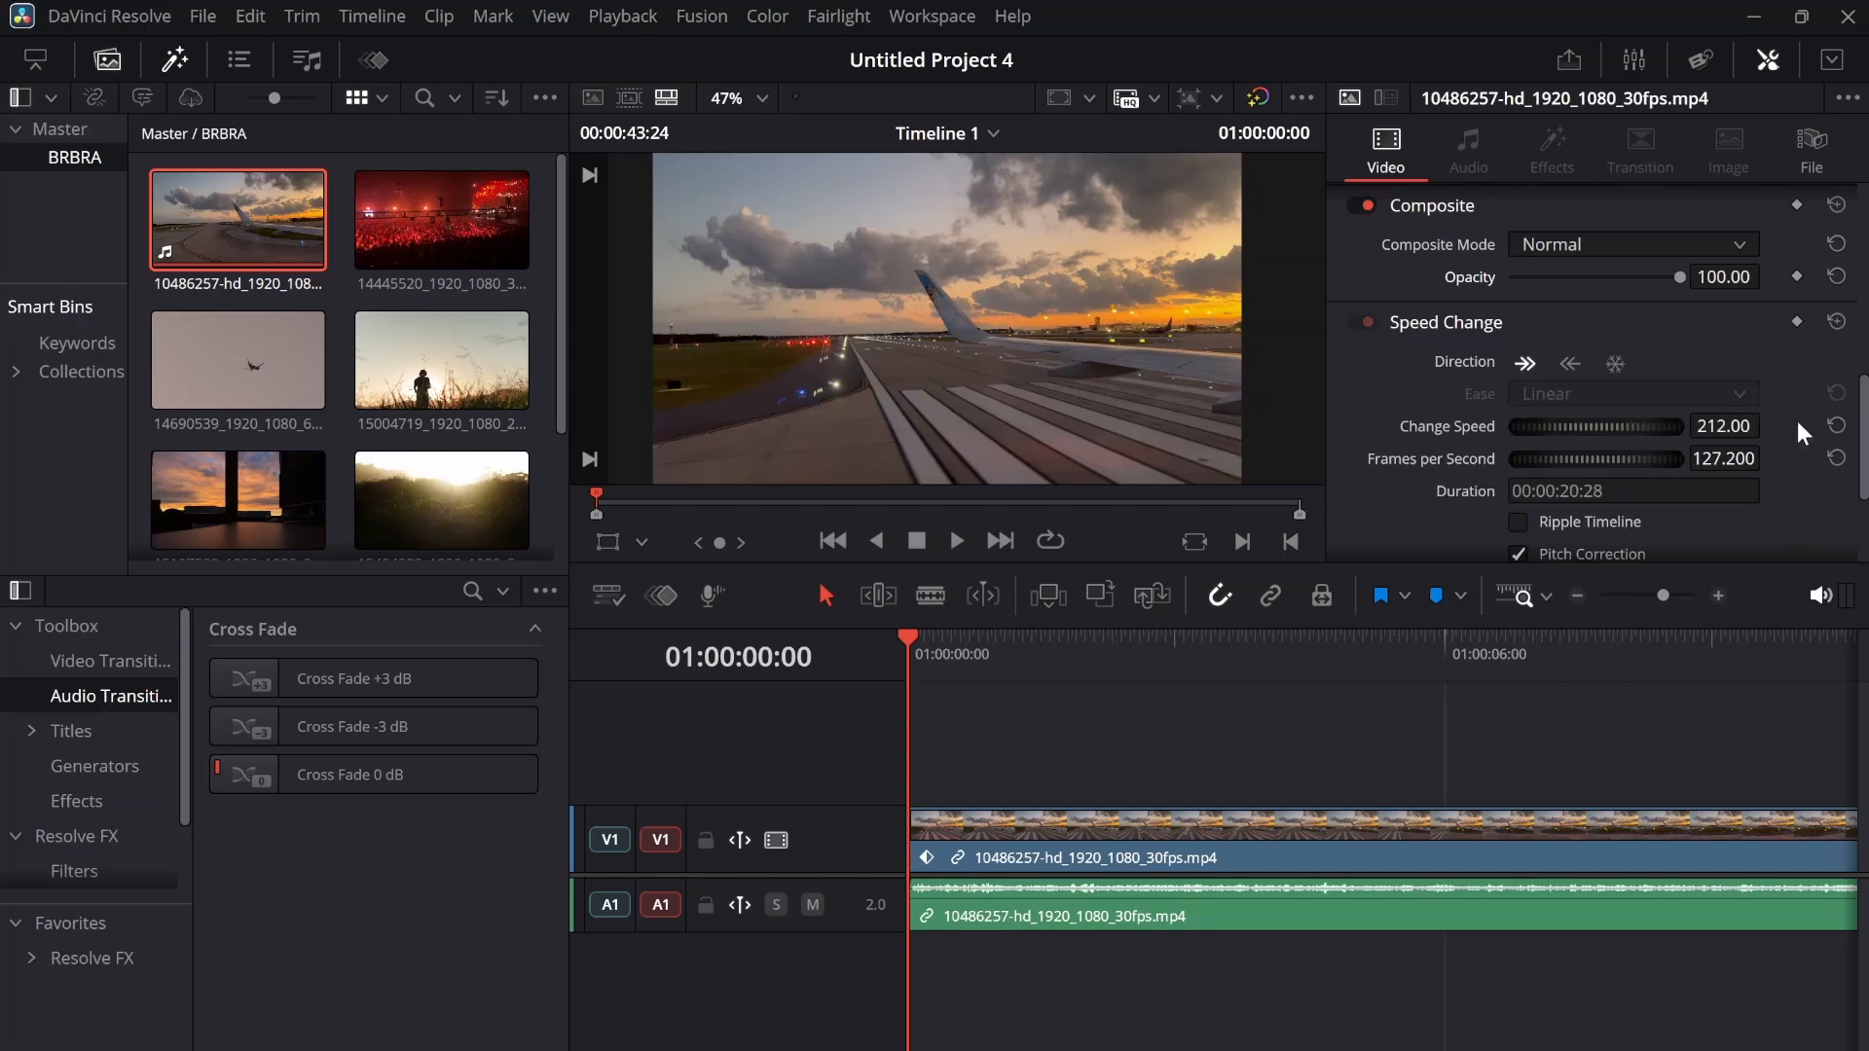
pyautogui.click(1835, 425)
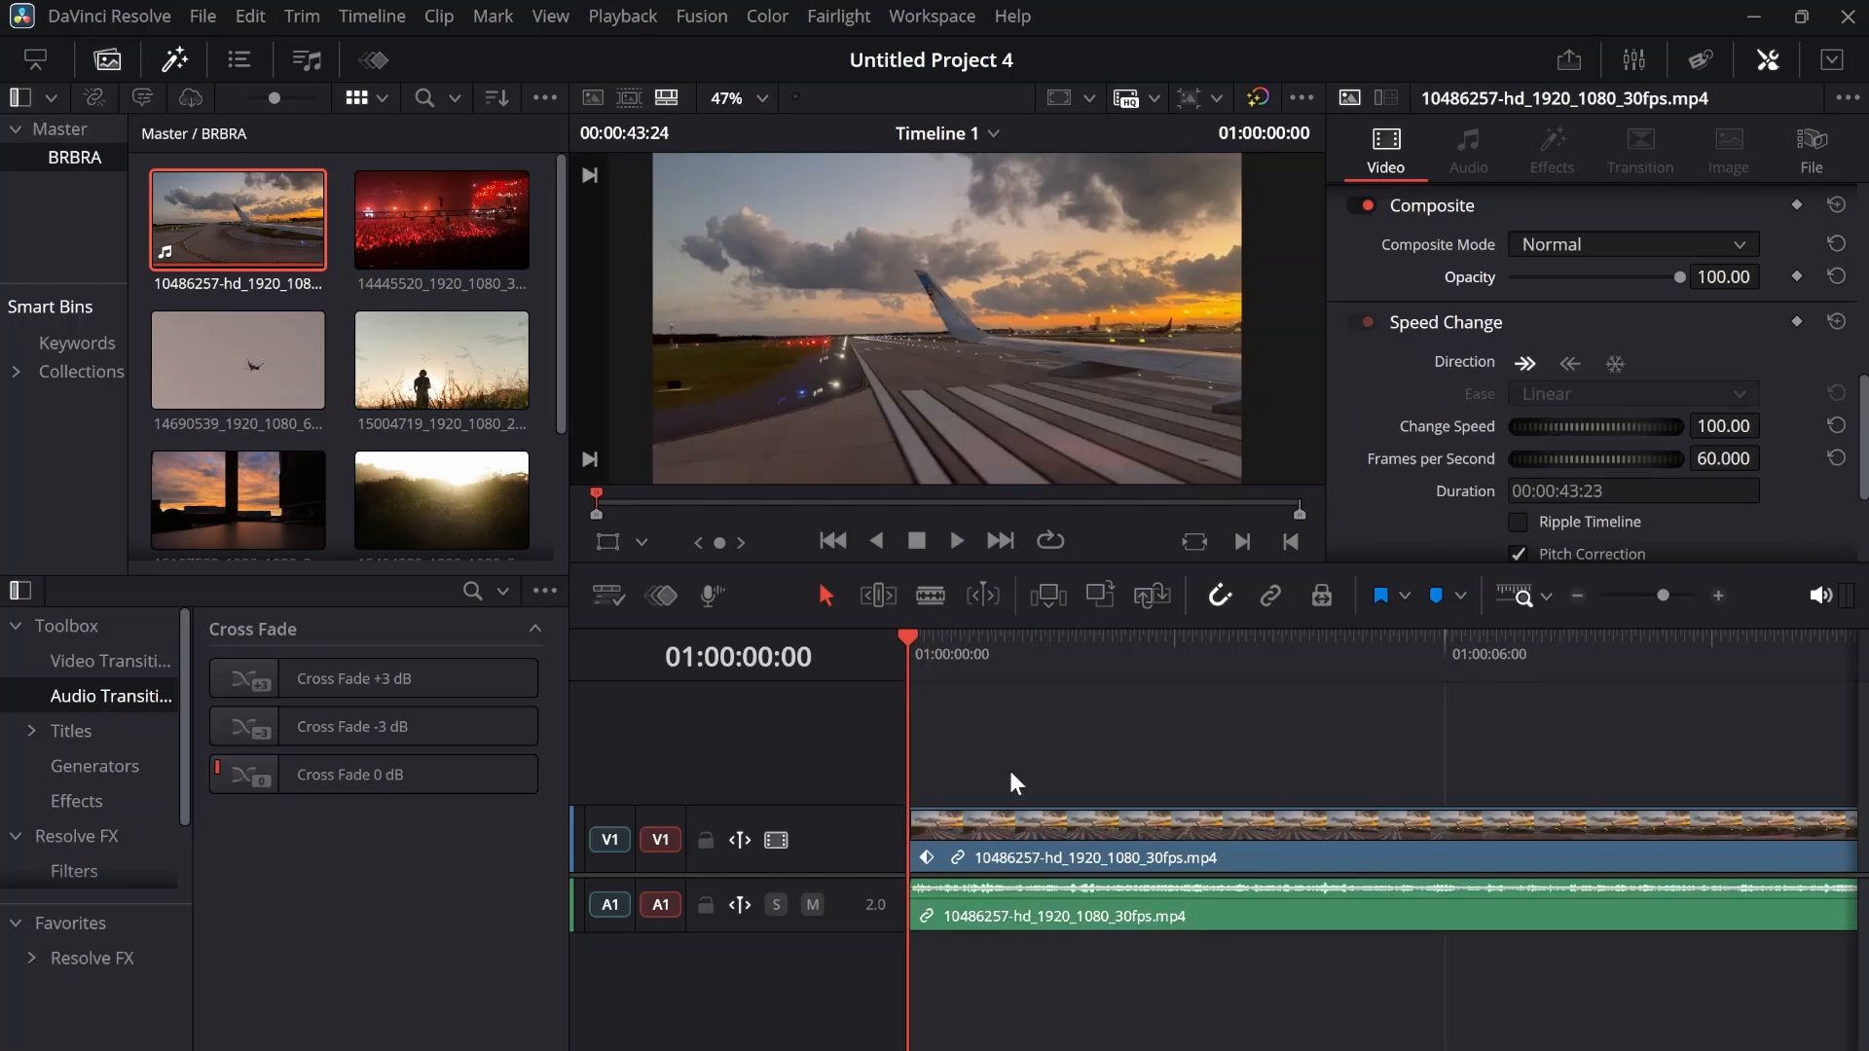
# Split the clip's video and audio at 01:00:02:58 and save the project
pyautogui.click(1172, 640)
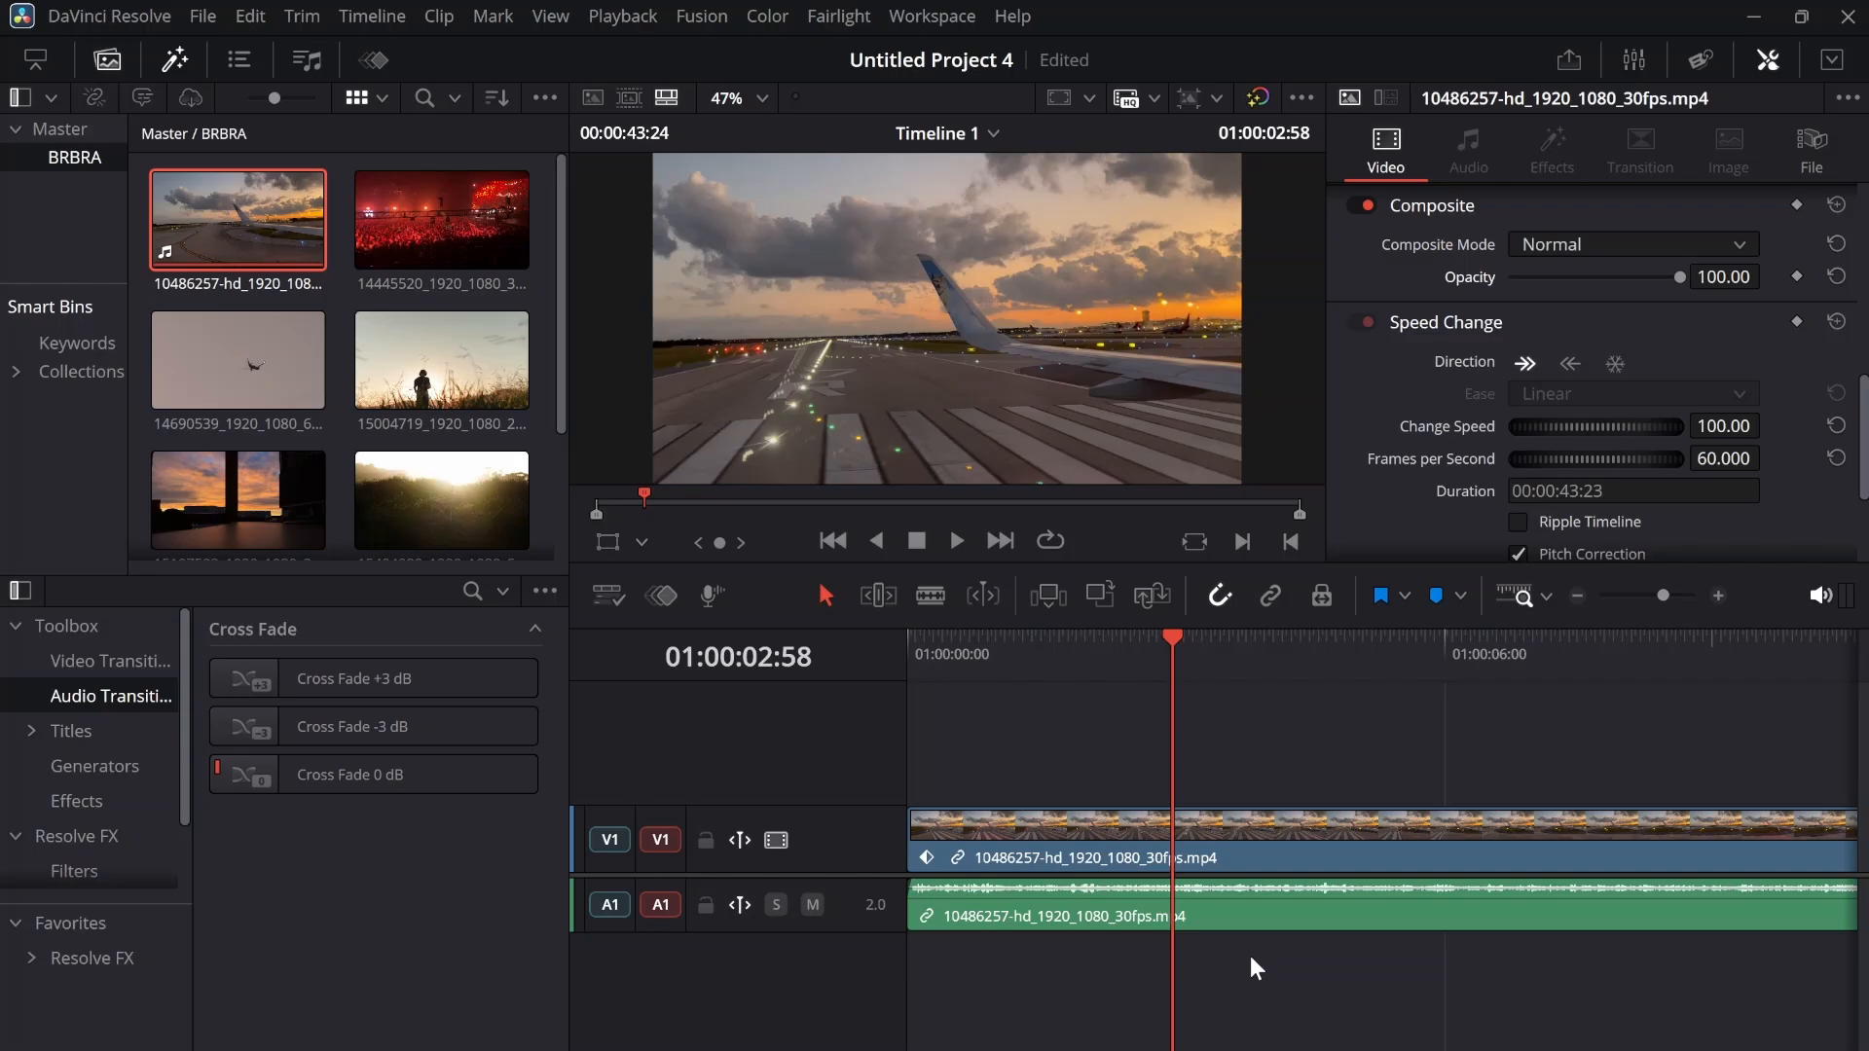
pyautogui.hotkey('ctrl', 'b')
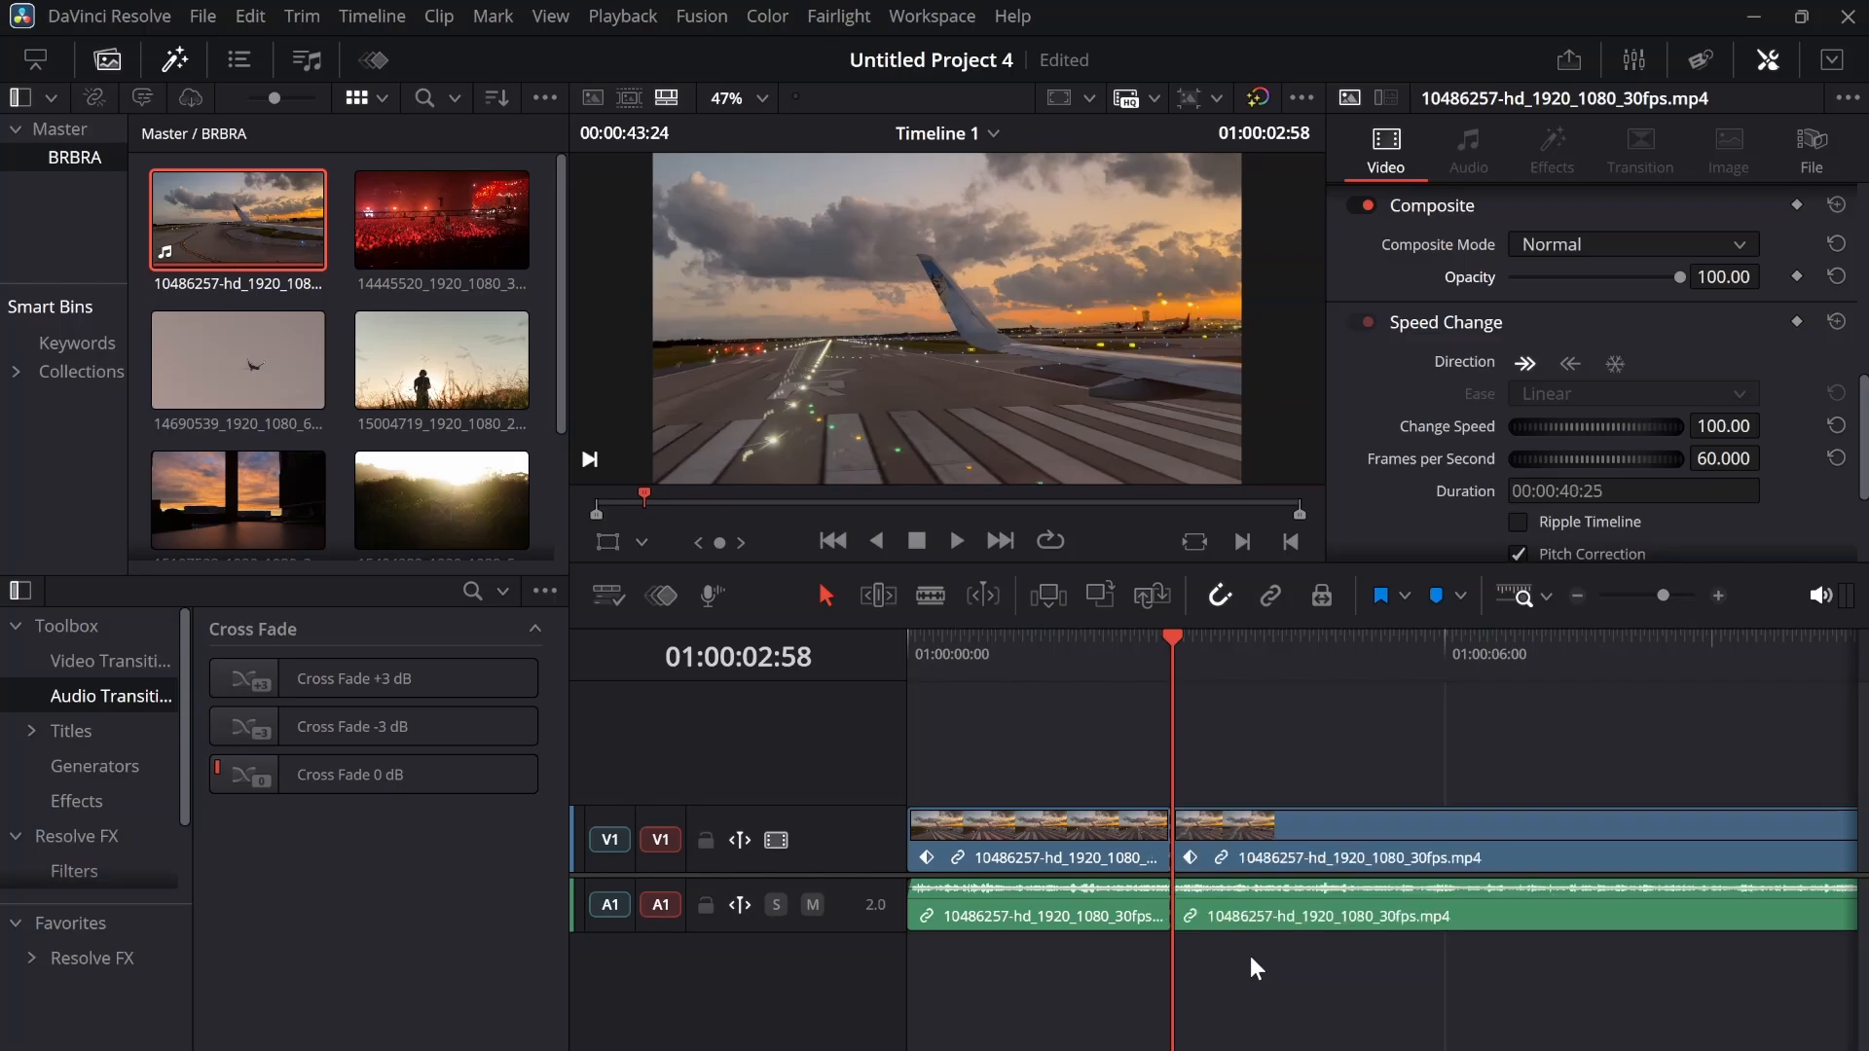
pyautogui.hotkey('ctrl', 's')
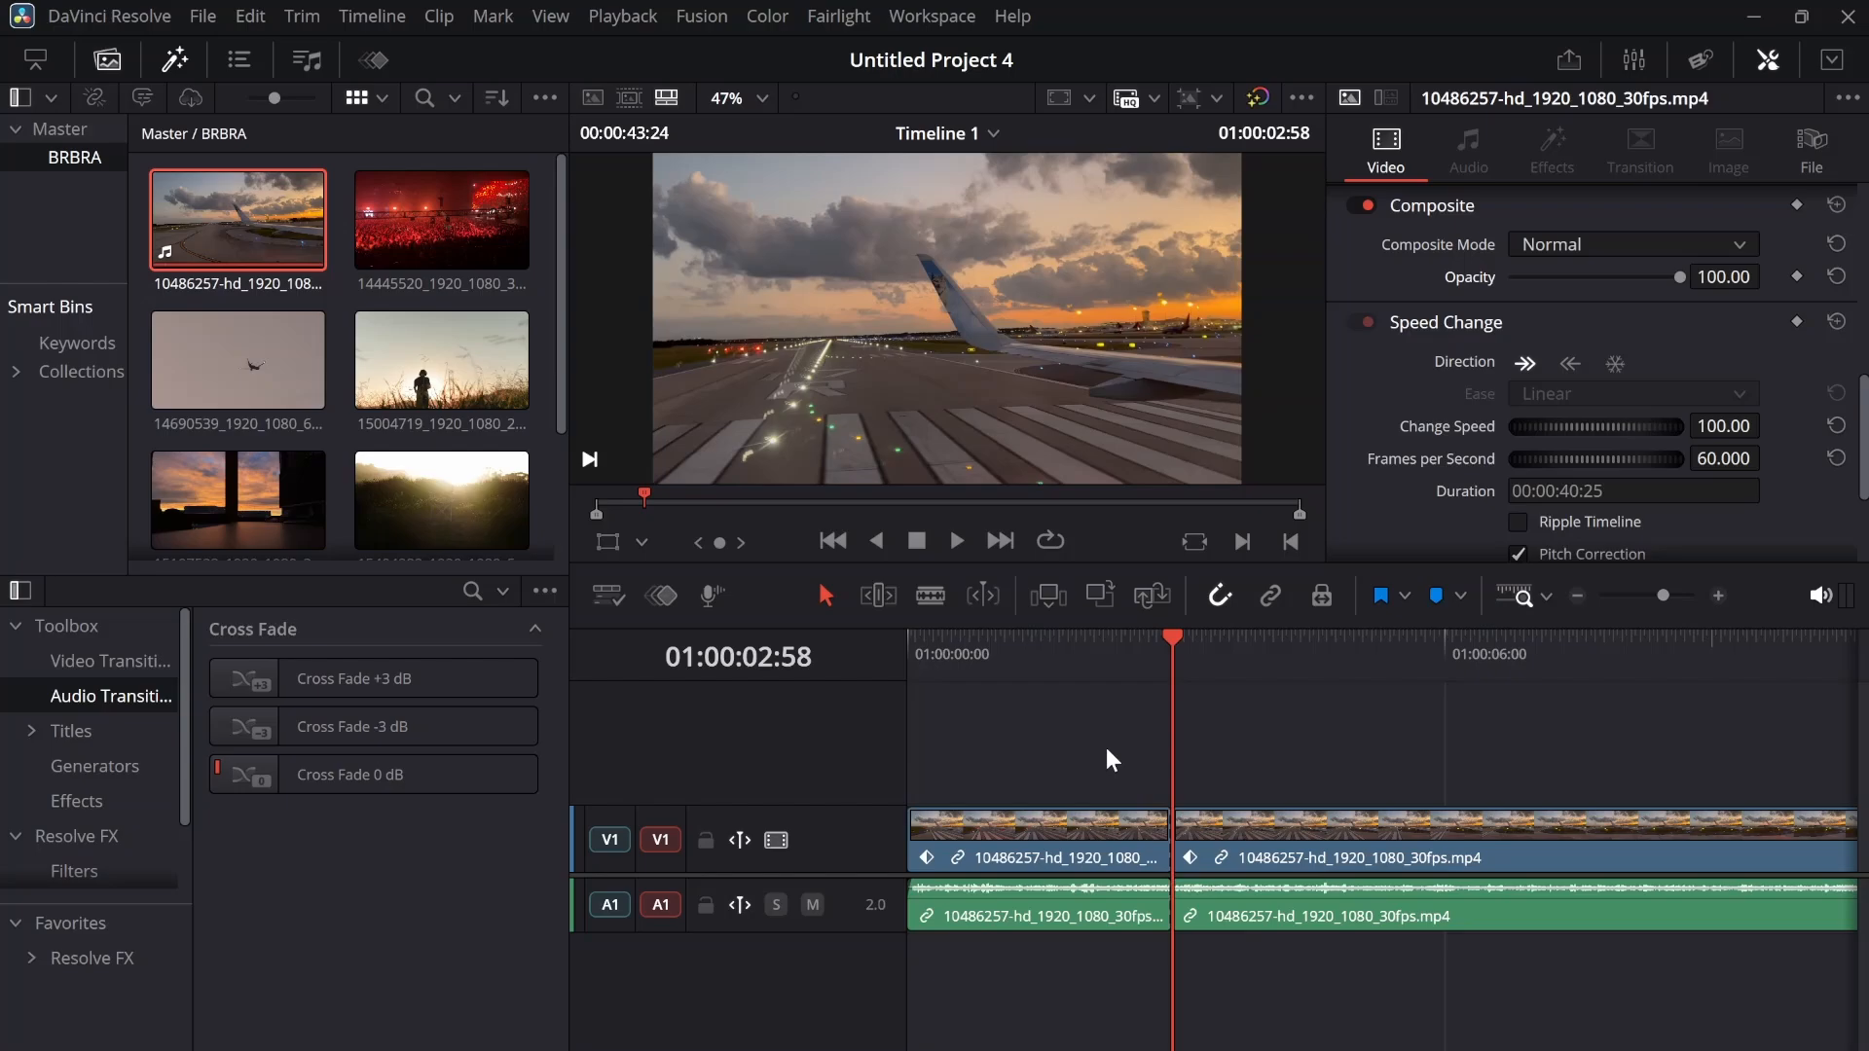
# Blade the video portion at about 1, 2.3, 3.8, 5.1 and 5.9 seconds on the timeline
pyautogui.press('b')
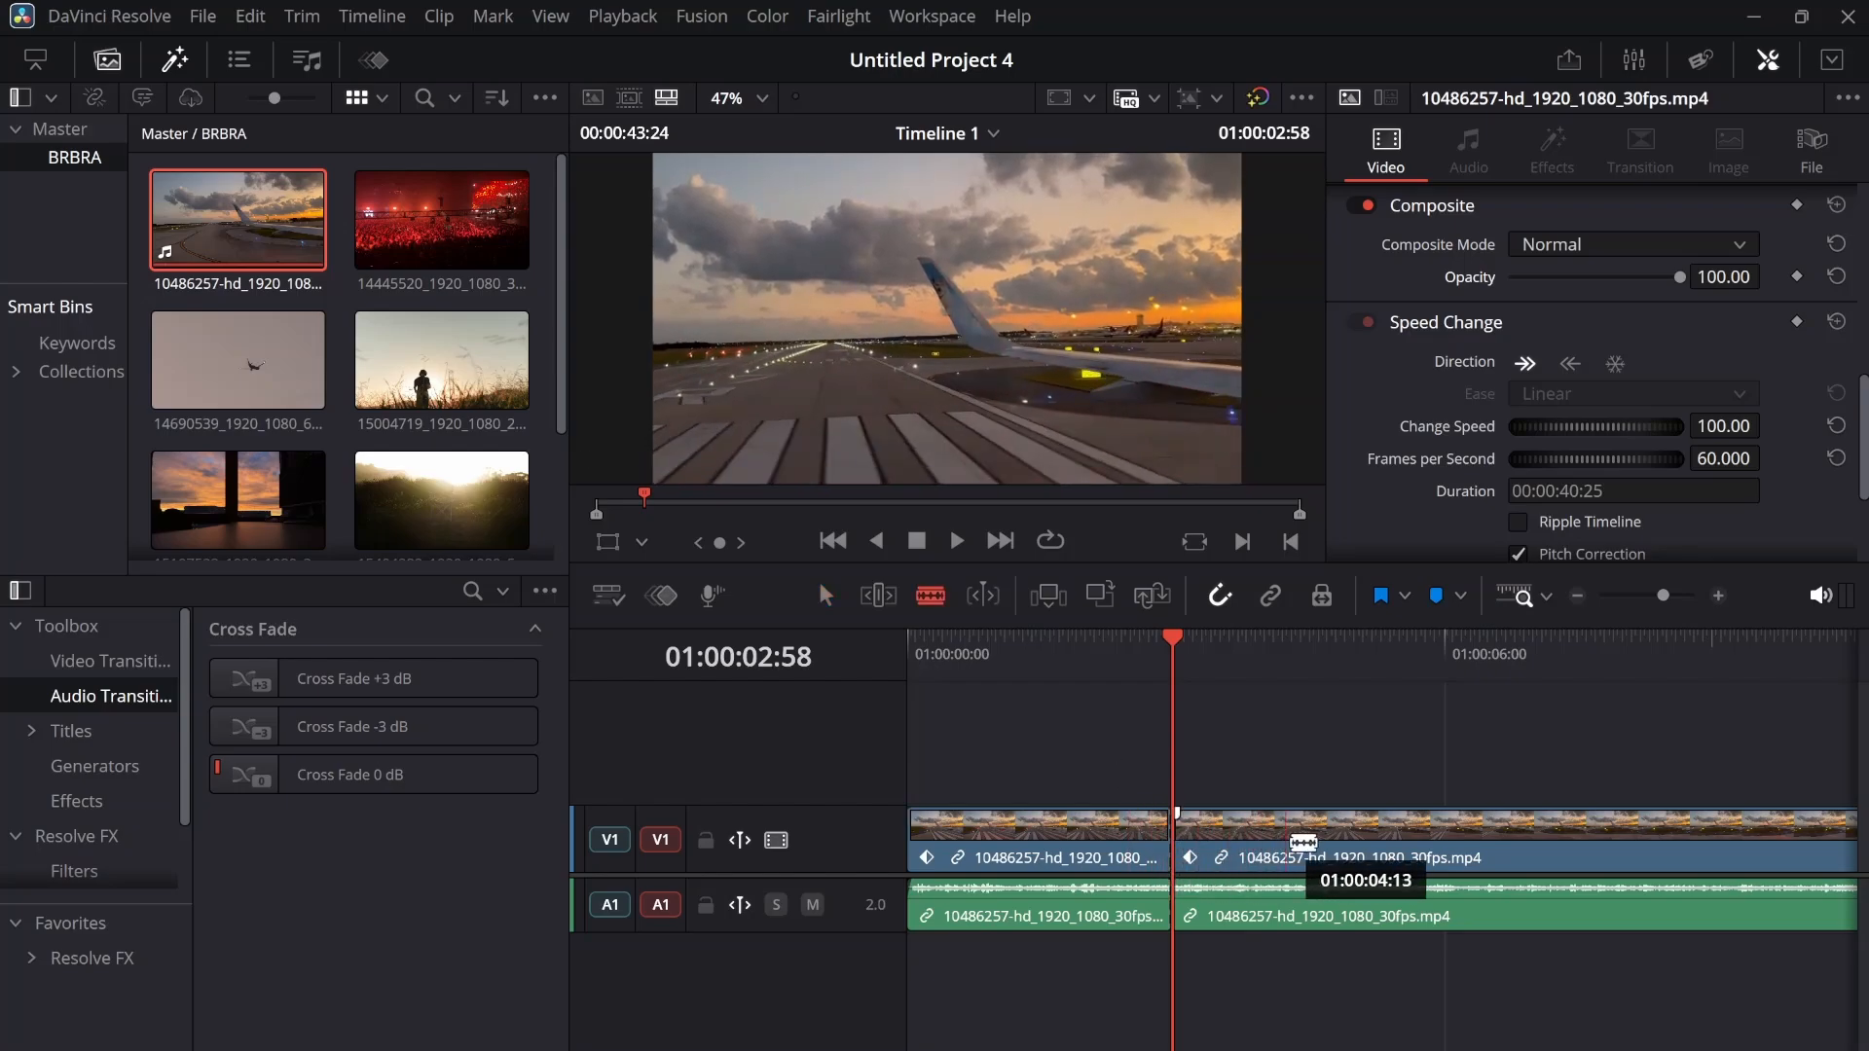
pyautogui.click(1362, 839)
pyautogui.click(1437, 838)
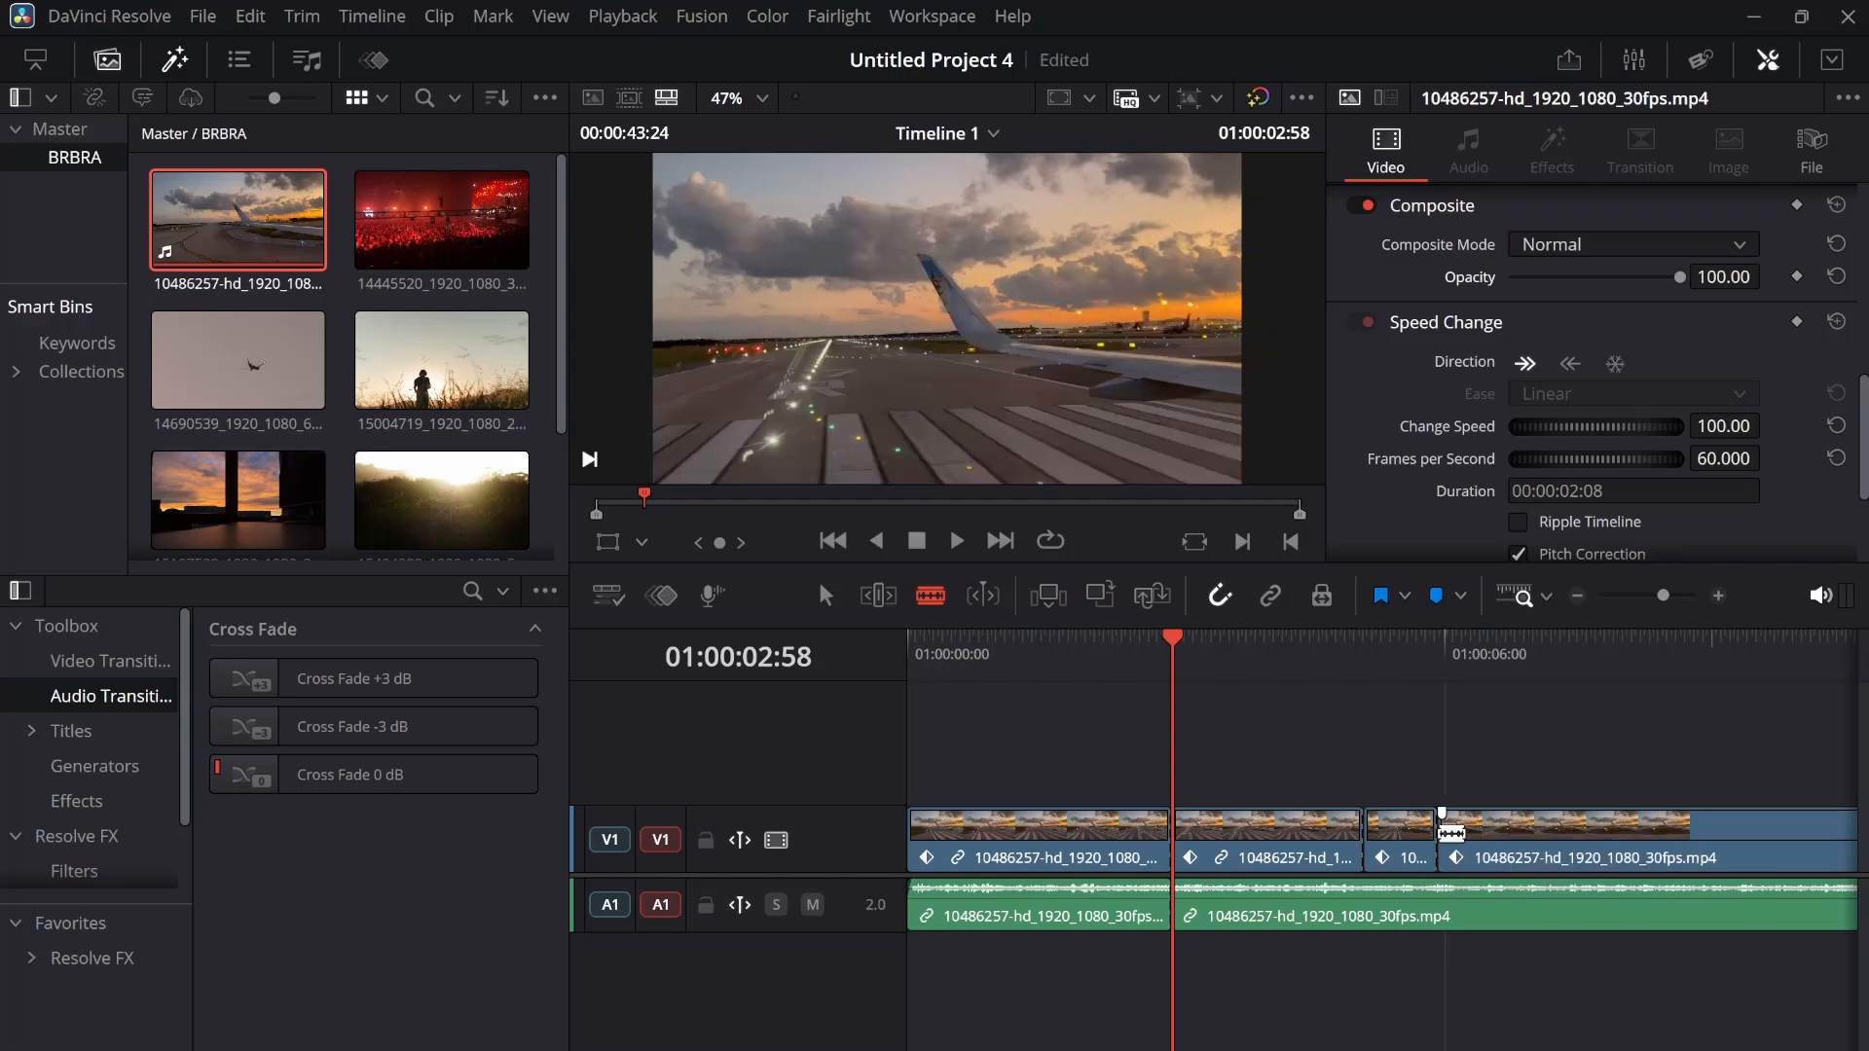
pyautogui.click(1248, 835)
pyautogui.click(997, 845)
pyautogui.click(1114, 853)
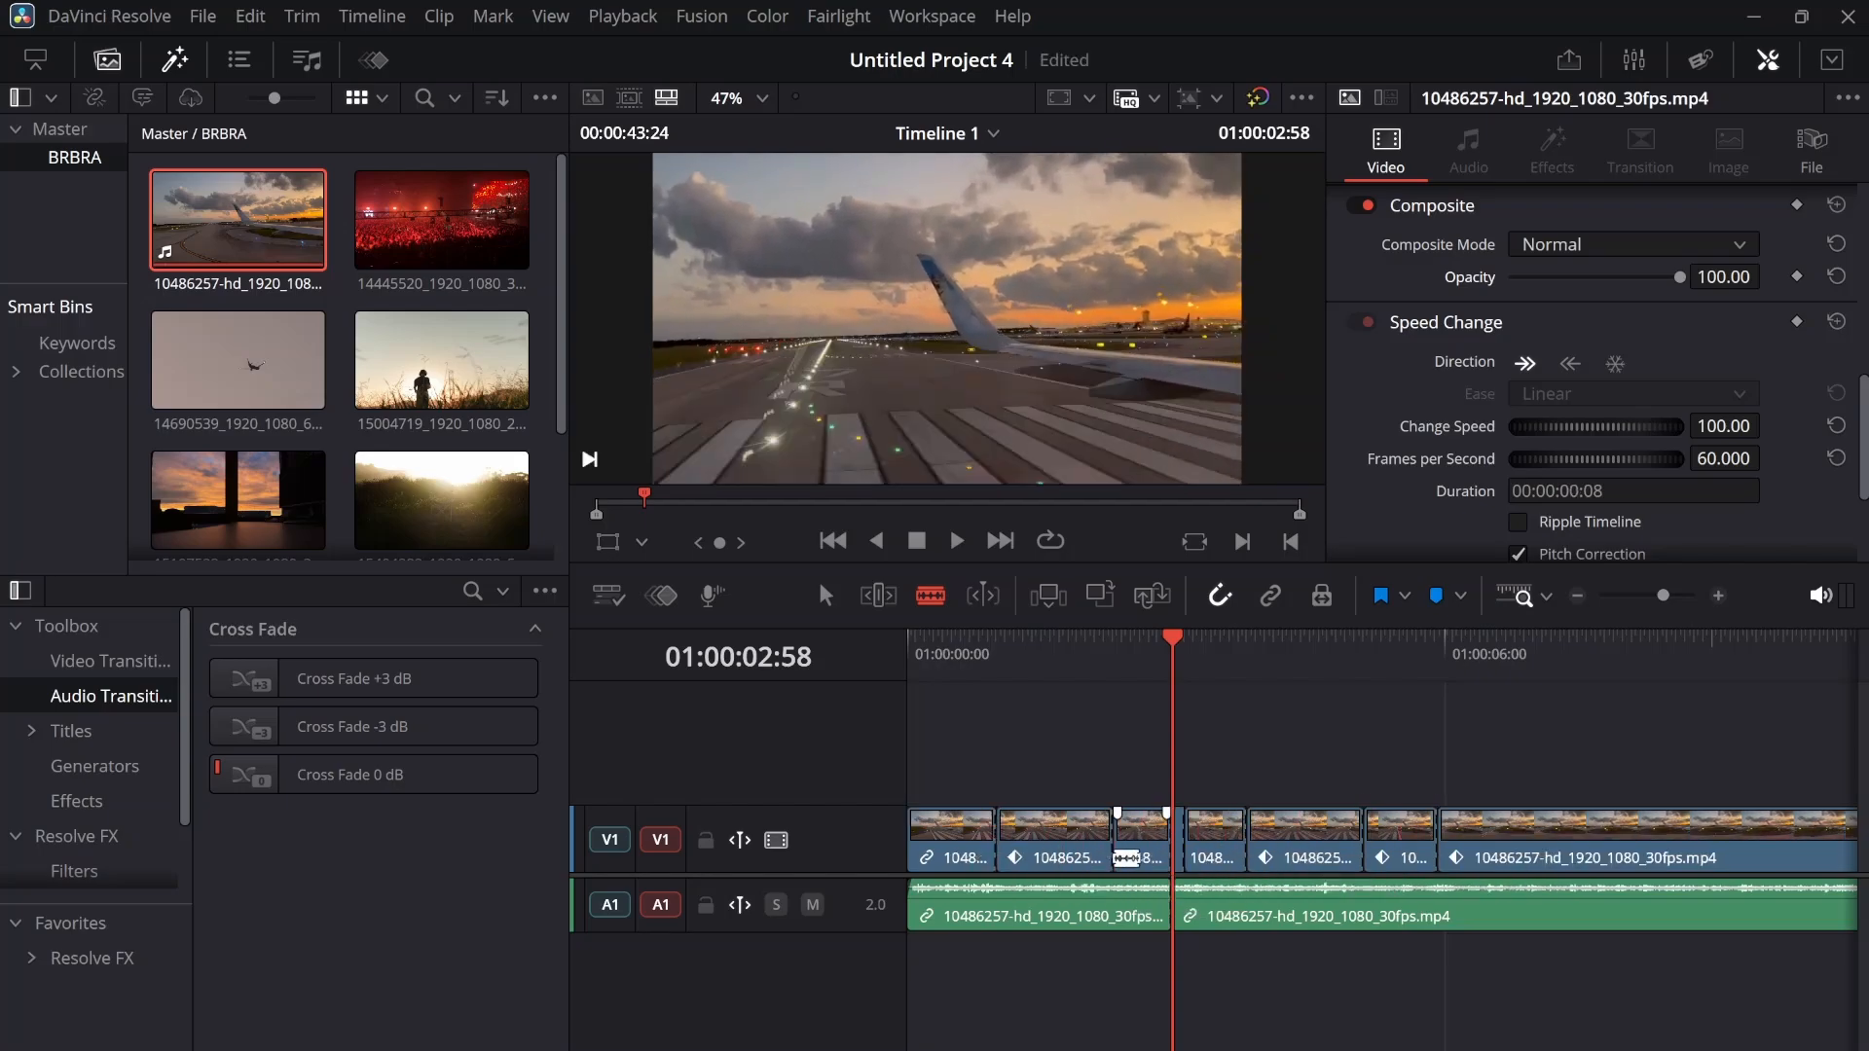
# Blade the audio portion at about 1, 3.8, 5.4 and 6.7 seconds, return to the selection tool and save the project
pyautogui.click(997, 912)
pyautogui.click(1247, 913)
pyautogui.click(1392, 911)
pyautogui.click(1506, 907)
pyautogui.press('a')
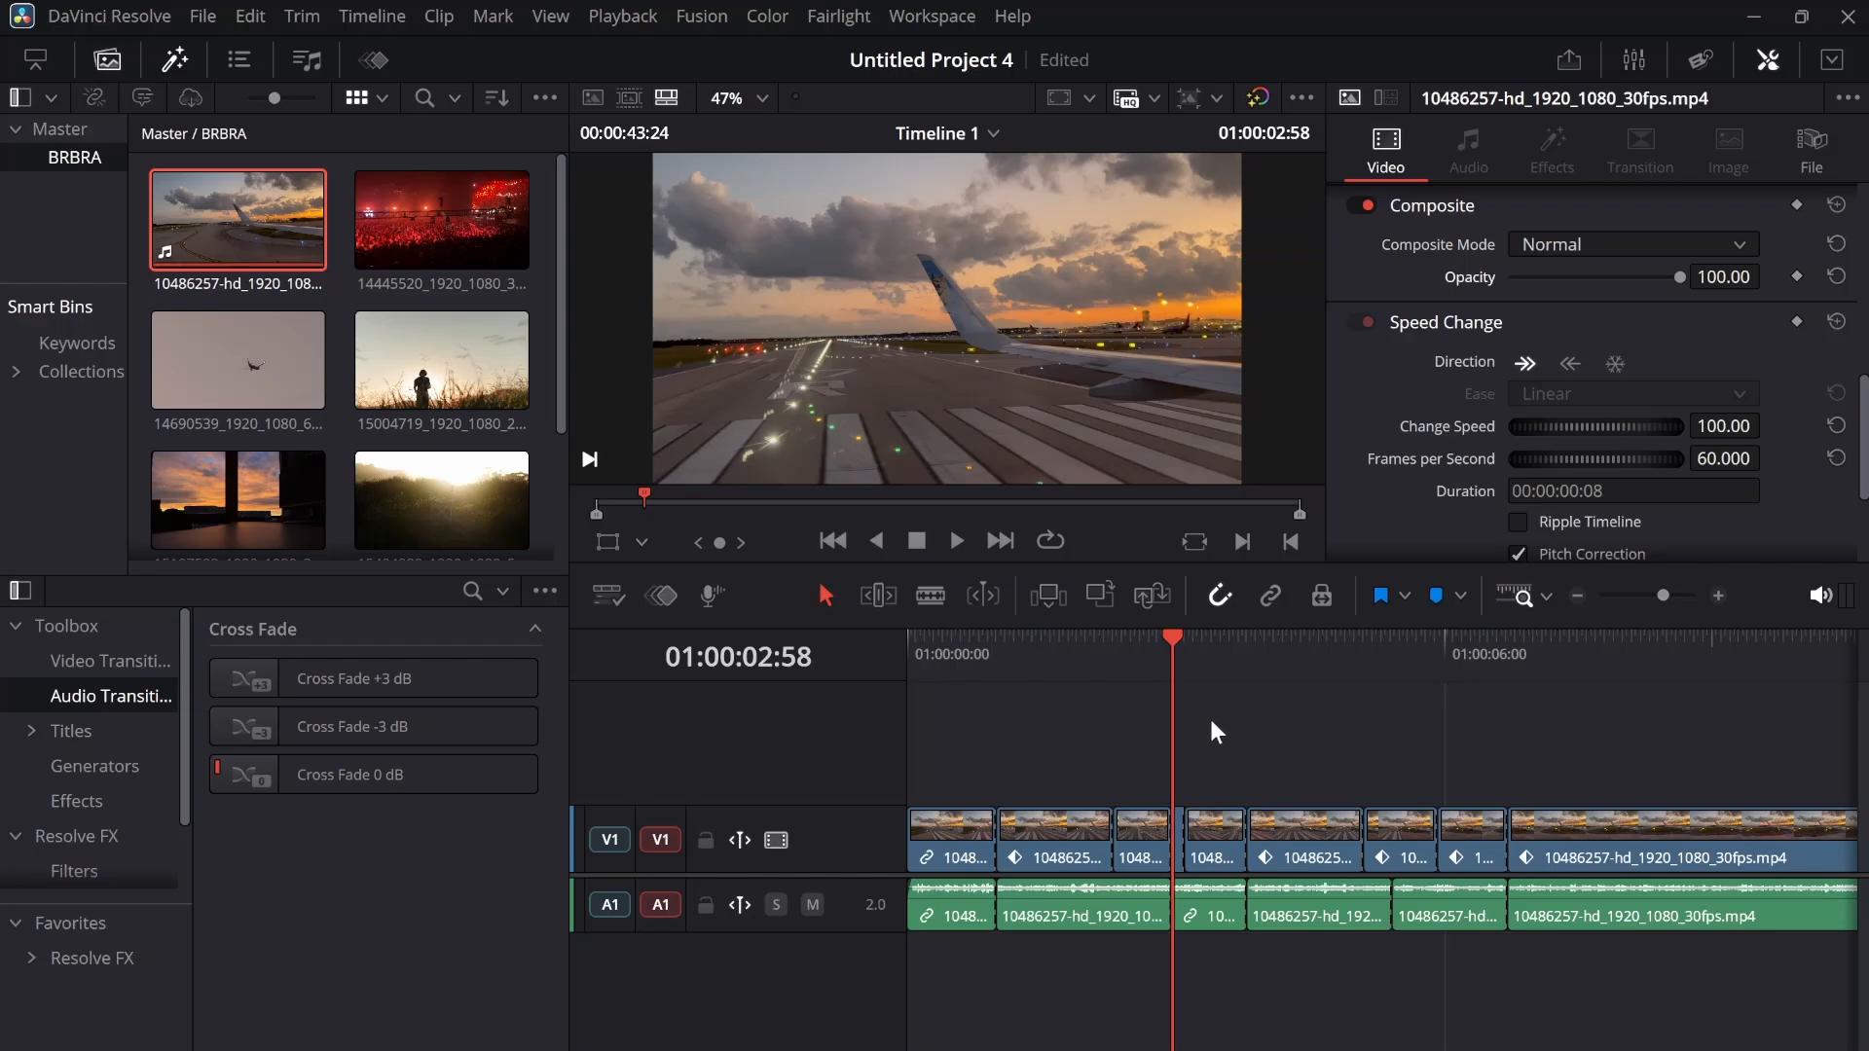
pyautogui.hotkey('ctrl', 's')
# Move the second video segment straight up onto a new video track V2, keeping its time position
pyautogui.click(1042, 835)
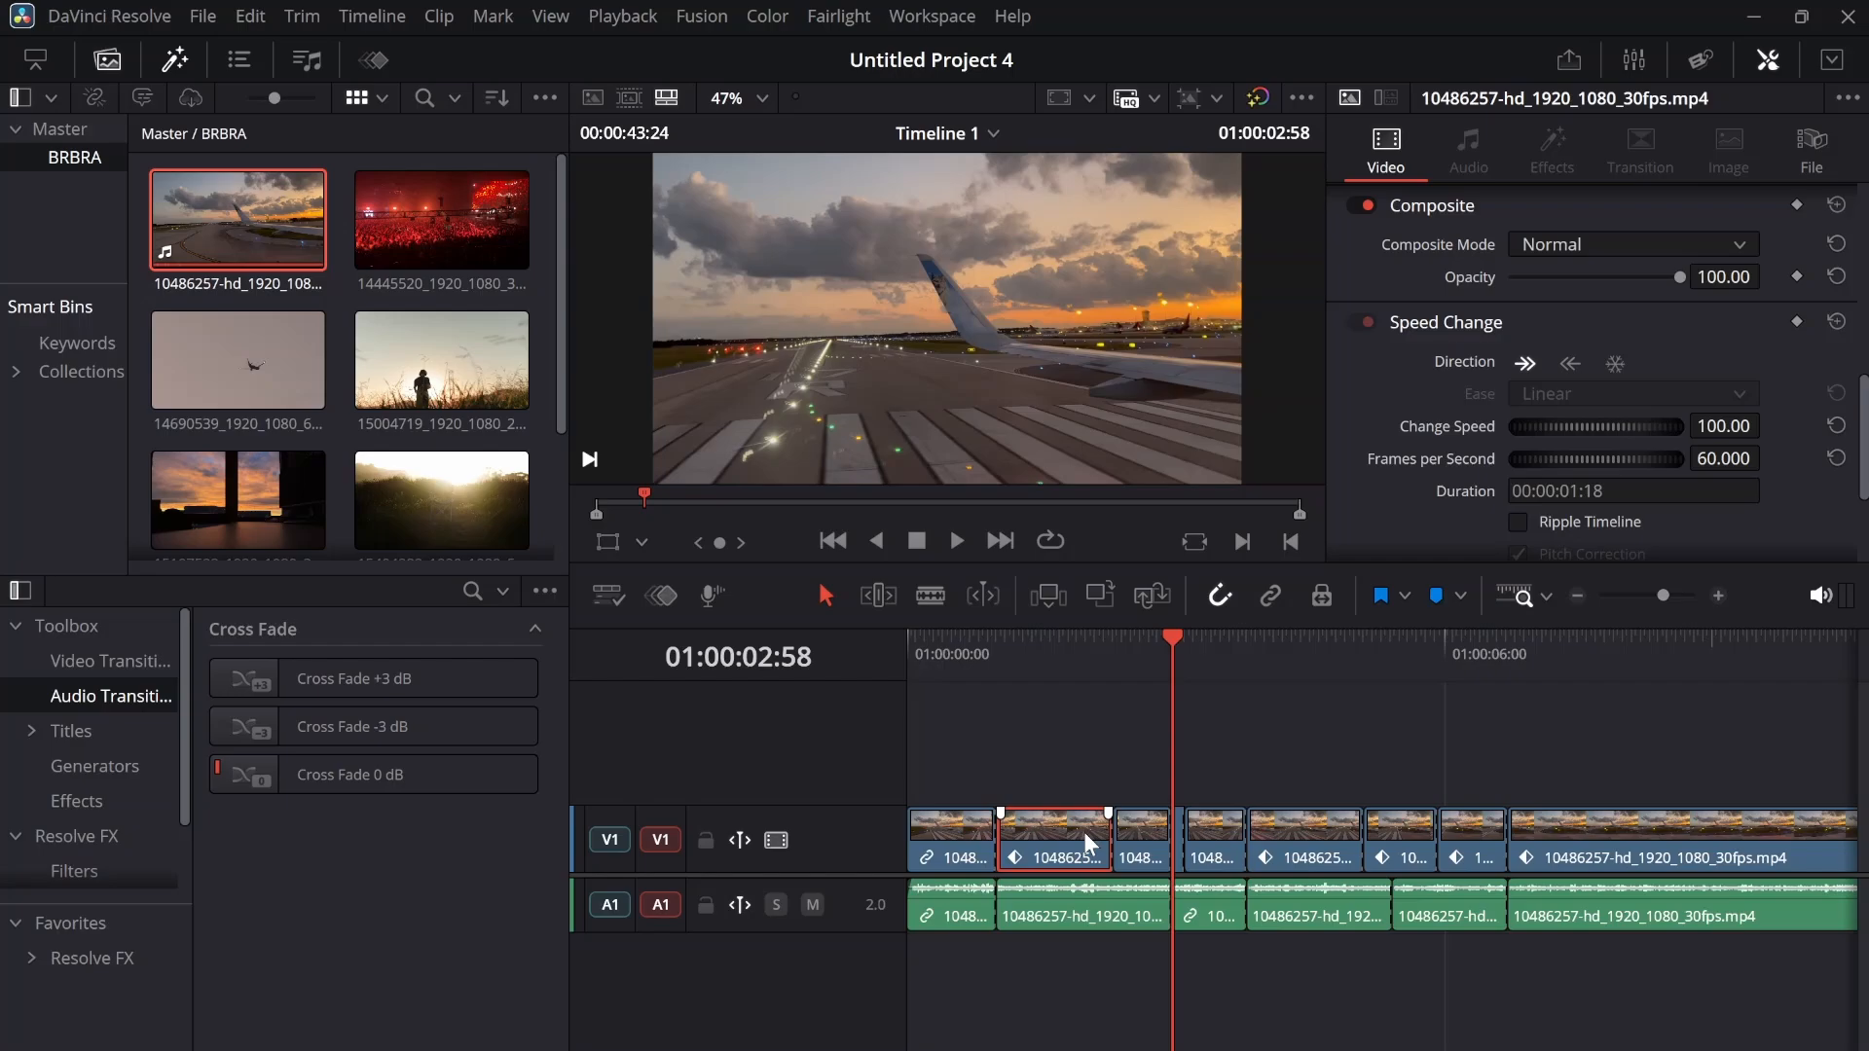
pyautogui.moveTo(1044, 825); pyautogui.dragTo(1044, 784)
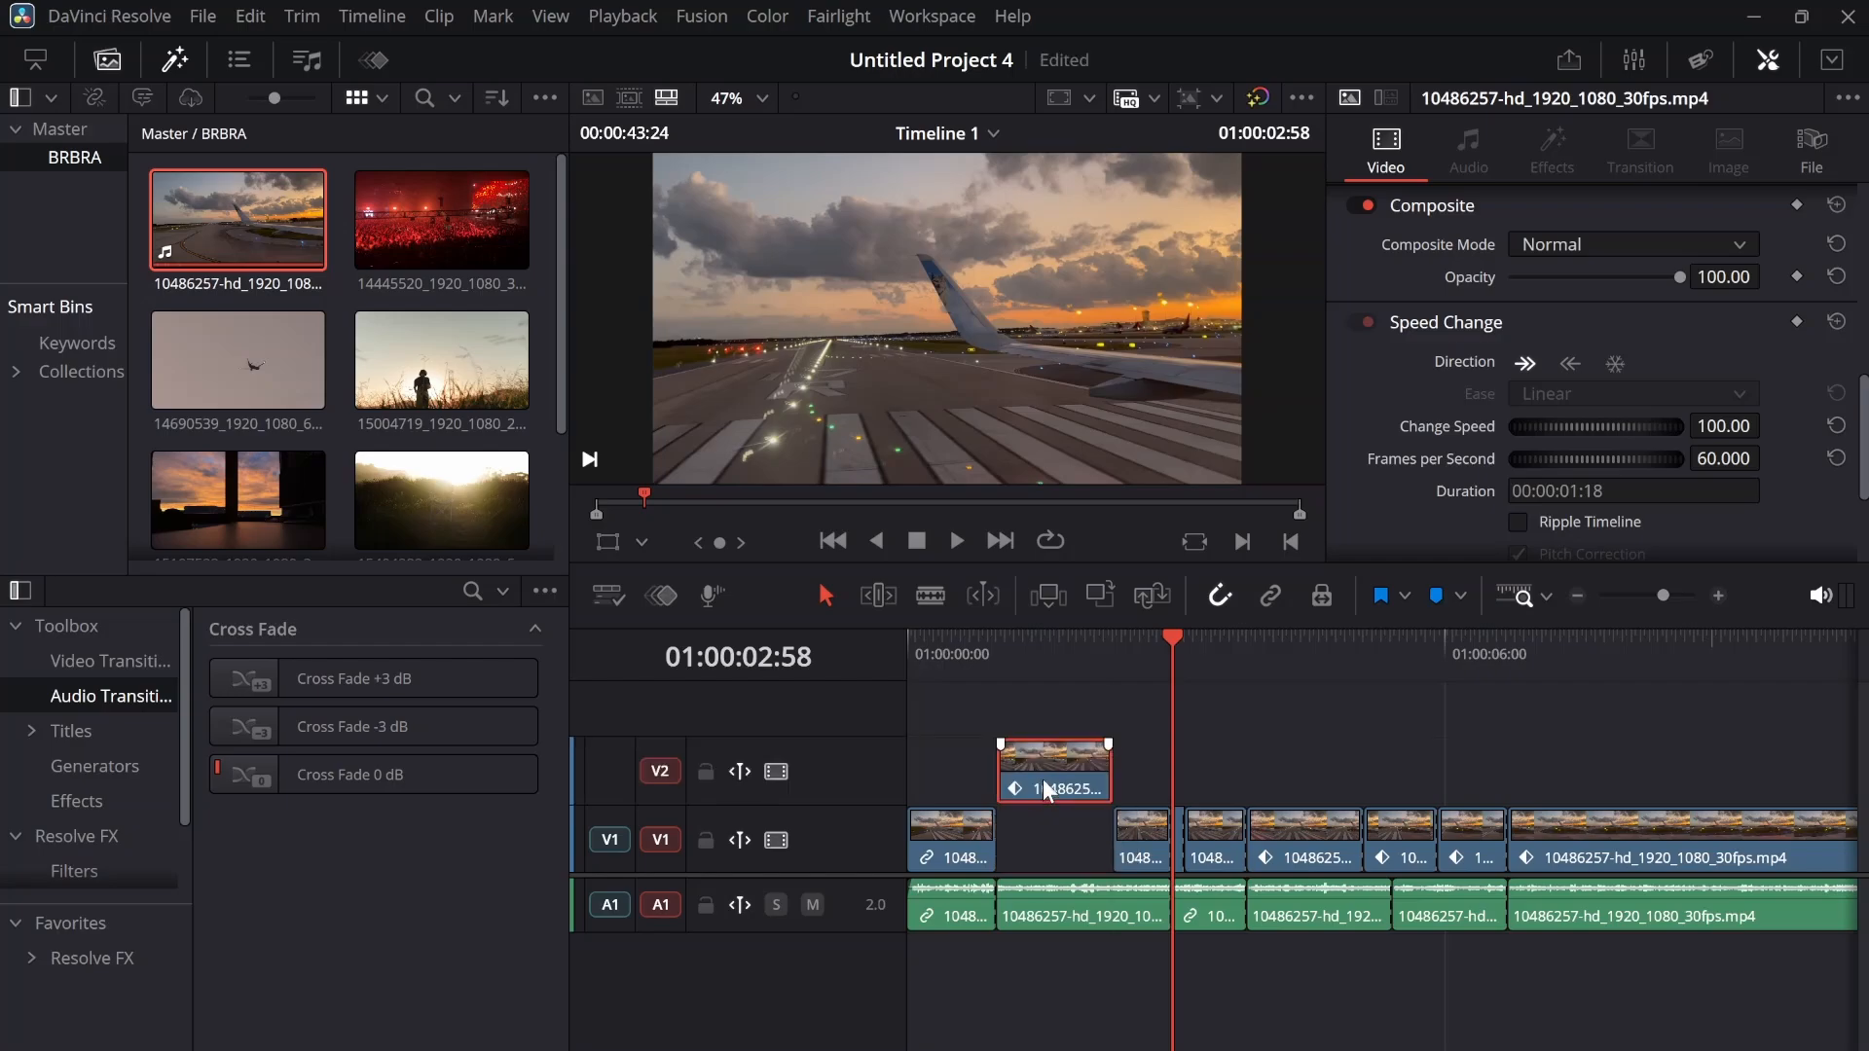
# Move the second audio segment onto a new audio track A2 and extend its end to about 4.7 seconds in length
pyautogui.moveTo(1060, 921); pyautogui.dragTo(1410, 964)
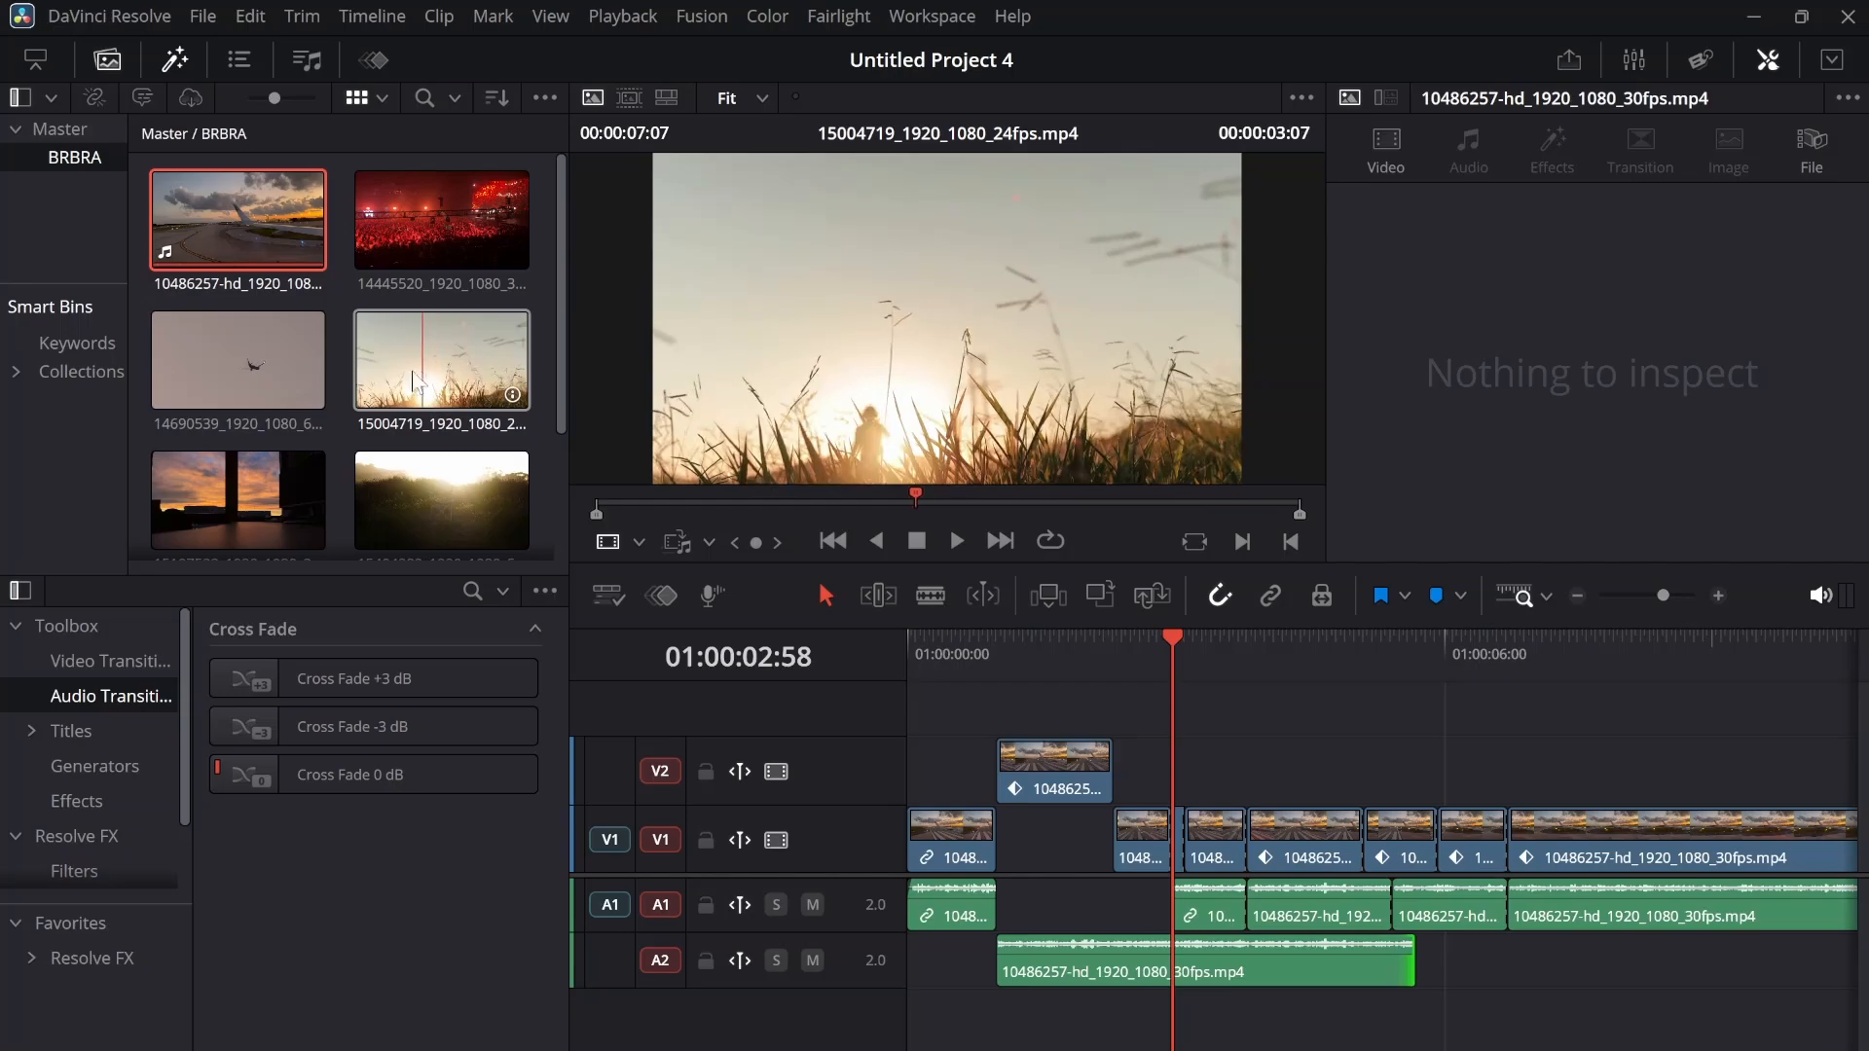
# Place the clip 15004719_1920_1080_24fps.mp4 on a new track V3 from about 1.6 seconds, with a fade-in of about 1.3 seconds
pyautogui.moveTo(414, 387); pyautogui.dragTo(1056, 677)
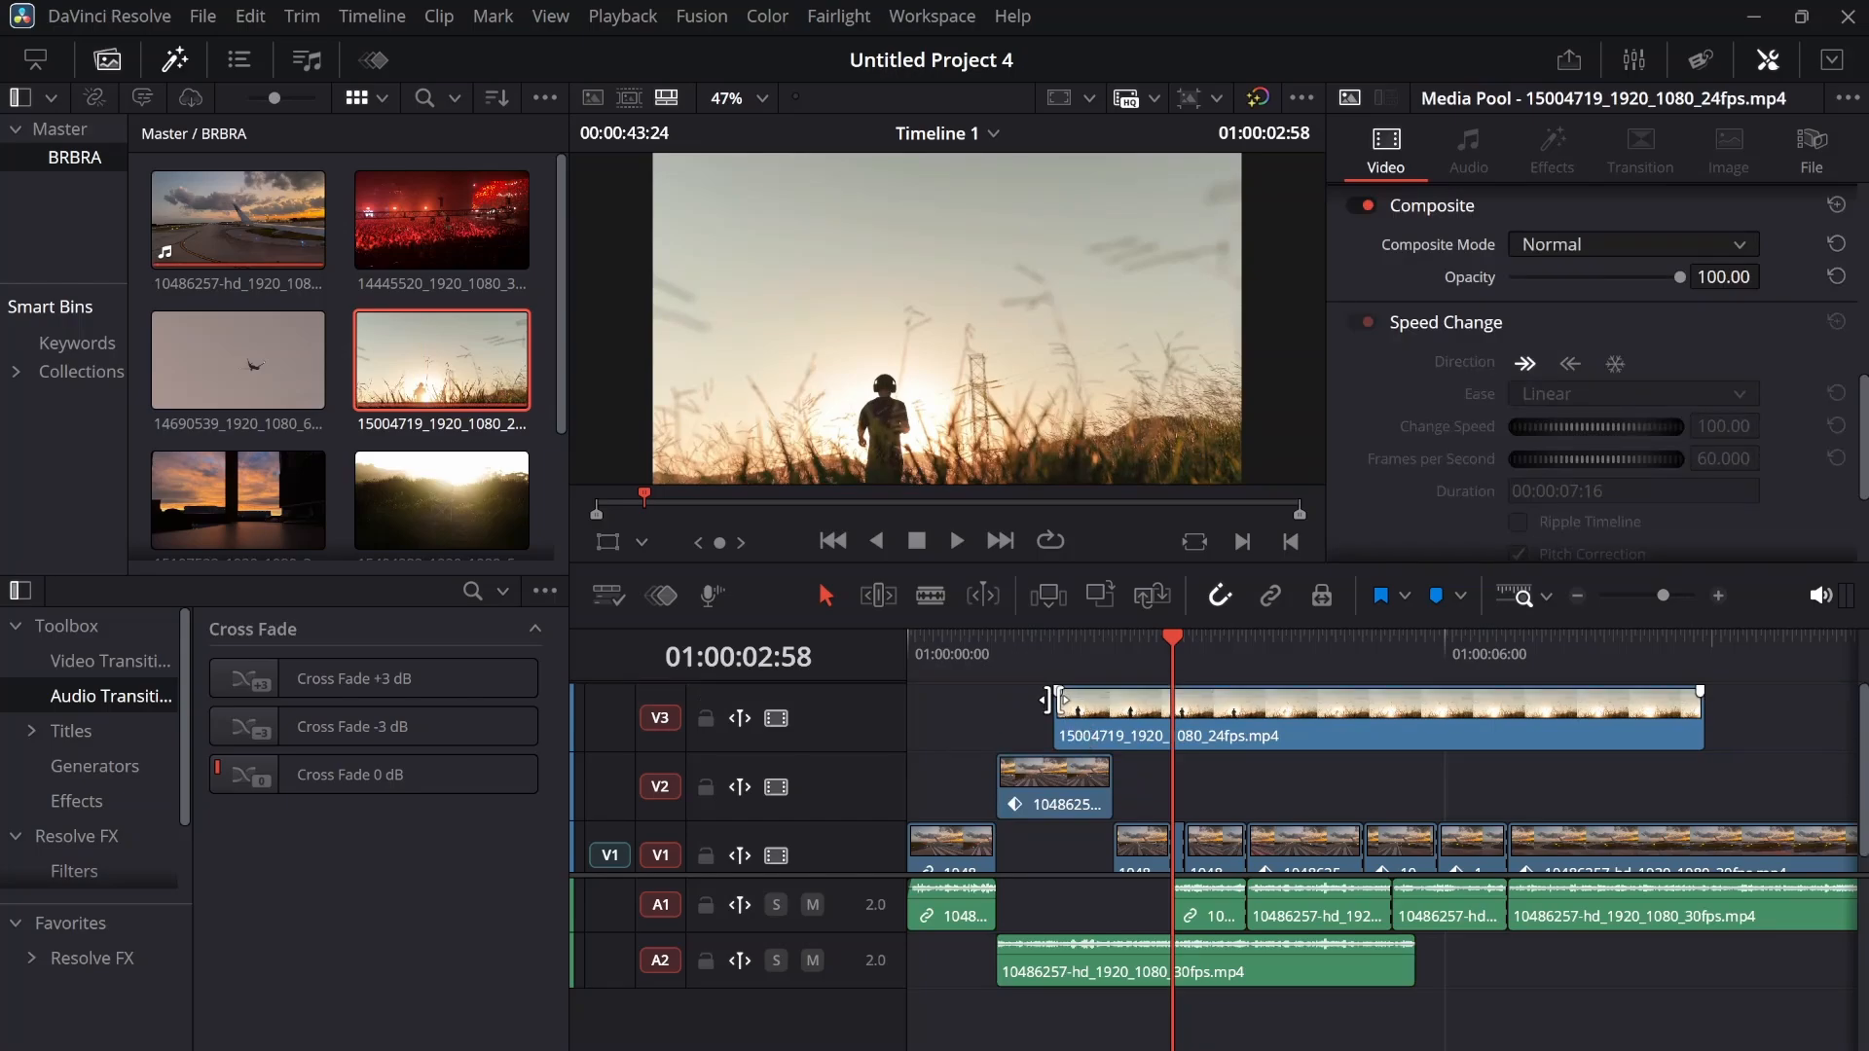
pyautogui.moveTo(1058, 691); pyautogui.dragTo(1173, 693)
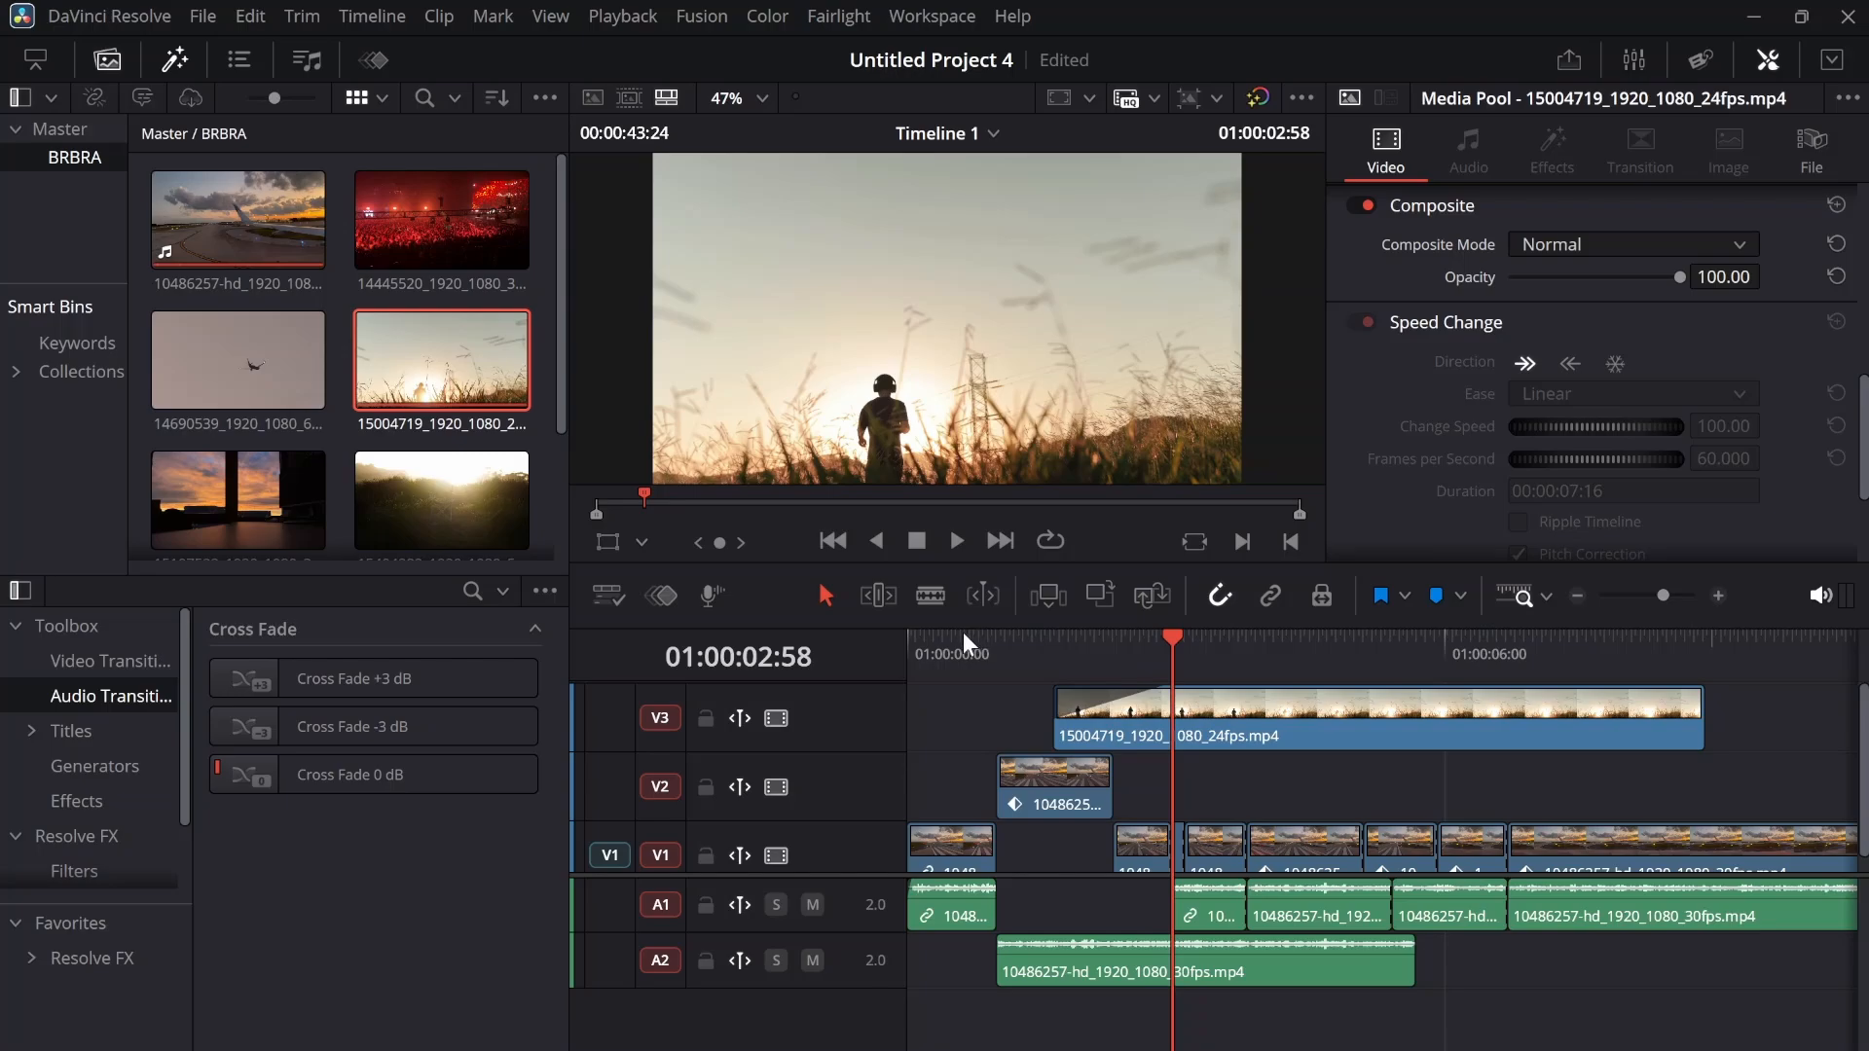
pyautogui.click(966, 633)
pyautogui.click(1113, 645)
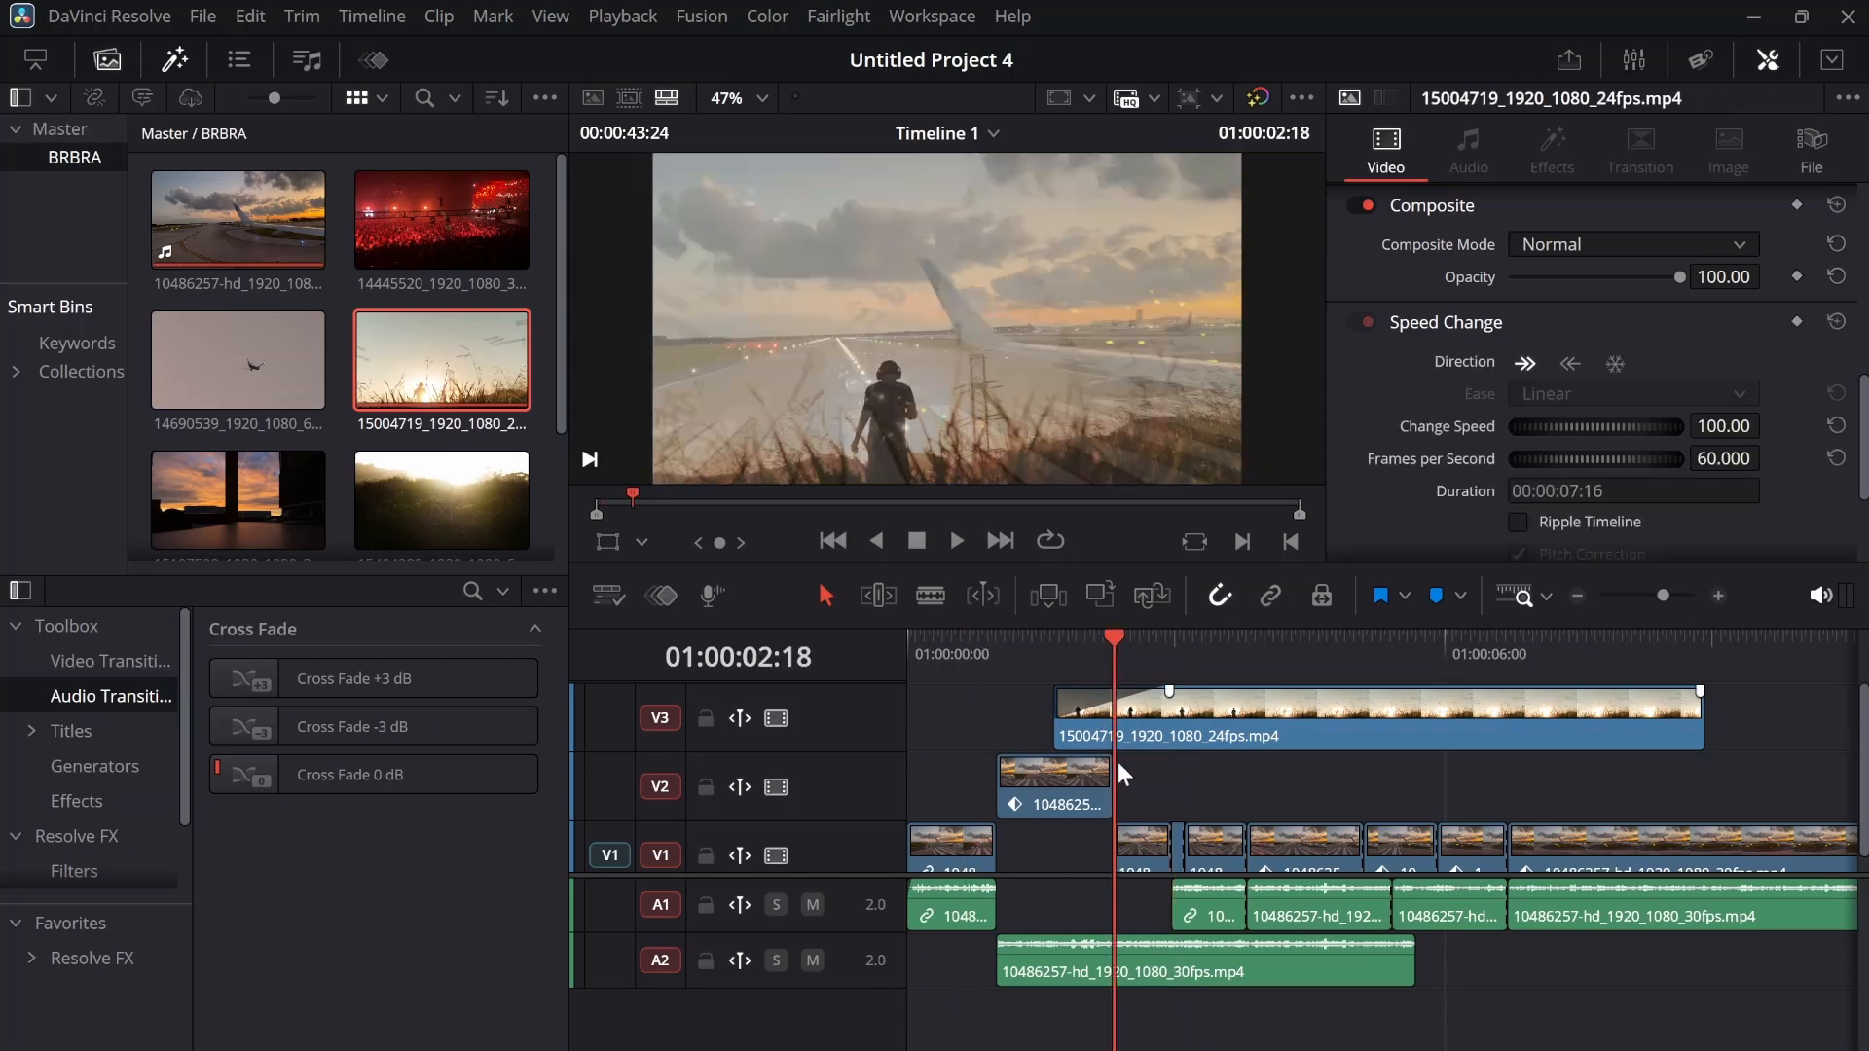
# Blade the A2 audio at 01:00:02:18 and delete all audio segments after the cut on A1 and A2
pyautogui.click(1129, 967)
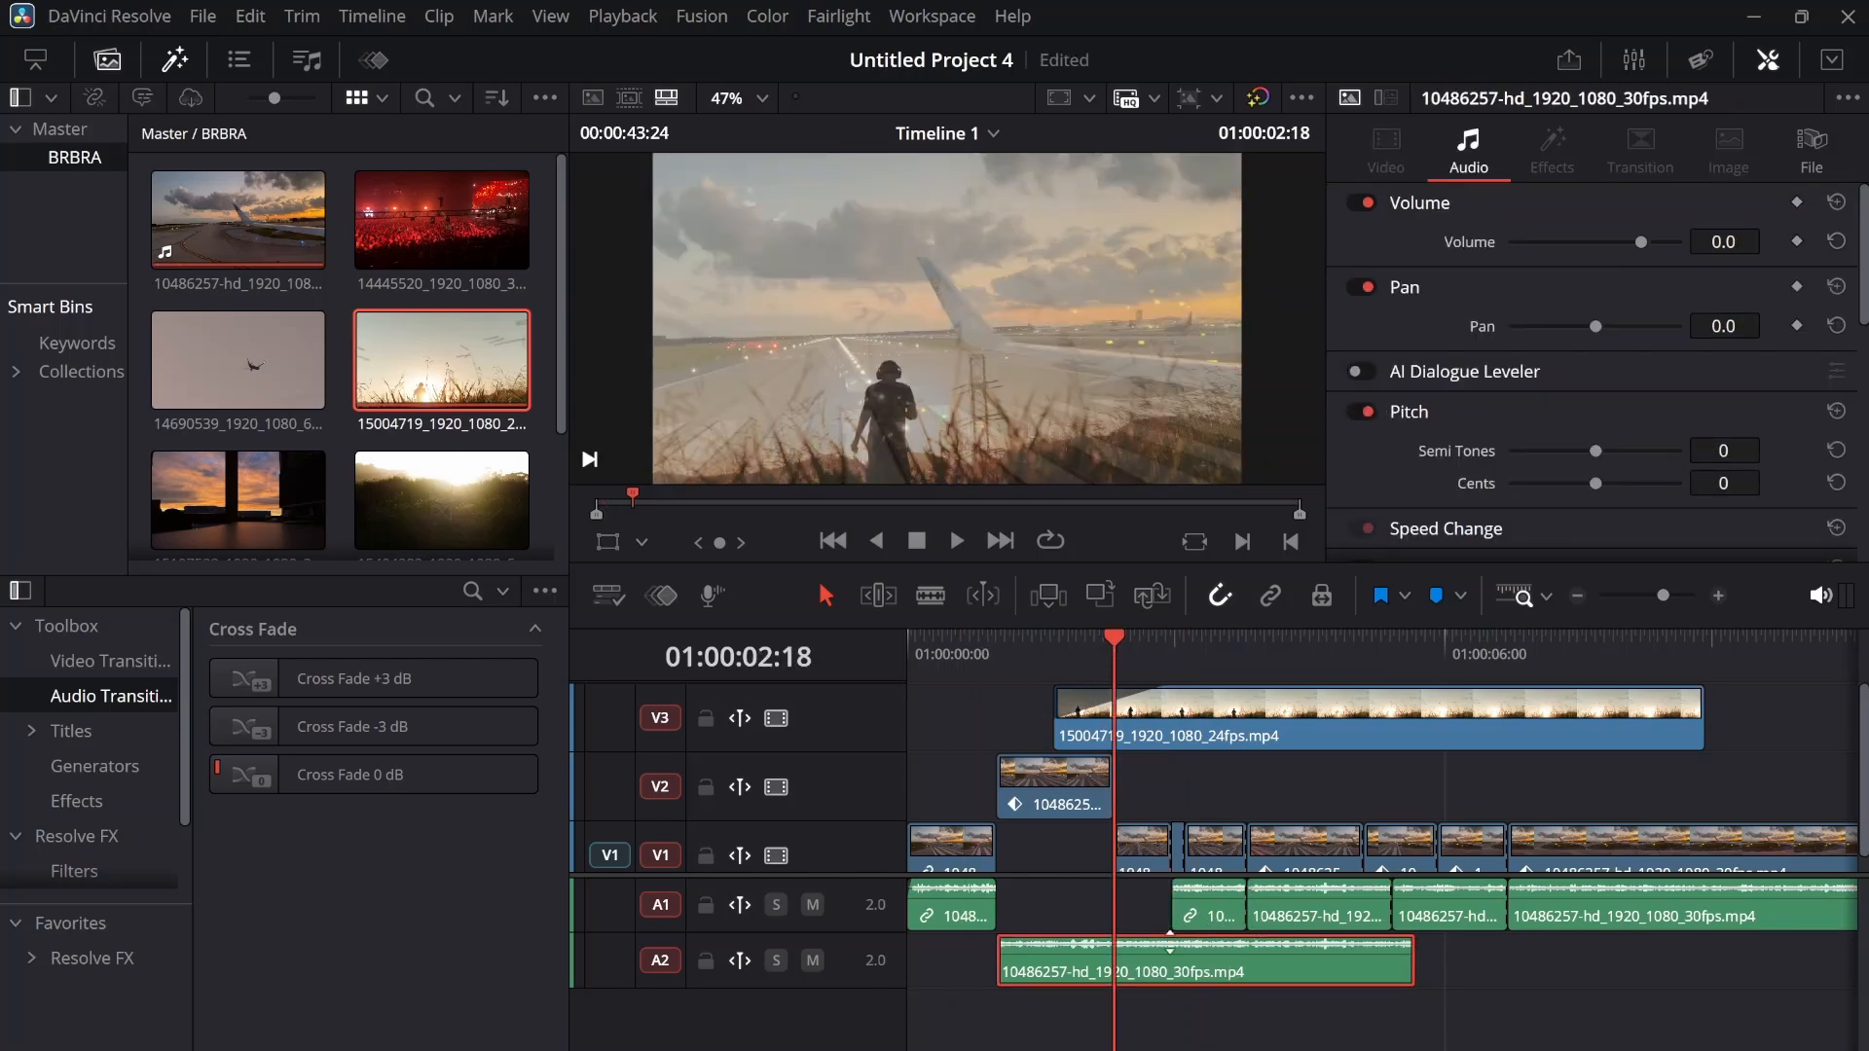
pyautogui.moveTo(1194, 940)
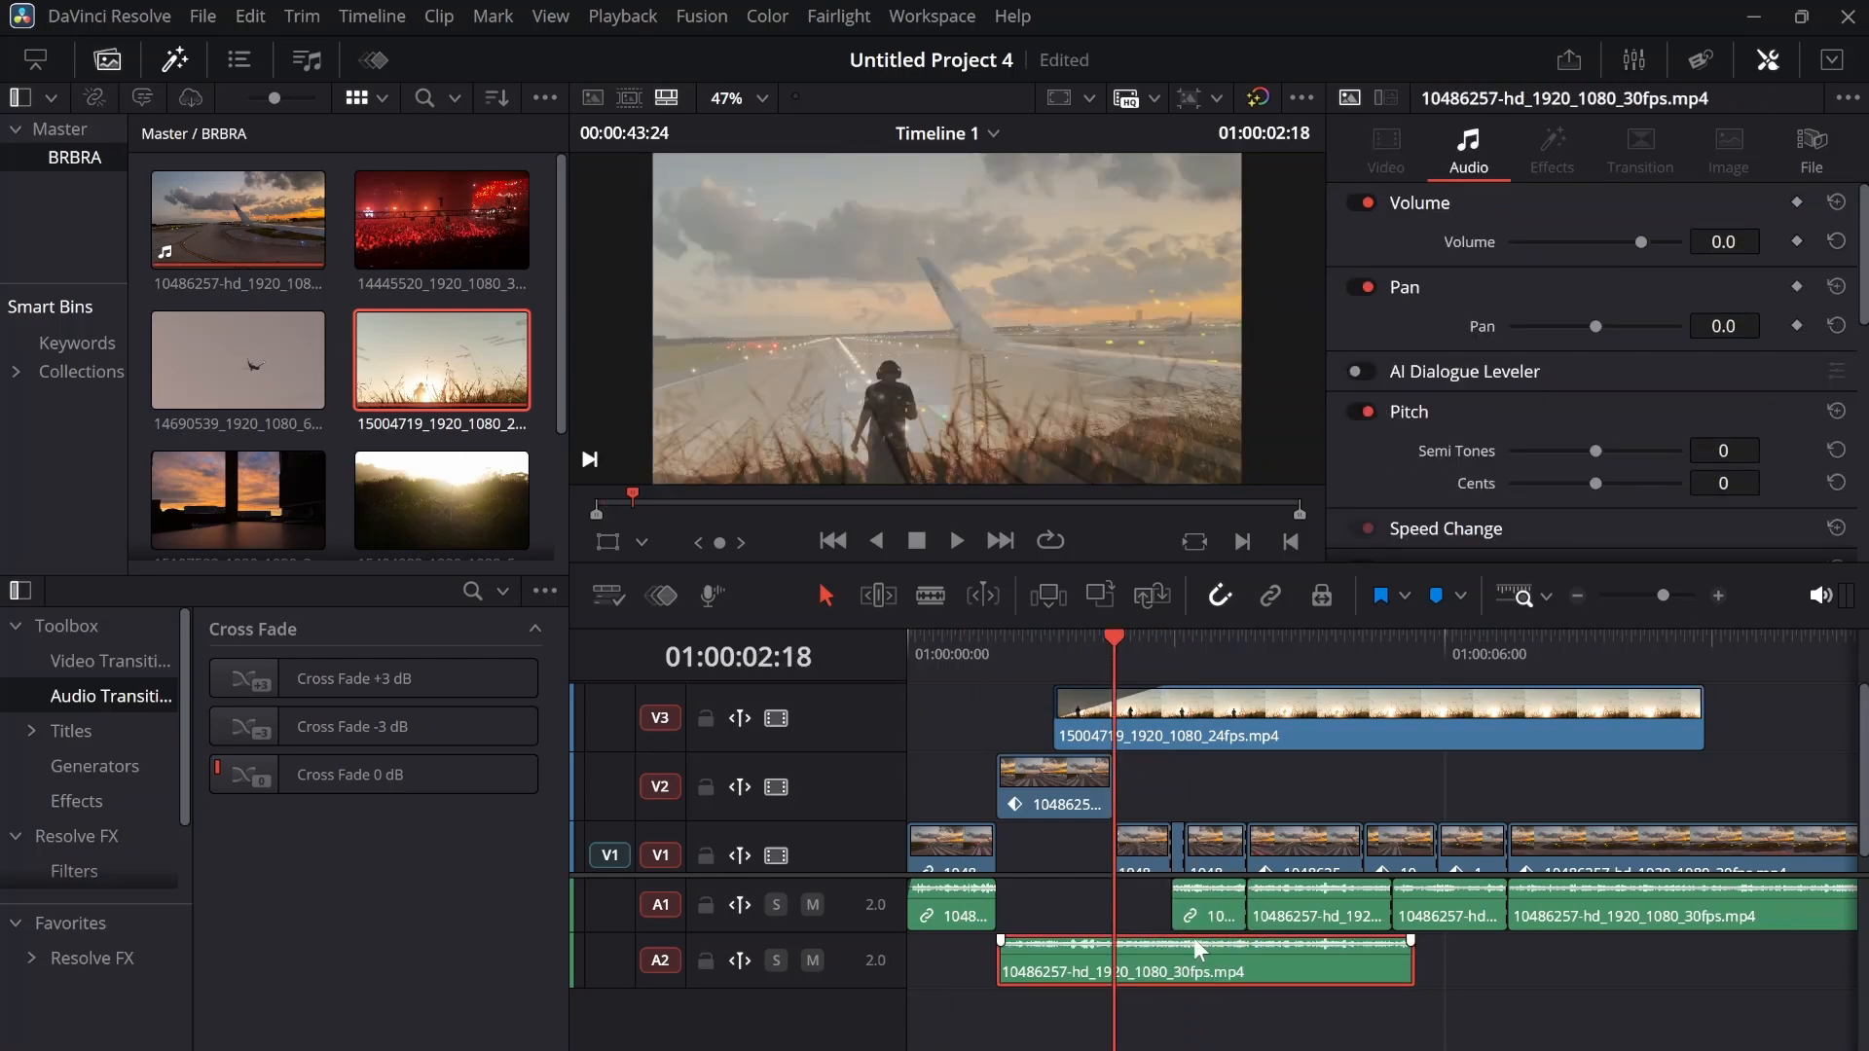
pyautogui.press('b')
pyautogui.click(1129, 963)
pyautogui.press('a')
pyautogui.moveTo(1161, 999); pyautogui.dragTo(1602, 918)
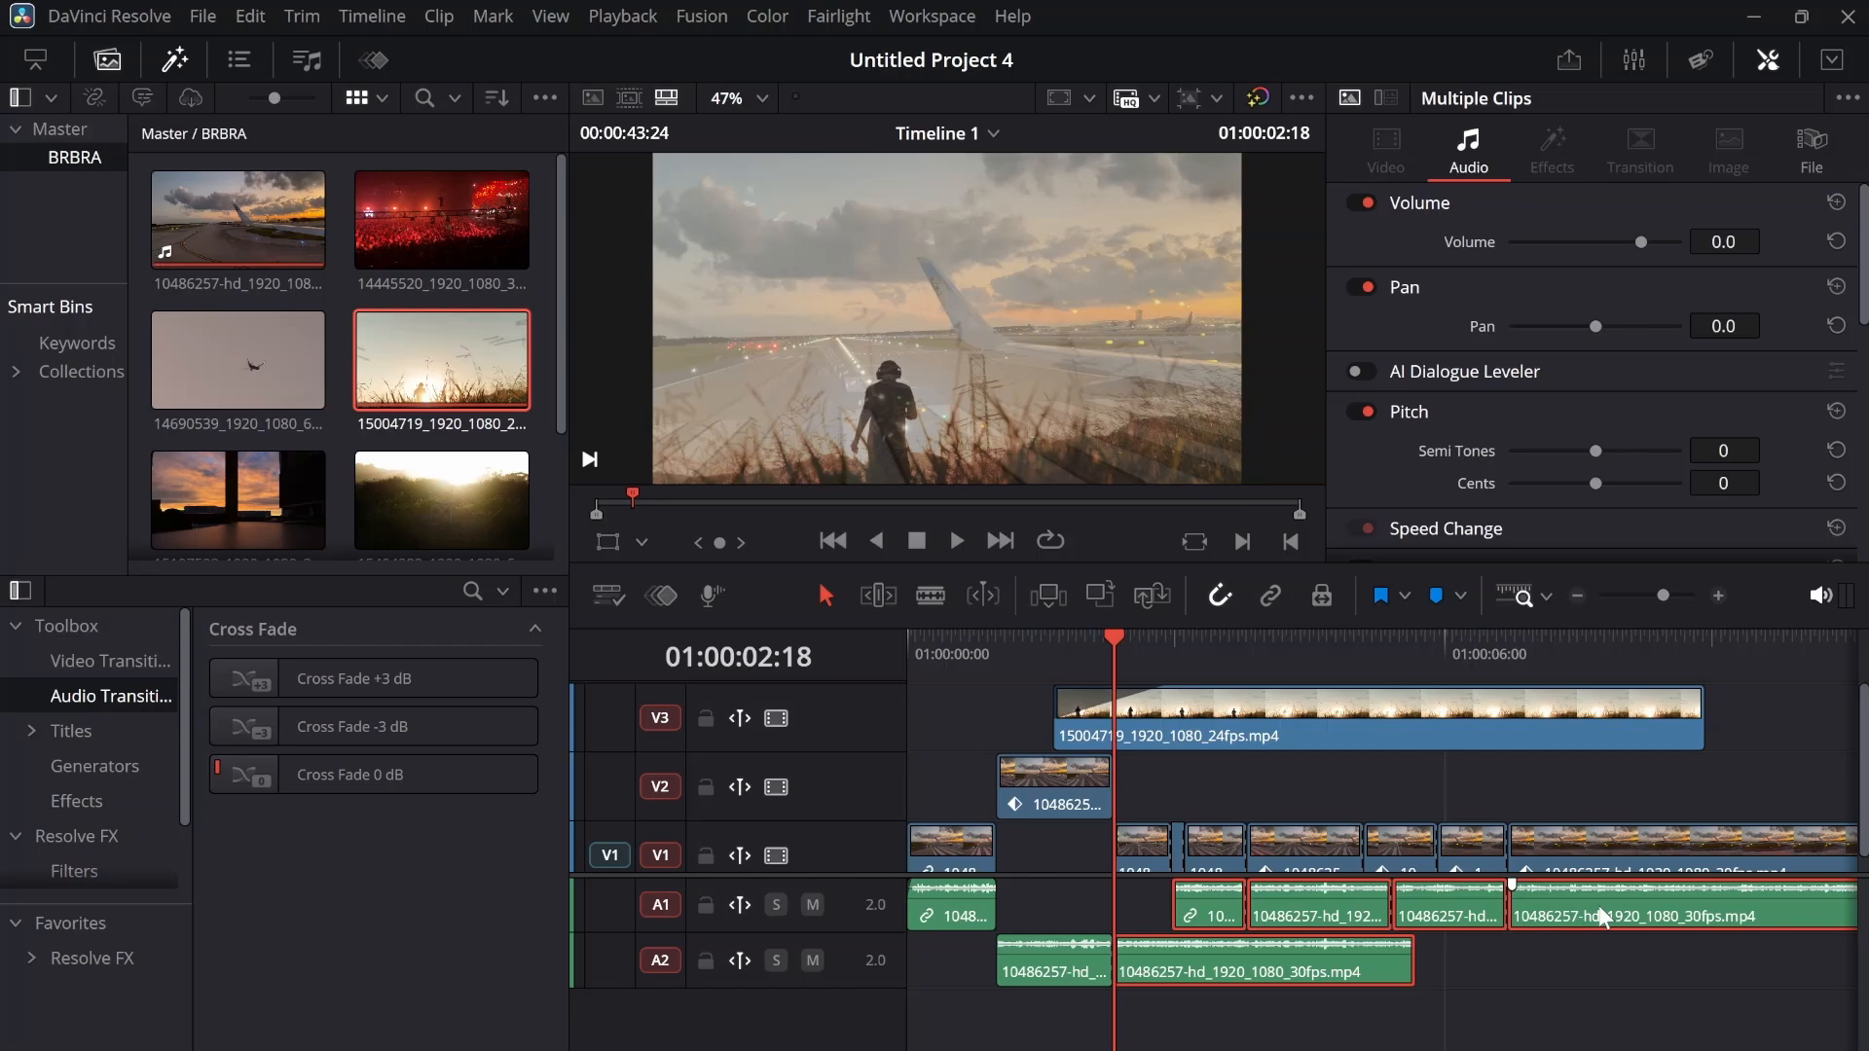
pyautogui.press('Delete')
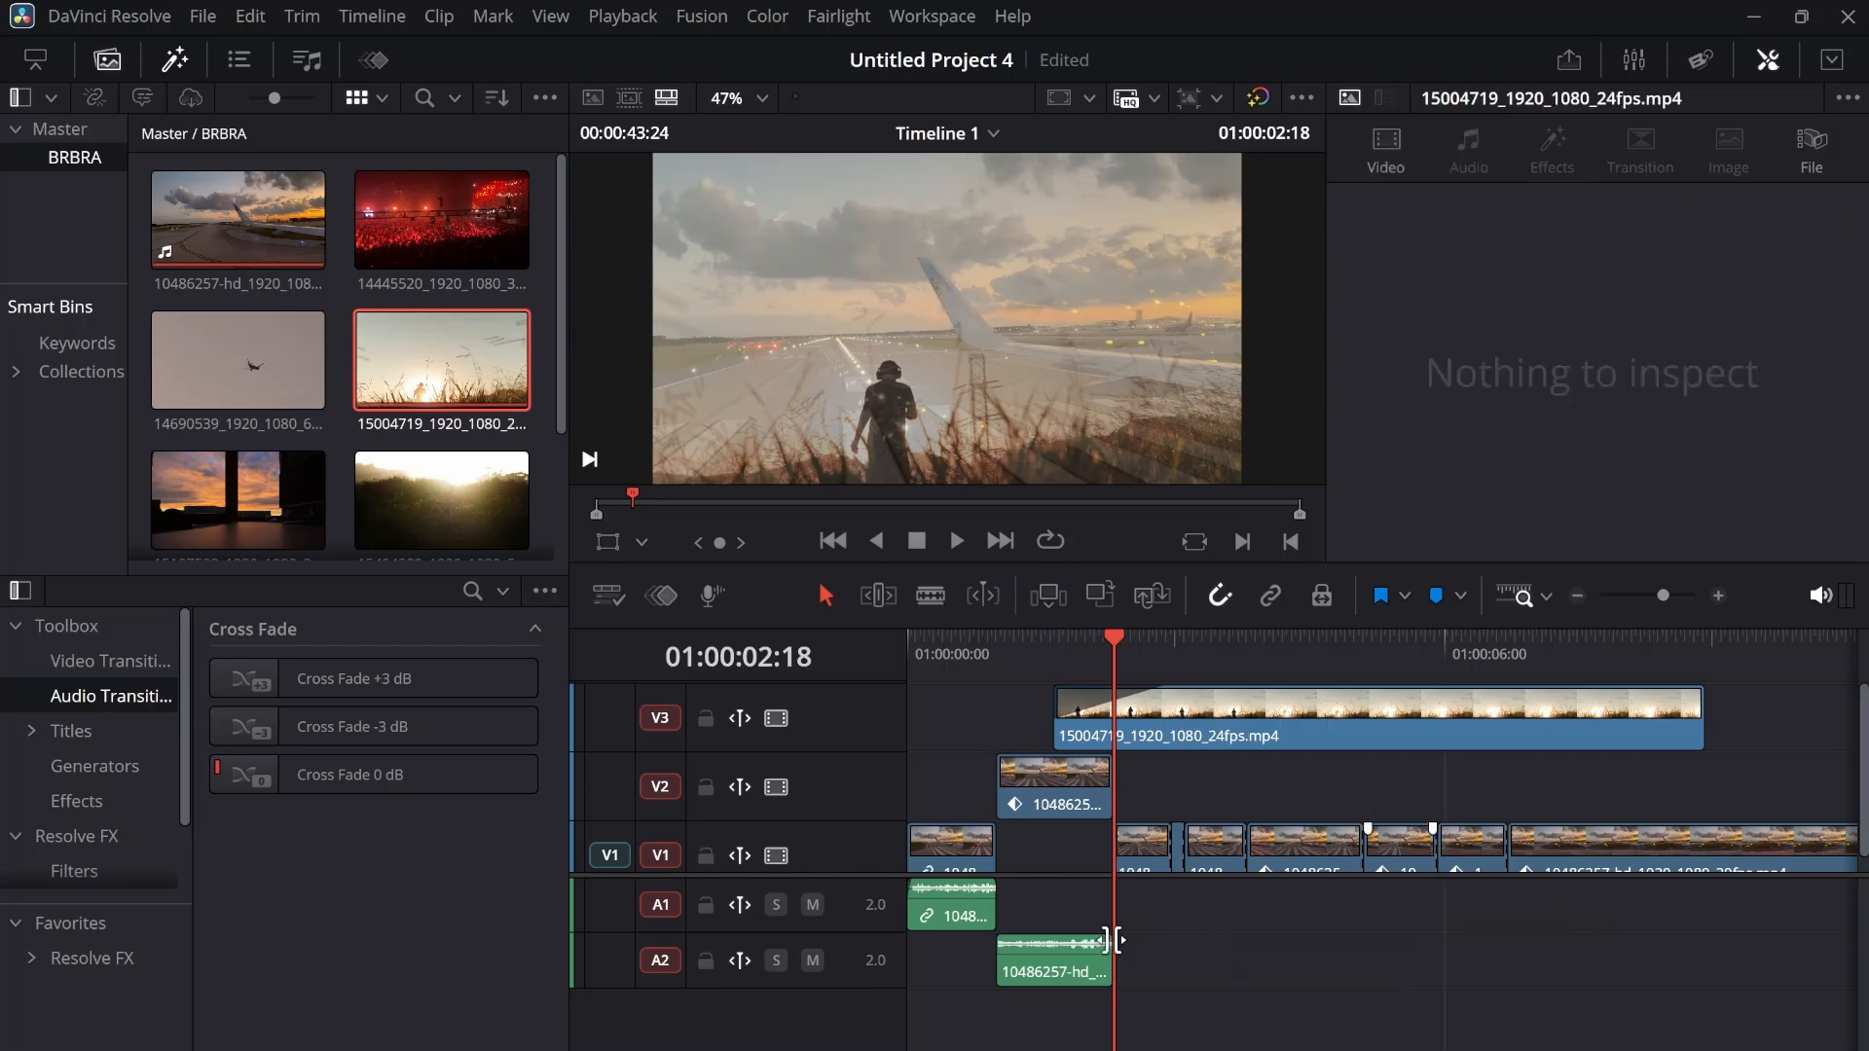
# Fade out the end of the A2 audio over about 0.5 seconds and play the timeline from the start
pyautogui.moveTo(1108, 941); pyautogui.dragTo(1061, 940)
pyautogui.click(912, 637)
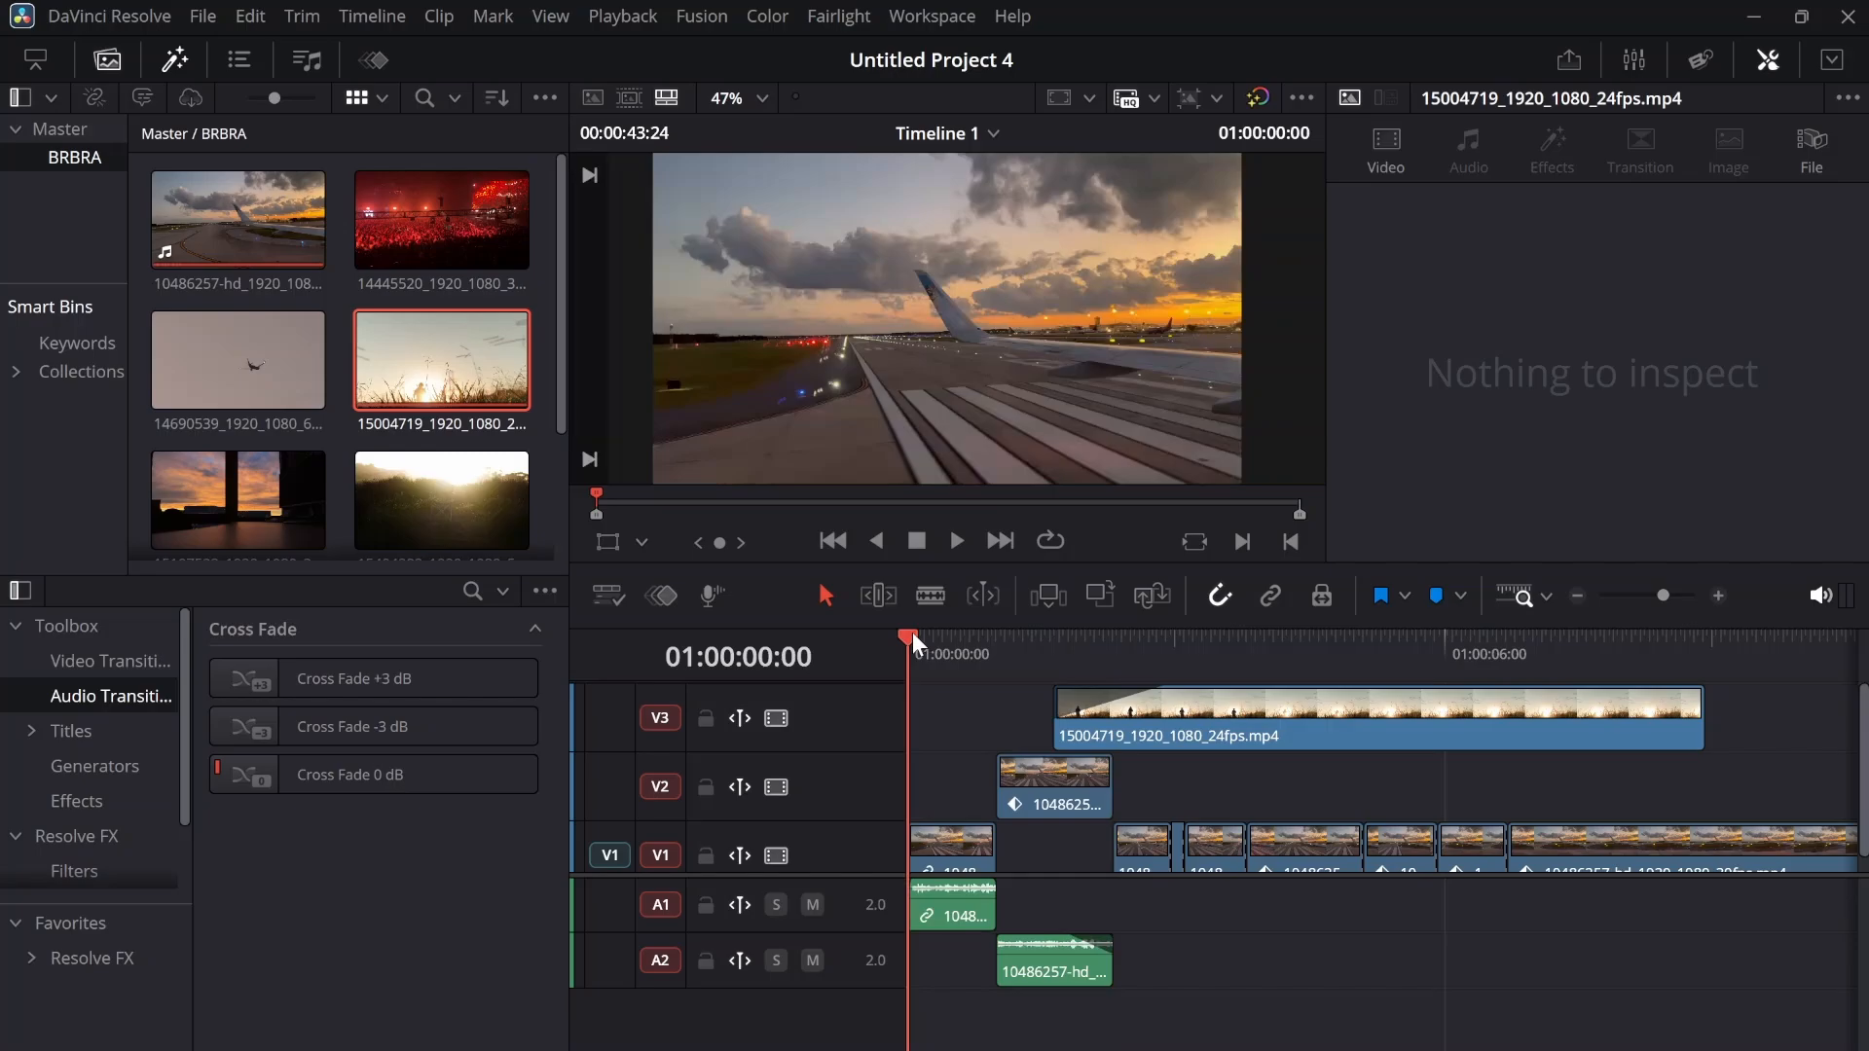
pyautogui.press('space')
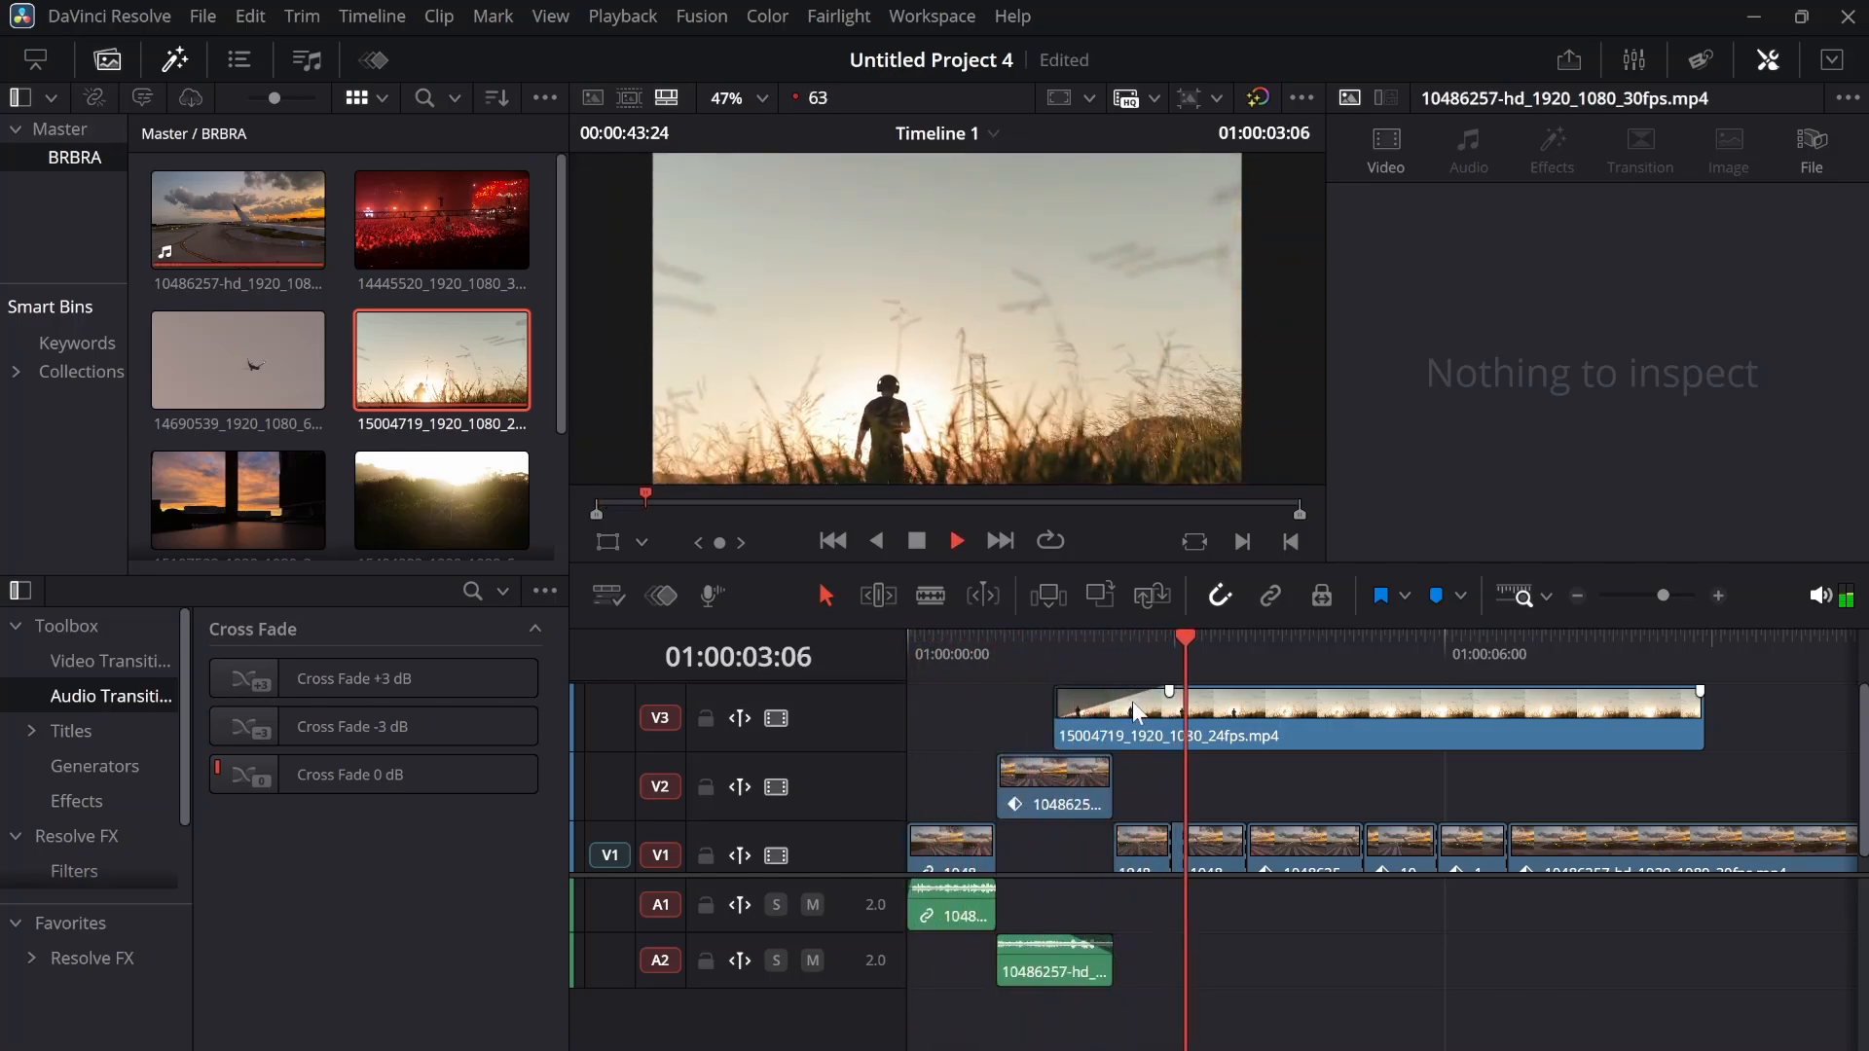
pyautogui.press('space')
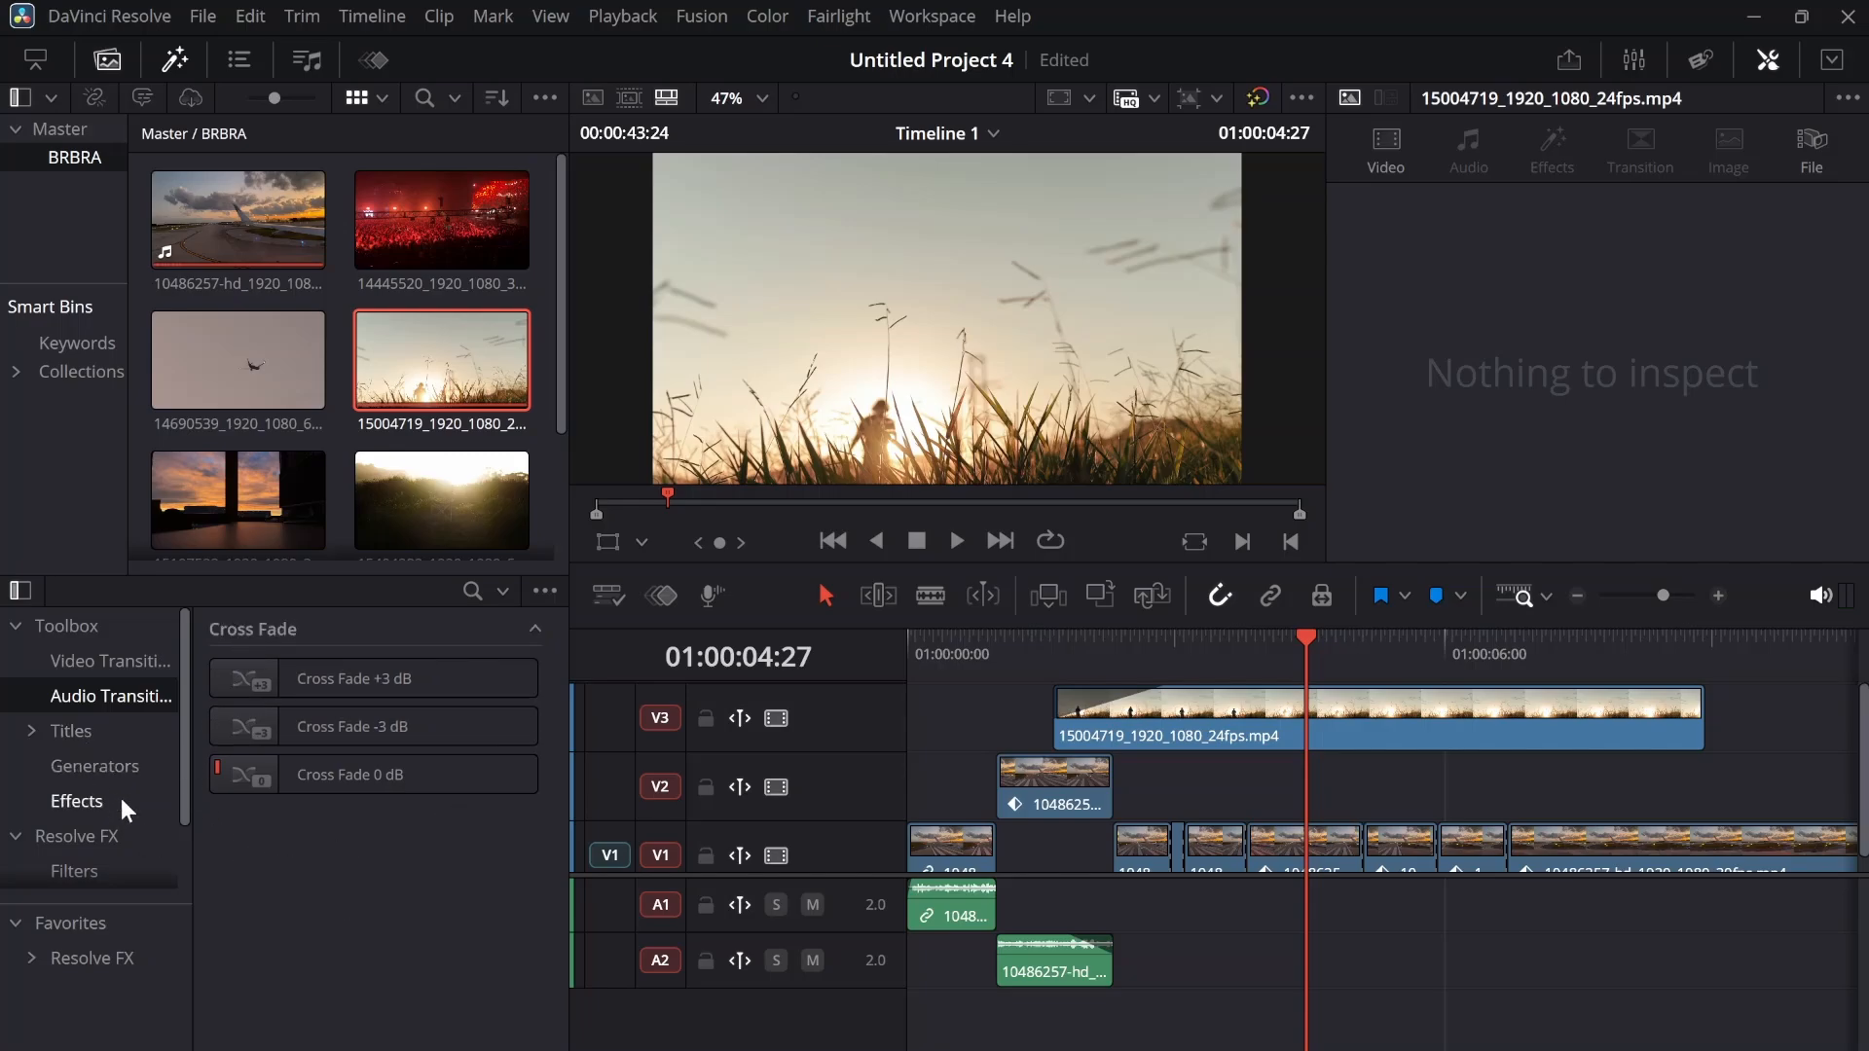
# Add a basic Text title on a new track V4 from the timeline start and extend it to the end of the V3 clip
pyautogui.scroll(-1, 121, 798)
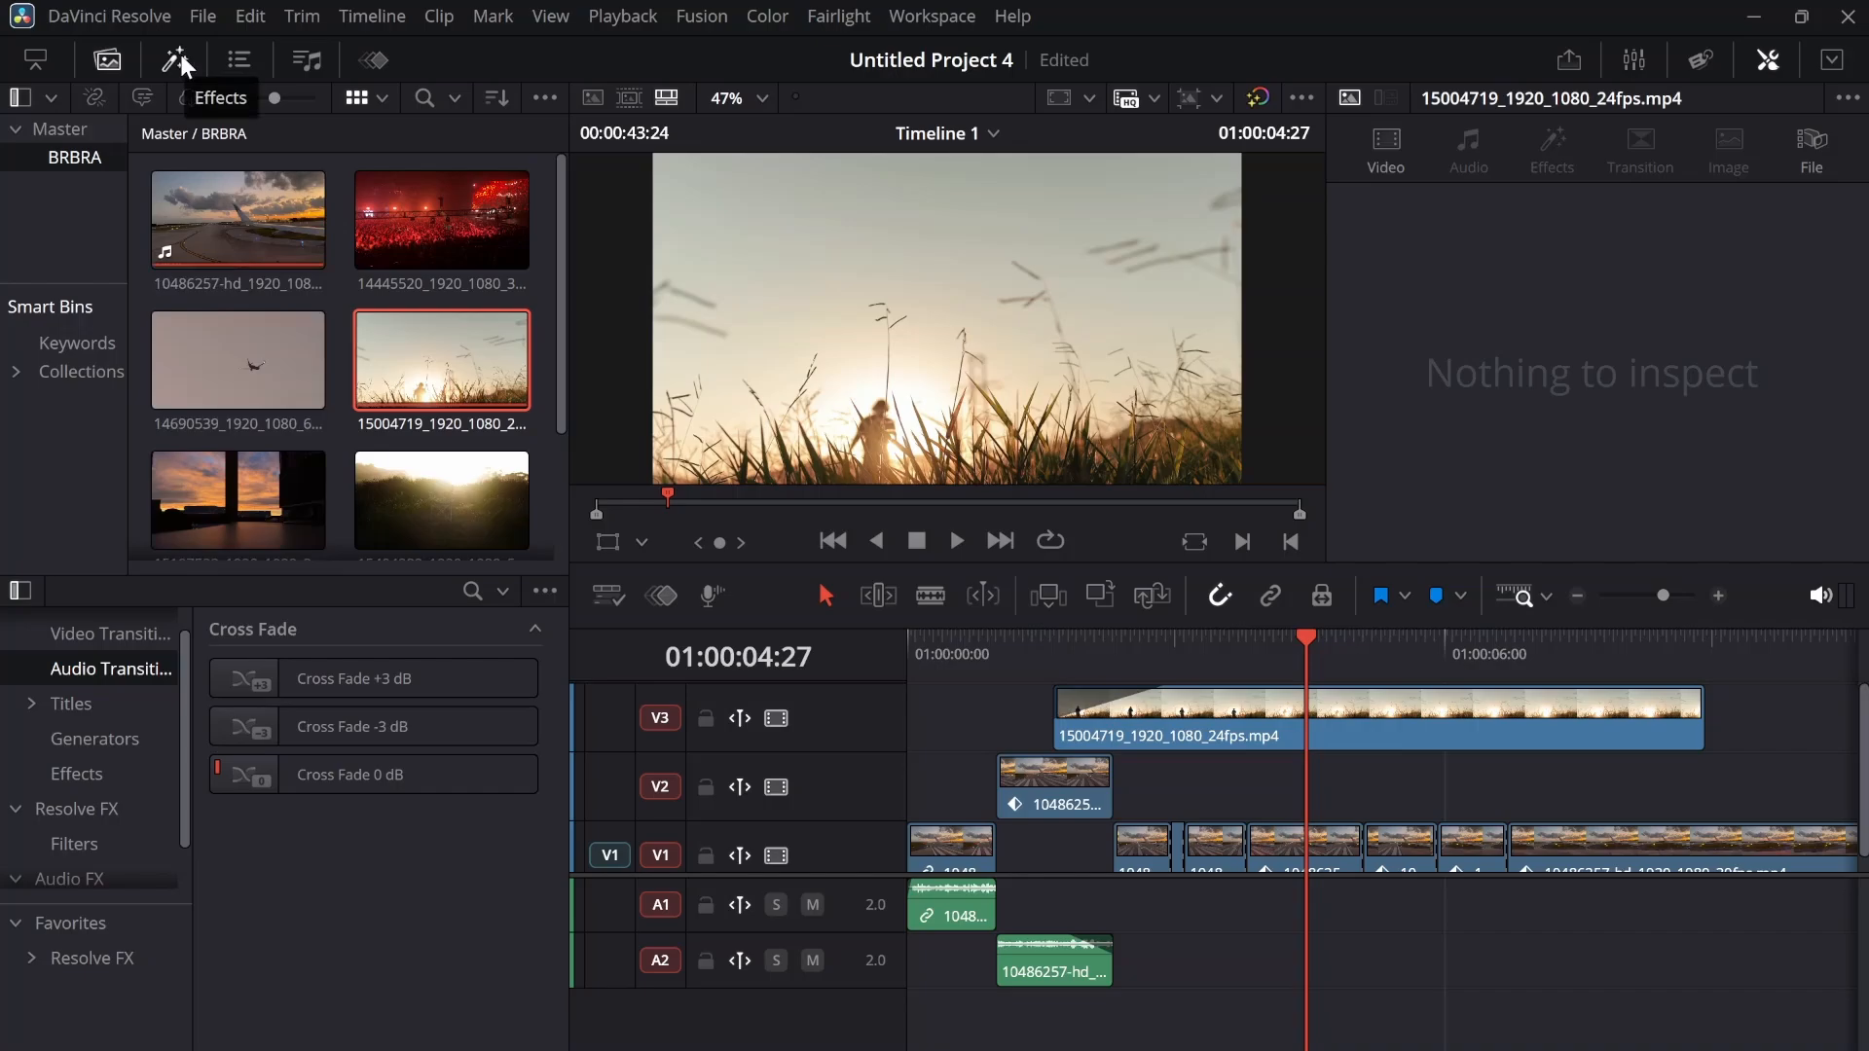
pyautogui.click(72, 697)
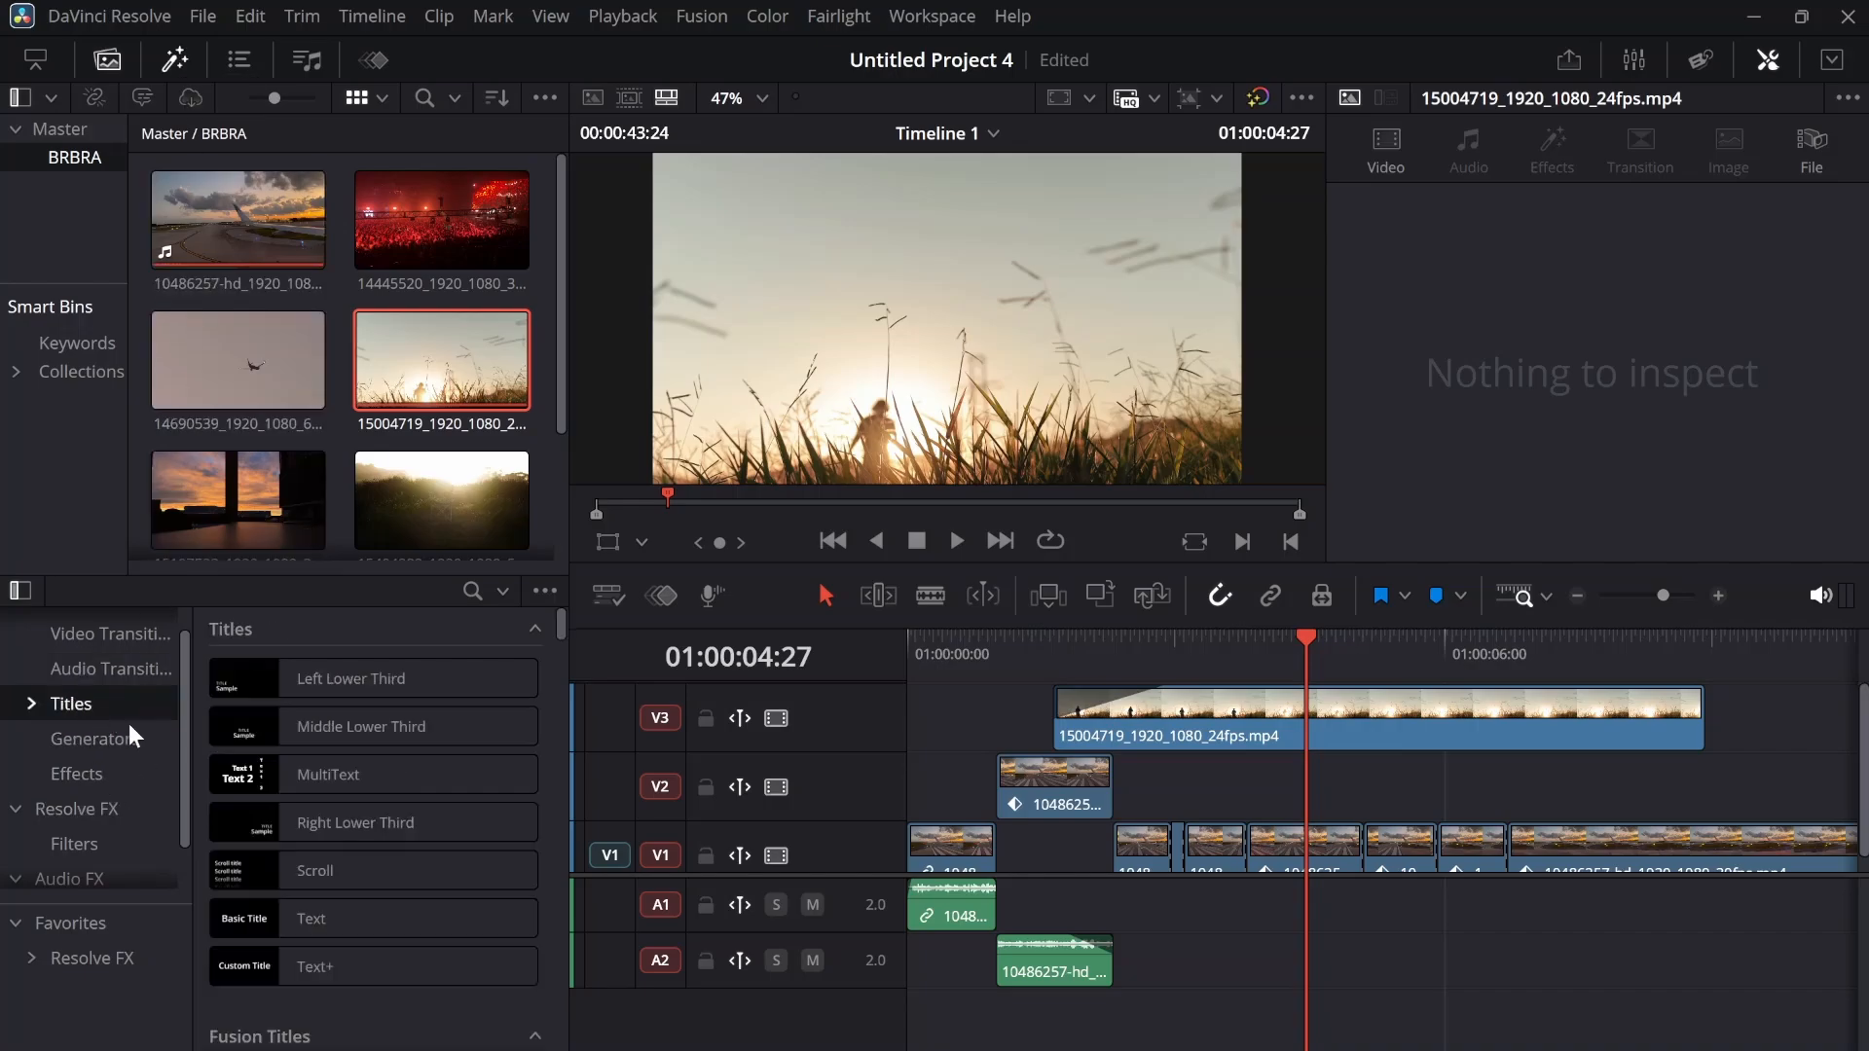
pyautogui.scroll(-1, 292, 779)
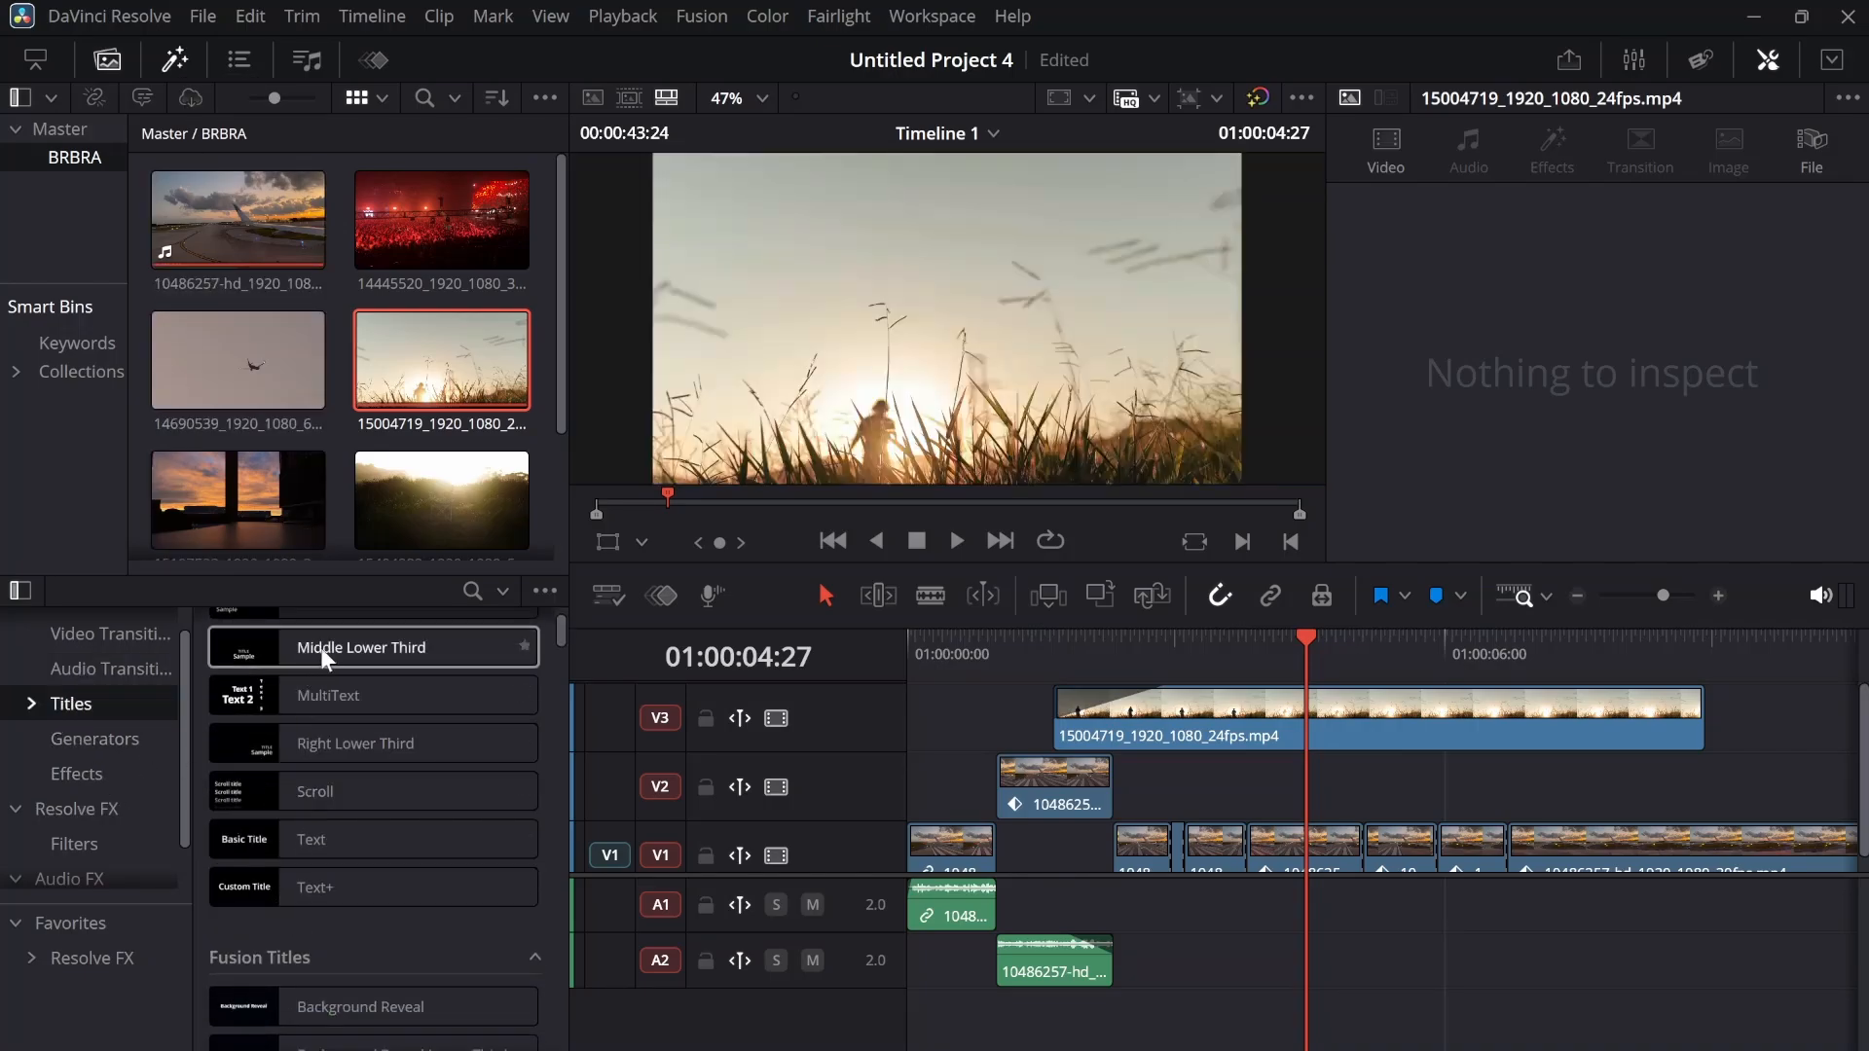
pyautogui.scroll(-1, 341, 812)
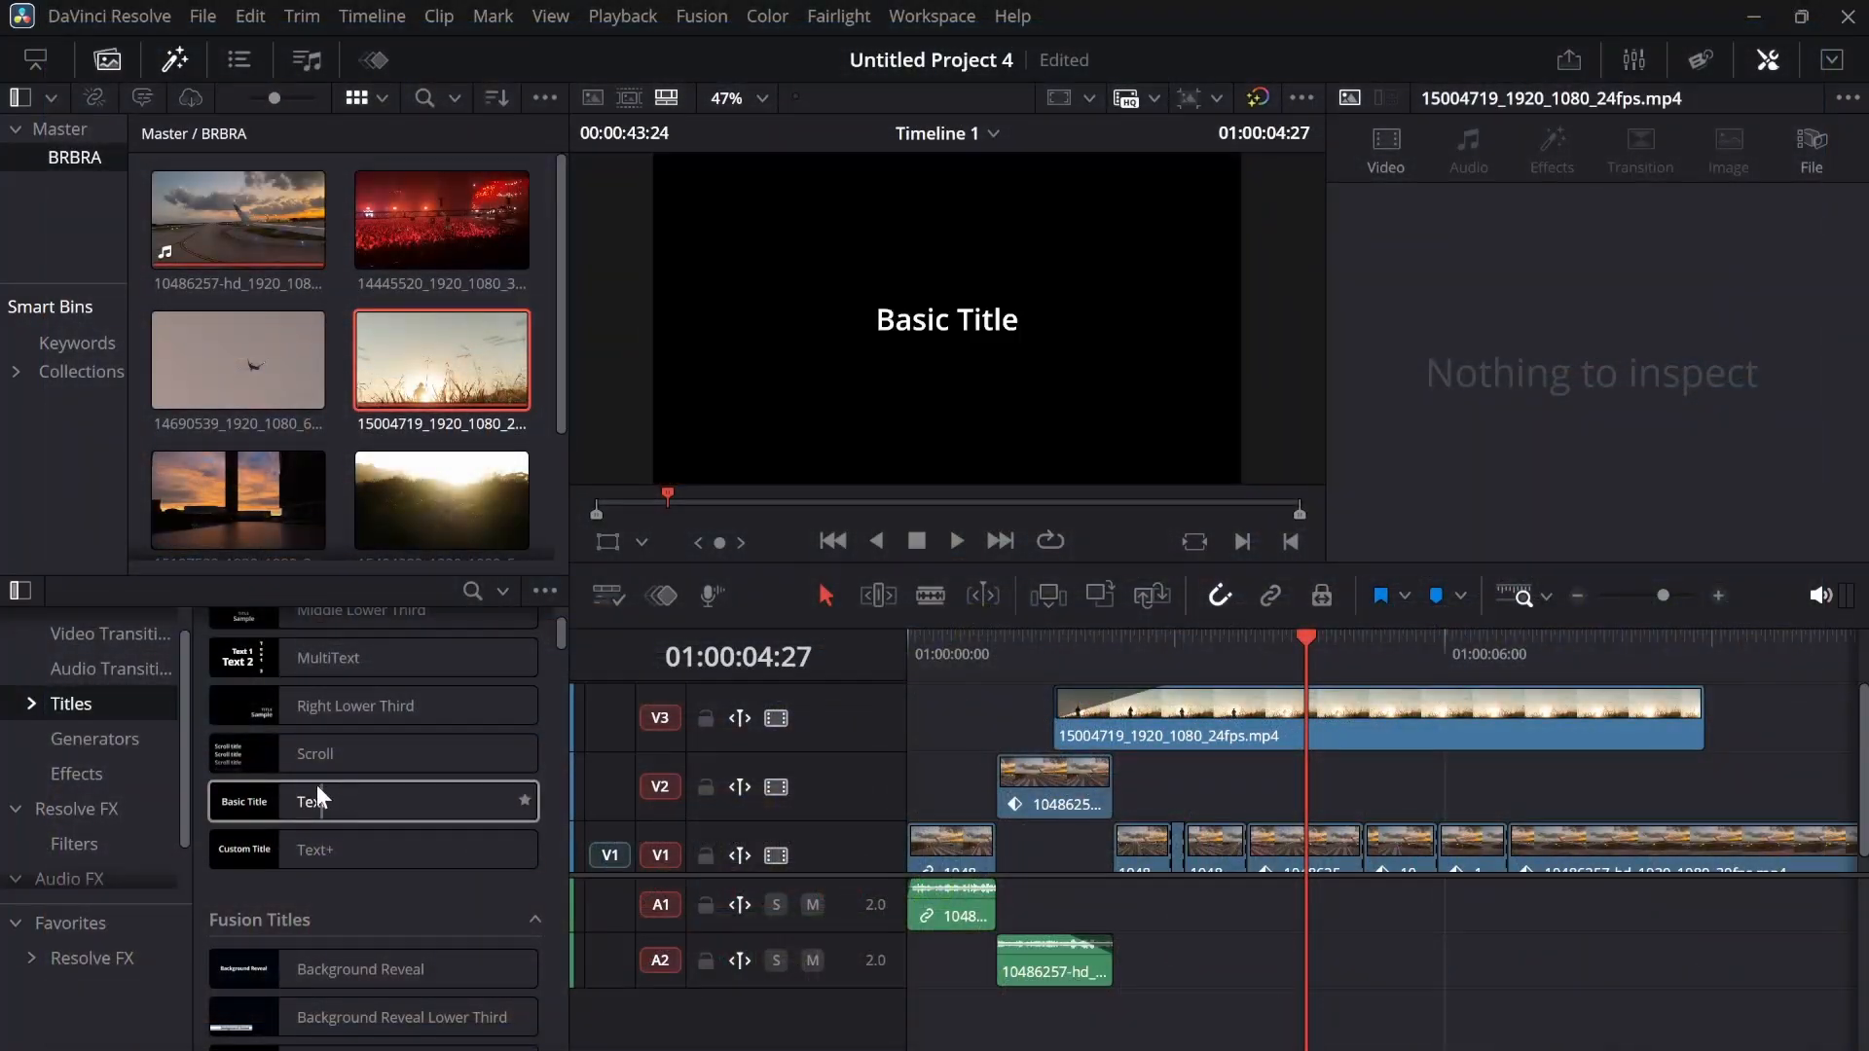
pyautogui.moveTo(249, 792); pyautogui.dragTo(911, 722)
pyautogui.moveTo(1480, 705); pyautogui.dragTo(1703, 715)
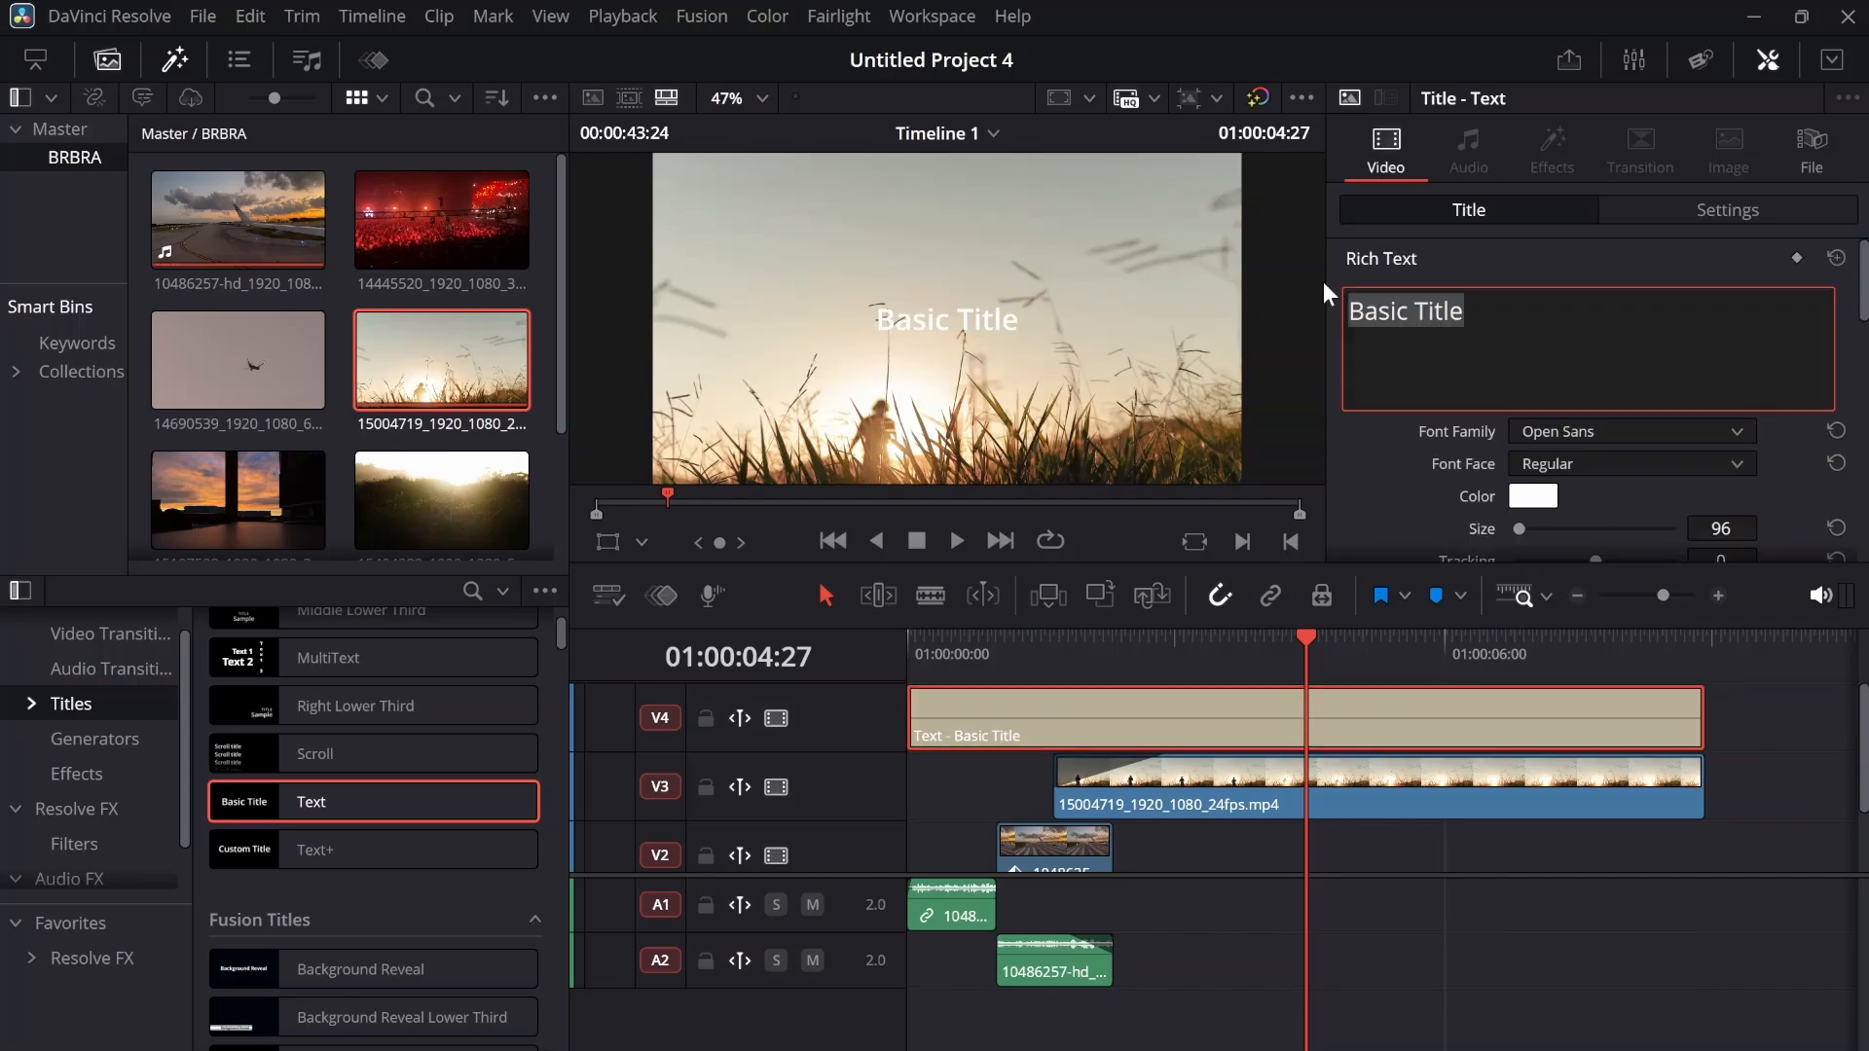
# Set the title's text to "my first resolve video" and reposition it in the lower left of the video frame
pyautogui.write('my first resolve video')
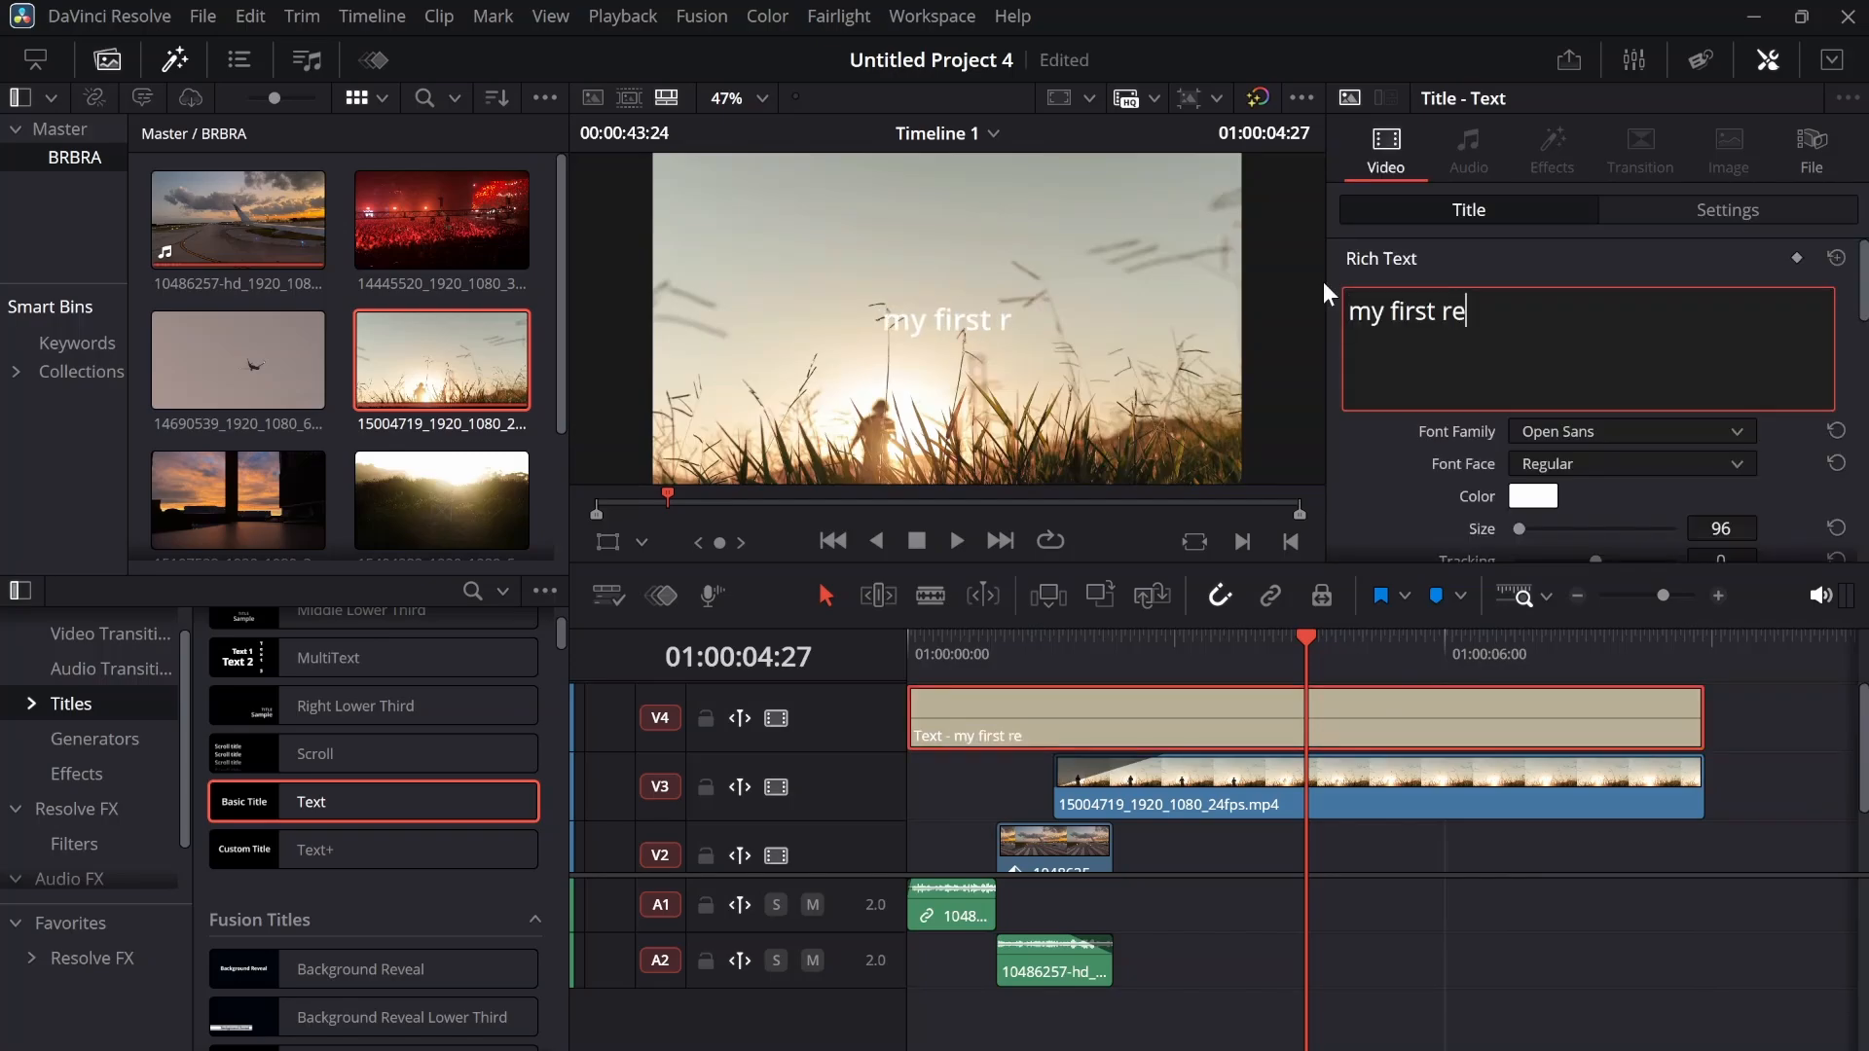
pyautogui.click(1728, 211)
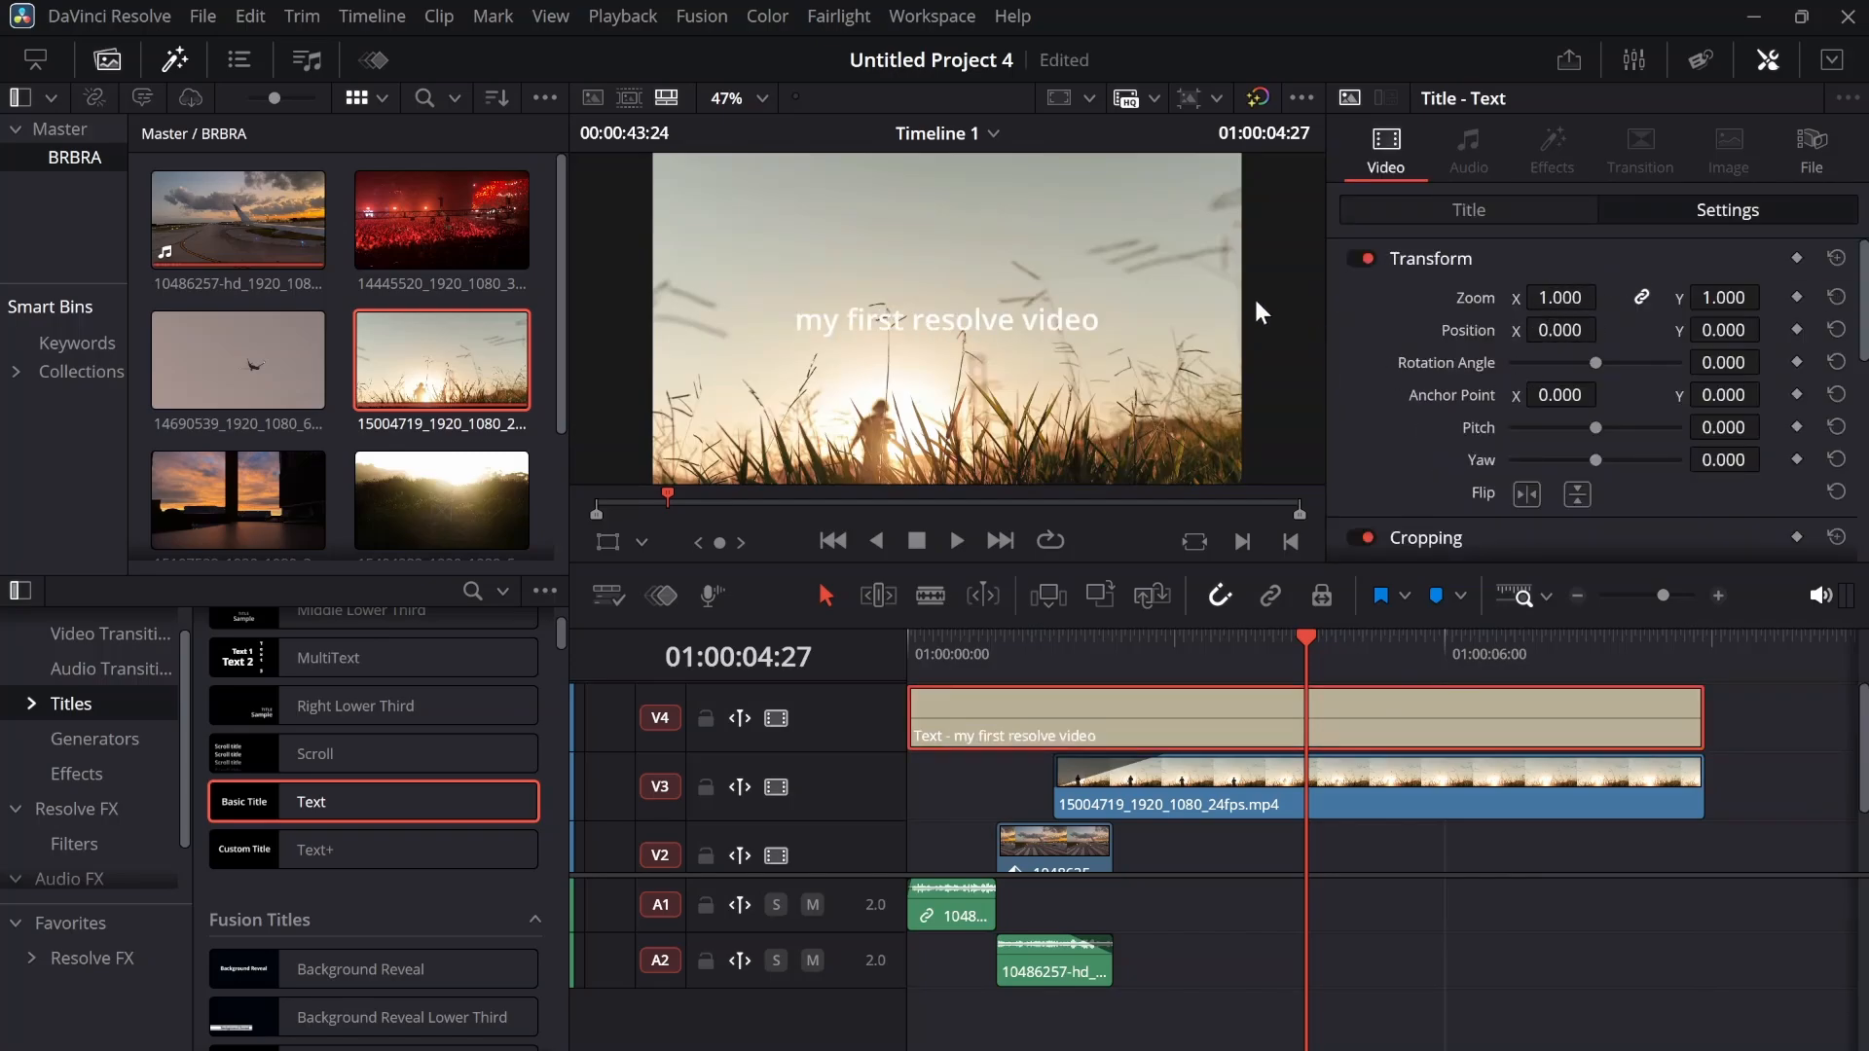
pyautogui.moveTo(1561, 335)
pyautogui.mouseDown()
pyautogui.moveTo(1440, 335)
pyautogui.moveTo(1586, 333)
pyautogui.moveTo(1562, 334)
pyautogui.mouseUp()
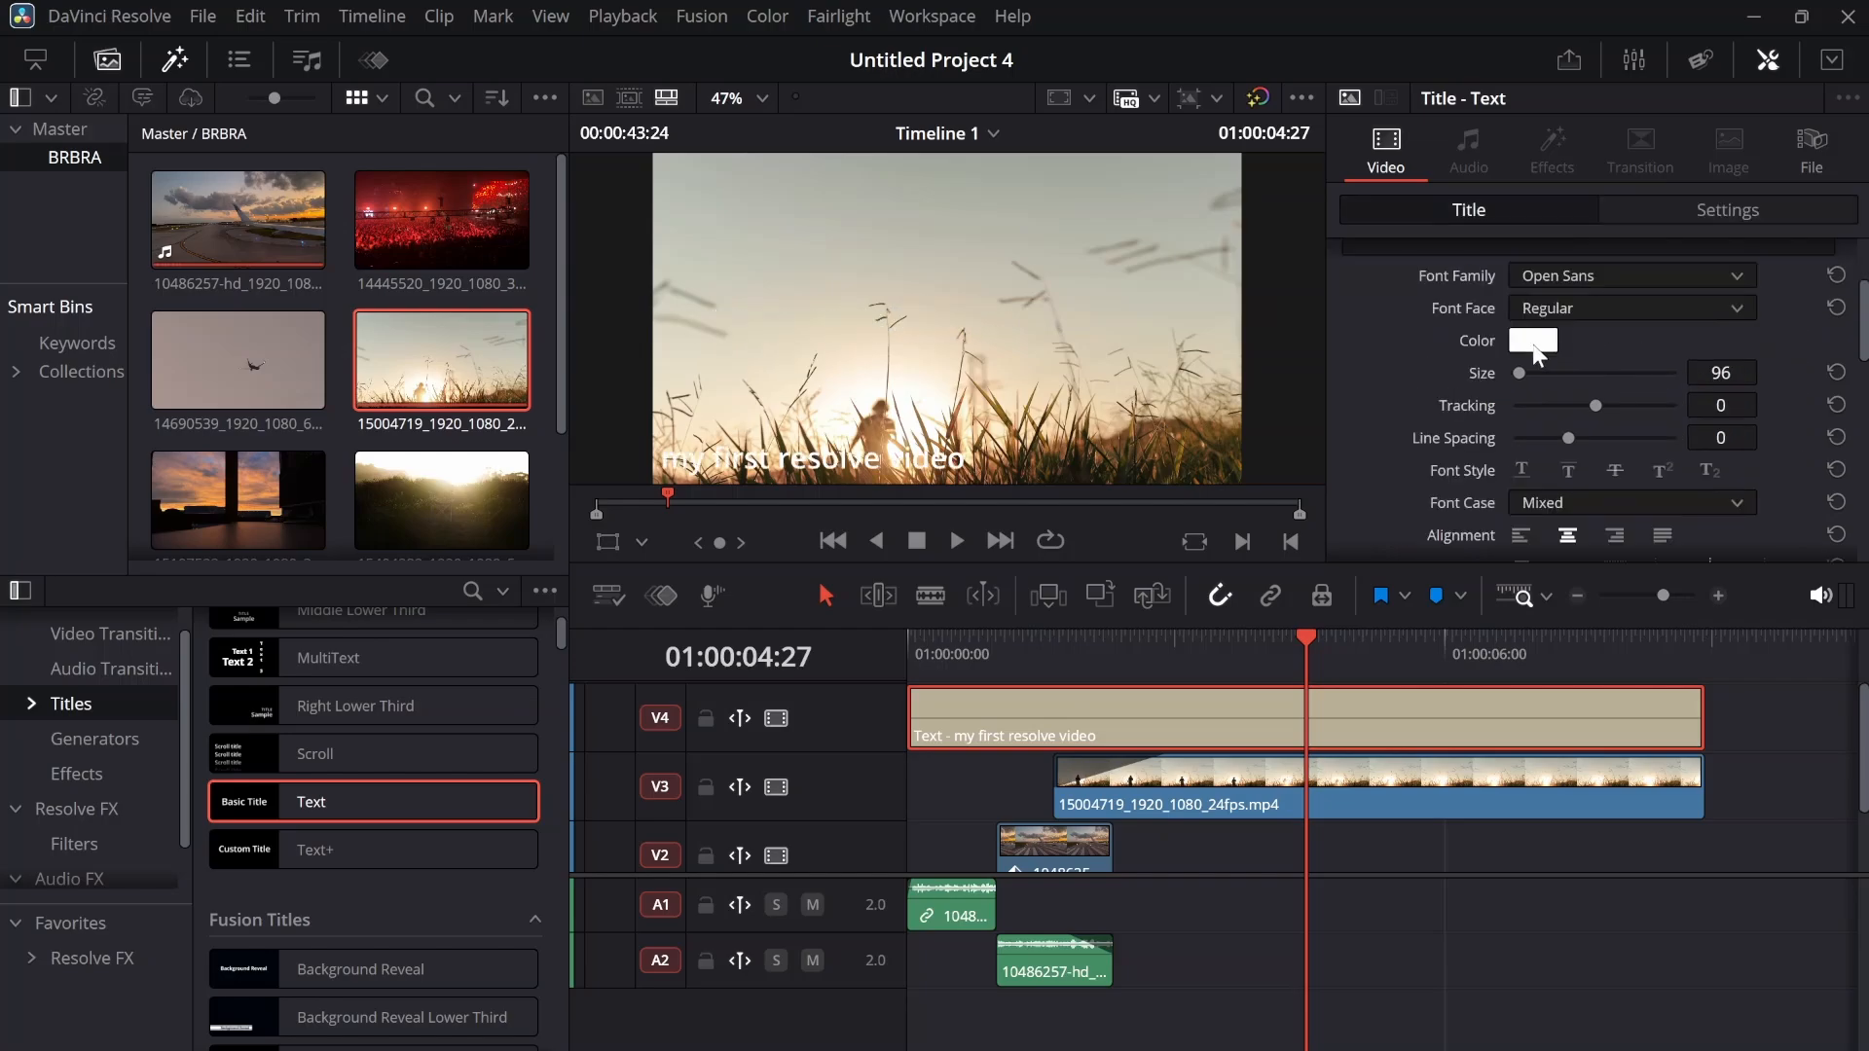
# Set the title's text color to bright green, #3cff00
pyautogui.click(1533, 346)
pyautogui.moveTo(988, 395); pyautogui.dragTo(1088, 358)
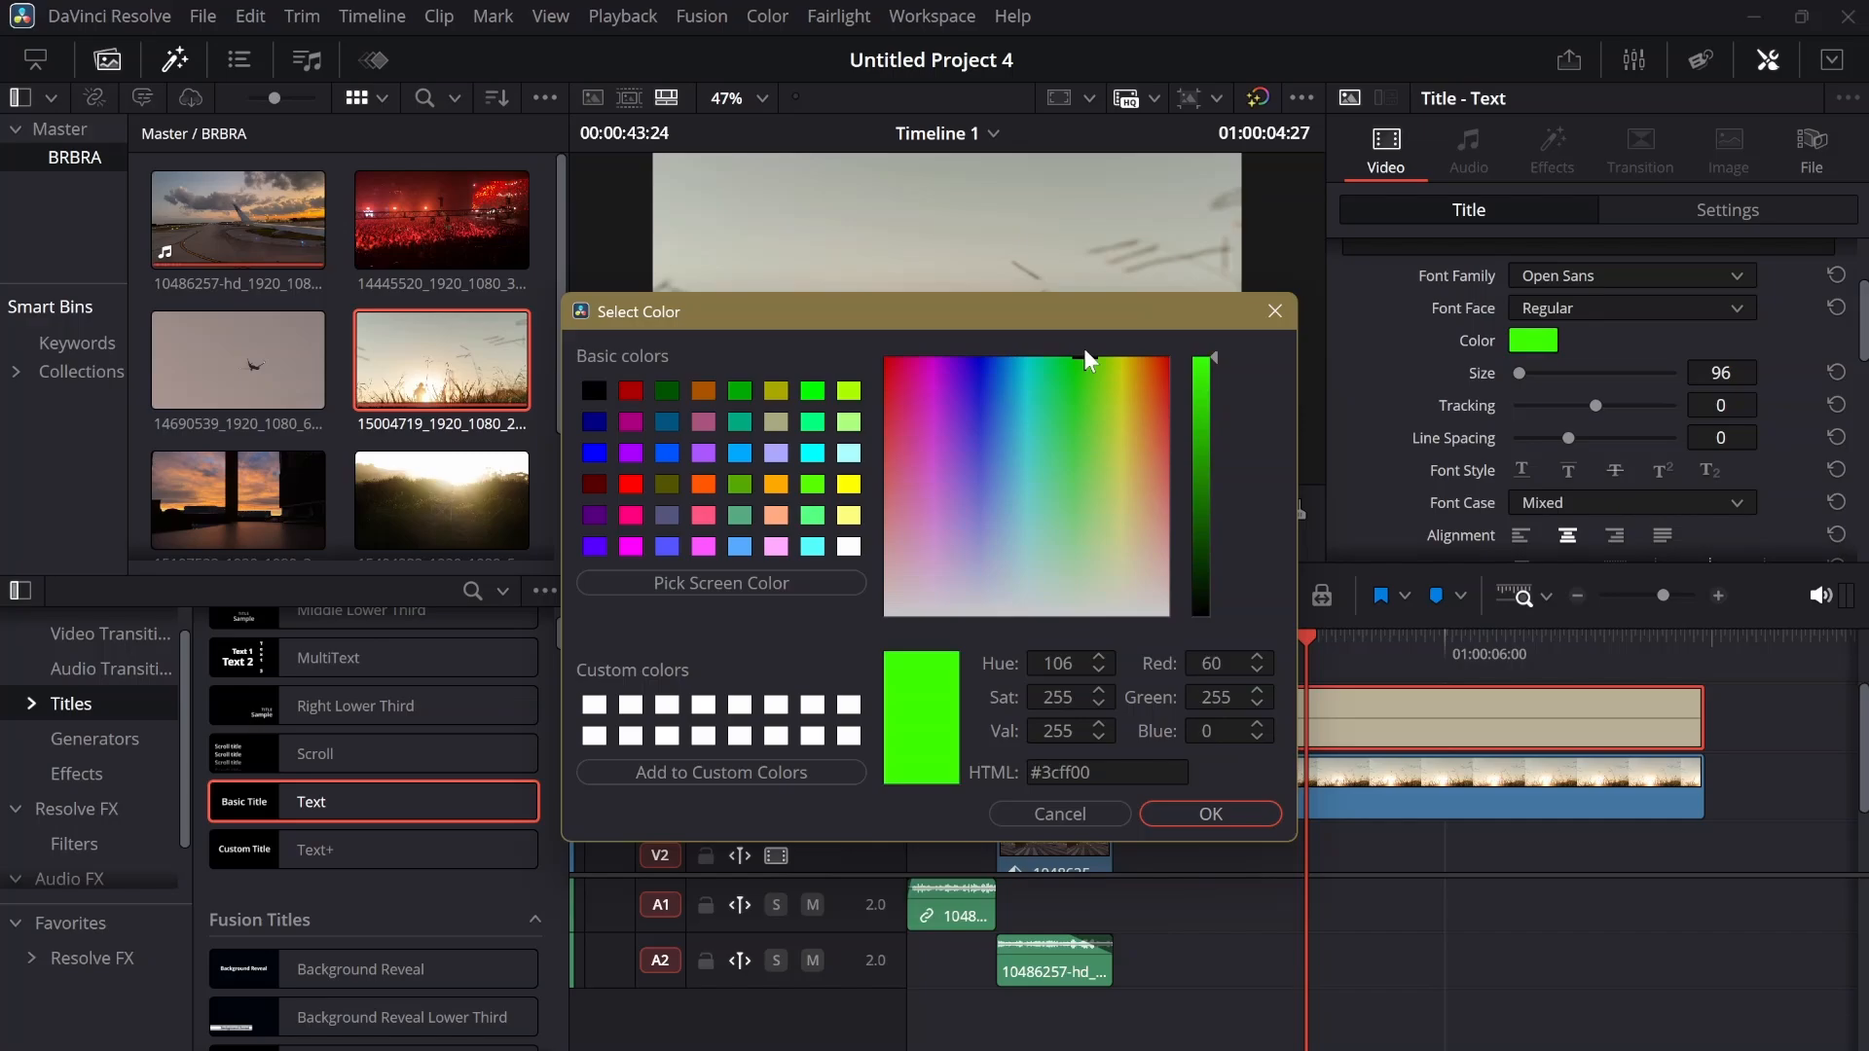
# Give the title a black stroke of size 7 limited to Outside Only and offset its drop shadow
pyautogui.scroll(-2, 1557, 415)
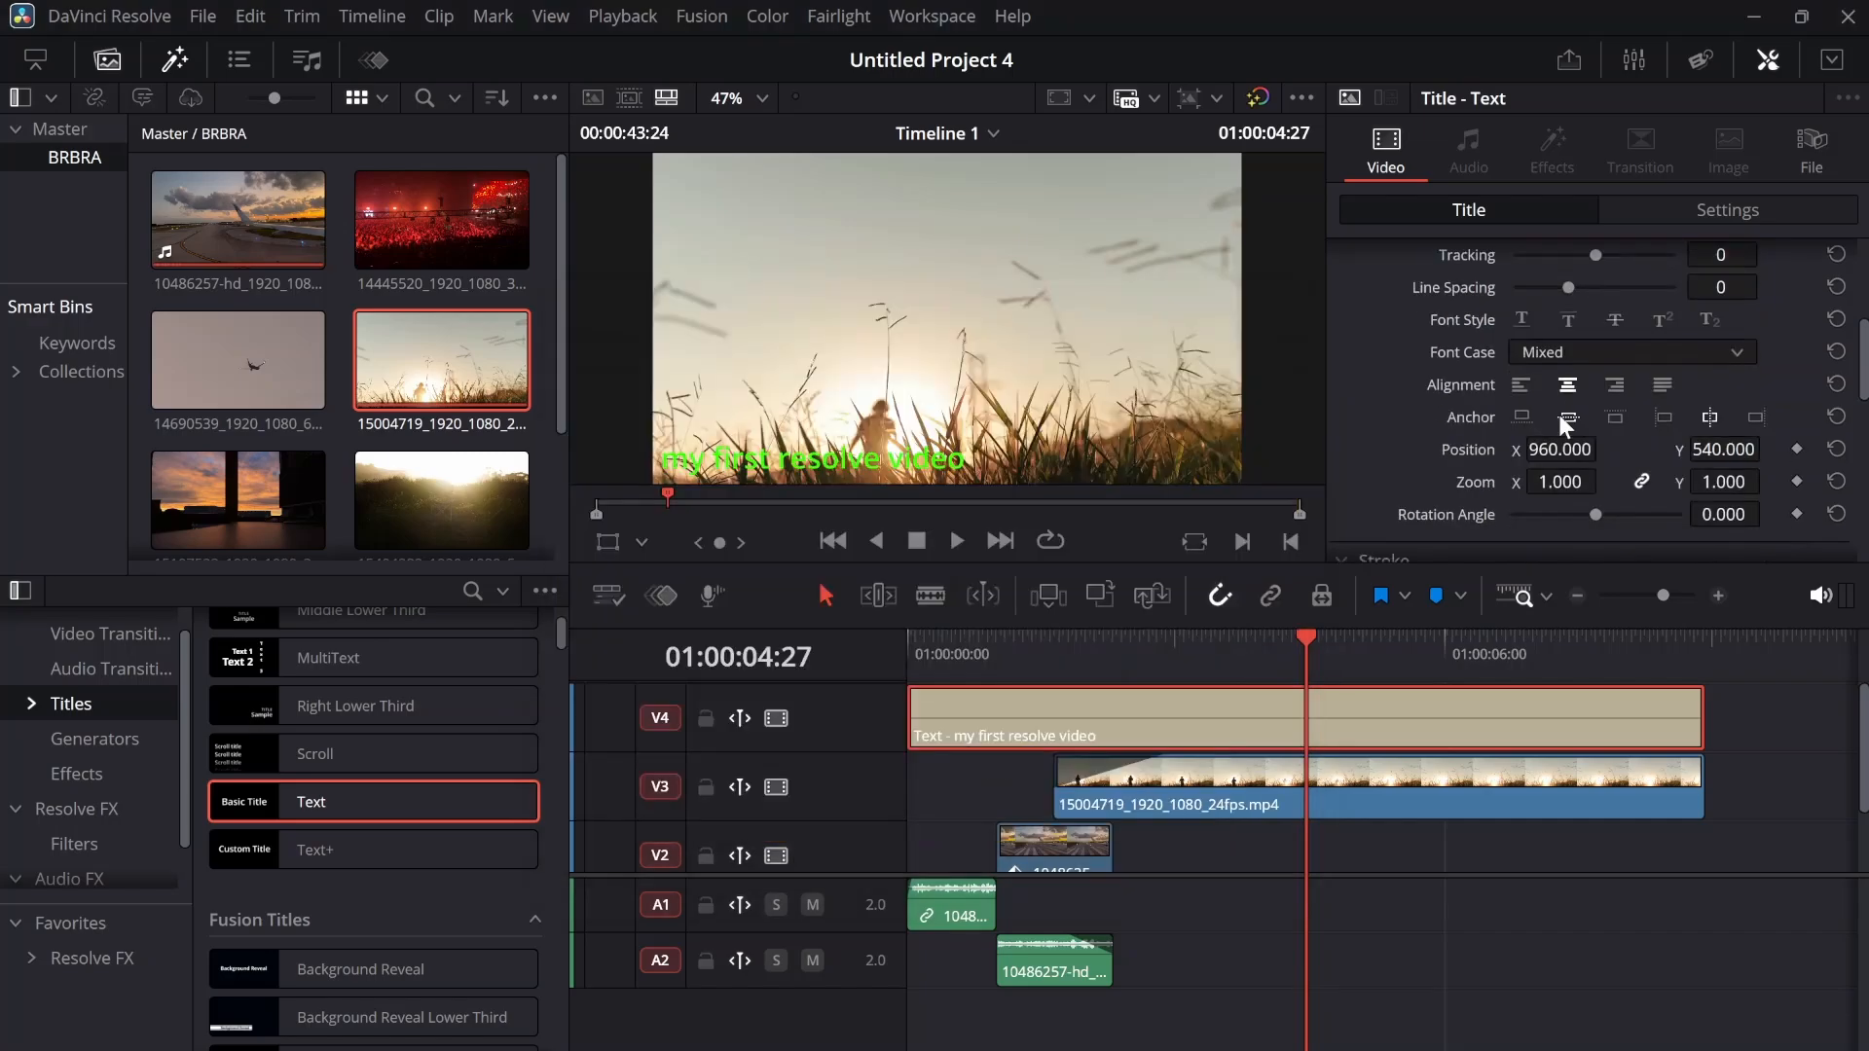
pyautogui.scroll(5, 1557, 415)
pyautogui.scroll(-4, 1557, 414)
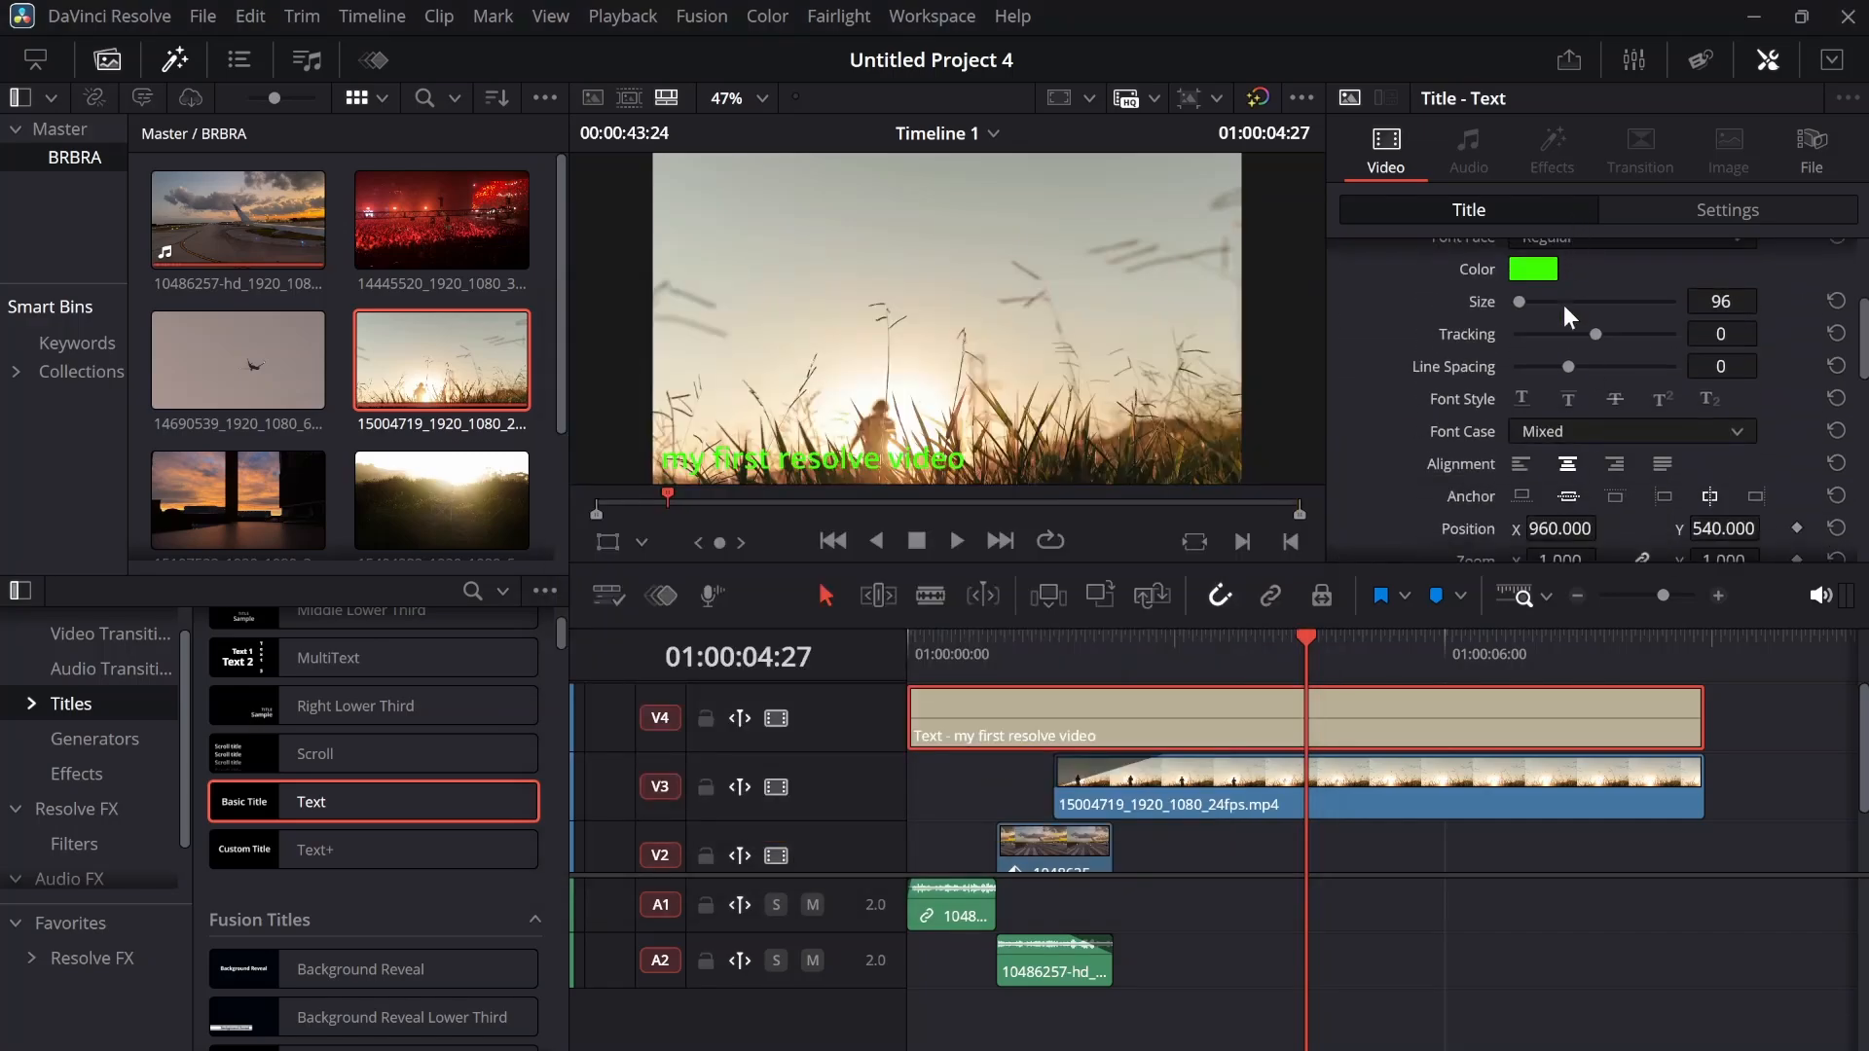
pyautogui.scroll(-4, 1567, 331)
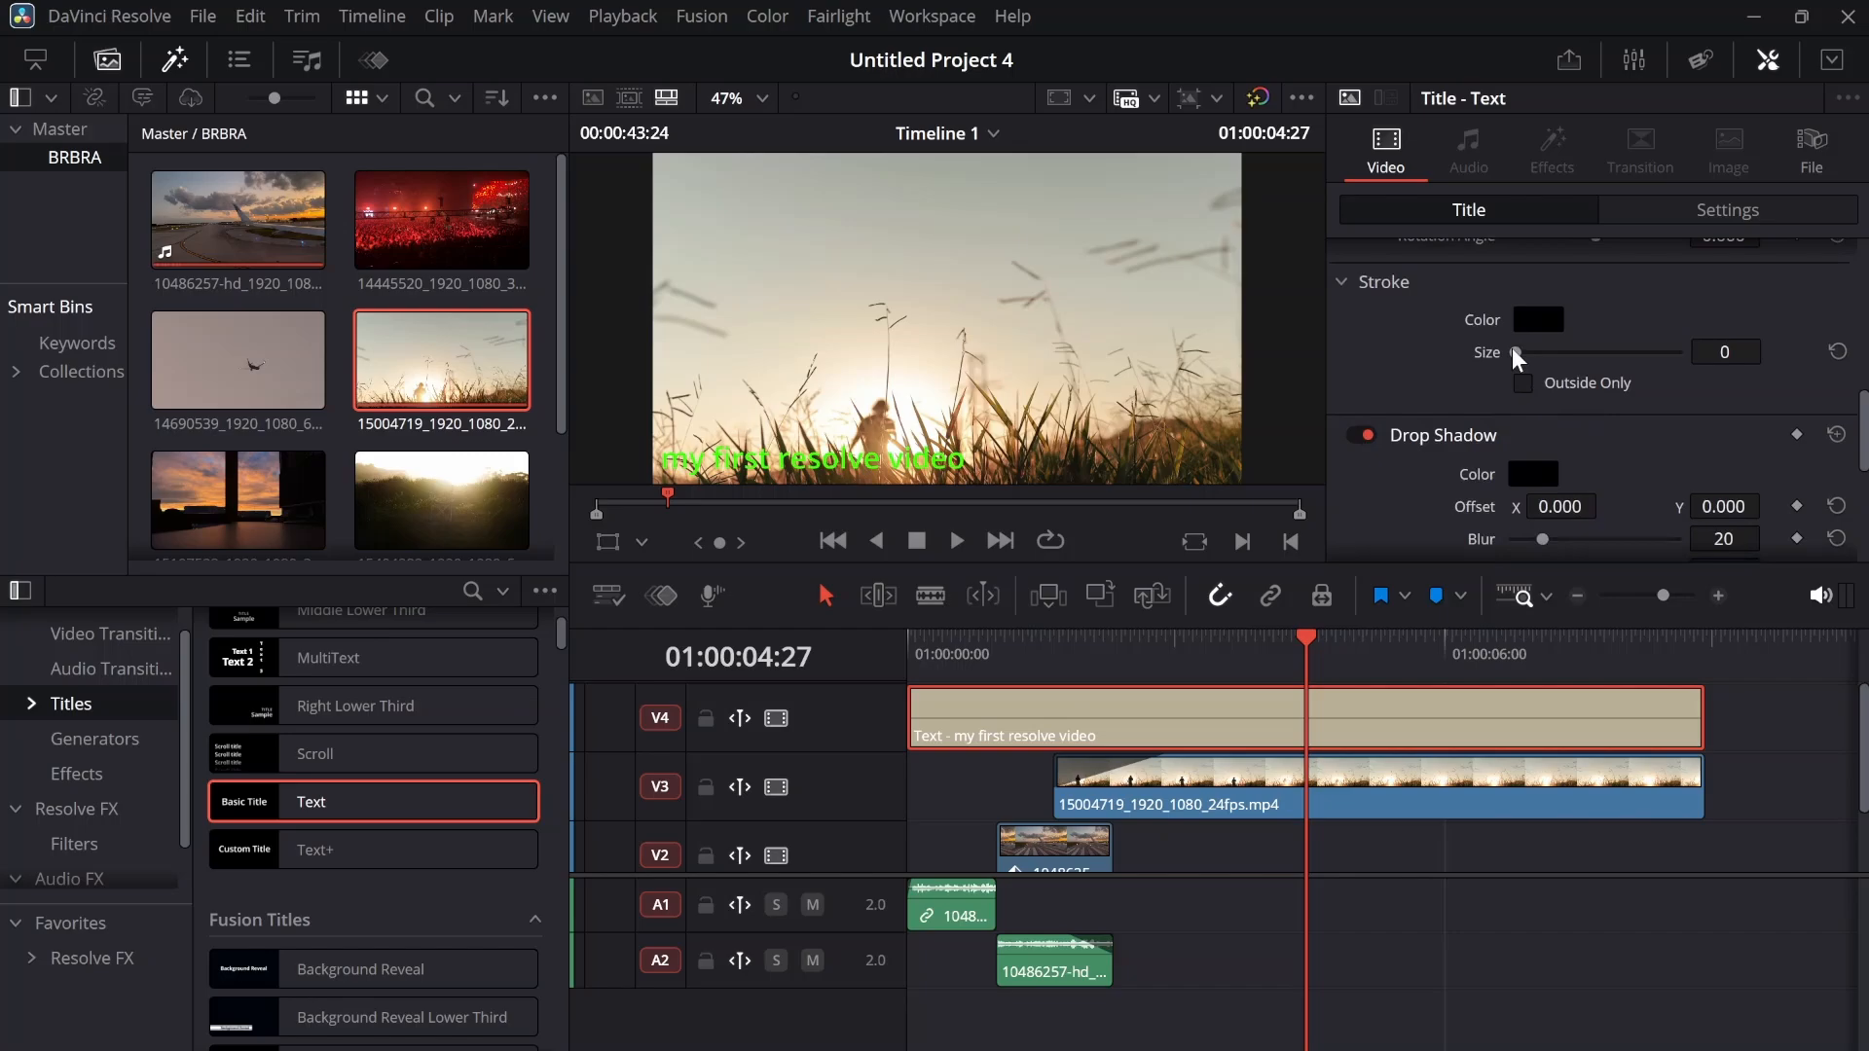
pyautogui.moveTo(1518, 353); pyautogui.dragTo(1587, 352)
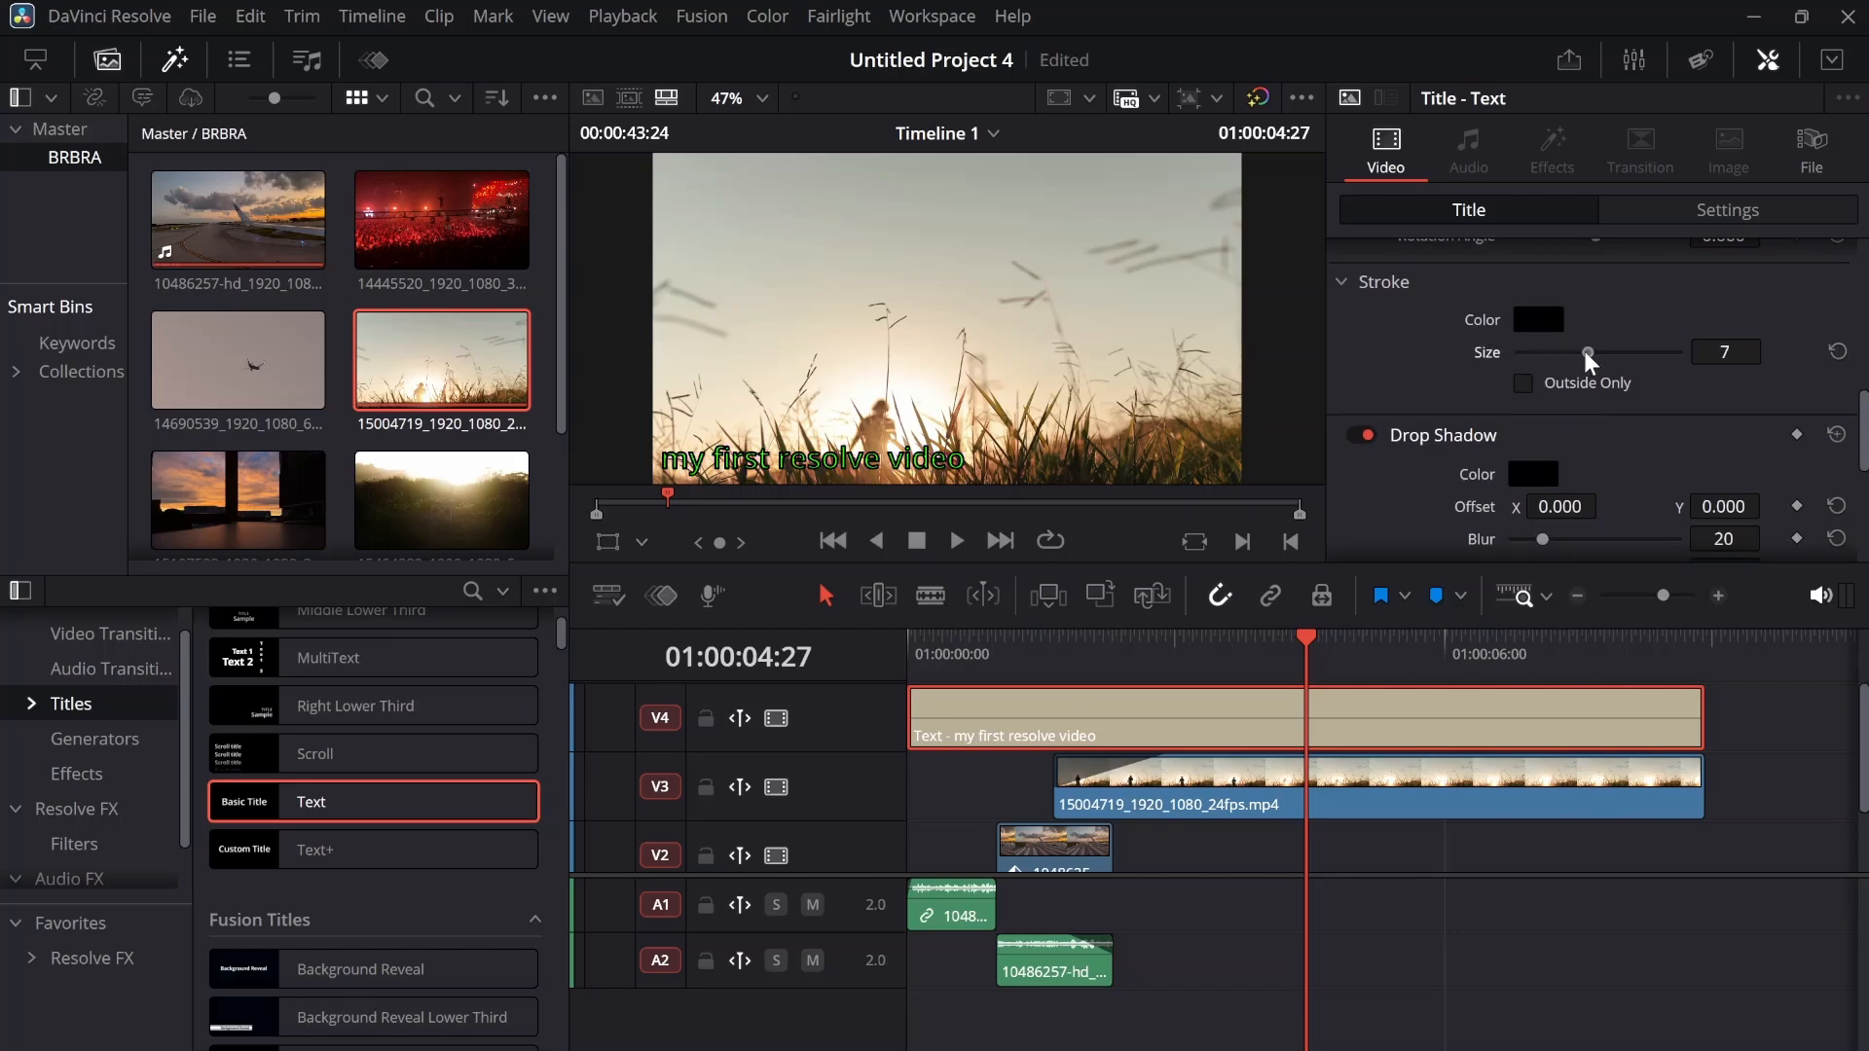
pyautogui.click(1525, 382)
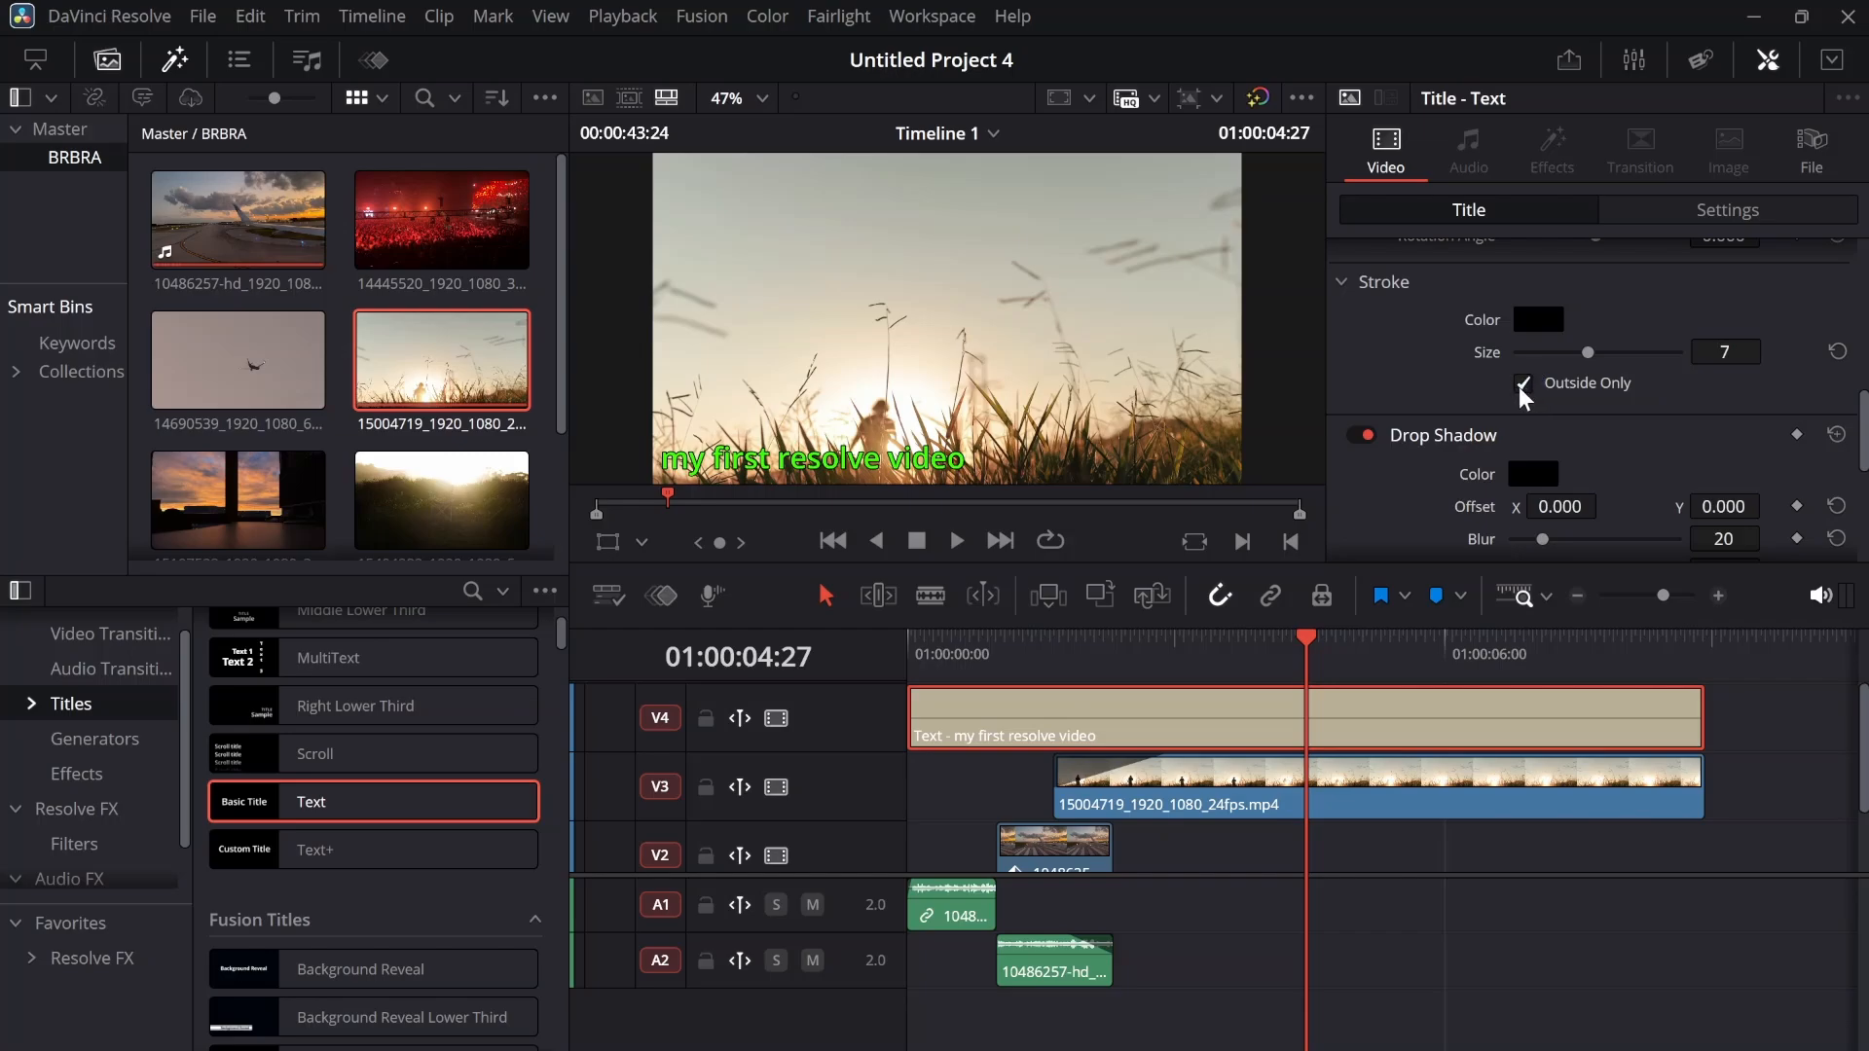
pyautogui.click(1523, 385)
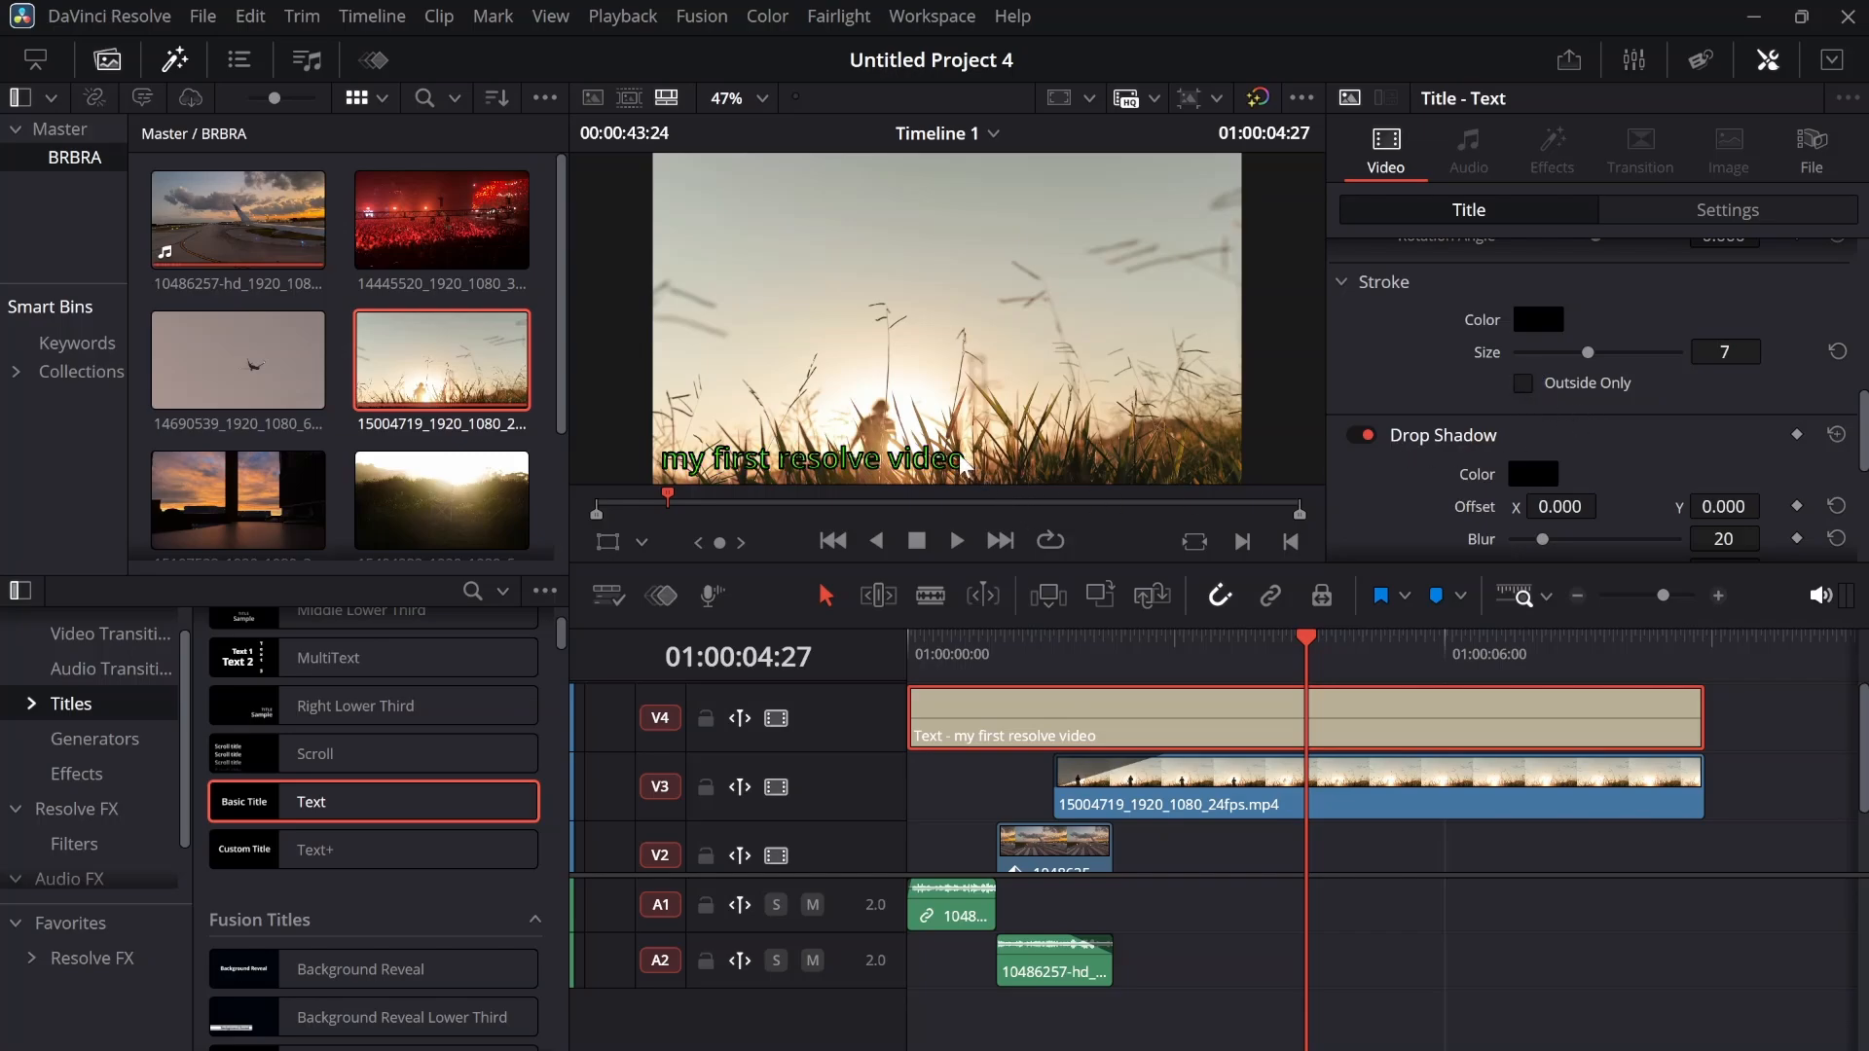
pyautogui.click(1523, 385)
pyautogui.scroll(-2, 1439, 336)
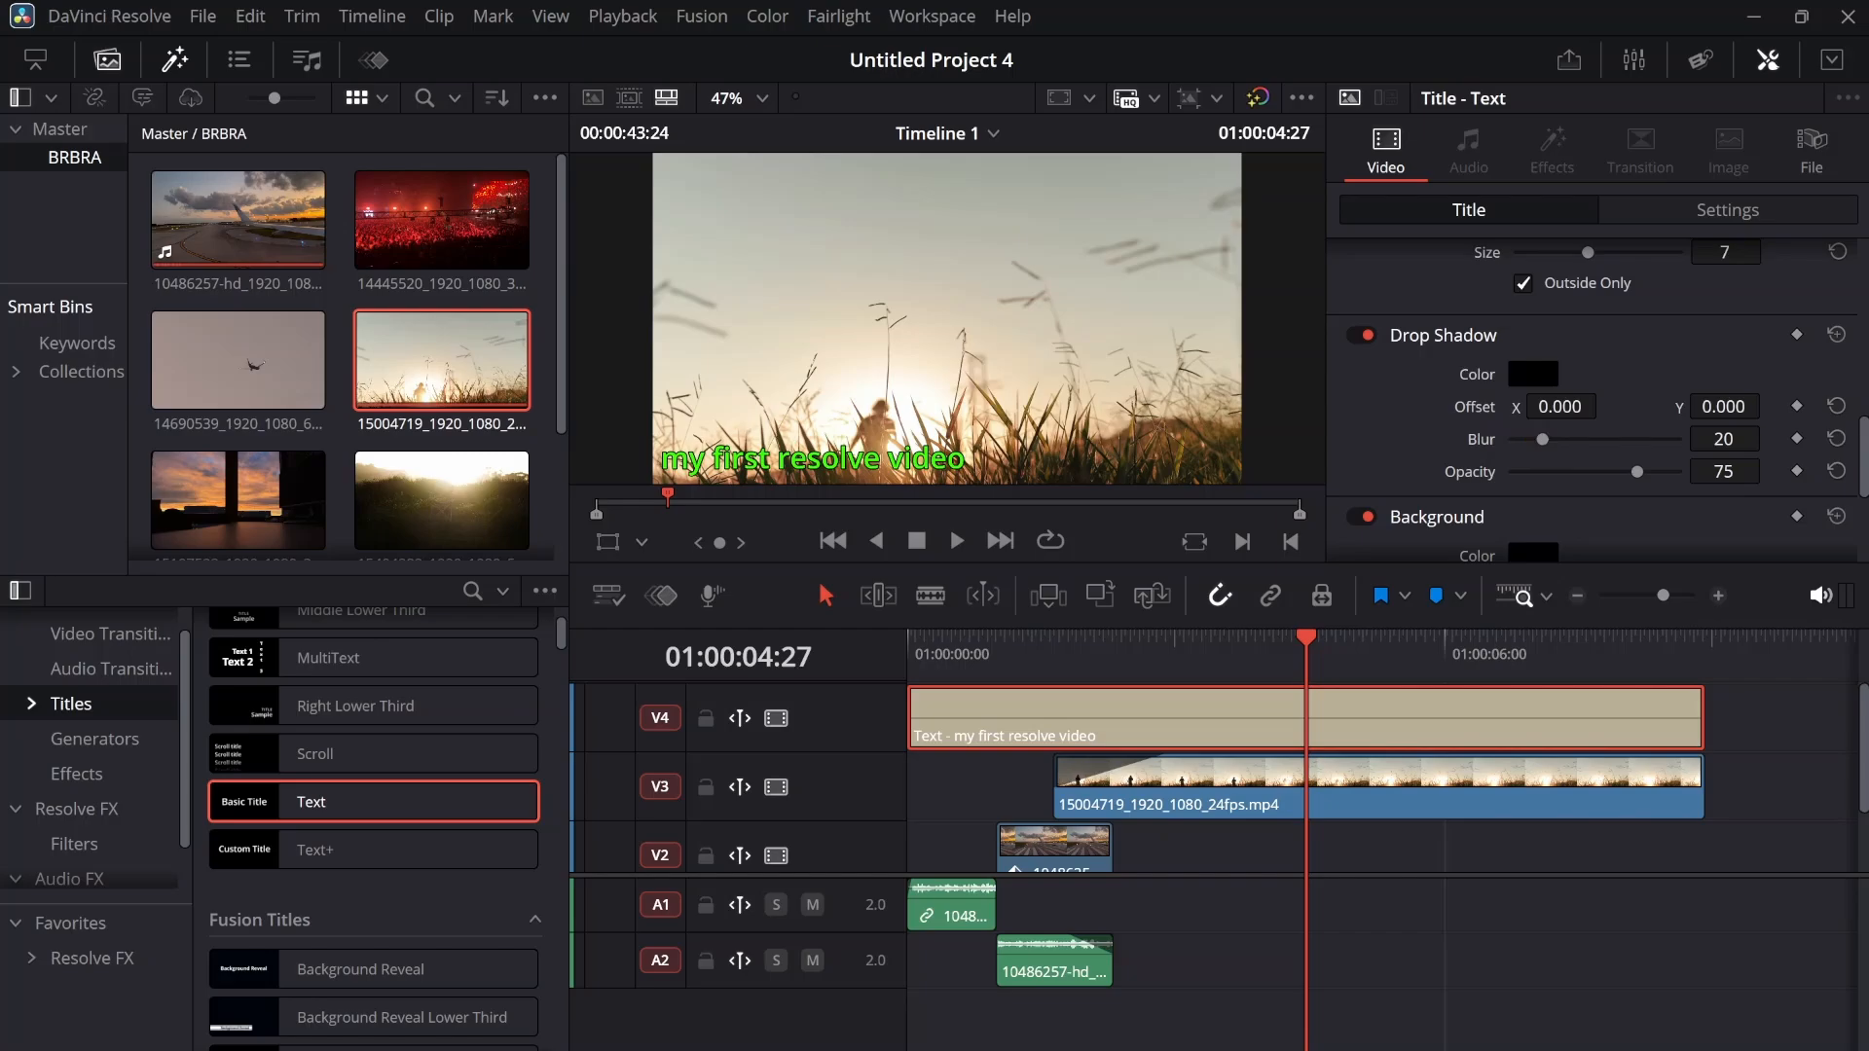
pyautogui.moveTo(1559, 406); pyautogui.dragTo(1608, 404)
# Fade in the V4 title over about 1.9 seconds, play the timeline from the start and save the project
pyautogui.click(942, 638)
pyautogui.moveTo(939, 632); pyautogui.dragTo(1077, 705)
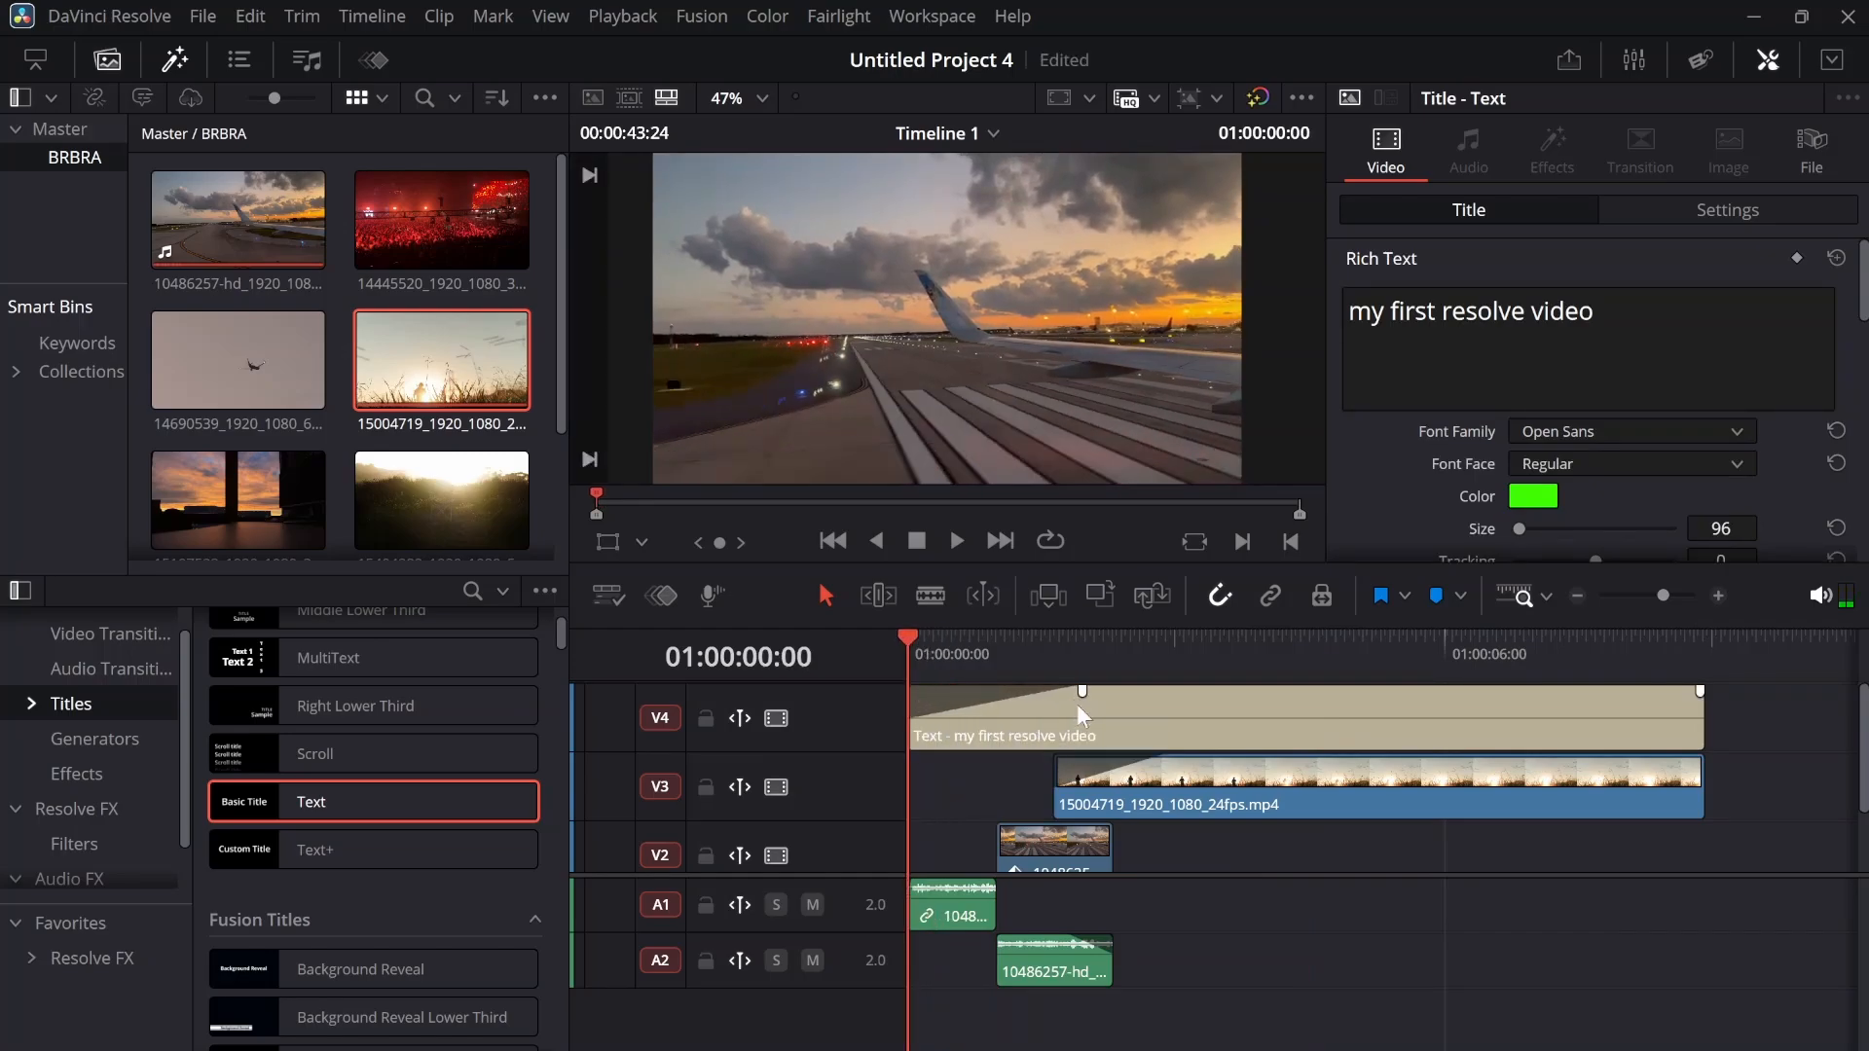
pyautogui.press('space')
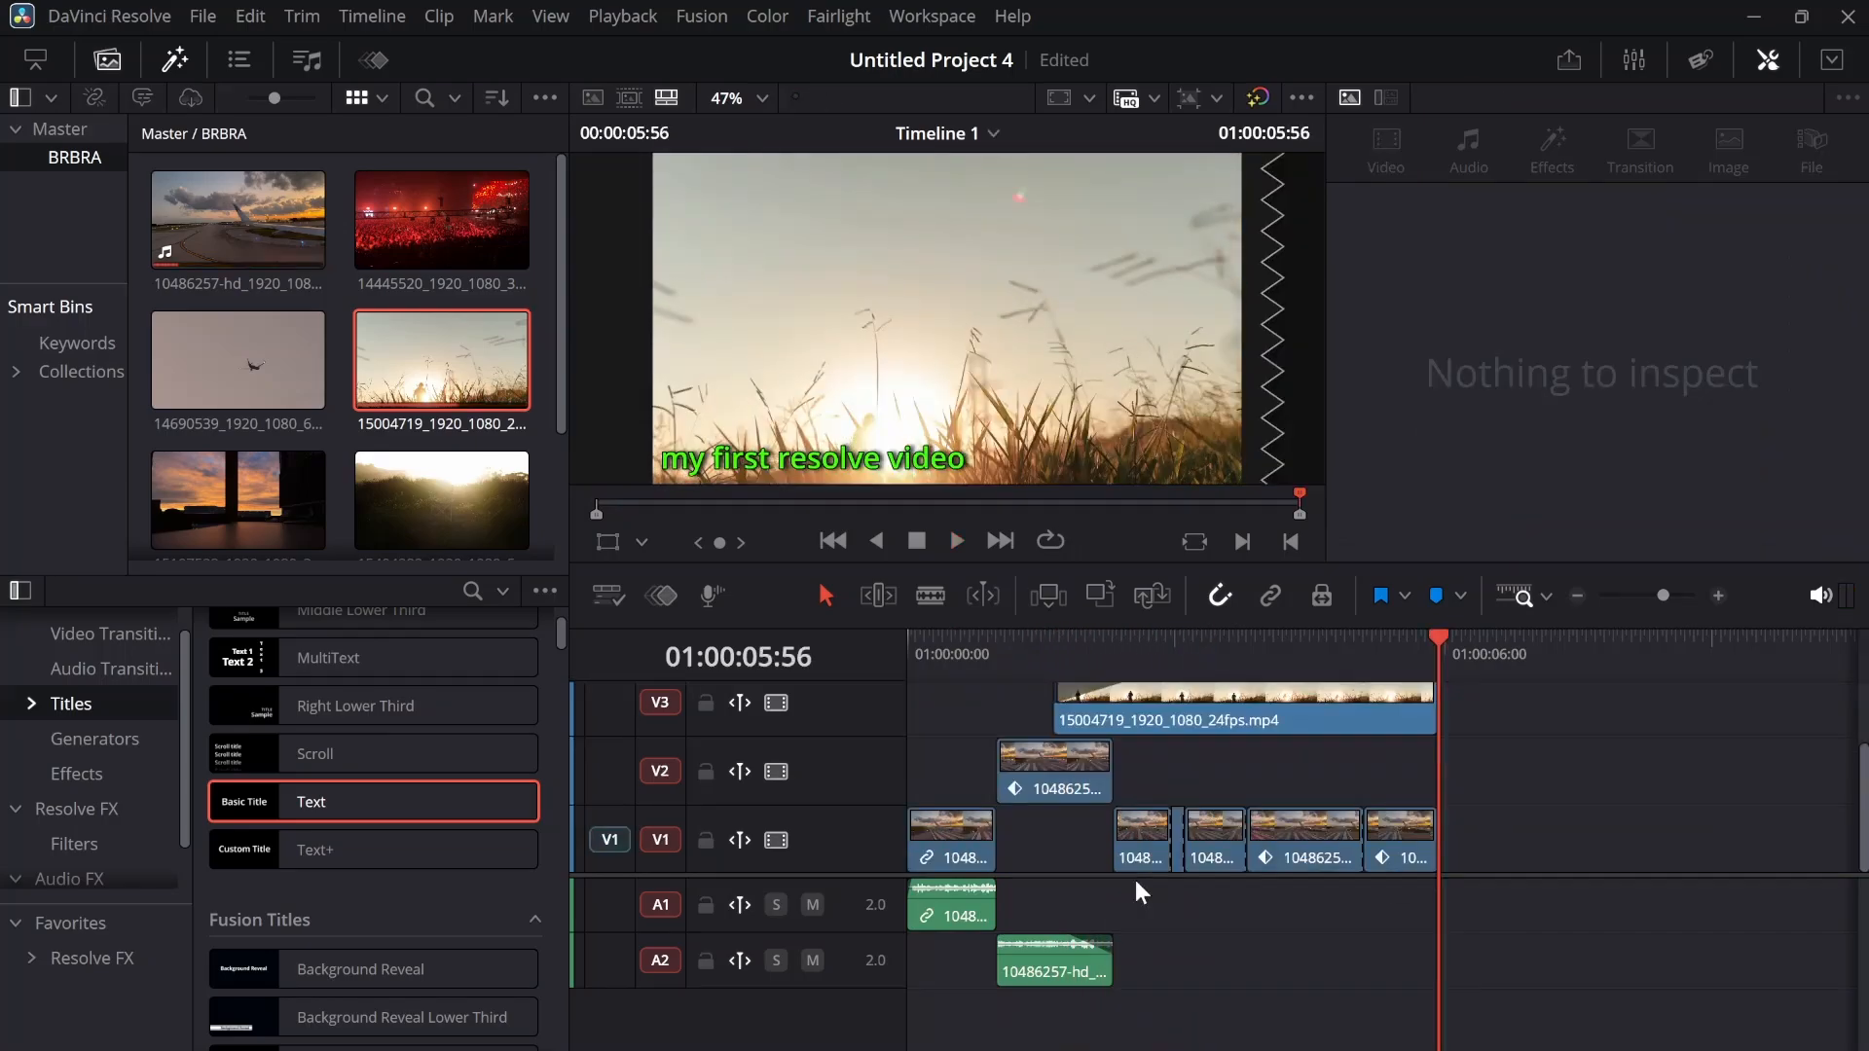
pyautogui.hotkey('ctrl', 's')
# Switch to the Cut page and scrub the Intro Upload 2 timeline to 01:02:20:05 using the full timeline overview
pyautogui.click(619, 1037)
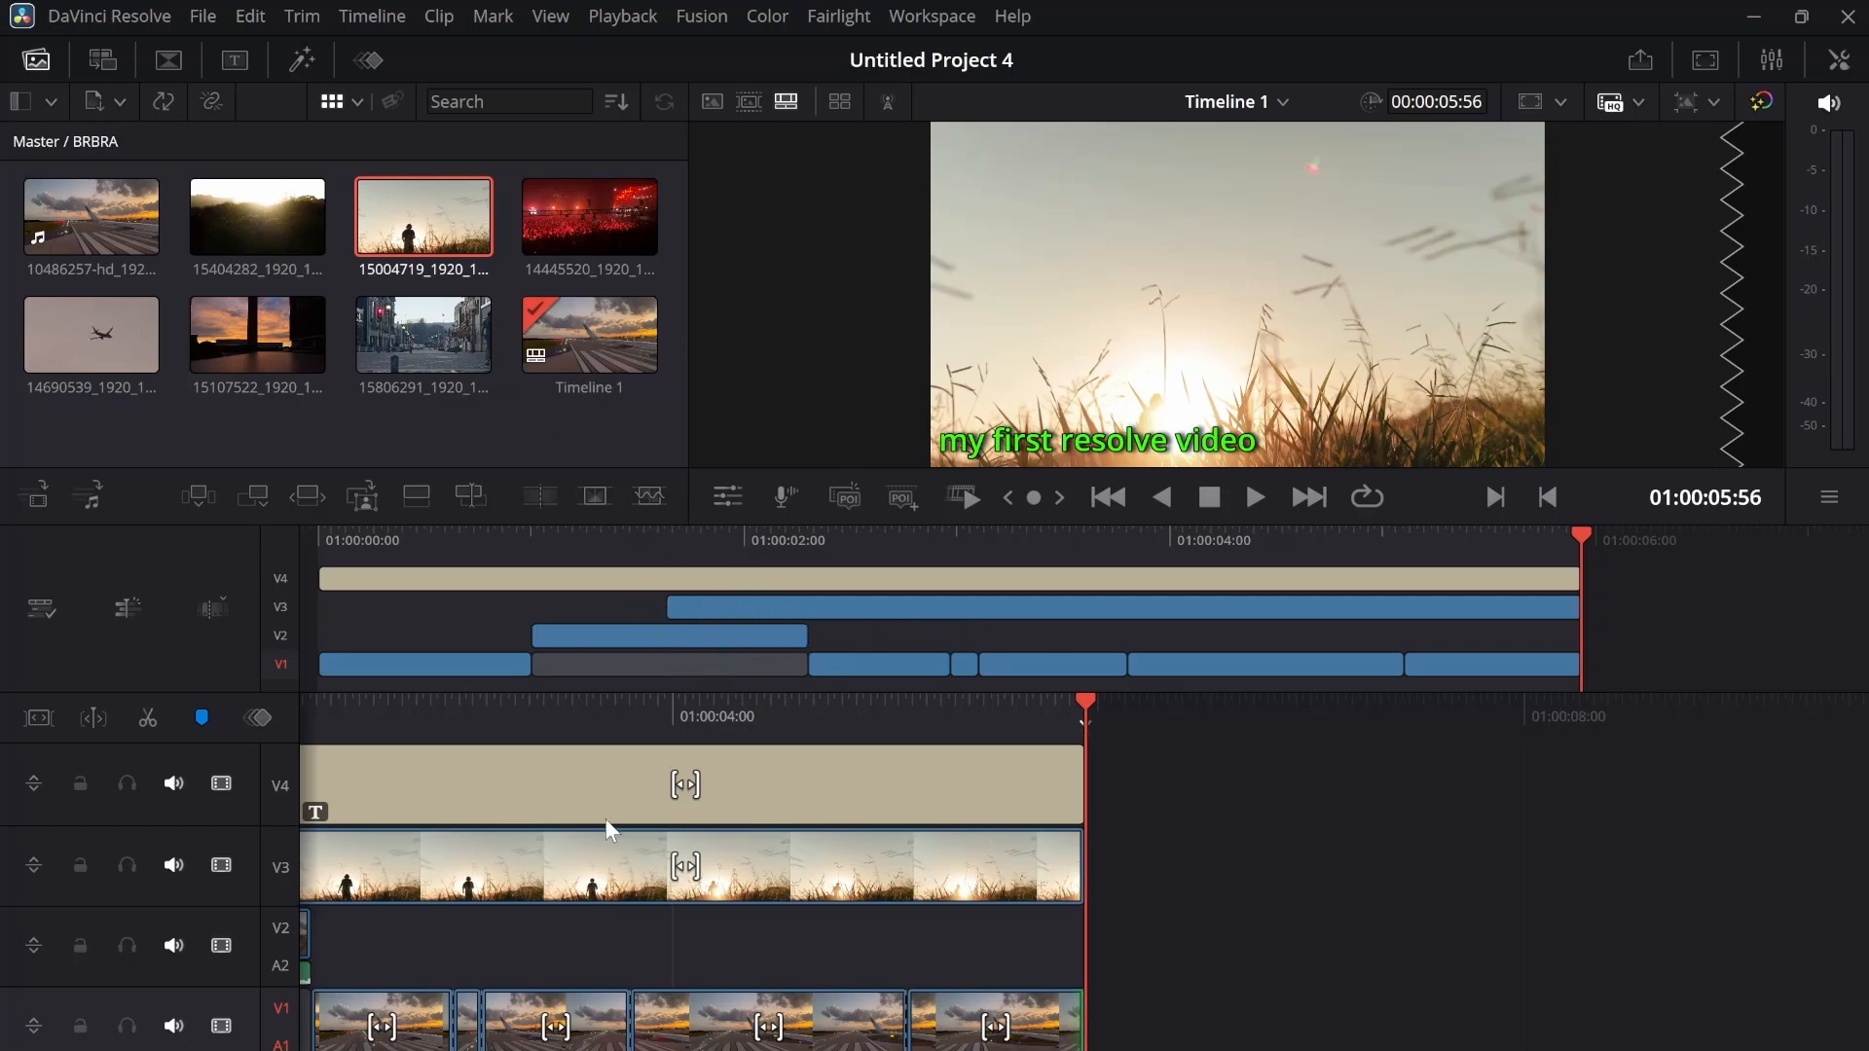
pyautogui.scroll(10, 769, 942)
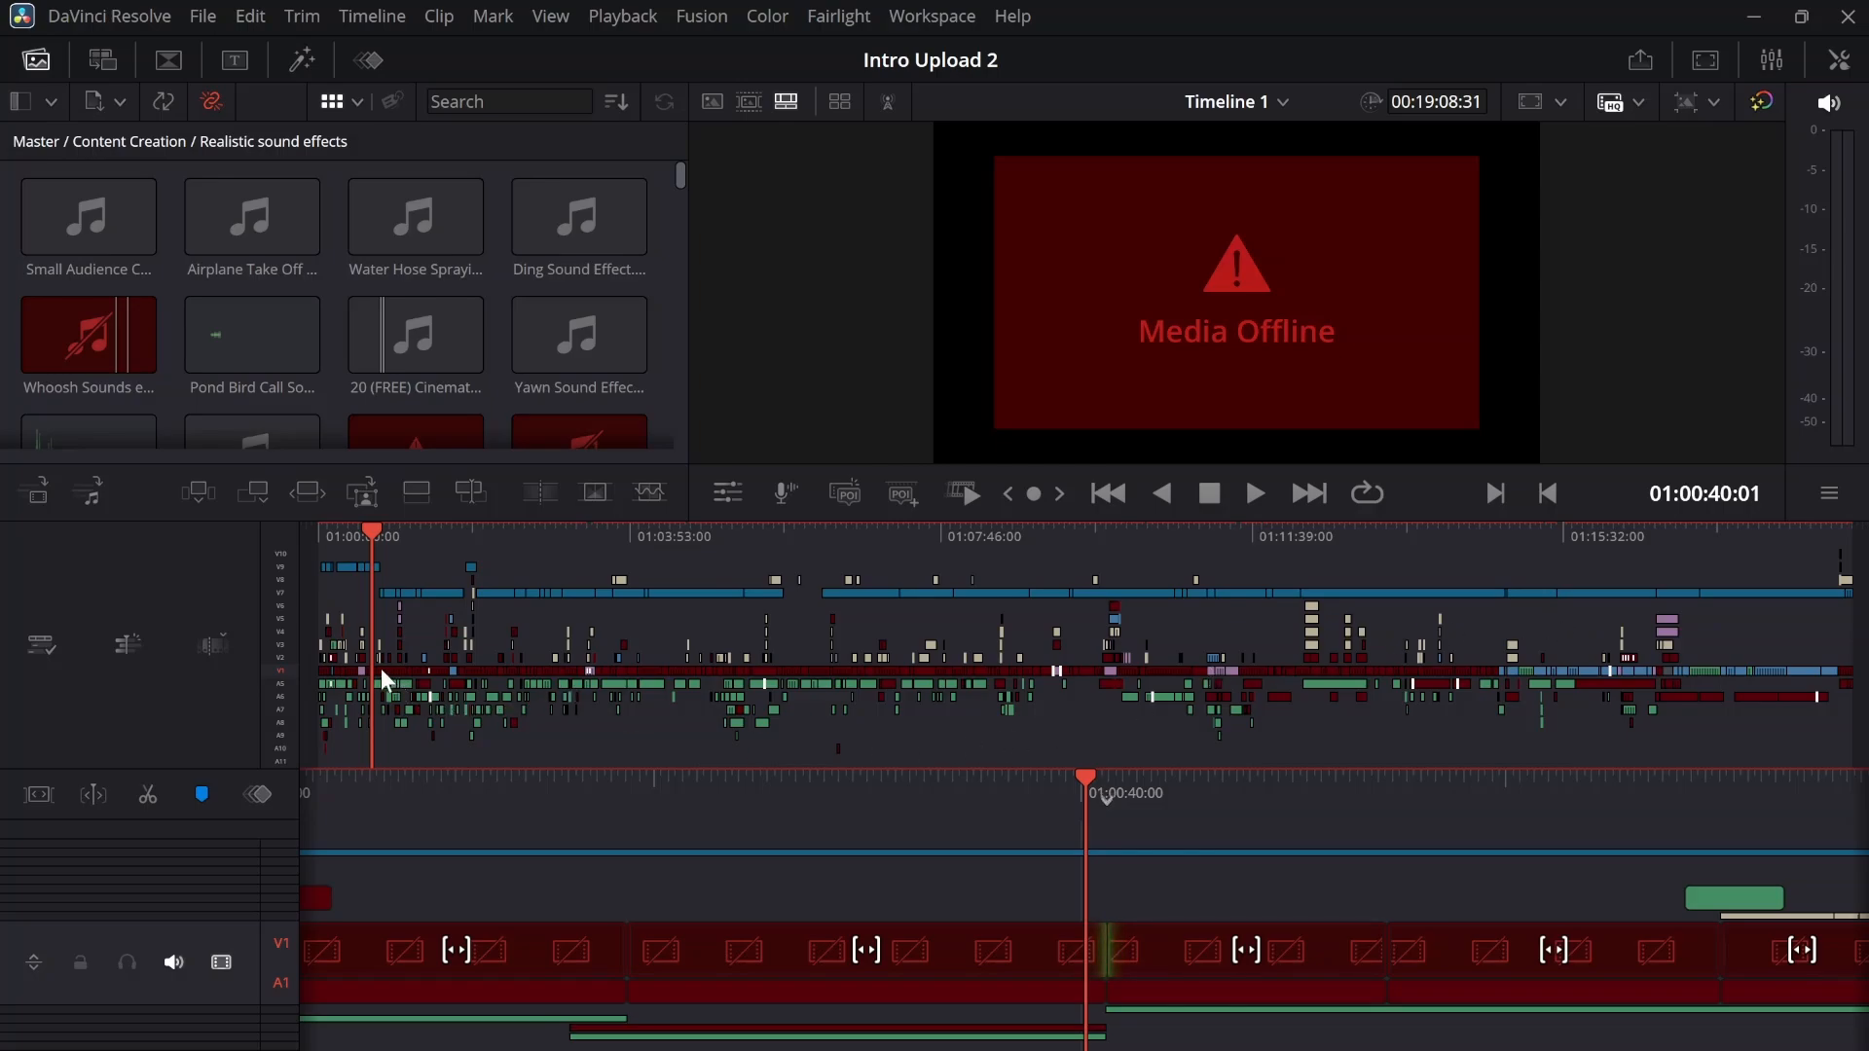
pyautogui.moveTo(378, 545); pyautogui.dragTo(504, 543)
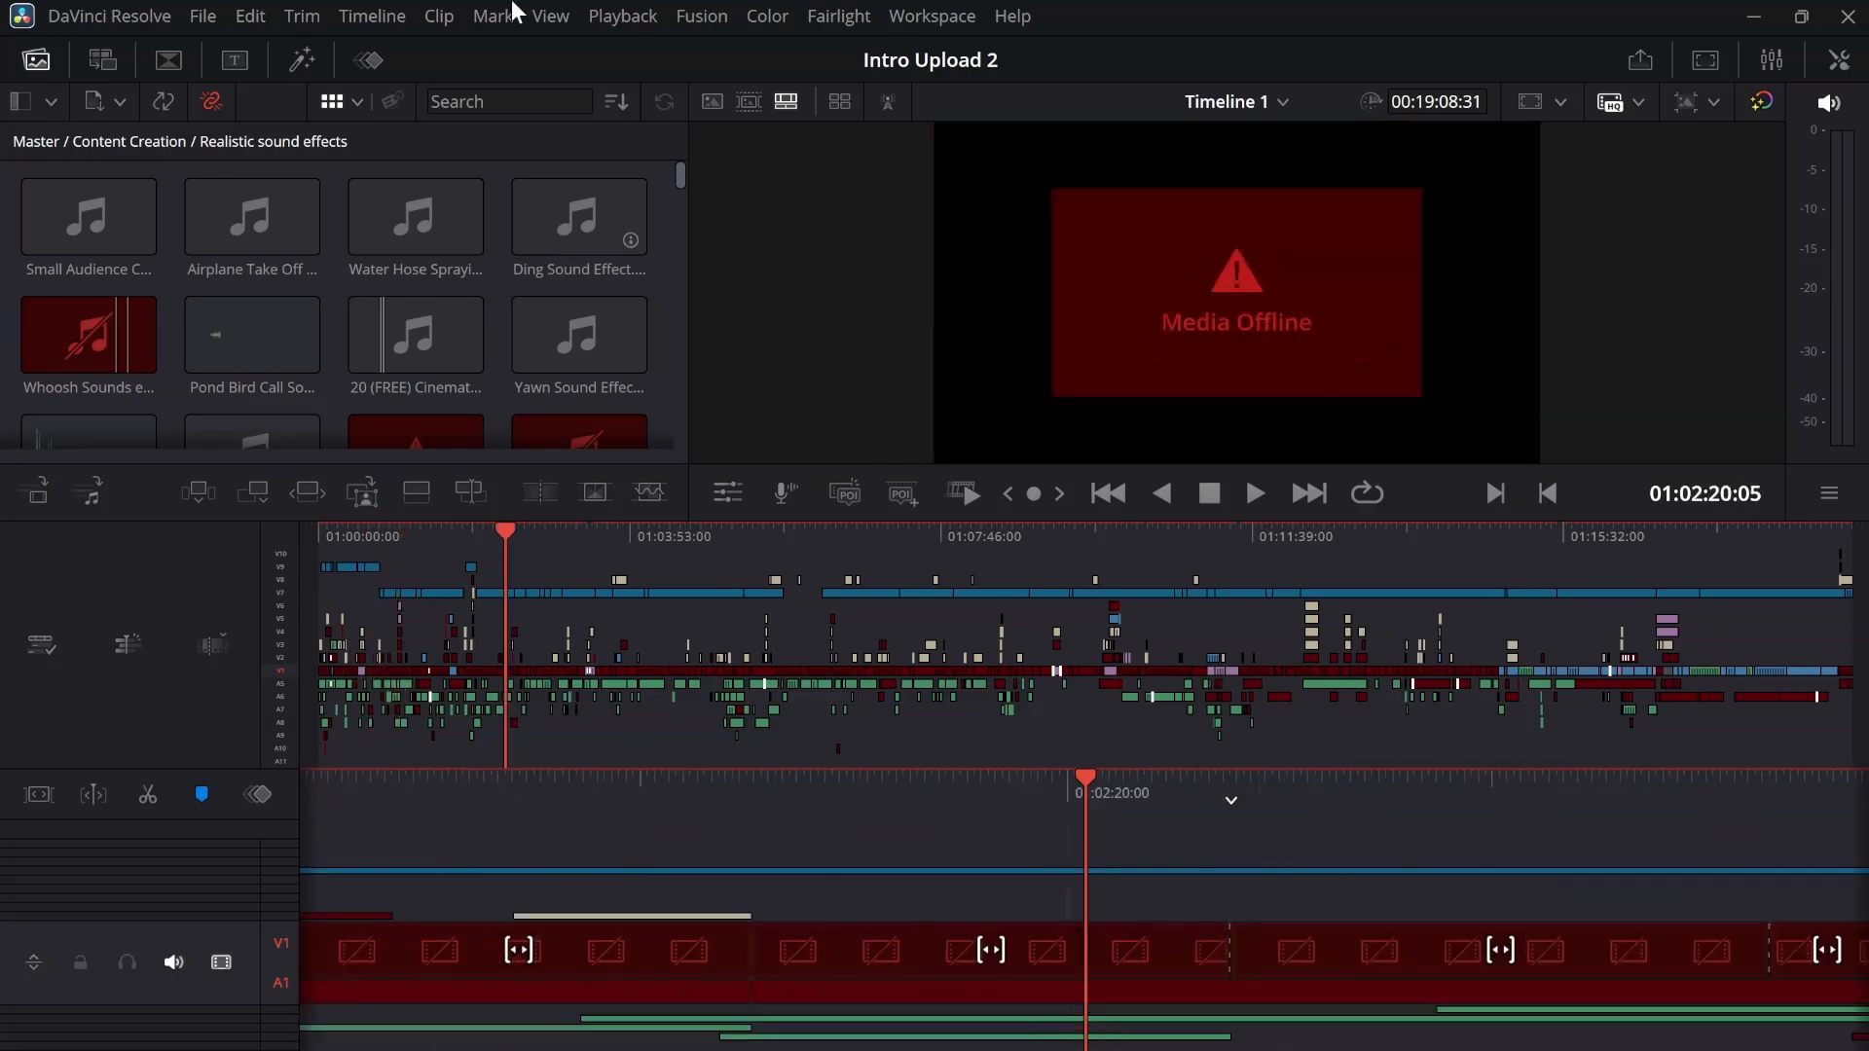
# Reopen the recent project Untitled Project 4
pyautogui.click(205, 15)
pyautogui.moveTo(290, 66)
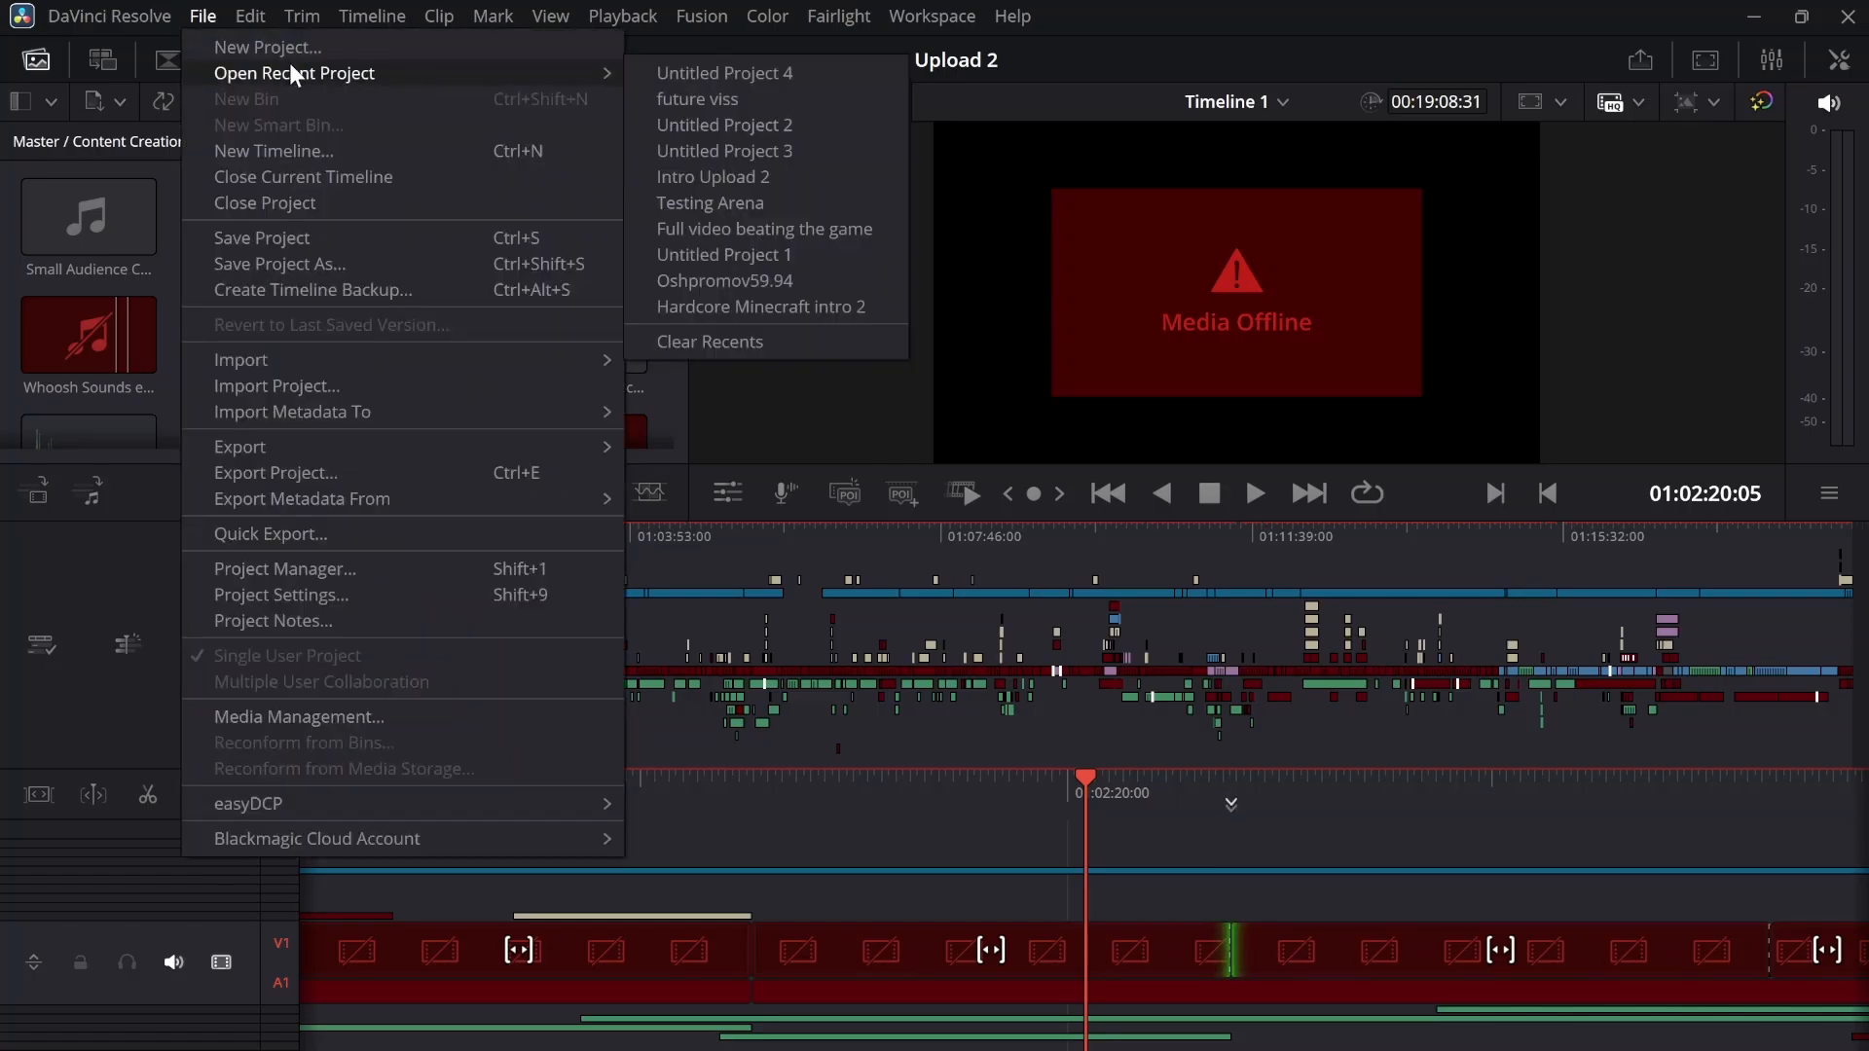
pyautogui.click(720, 64)
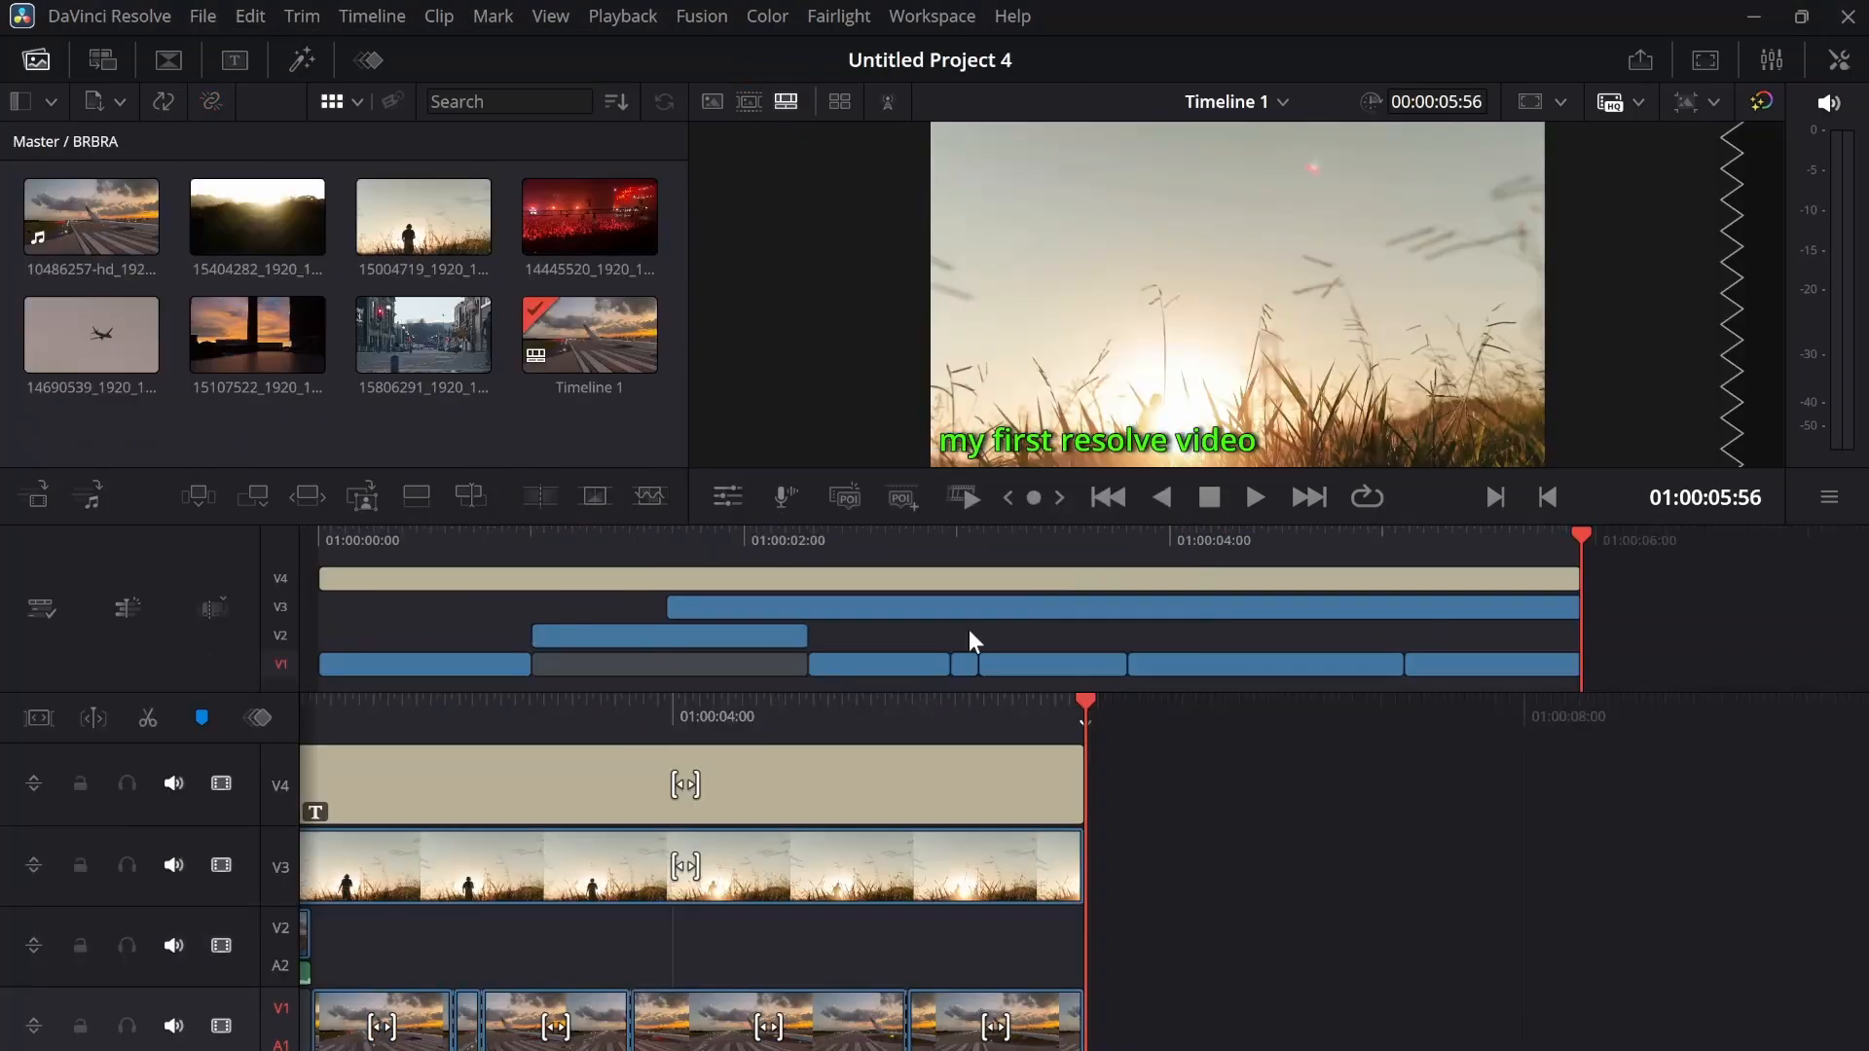
# Move the playhead to 01:00:05:24 on the Cut page timeline and return to the Edit page
pyautogui.moveTo(926, 738); pyautogui.dragTo(1041, 738)
pyautogui.hotkey('shift', '4')
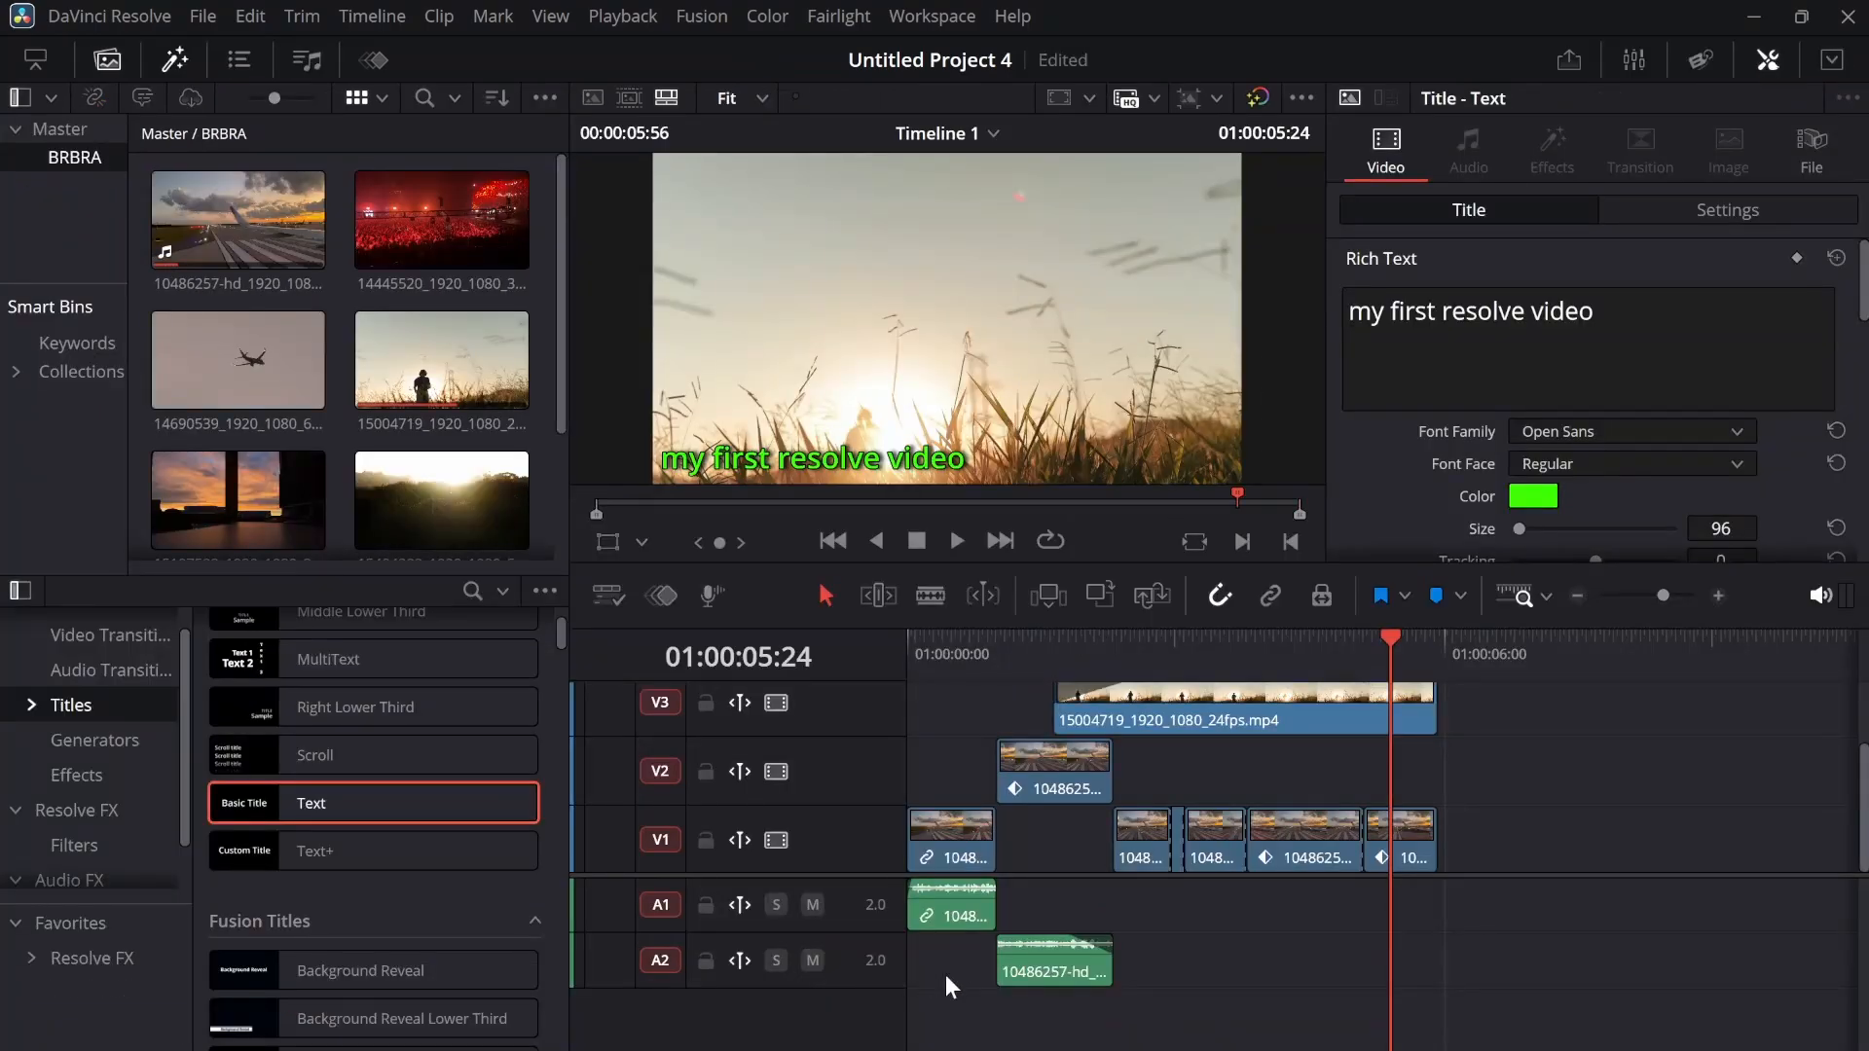
# On the Deliver page, add the entire timeline to the render queue as a custom export named Timeline 1 in the Documents folder
pyautogui.click(1410, 1038)
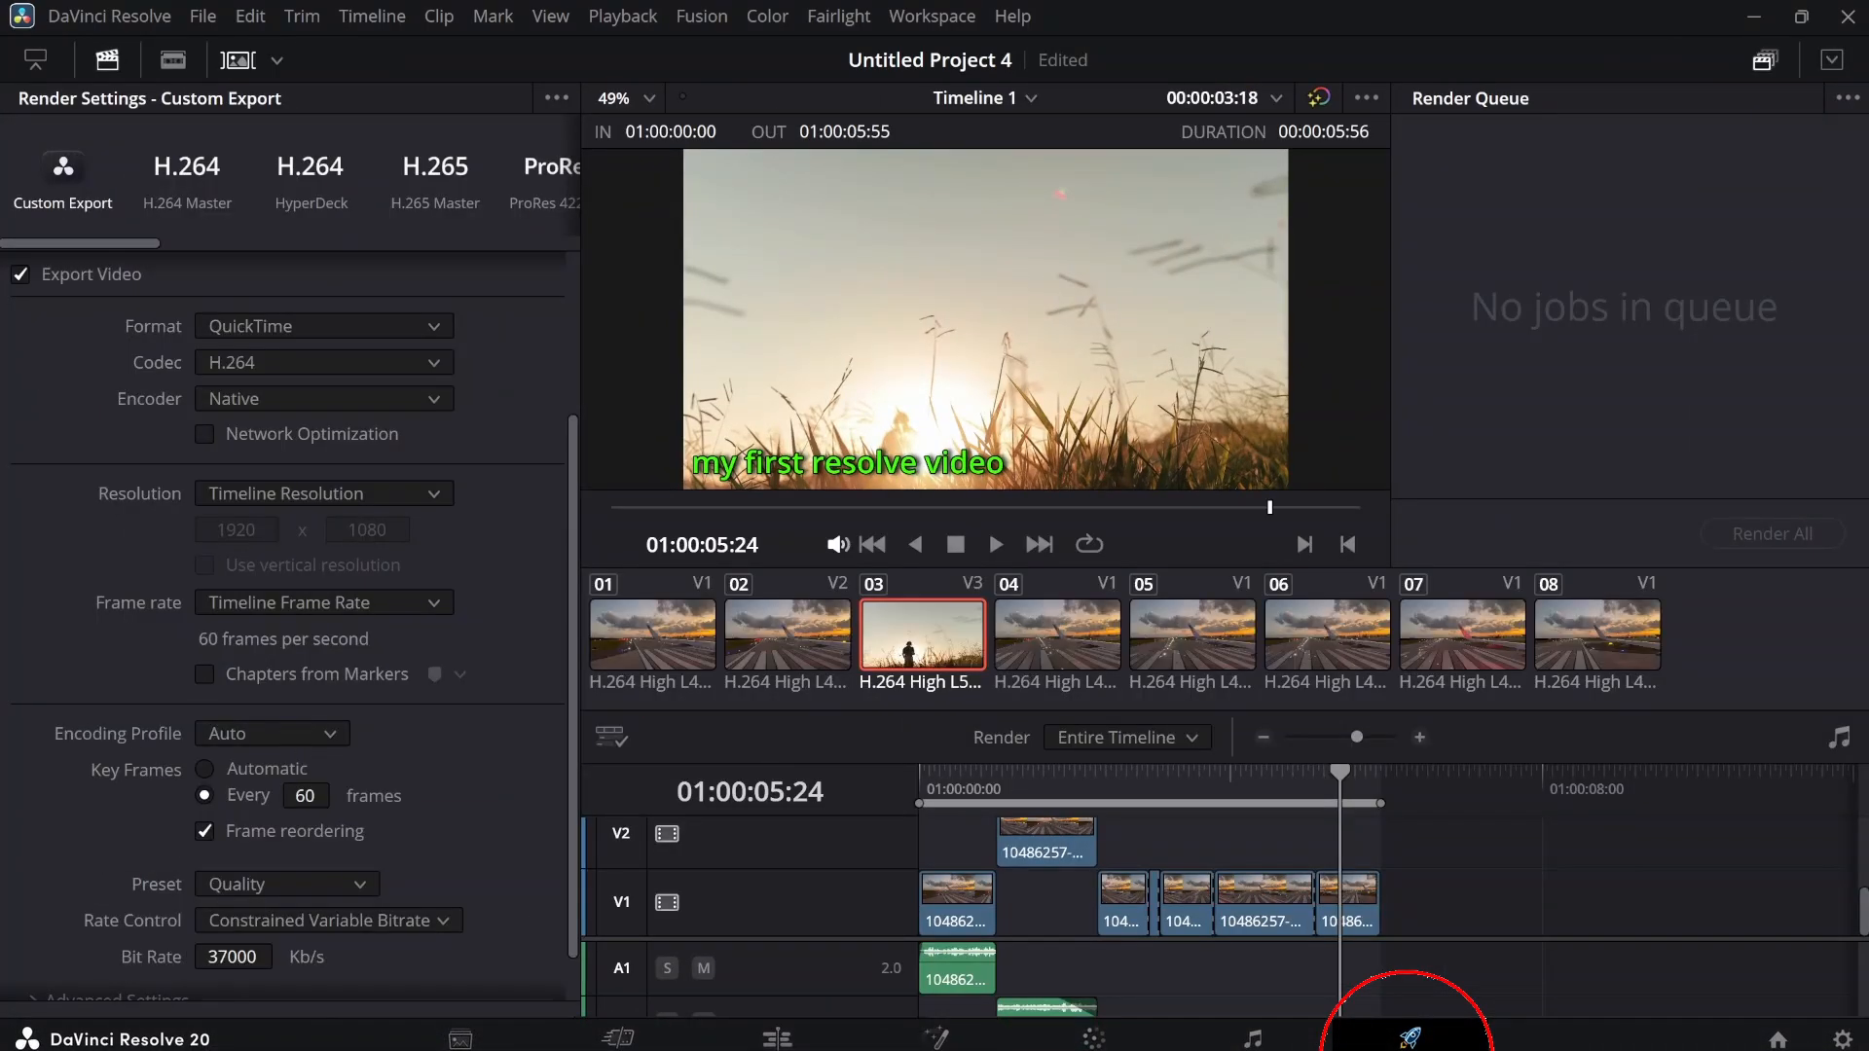
pyautogui.scroll(3, 331, 619)
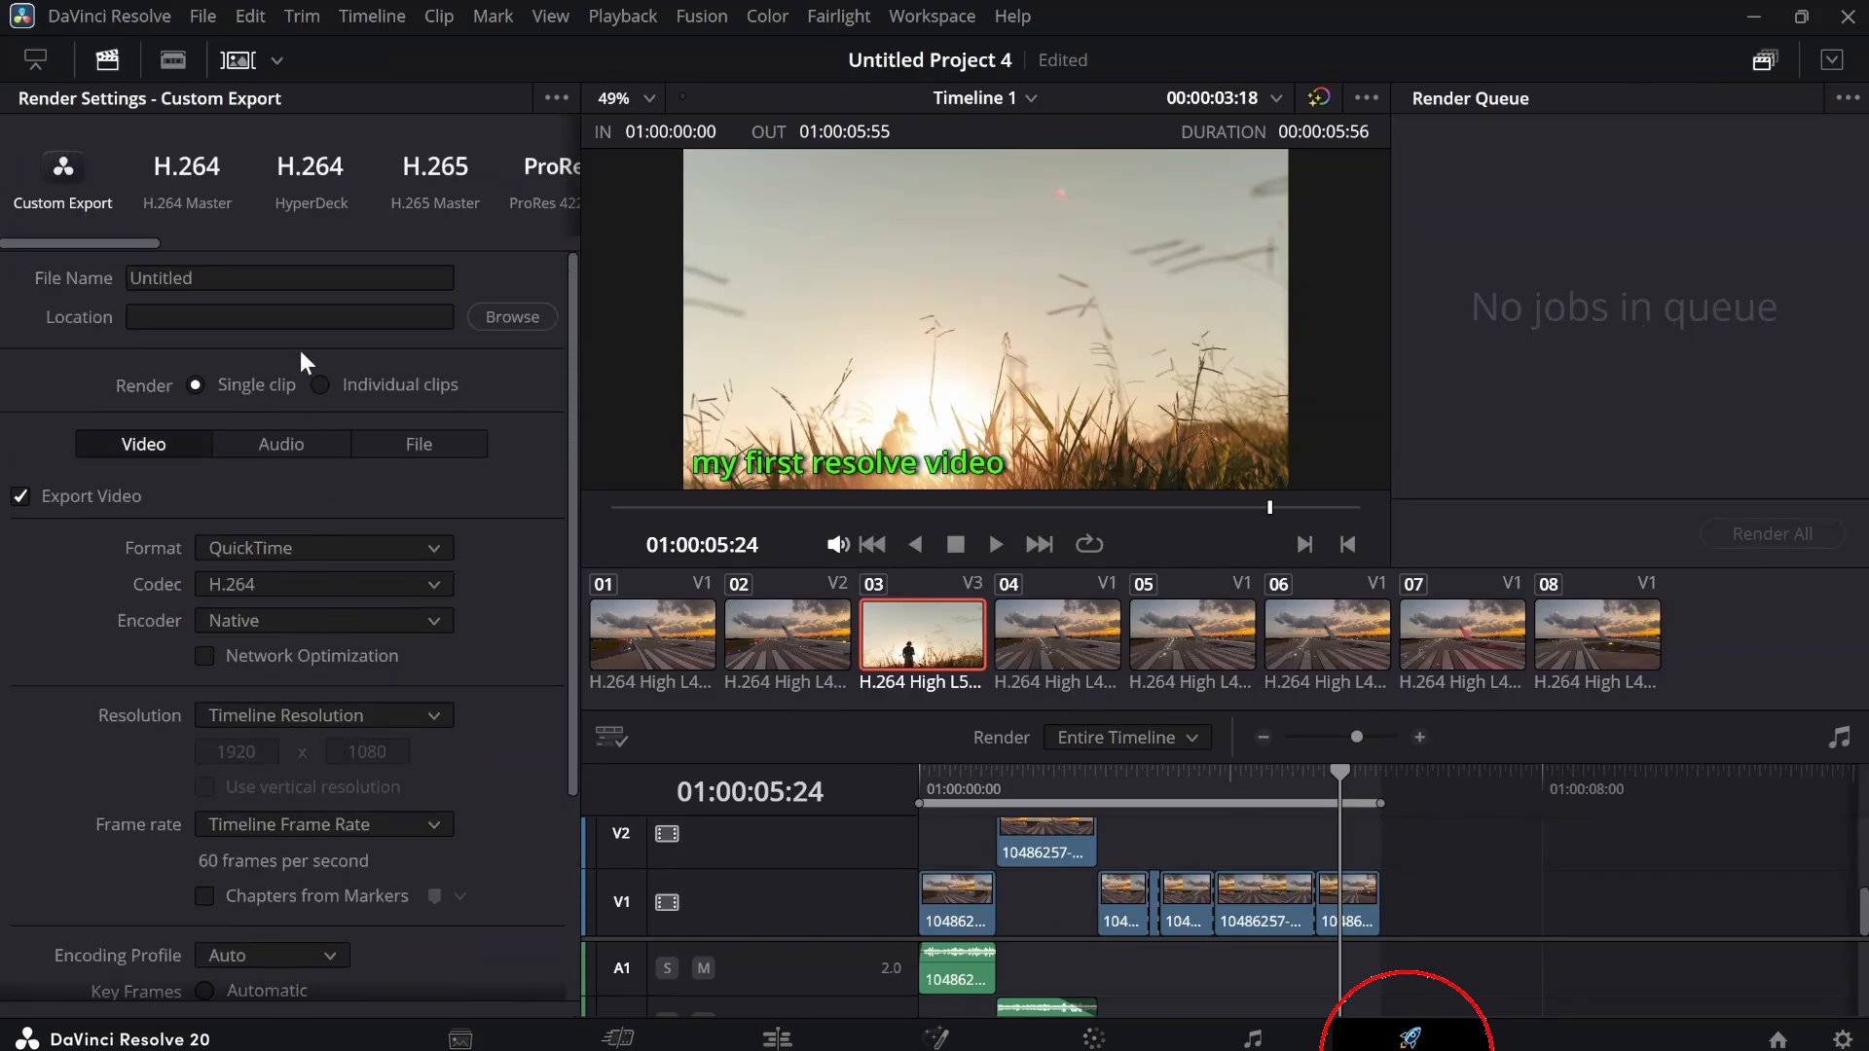
pyautogui.scroll(-5, 323, 592)
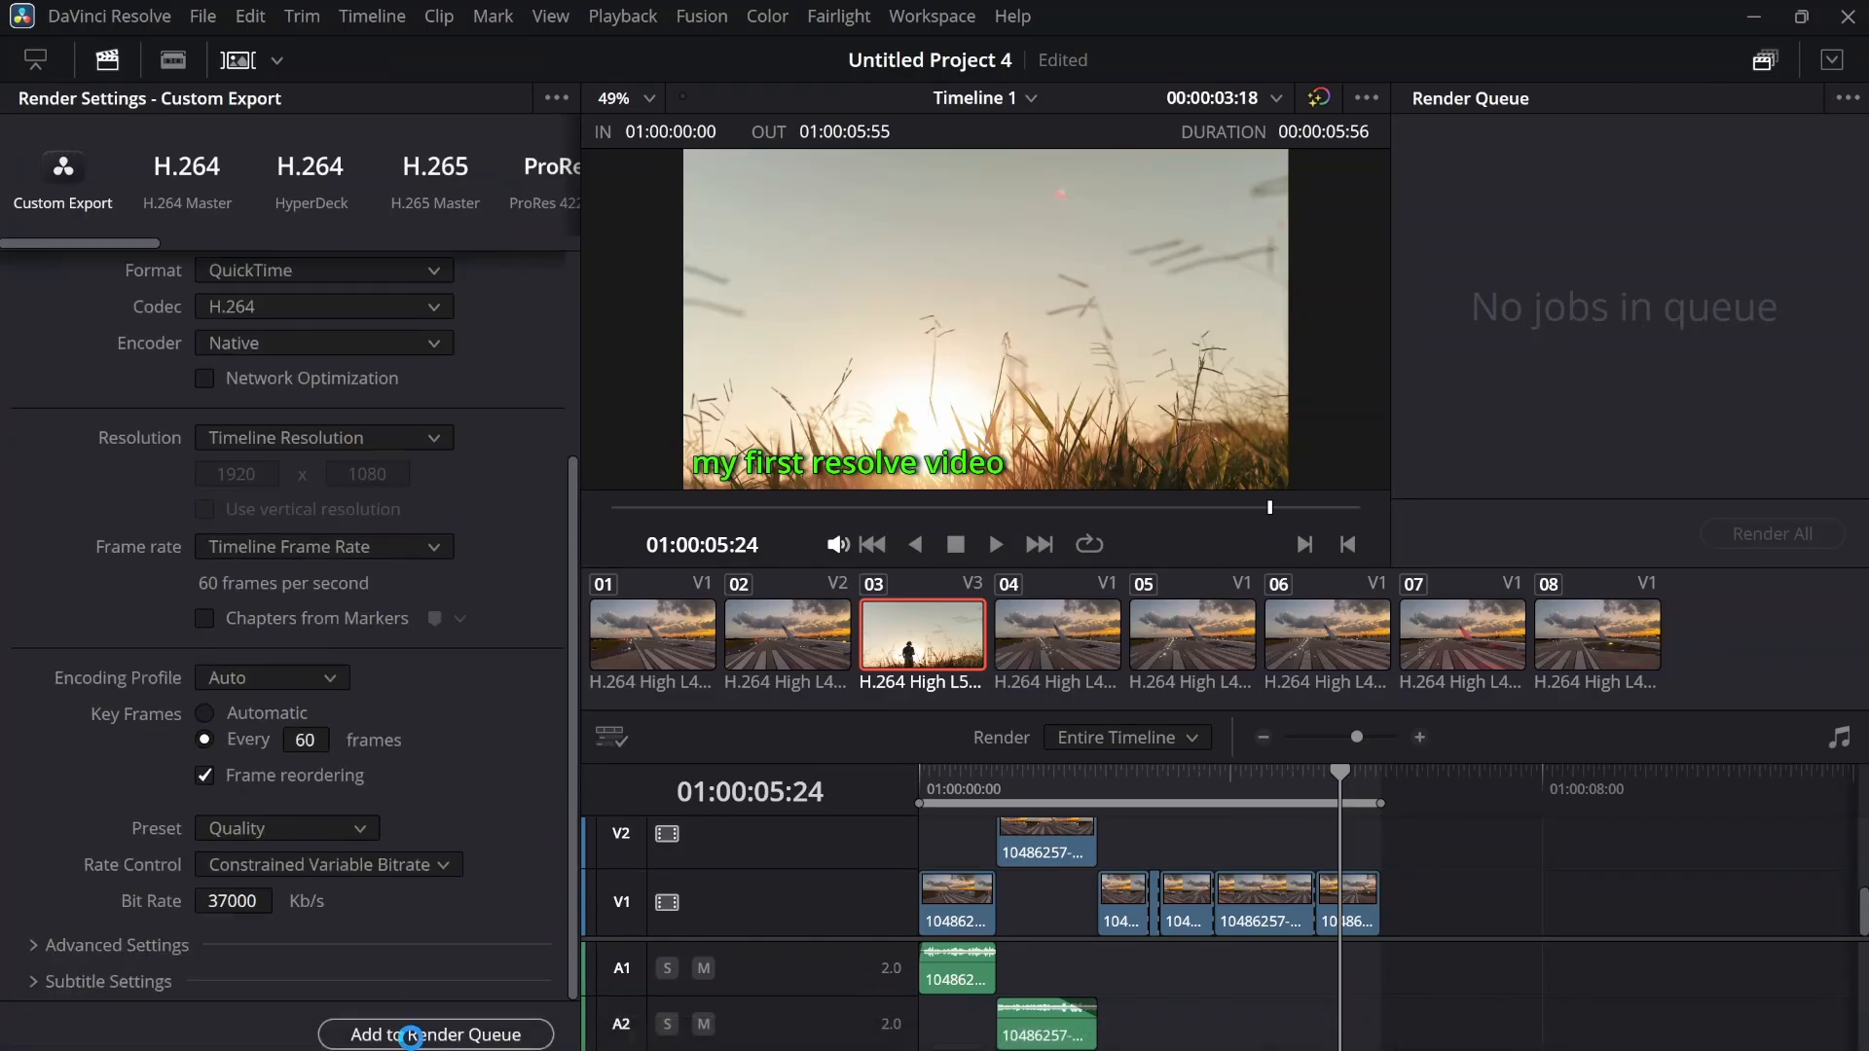
pyautogui.click(413, 1037)
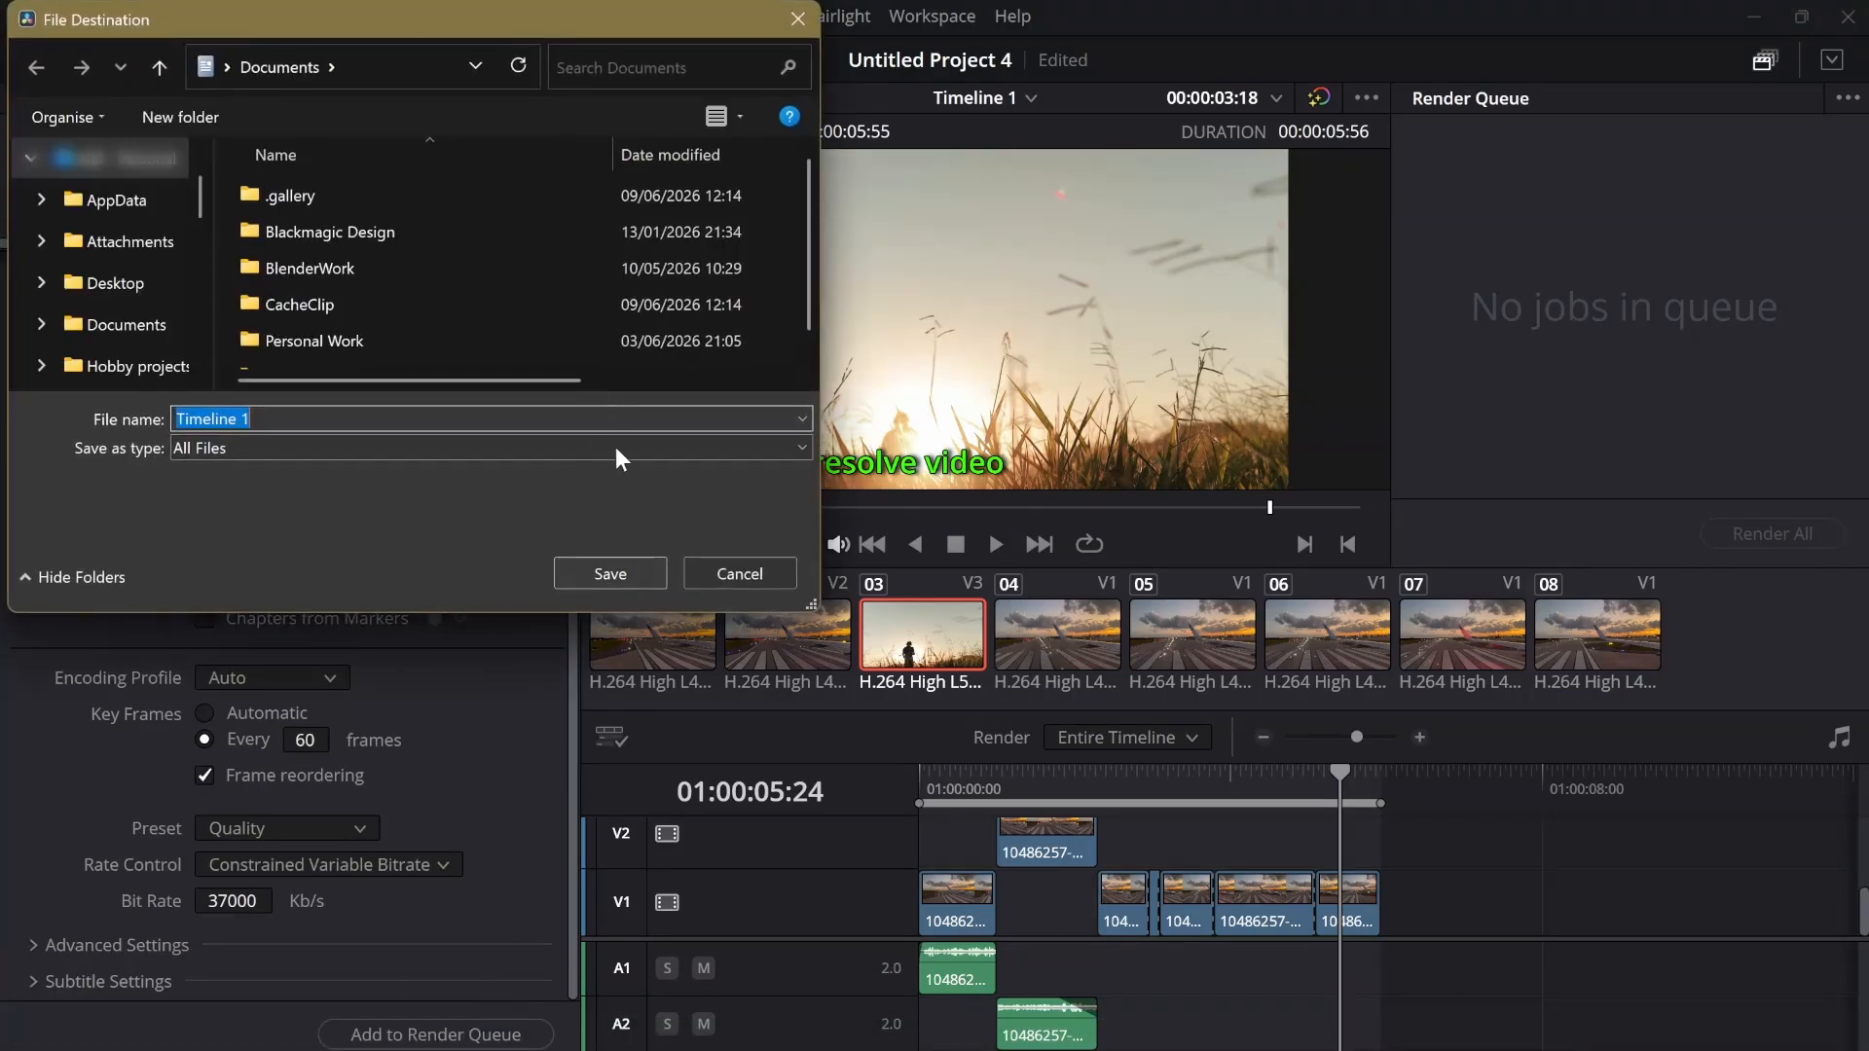
pyautogui.click(616, 578)
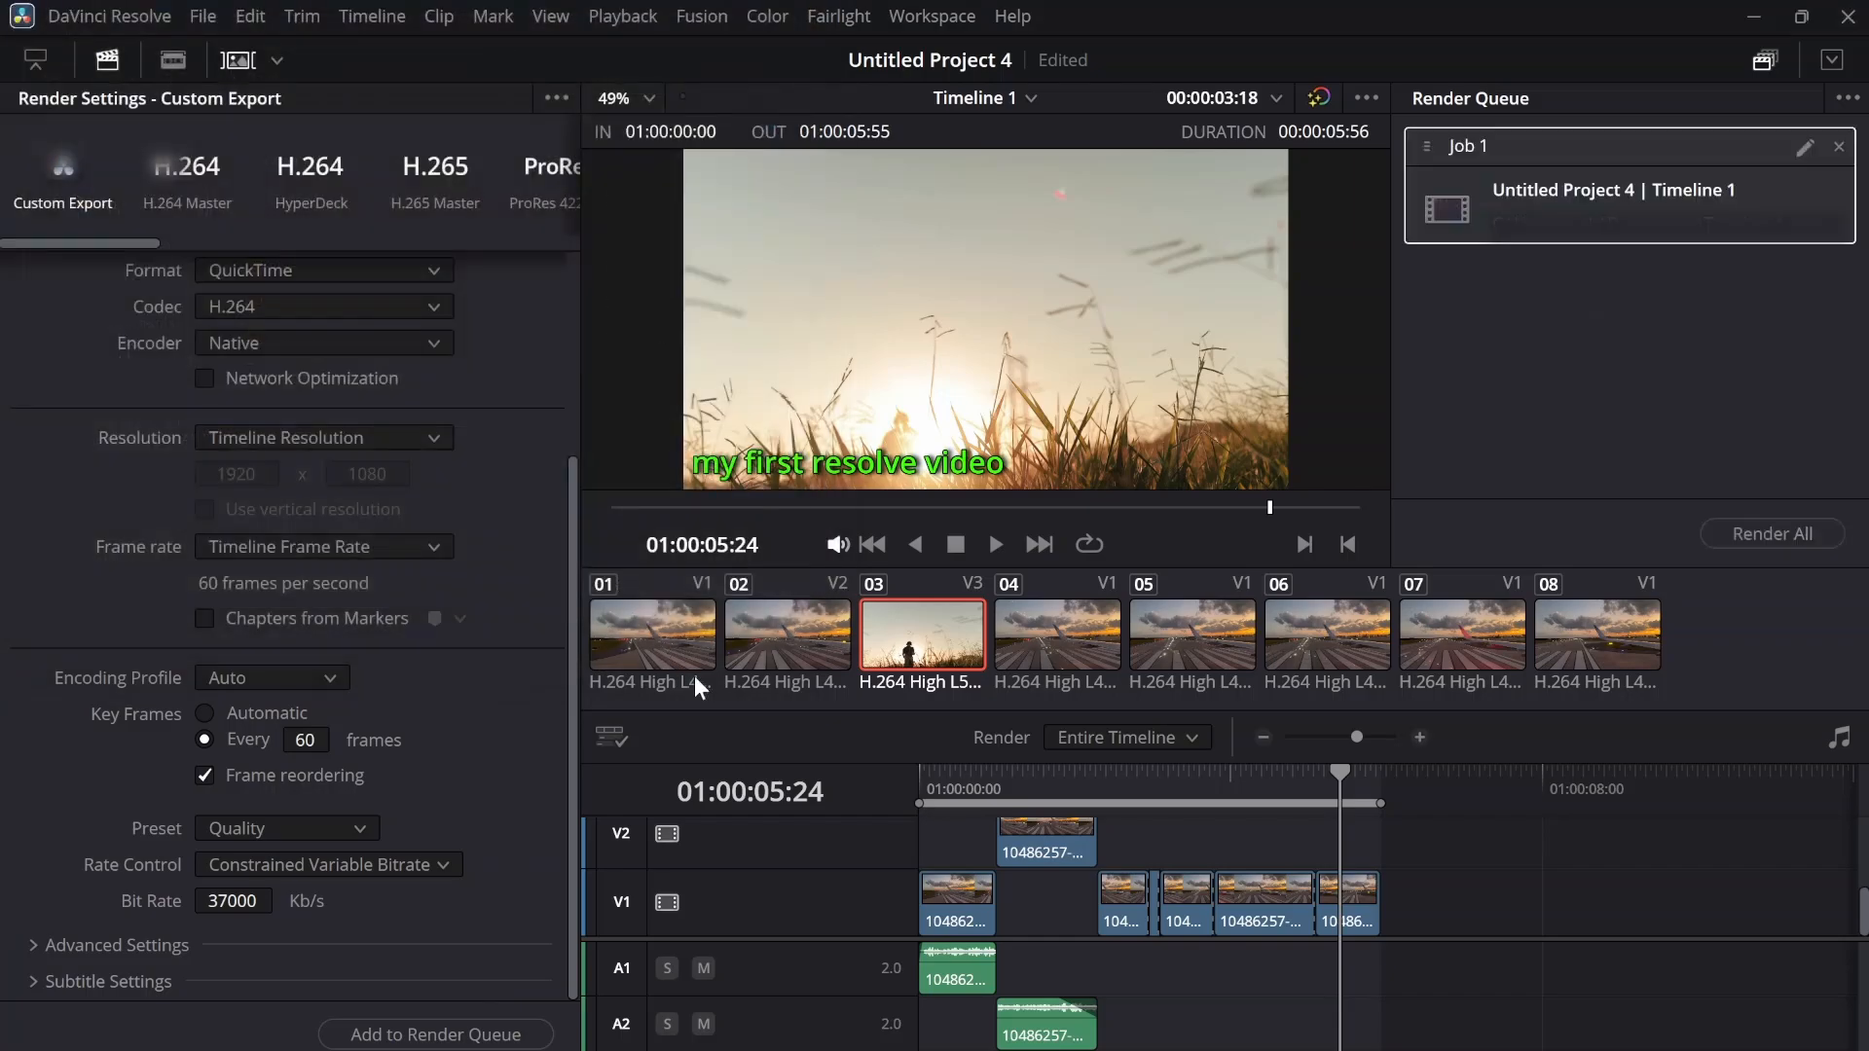
# Render all queued jobs and return to the Edit page
pyautogui.click(1742, 533)
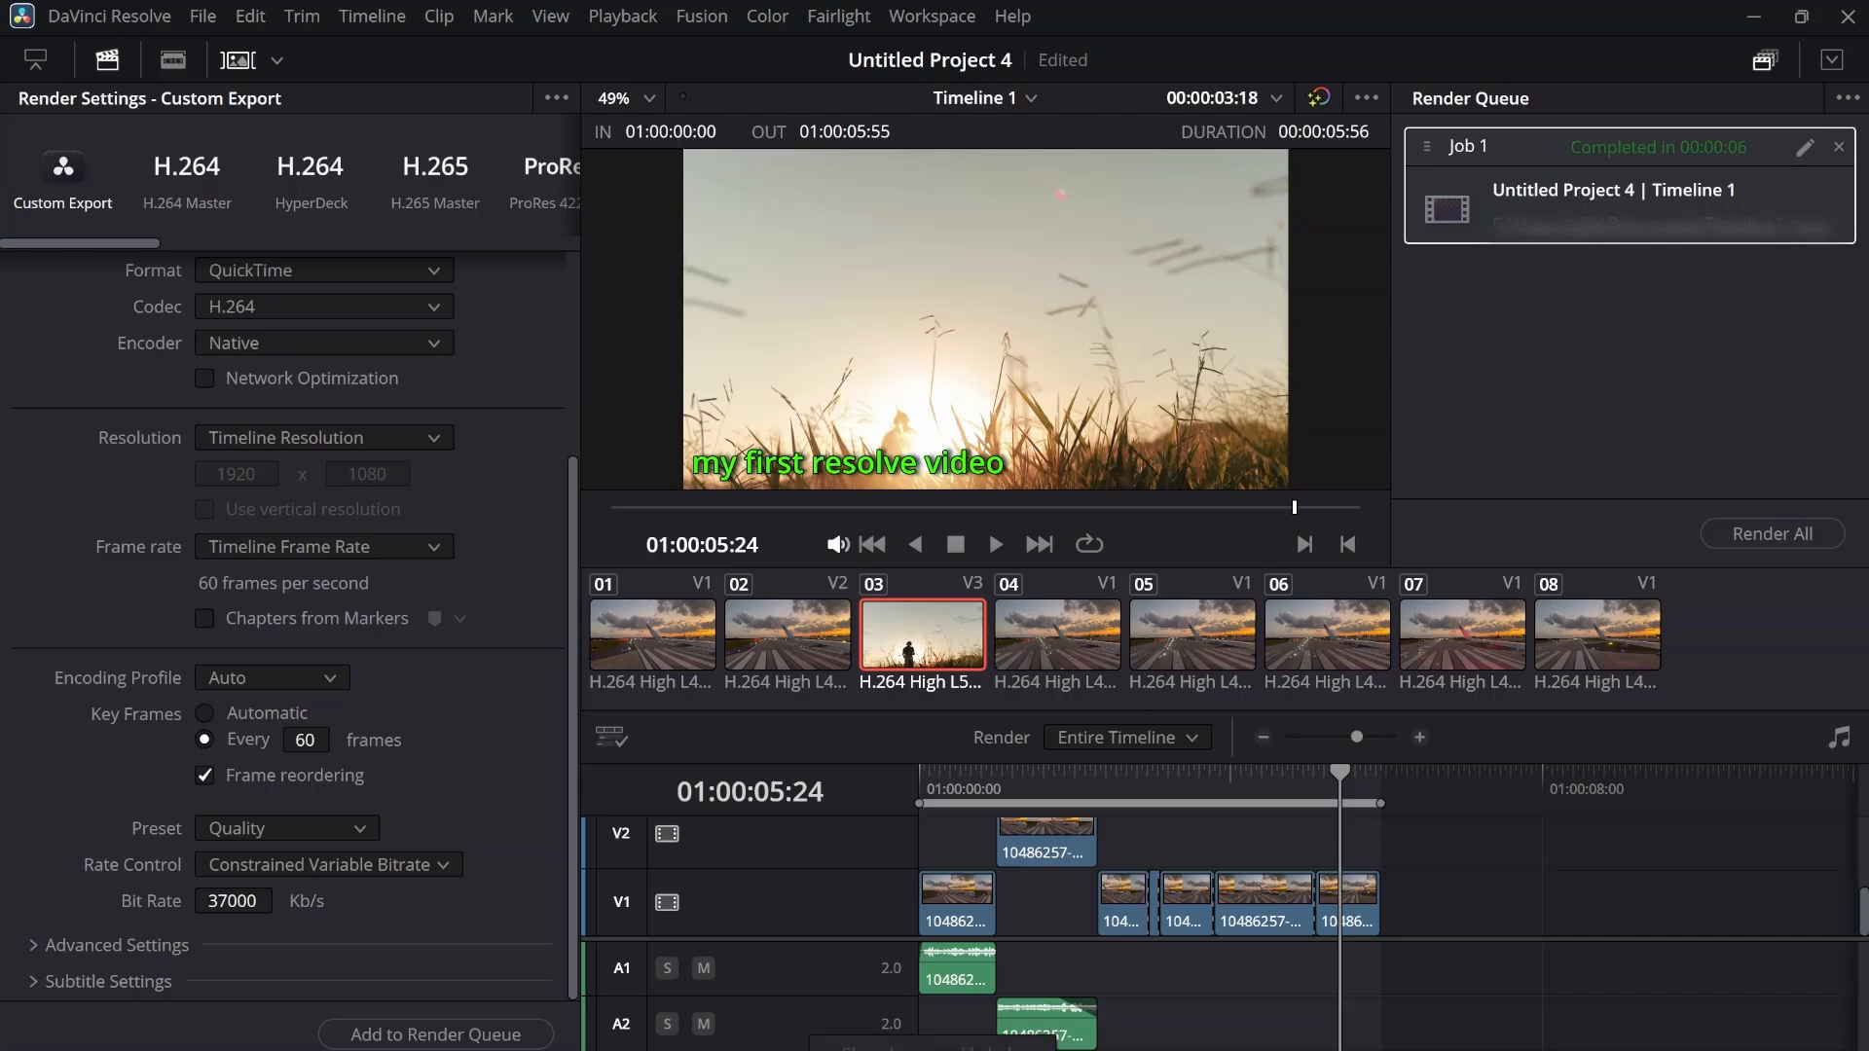
pyautogui.hotkey('shift', '4')
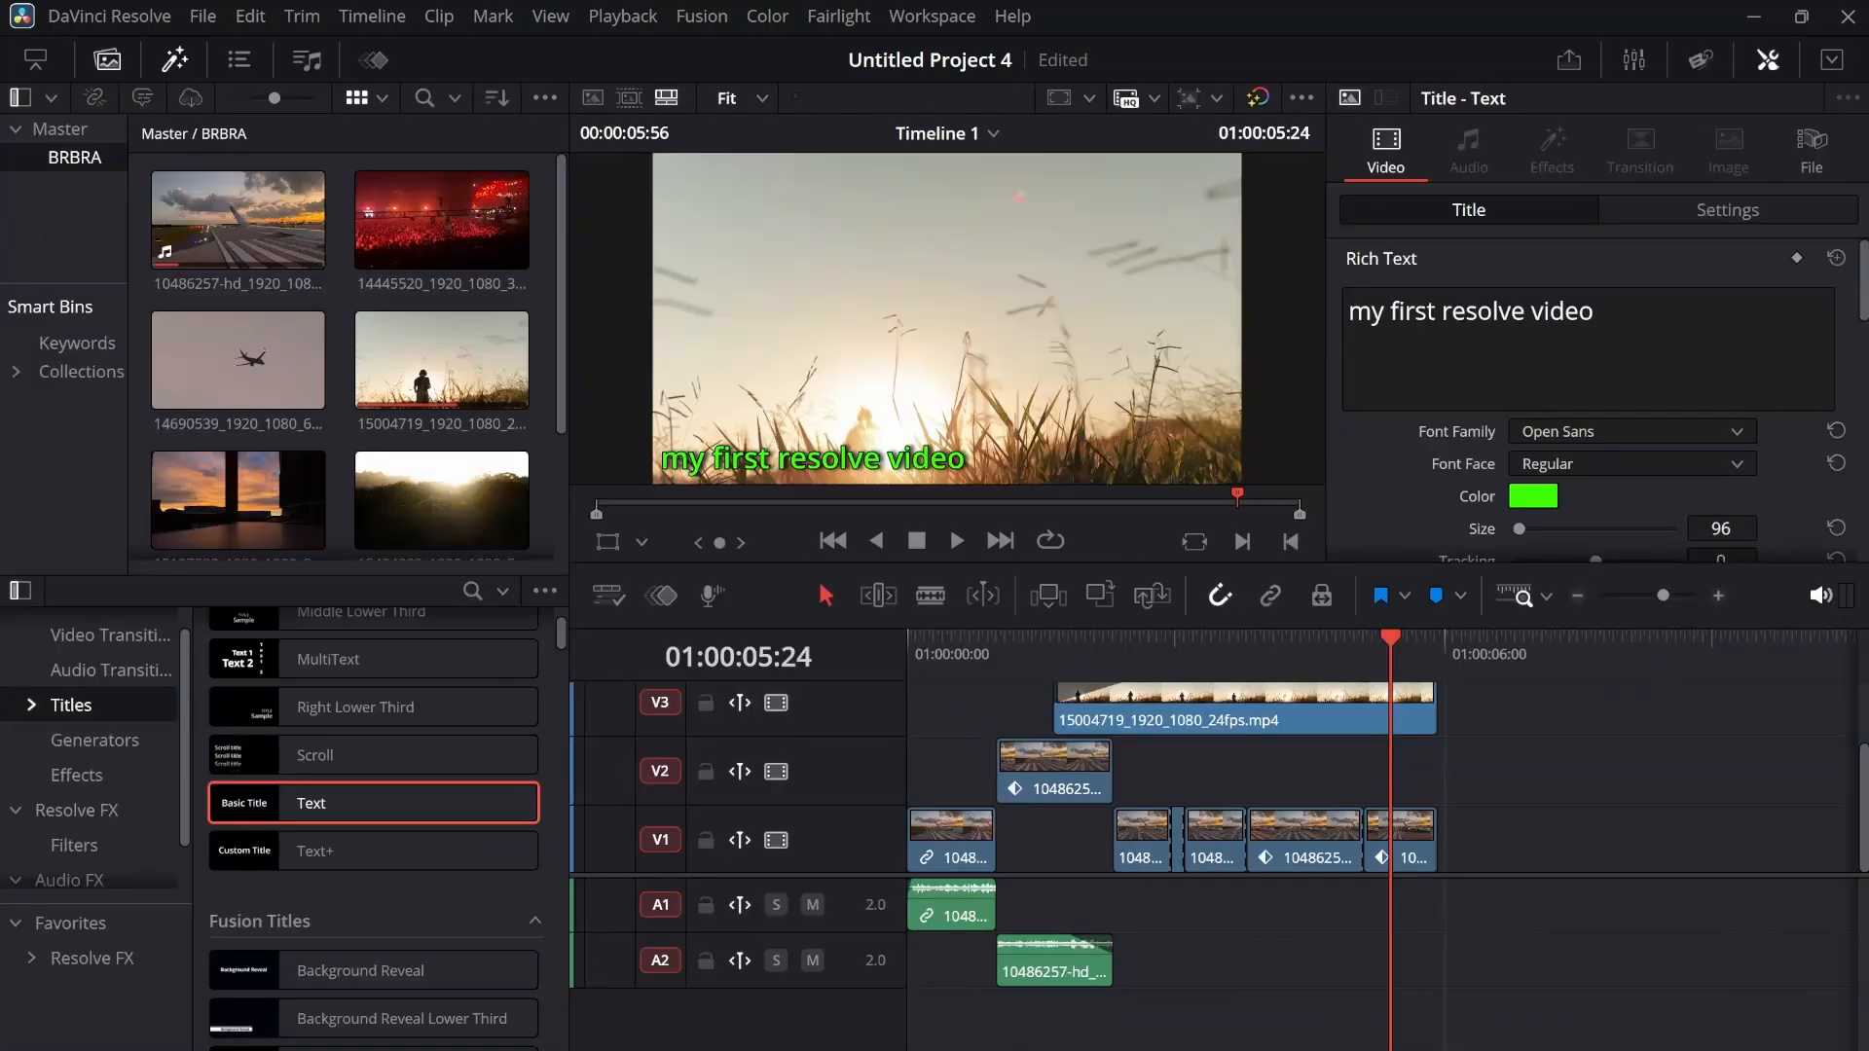